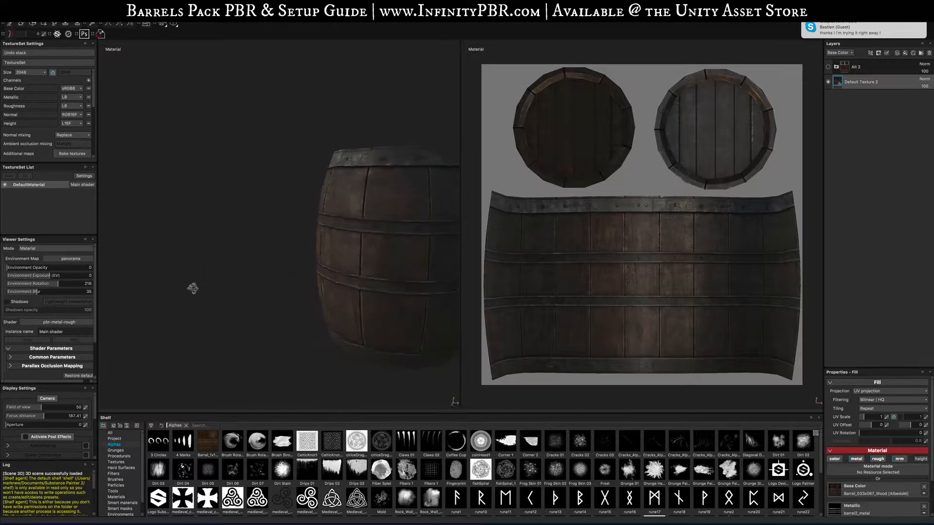
- Frame and orbit the textured barrel in the 3D viewport to inspect it from different angles
{"action": "key", "text": "f"}
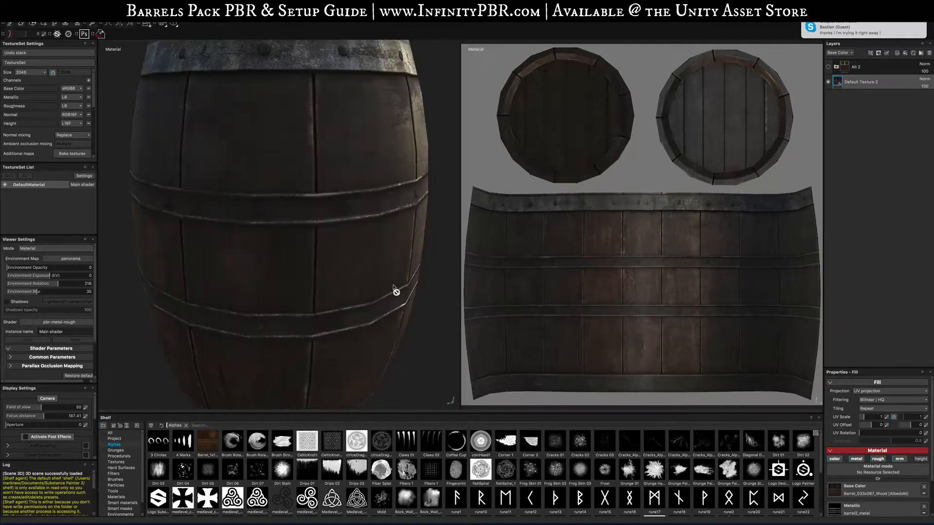
{"action": "scroll", "coordinate": [312, 272], "scroll_direction": "up", "scroll_amount": 2}
{"action": "scroll", "coordinate": [312, 271], "scroll_direction": "down", "scroll_amount": 5}
{"action": "left_click_drag", "start_coordinate": [273, 270], "coordinate": [576, 250], "text": "alt"}
{"action": "key", "text": "f"}
{"action": "scroll", "coordinate": [306, 277], "scroll_direction": "down", "scroll_amount": 5}
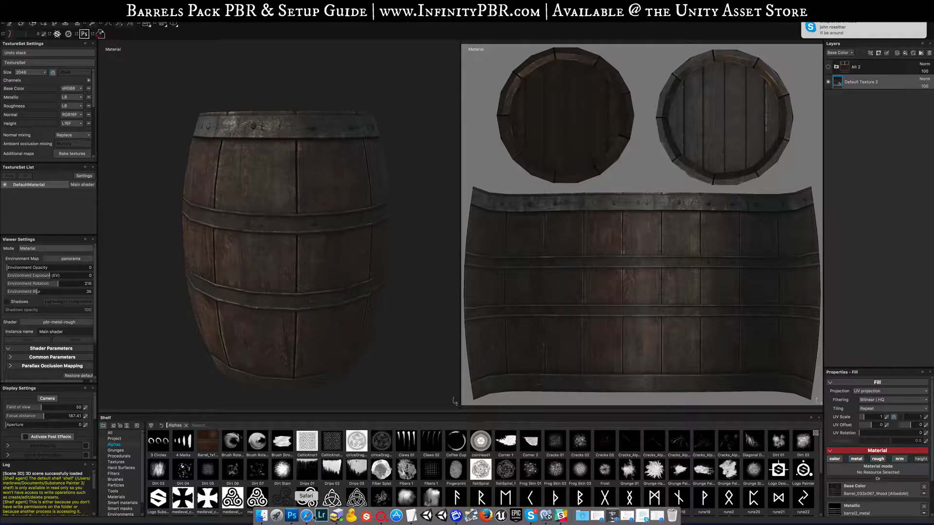
- Switch to the browser and scroll through the InfinityPBR asset pack listings on infinitypbr.com
{"action": "left_click", "coordinate": [305, 519]}
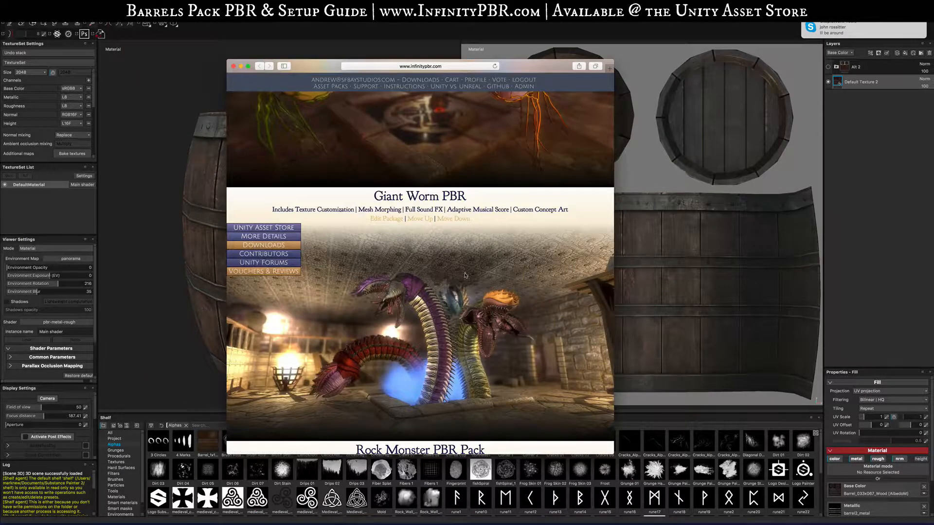
{"action": "scroll", "coordinate": [465, 276], "scroll_direction": "up", "scroll_amount": 15}
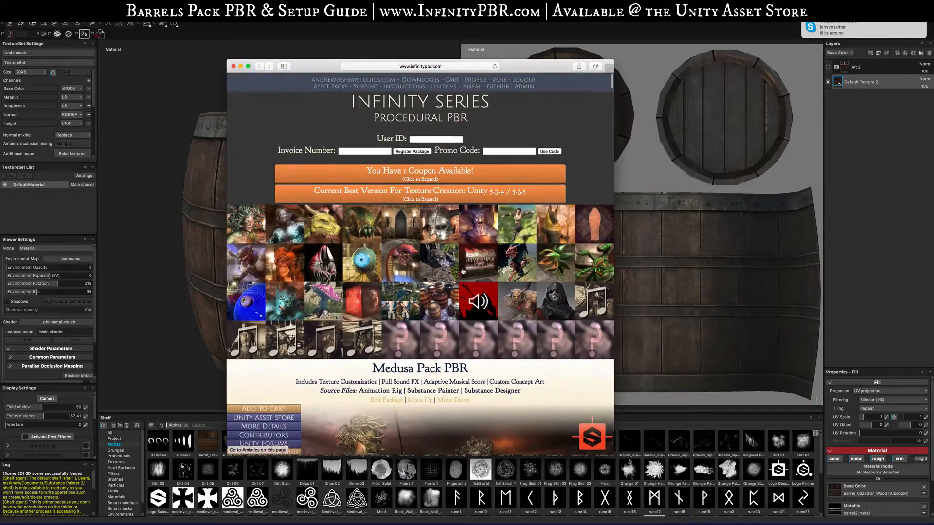
{"action": "scroll", "coordinate": [463, 273], "scroll_direction": "down", "scroll_amount": 5}
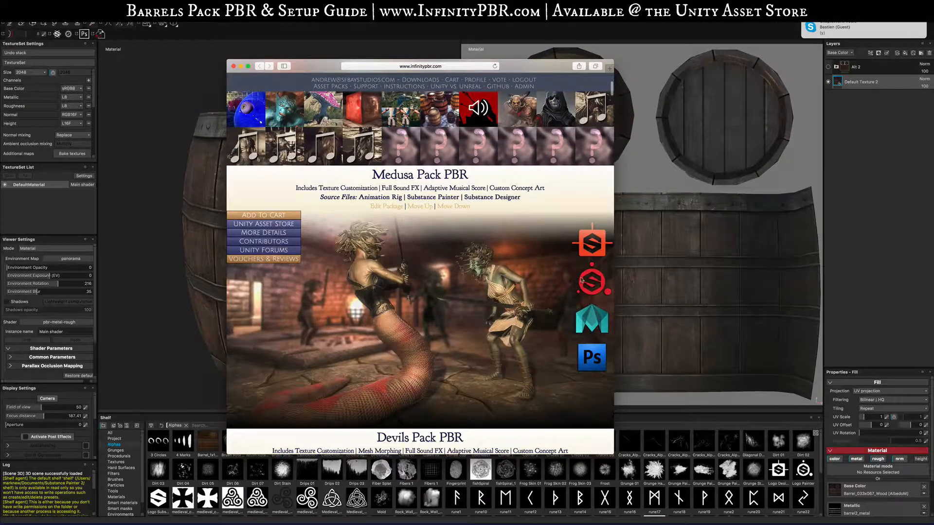
{"action": "left_click_drag", "start_coordinate": [407, 197], "coordinate": [460, 197]}
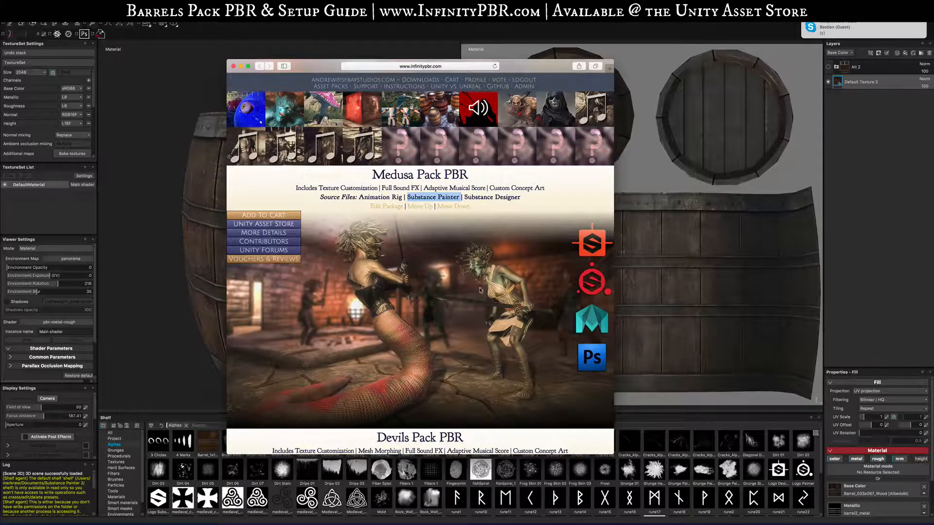
{"action": "scroll", "coordinate": [483, 291], "scroll_direction": "down", "scroll_amount": 5}
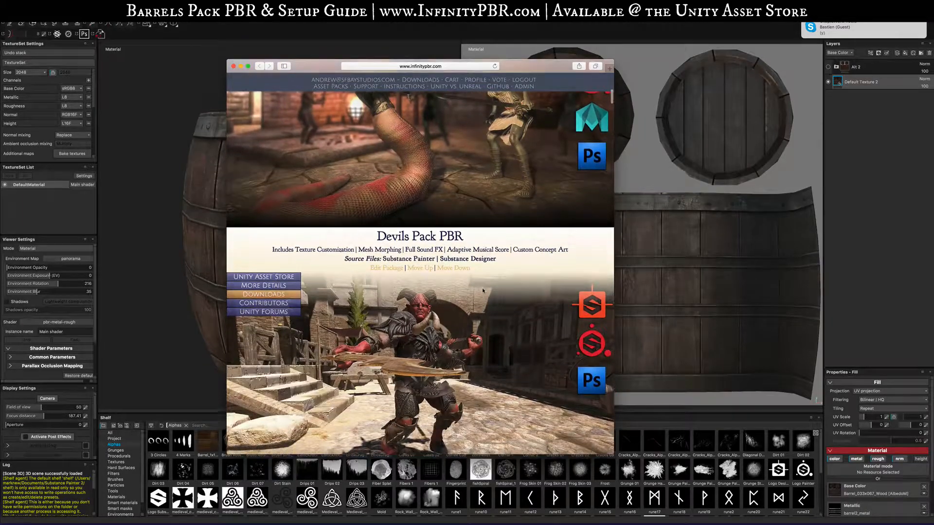
{"action": "scroll", "coordinate": [482, 288], "scroll_direction": "up", "scroll_amount": 8}
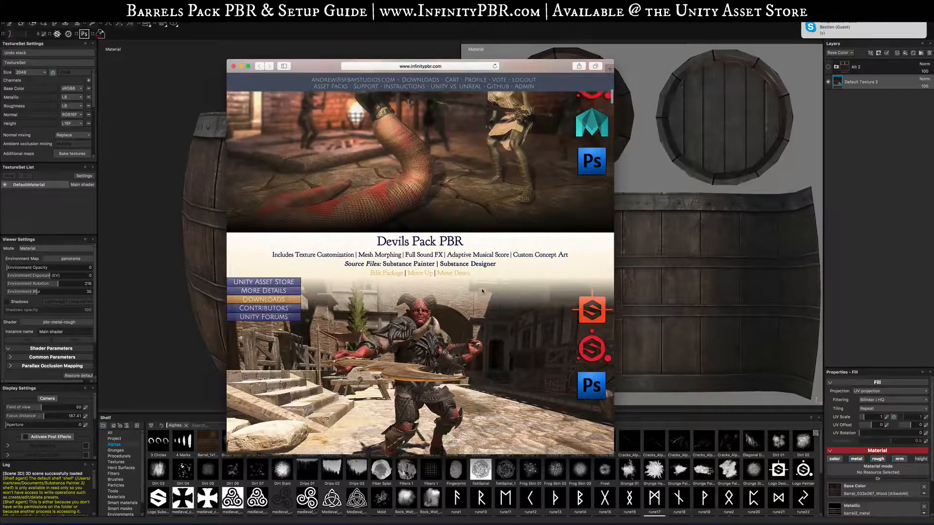
{"action": "scroll", "coordinate": [408, 335], "scroll_direction": "up", "scroll_amount": 1}
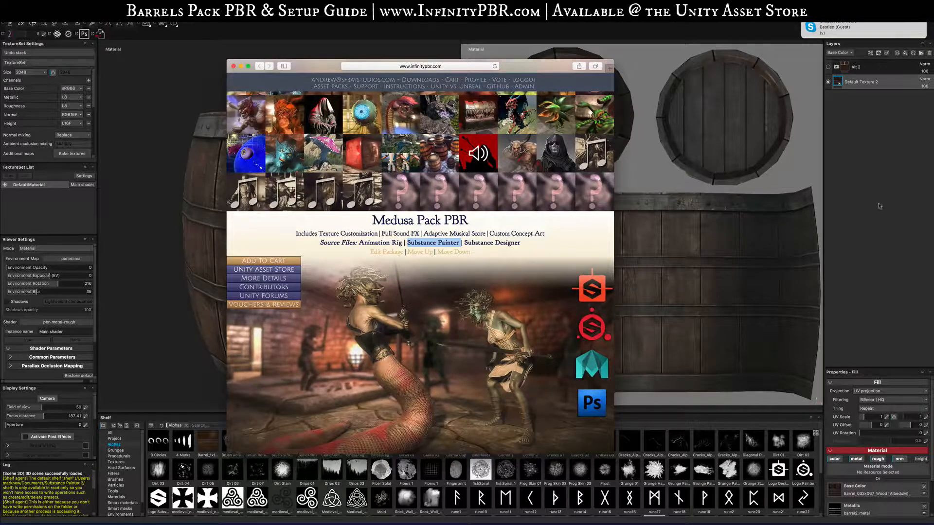
{"action": "scroll", "coordinate": [403, 289], "scroll_direction": "down", "scroll_amount": 20}
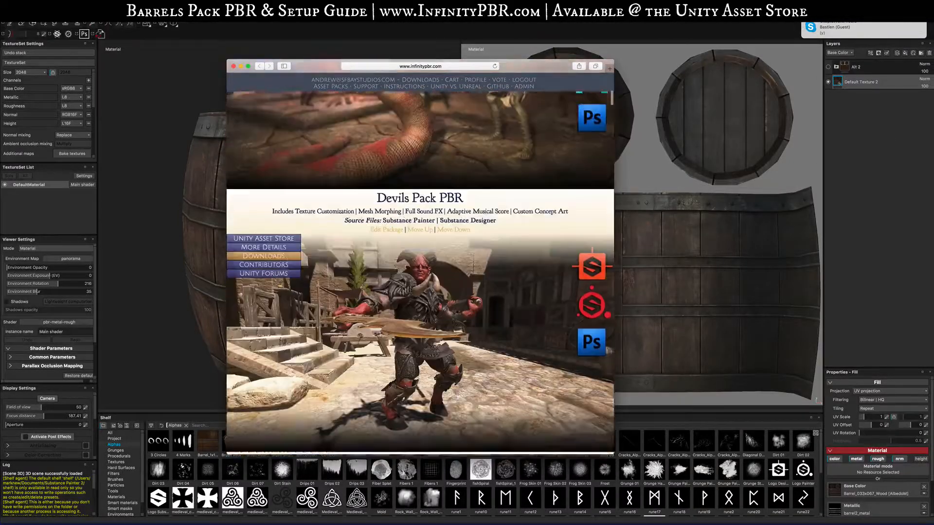
{"action": "scroll", "coordinate": [402, 288], "scroll_direction": "down", "scroll_amount": 10}
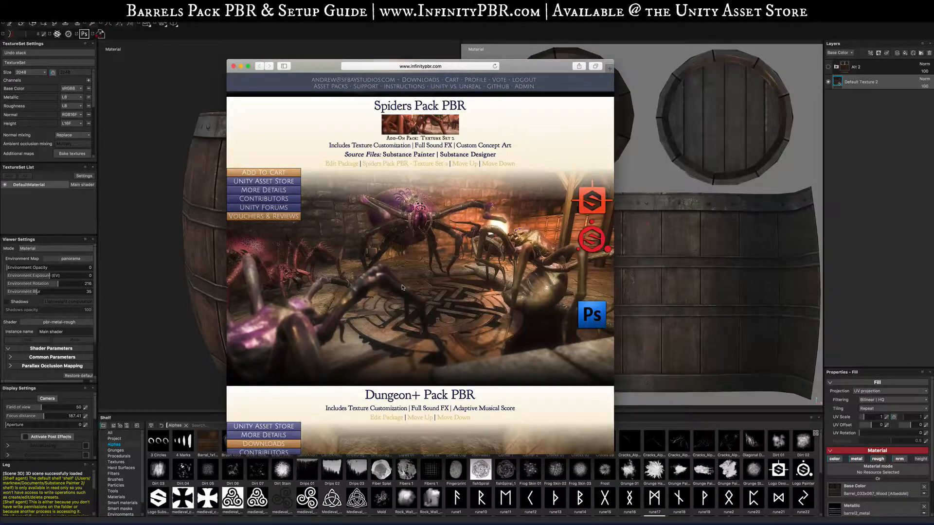
{"action": "scroll", "coordinate": [401, 287], "scroll_direction": "down", "scroll_amount": 20}
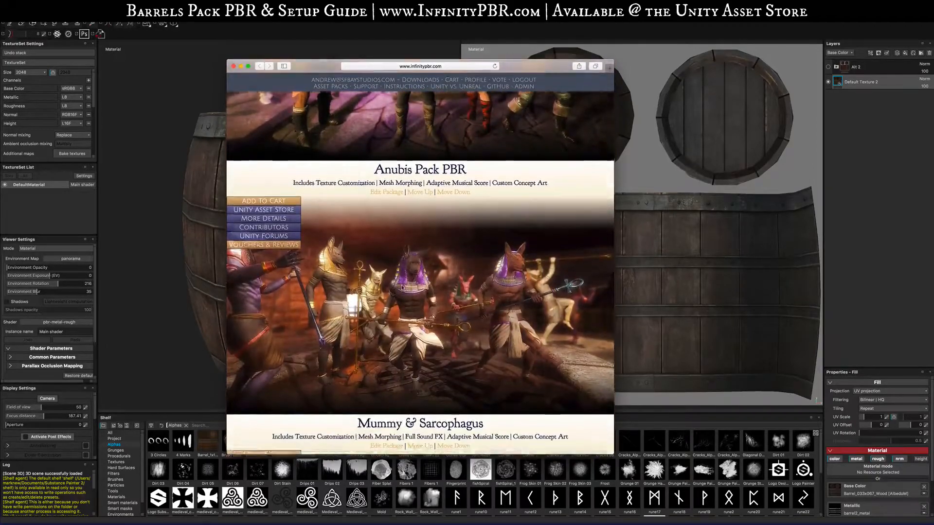
{"action": "scroll", "coordinate": [452, 298], "scroll_direction": "down", "scroll_amount": 15}
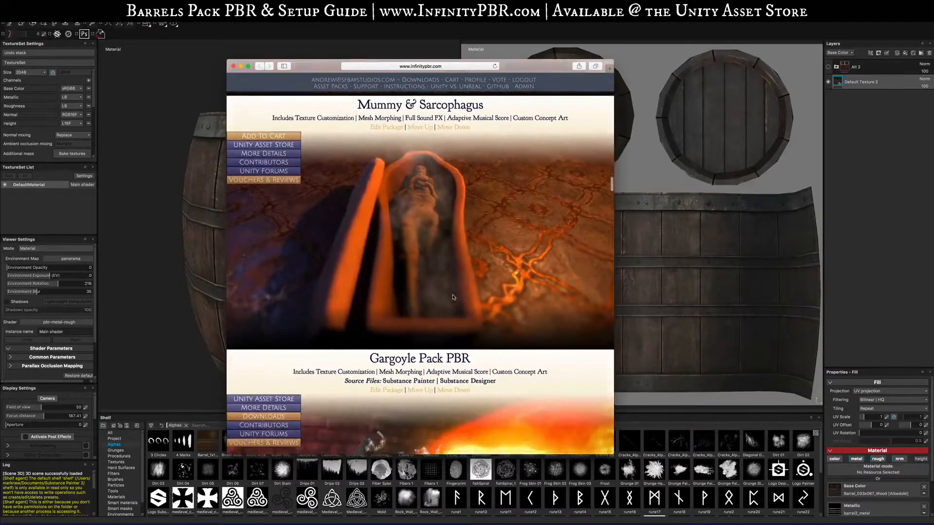
{"action": "scroll", "coordinate": [452, 298], "scroll_direction": "down", "scroll_amount": 10}
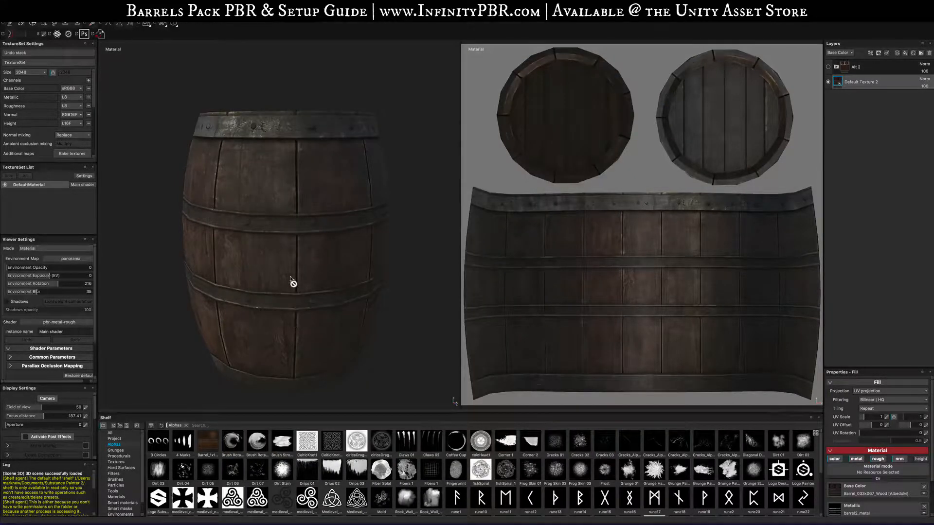
- Hide the Default Texture 2 layer to inspect the untextured barrel, then show it again
{"action": "left_click_drag", "start_coordinate": [292, 263], "coordinate": [241, 258], "text": "alt"}
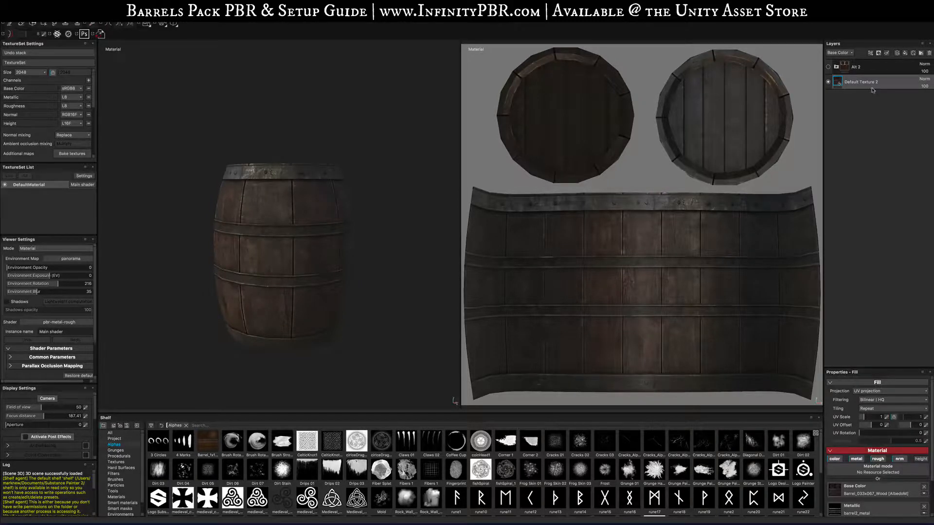
{"action": "left_click", "coordinate": [828, 82]}
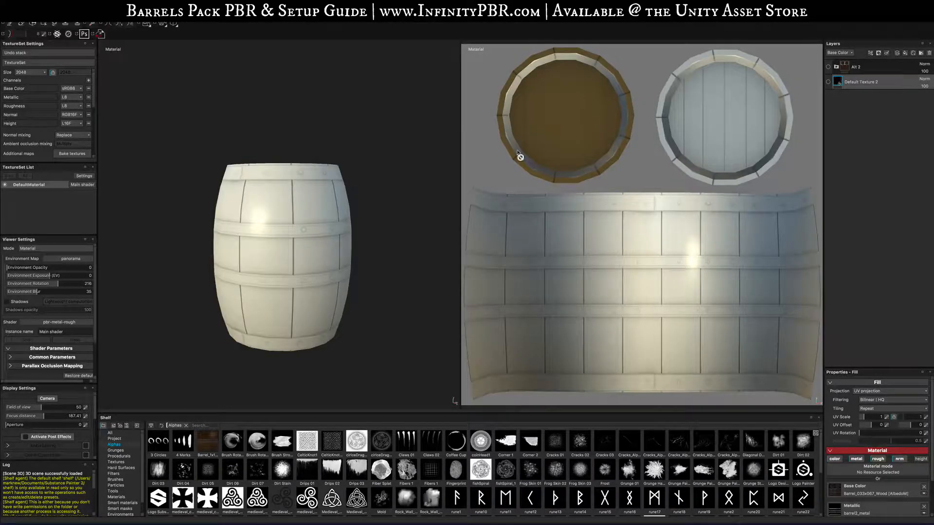
{"action": "left_click_drag", "start_coordinate": [360, 256], "coordinate": [130, 137], "text": "alt"}
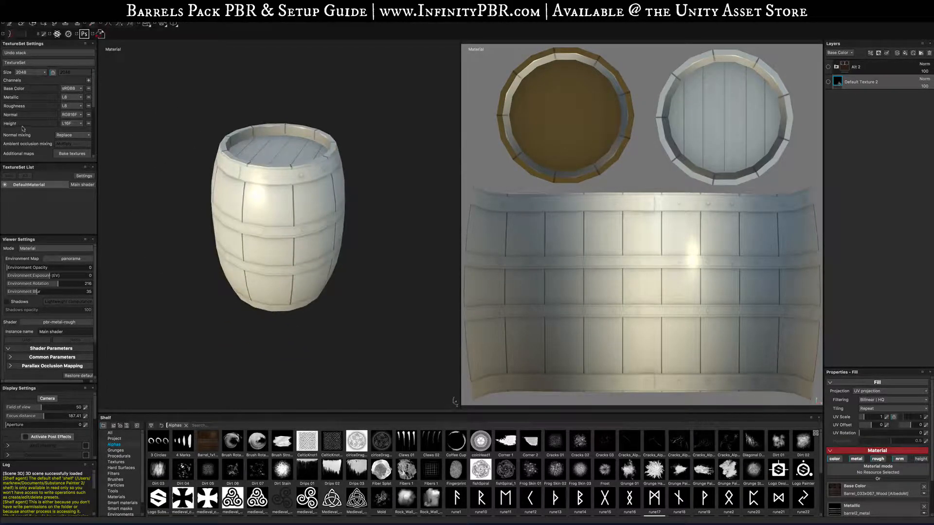
{"action": "scroll", "coordinate": [22, 128], "scroll_direction": "down", "scroll_amount": 5}
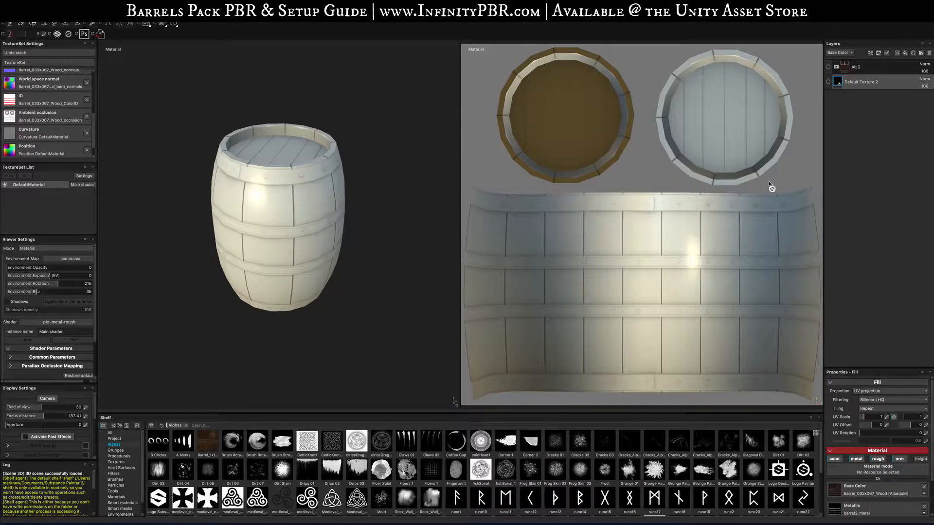
{"action": "left_click", "coordinate": [828, 81]}
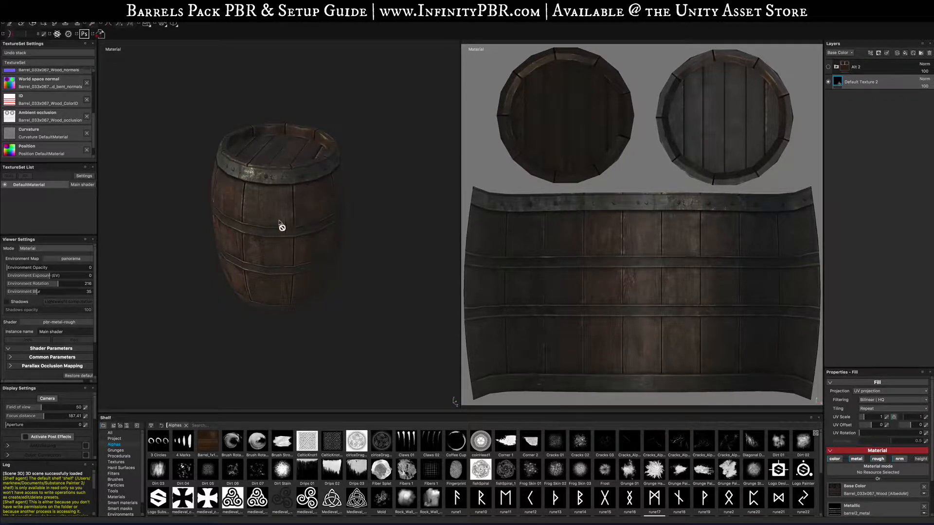
- Turn on the Alt 2 folder and hide the Default Texture 2 layer to display the alternate barrel texture
{"action": "left_click_drag", "start_coordinate": [263, 258], "coordinate": [321, 233], "text": "alt"}
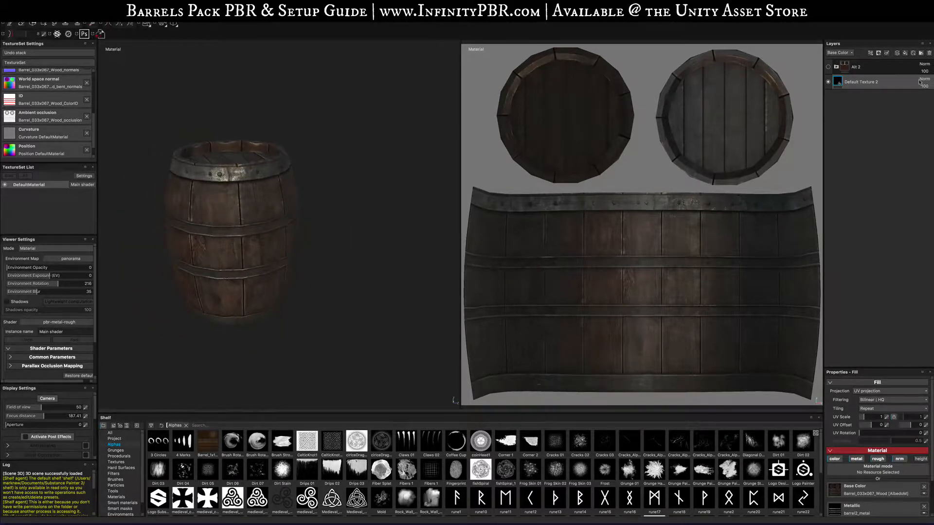
{"action": "left_click", "coordinate": [836, 68]}
{"action": "left_click", "coordinate": [837, 68]}
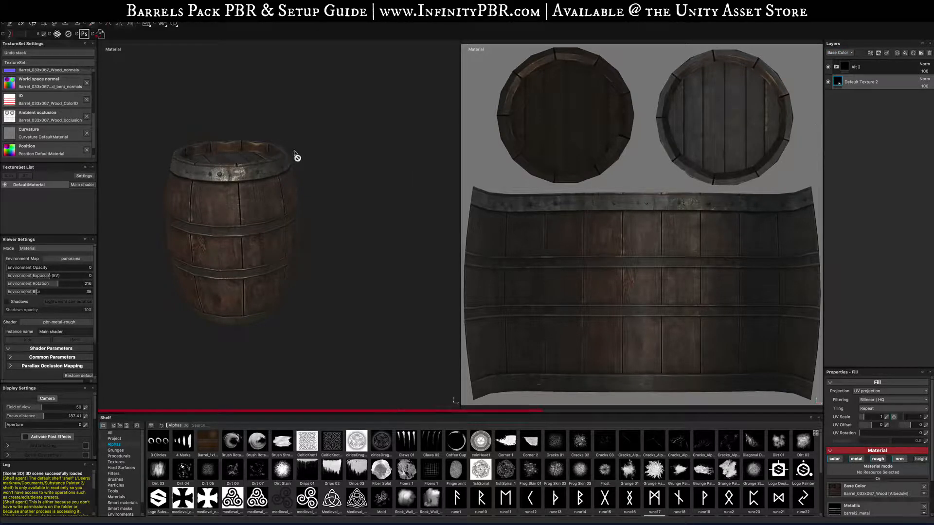
{"action": "left_click_drag", "start_coordinate": [270, 168], "coordinate": [317, 148], "text": "alt"}
{"action": "left_click_drag", "start_coordinate": [366, 188], "coordinate": [328, 164], "text": "alt"}
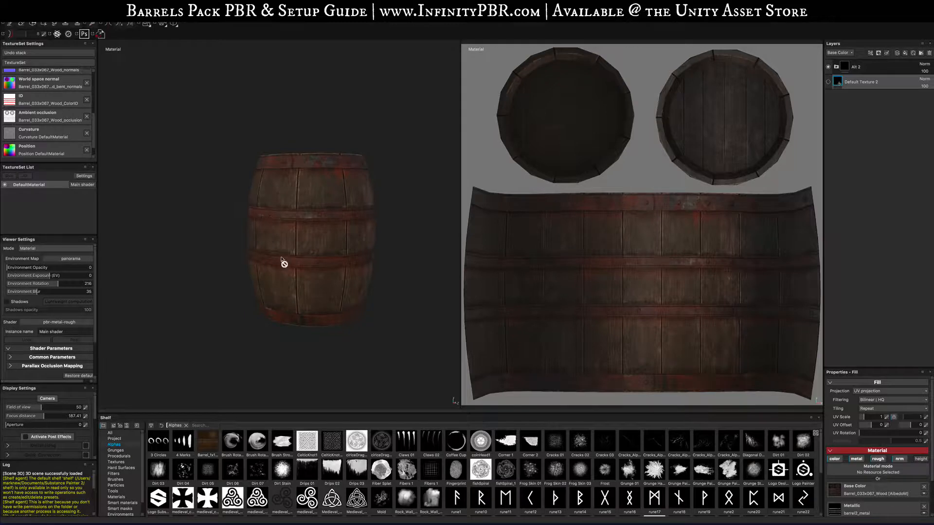
{"action": "left_click", "coordinate": [828, 82]}
{"action": "left_click_drag", "start_coordinate": [265, 167], "coordinate": [233, 168], "text": "alt"}
{"action": "scroll", "coordinate": [356, 182], "scroll_direction": "down", "scroll_amount": 3}
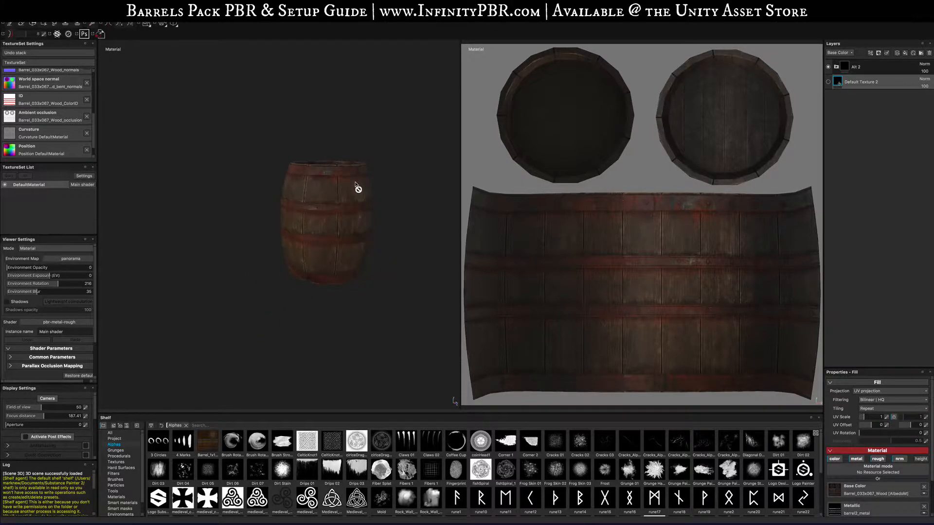
{"action": "scroll", "coordinate": [355, 183], "scroll_direction": "up", "scroll_amount": 7}
{"action": "left_click_drag", "start_coordinate": [356, 185], "coordinate": [311, 257], "text": "alt"}
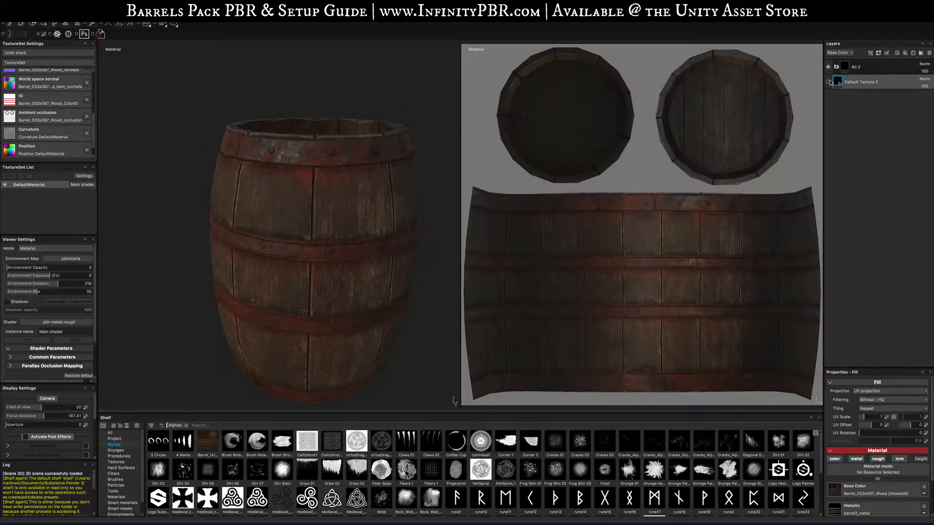
- Expand the Alt 2 folder and switch visibility from its Old subfolder to its New subfolder
{"action": "left_click", "coordinate": [836, 67]}
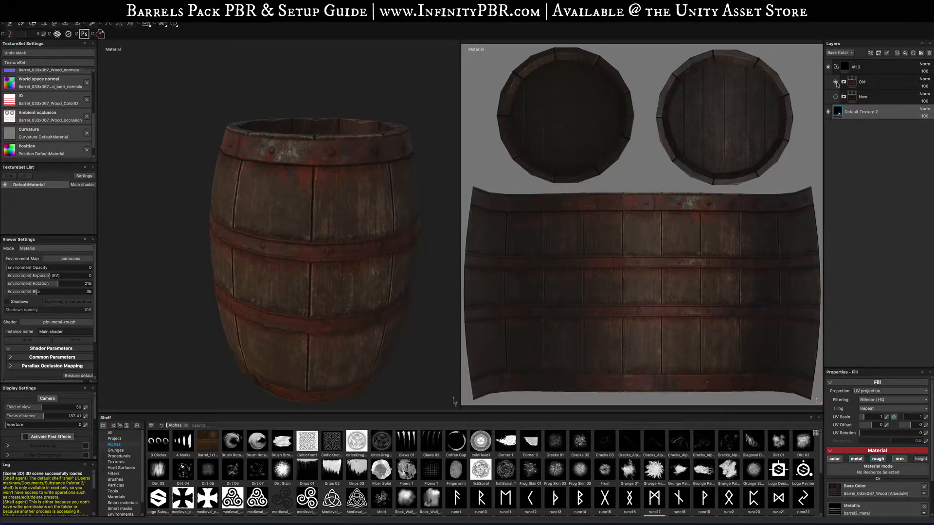
{"action": "left_click", "coordinate": [835, 82]}
{"action": "left_click", "coordinate": [835, 97]}
{"action": "left_click", "coordinate": [828, 112]}
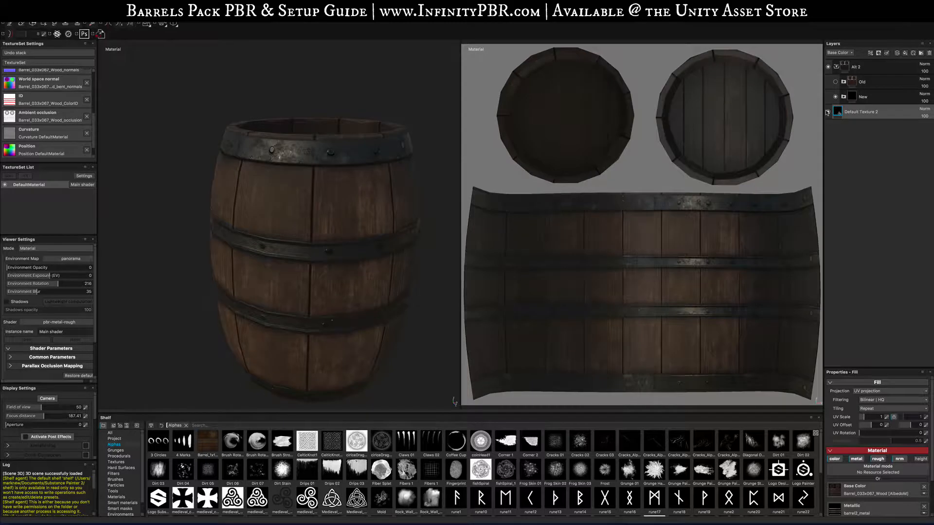
{"action": "left_click", "coordinate": [827, 112]}
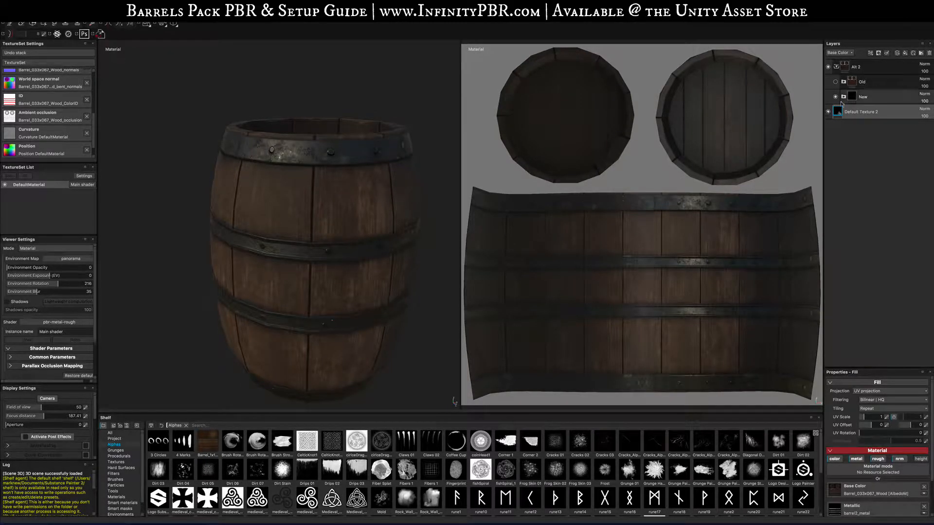
- Expand the New subfolder to reveal its Metal, Wood, Cast Iron and dirt layers
{"action": "left_click", "coordinate": [844, 97]}
{"action": "left_click", "coordinate": [844, 97]}
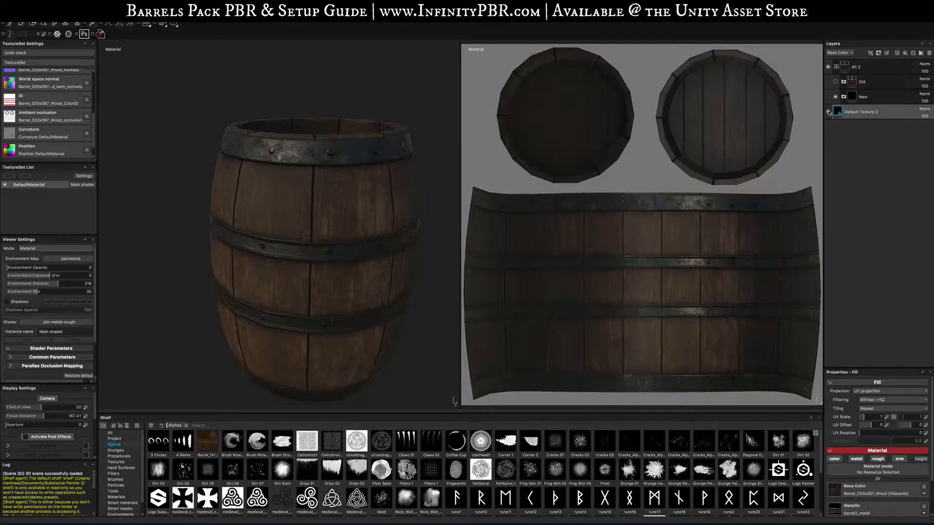
{"action": "left_click", "coordinate": [829, 112]}
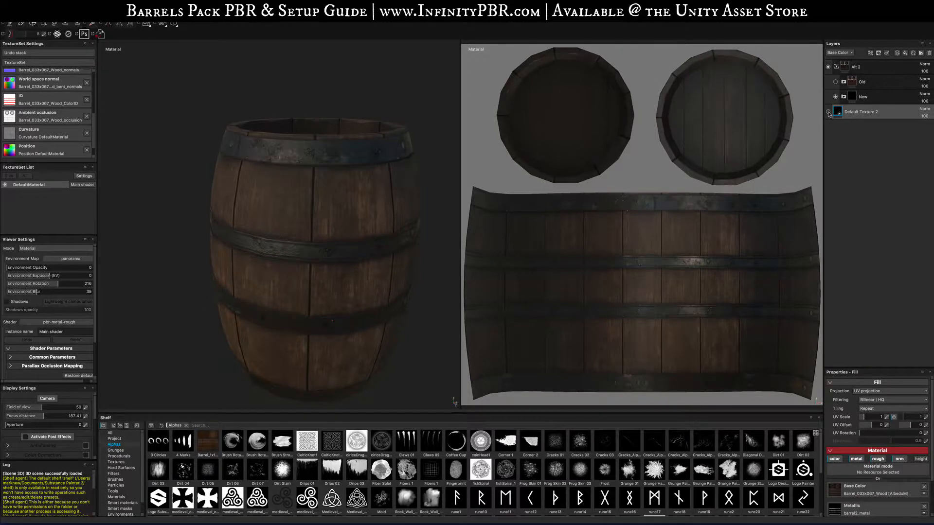
{"action": "left_click", "coordinate": [828, 112]}
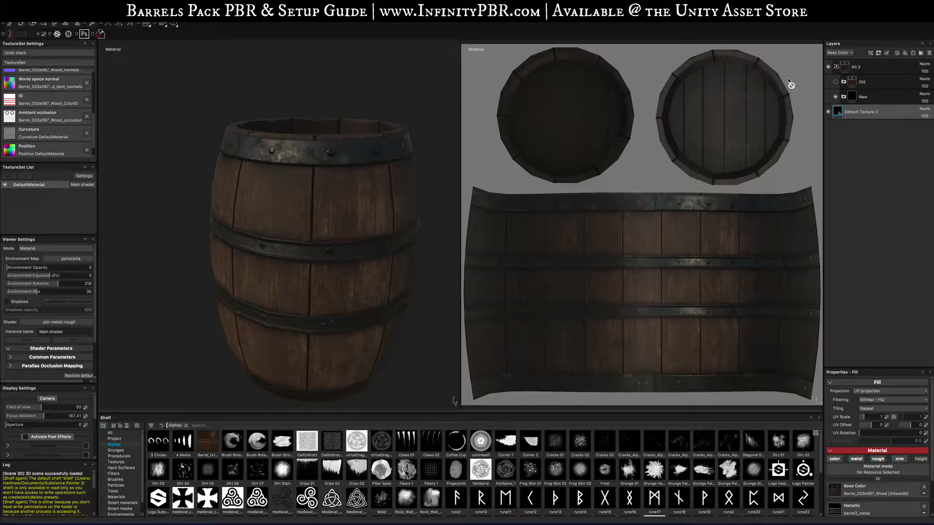
{"action": "left_click", "coordinate": [845, 97]}
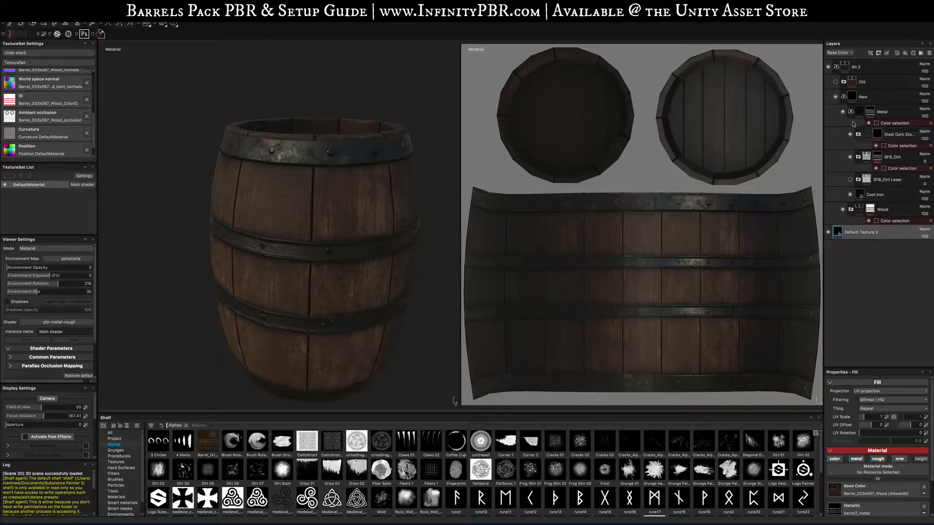
- Toggle the Old subfolder's visibility on and off to compare it against the New version
{"action": "left_click", "coordinate": [836, 96]}
{"action": "left_click", "coordinate": [835, 97]}
{"action": "left_click", "coordinate": [835, 81]}
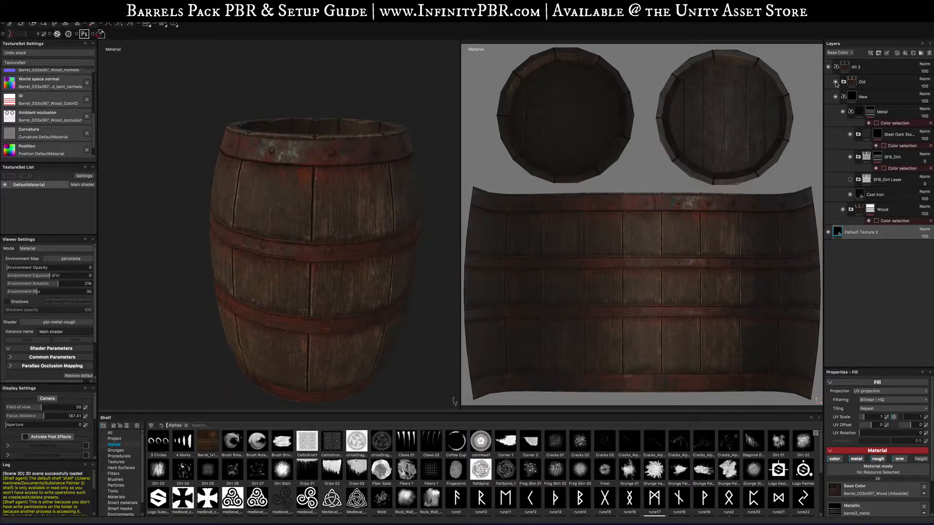
{"action": "left_click", "coordinate": [835, 82]}
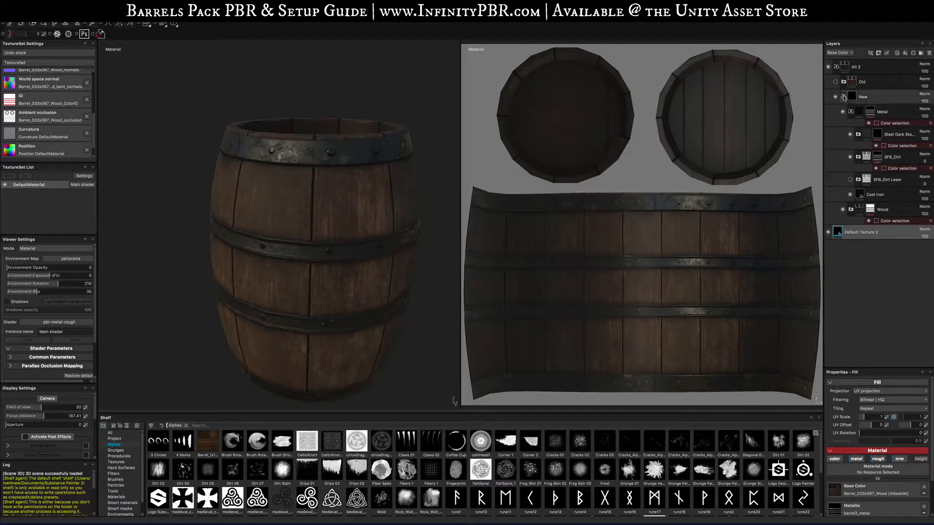
{"action": "left_click", "coordinate": [844, 96]}
{"action": "left_click", "coordinate": [835, 82]}
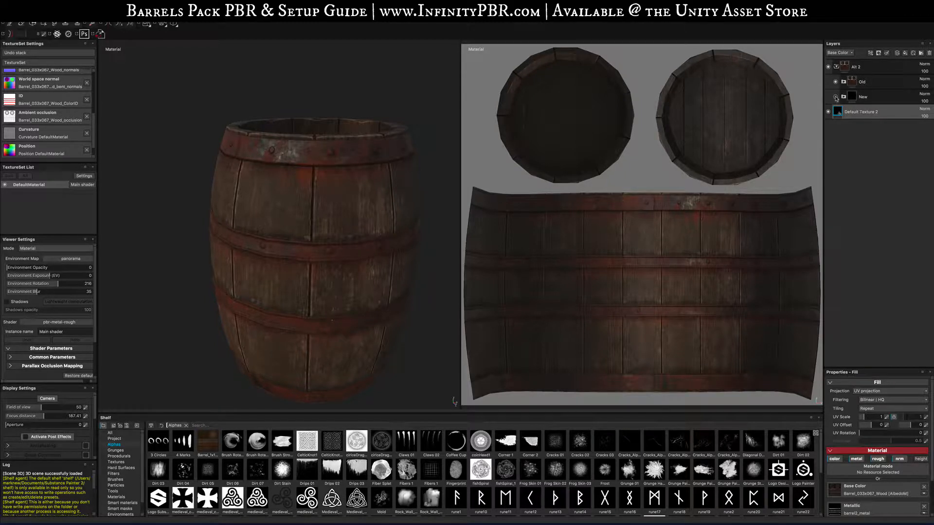
{"action": "left_click", "coordinate": [836, 81]}
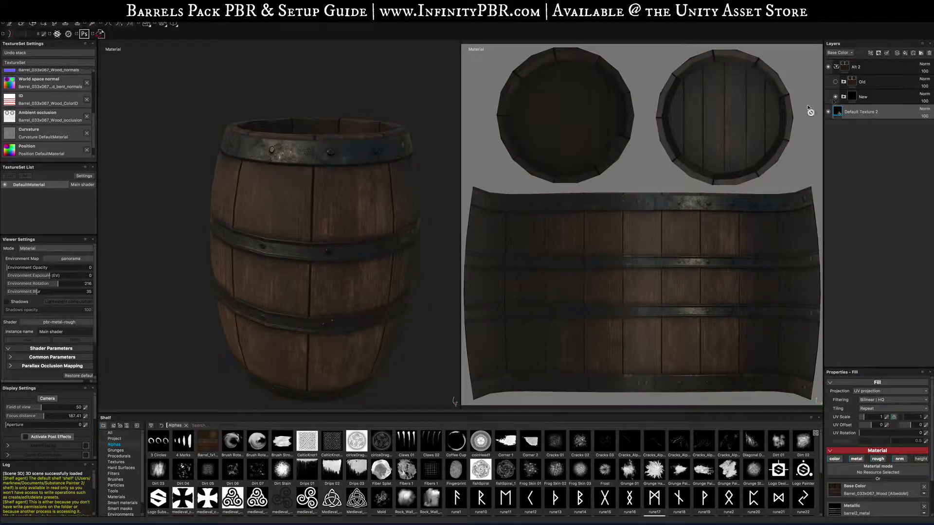
- Collapse the Alt 2 folder and turn off its visibility to show the default barrel texture
{"action": "left_click_drag", "start_coordinate": [265, 258], "coordinate": [283, 262], "text": "alt"}
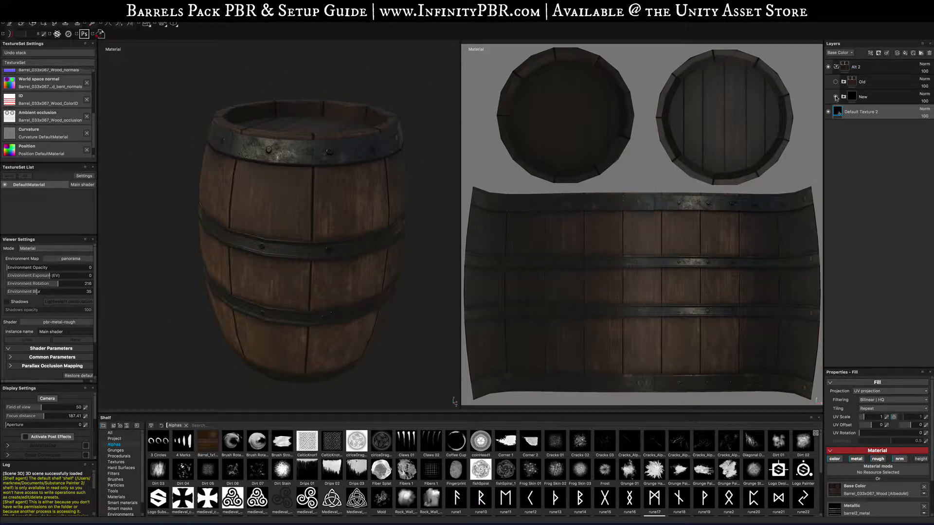
{"action": "left_click", "coordinate": [837, 67]}
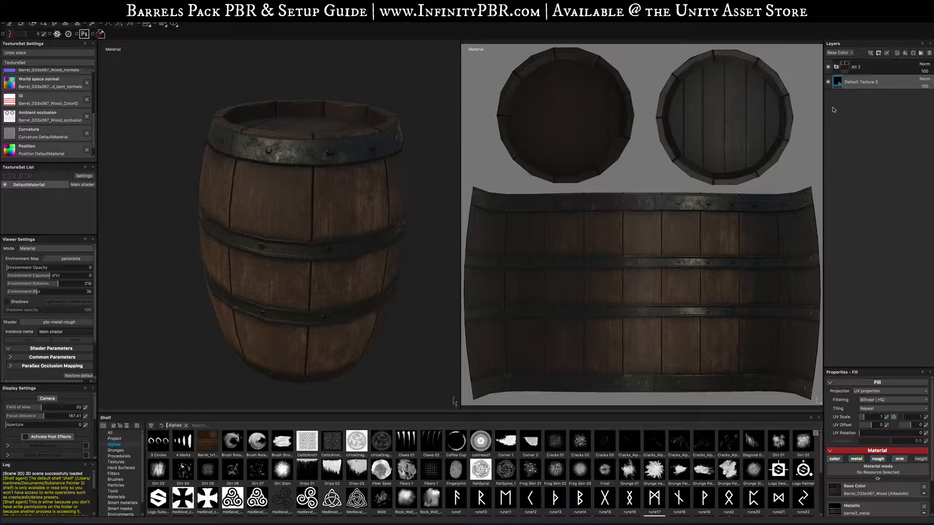
{"action": "left_click", "coordinate": [829, 67]}
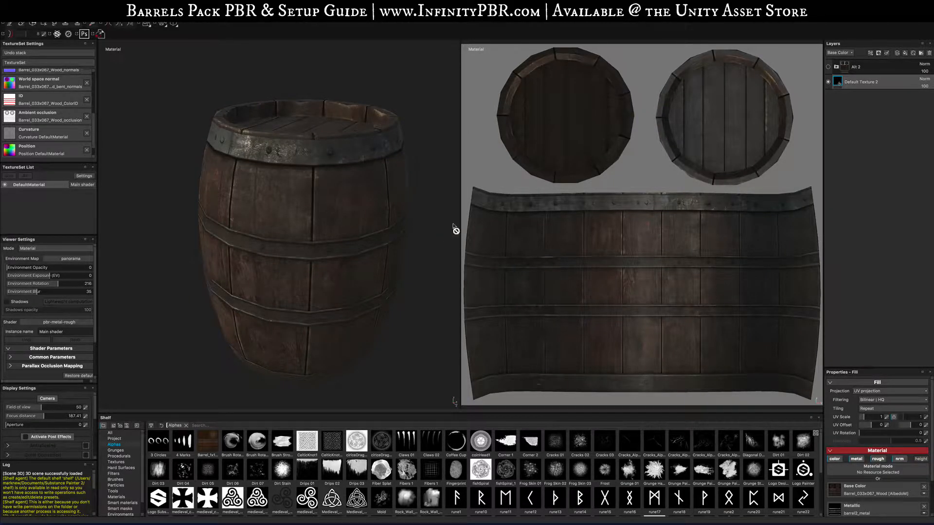
- Create a new top-level layer folder named Demo Texture above Alt 2
{"action": "left_click", "coordinate": [864, 83]}
{"action": "left_click", "coordinate": [871, 68]}
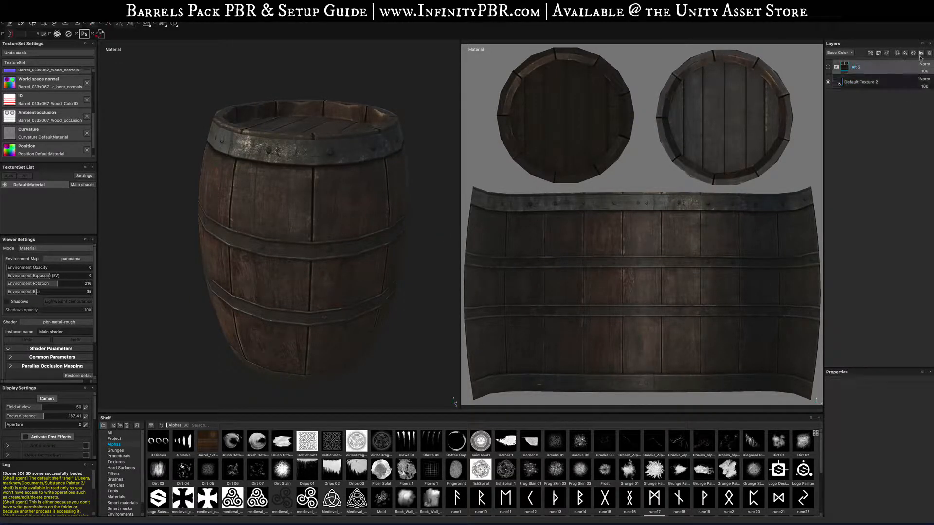
{"action": "left_click", "coordinate": [921, 54]}
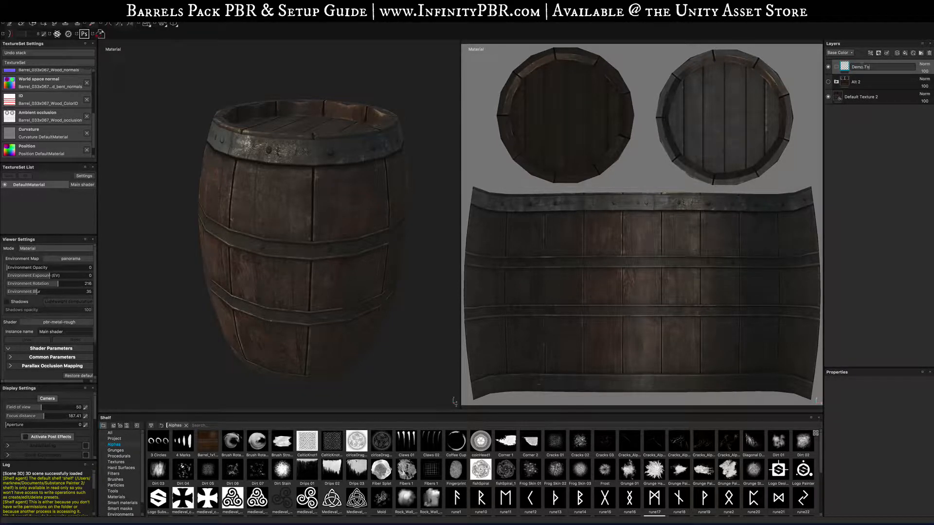
{"action": "key", "text": "Return"}
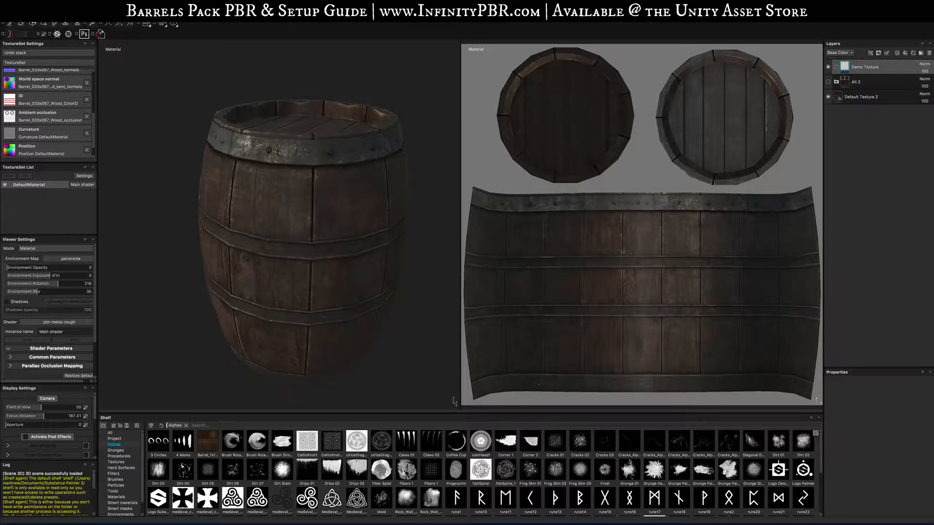
- Filter the shelf by searching for wood
{"action": "left_click", "coordinate": [186, 425]}
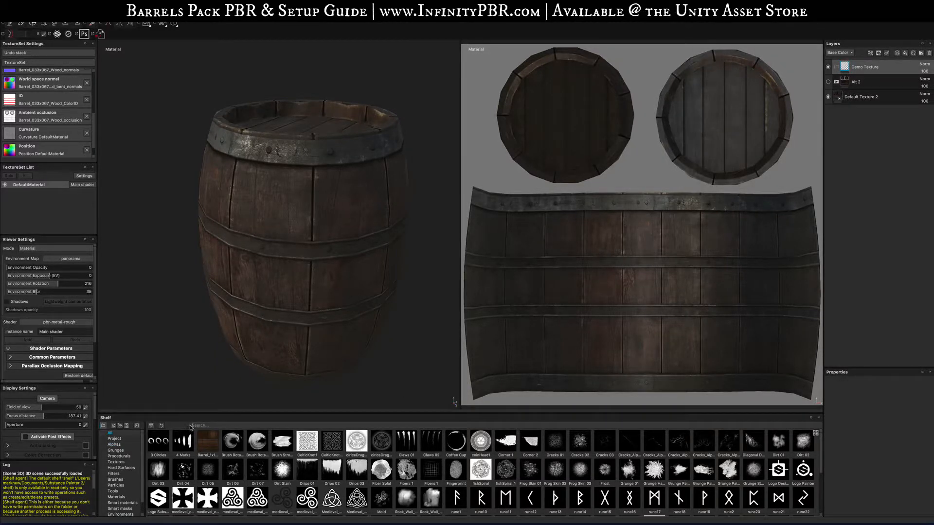
{"action": "type", "text": "wood"}
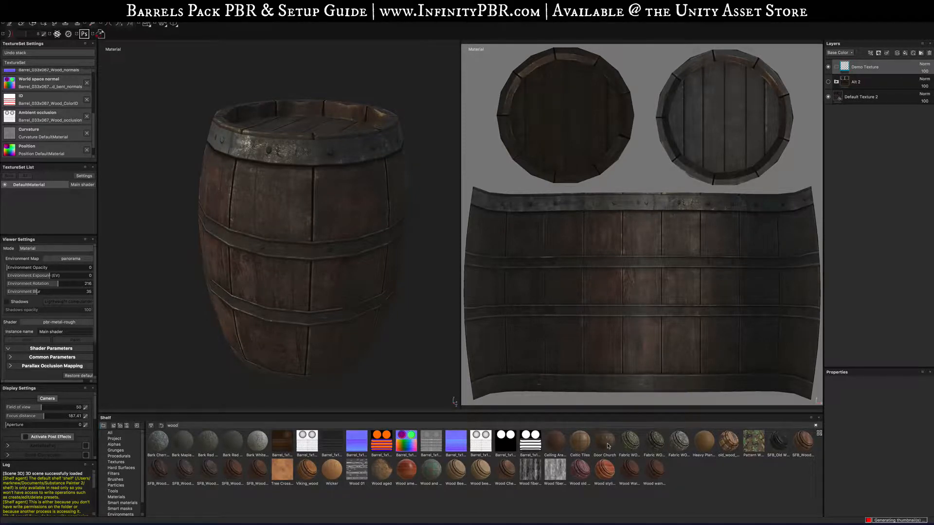
- Add the Door Church material inside the Demo Texture folder
{"action": "left_click_drag", "start_coordinate": [608, 447], "coordinate": [865, 69]}
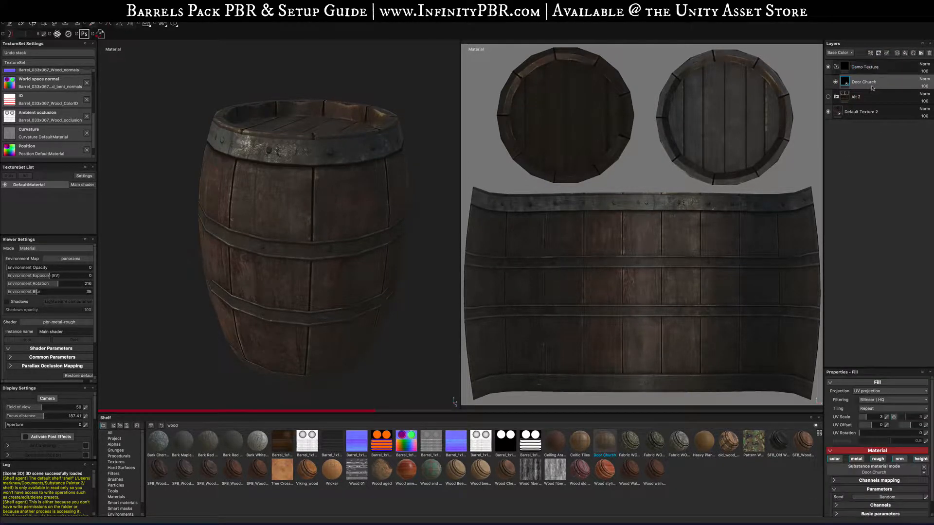
{"action": "left_click_drag", "start_coordinate": [369, 265], "coordinate": [339, 227], "text": "alt"}
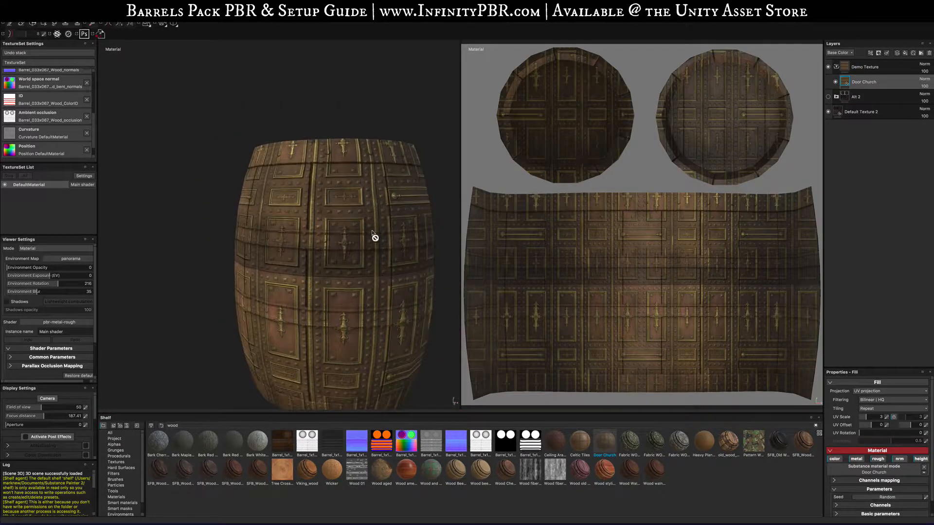
{"action": "key", "text": "super+z"}
{"action": "key", "text": "super+shift+z"}
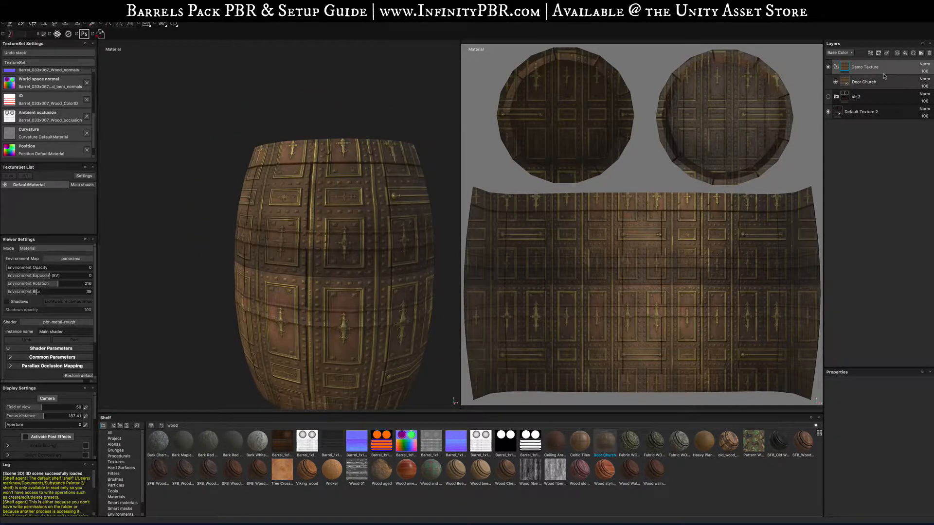
{"action": "left_click_drag", "start_coordinate": [339, 263], "coordinate": [283, 296], "text": "alt"}
{"action": "key", "text": "super+z"}
- Add a subfolder named Wood inside the Demo Texture folder
{"action": "left_click", "coordinate": [880, 69]}
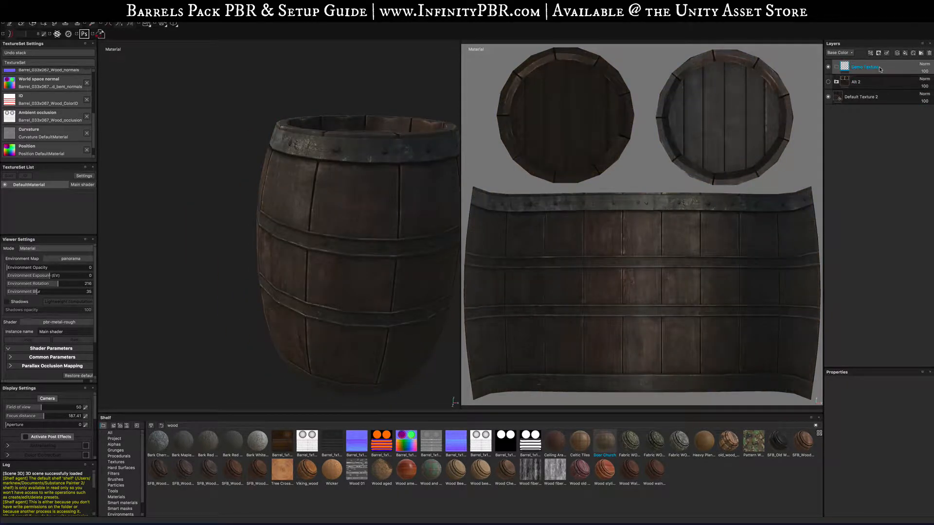
{"action": "left_click", "coordinate": [924, 53]}
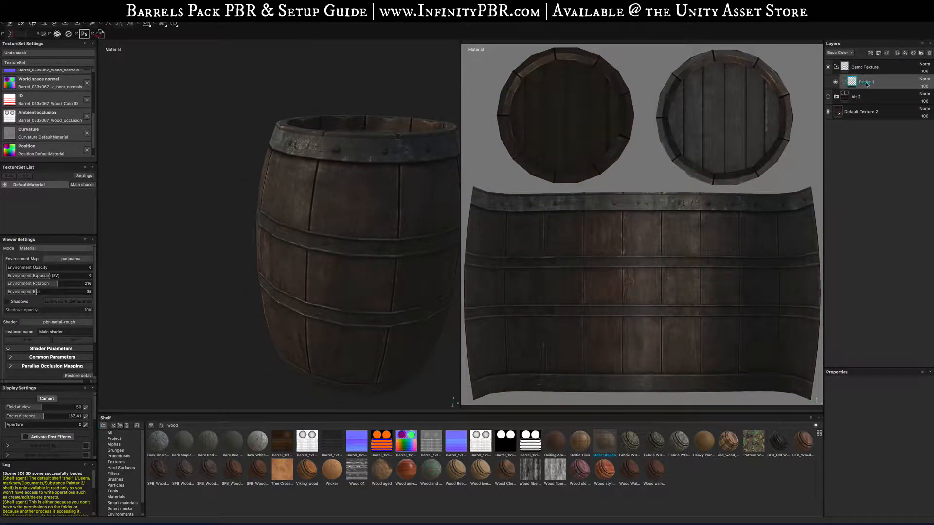
{"action": "double_click", "coordinate": [867, 82]}
{"action": "type", "text": "Wood"}
{"action": "key", "text": "Return"}
- Add a color selection mask to the Wood folder and pick the barrel's wooden planks as the selected color
{"action": "right_click", "coordinate": [876, 81]}
{"action": "left_click", "coordinate": [880, 106]}
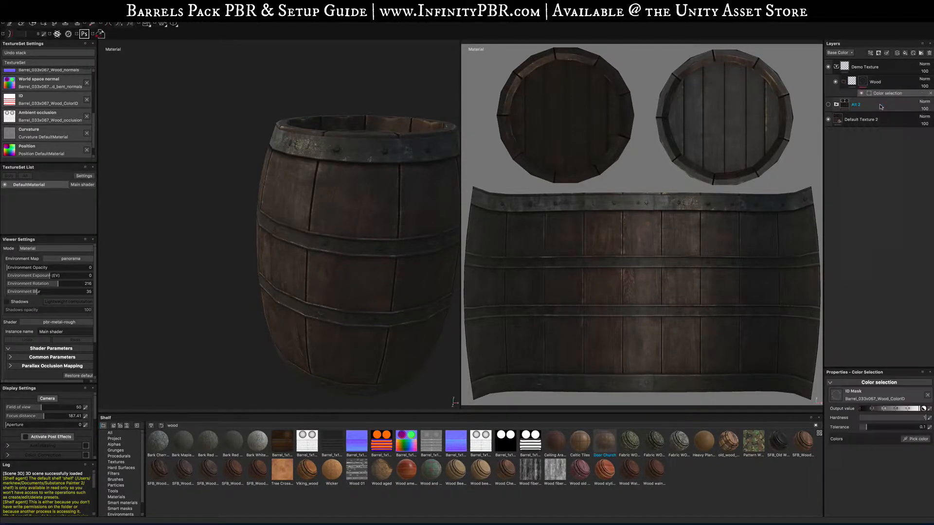
{"action": "left_click", "coordinate": [917, 439]}
{"action": "left_click", "coordinate": [417, 244]}
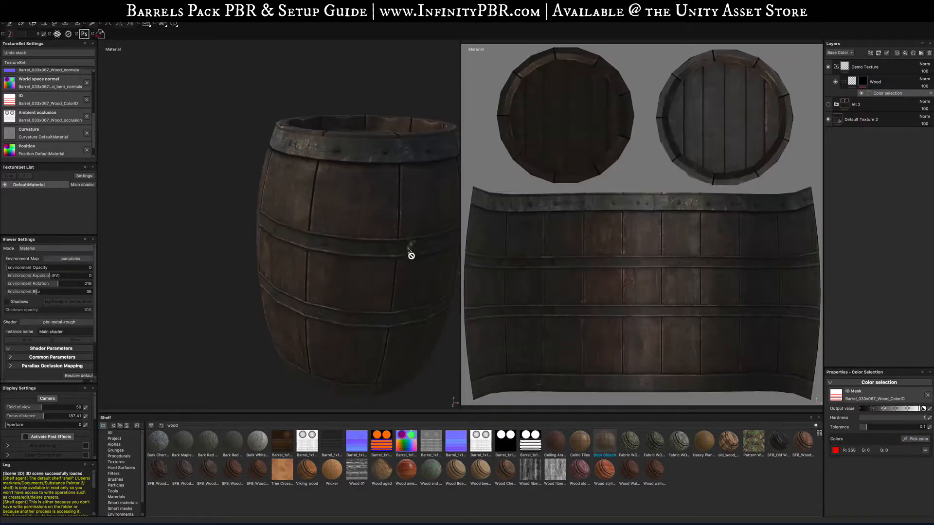
{"action": "left_click", "coordinate": [917, 440]}
{"action": "left_click", "coordinate": [346, 188]}
- Try the Celtic Tiles material inside the Wood folder
{"action": "left_click_drag", "start_coordinate": [580, 442], "coordinate": [876, 87]}
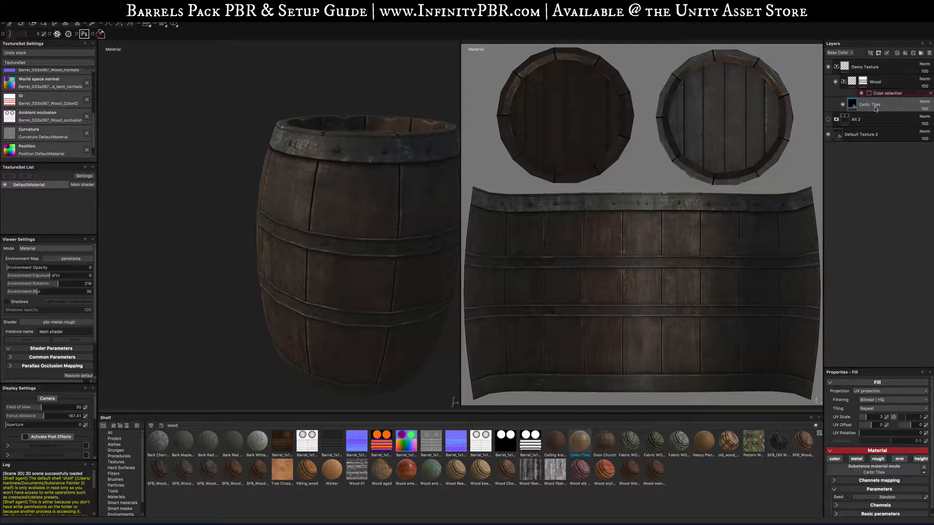
{"action": "left_click_drag", "start_coordinate": [344, 267], "coordinate": [384, 247], "text": "alt"}
{"action": "scroll", "coordinate": [383, 248], "scroll_direction": "up", "scroll_amount": 5}
{"action": "key", "text": "f"}
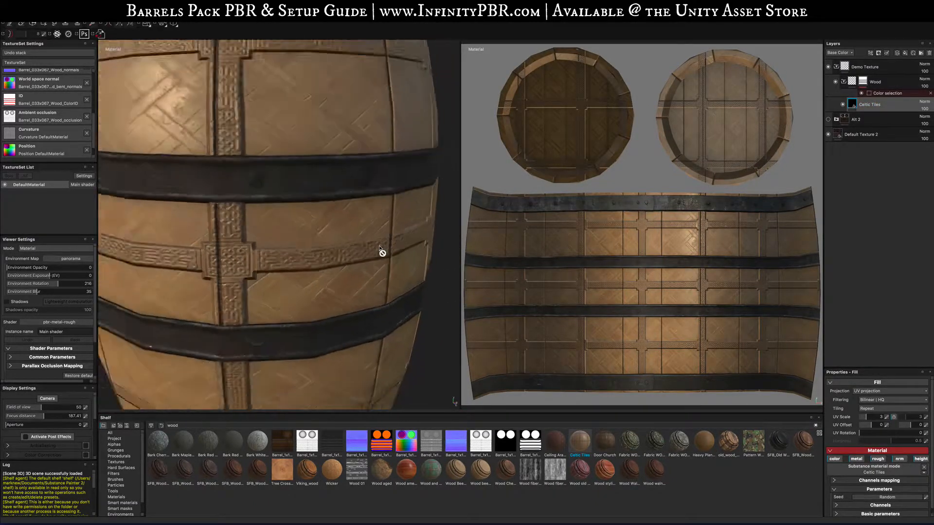
{"action": "key", "text": "super+z"}
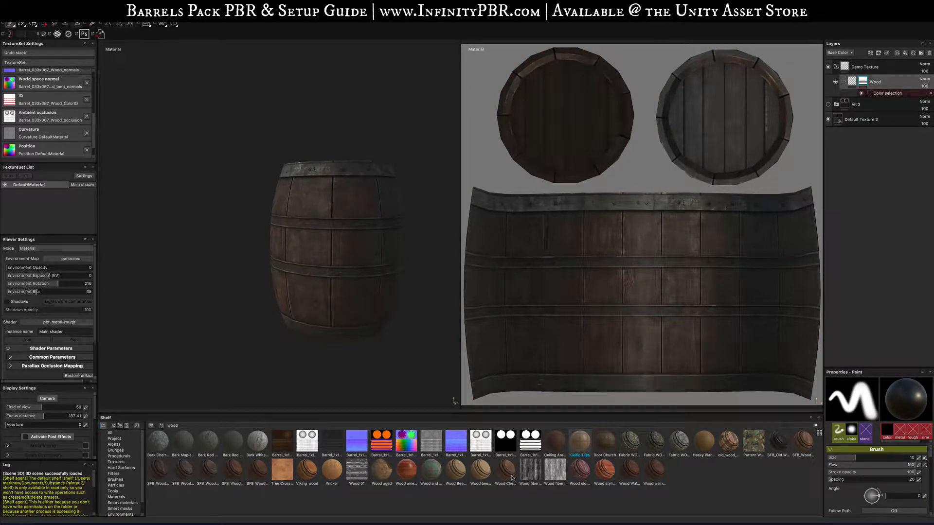
- Drop the Wood Chest Stylized material into the Wood folder and expand its layers
{"action": "mouse_move", "coordinate": [512, 478]}
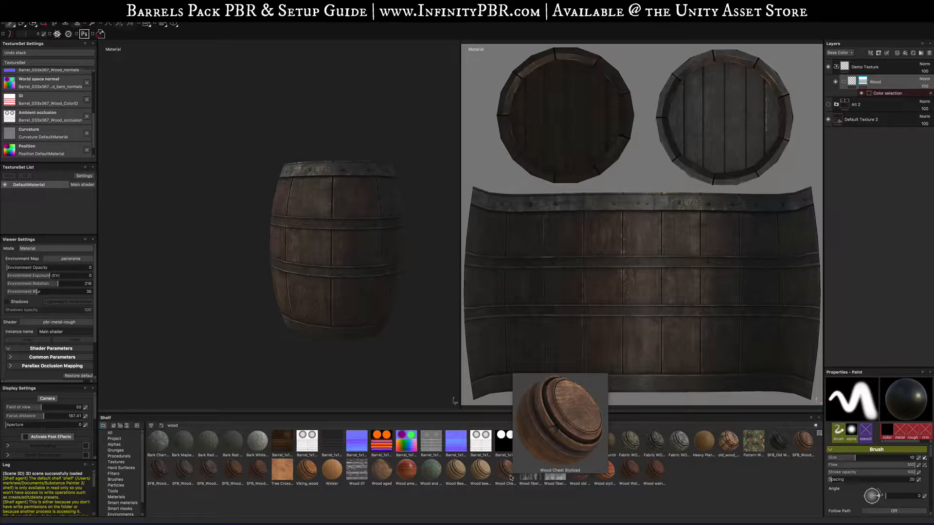
{"action": "left_click_drag", "start_coordinate": [506, 478], "coordinate": [846, 108]}
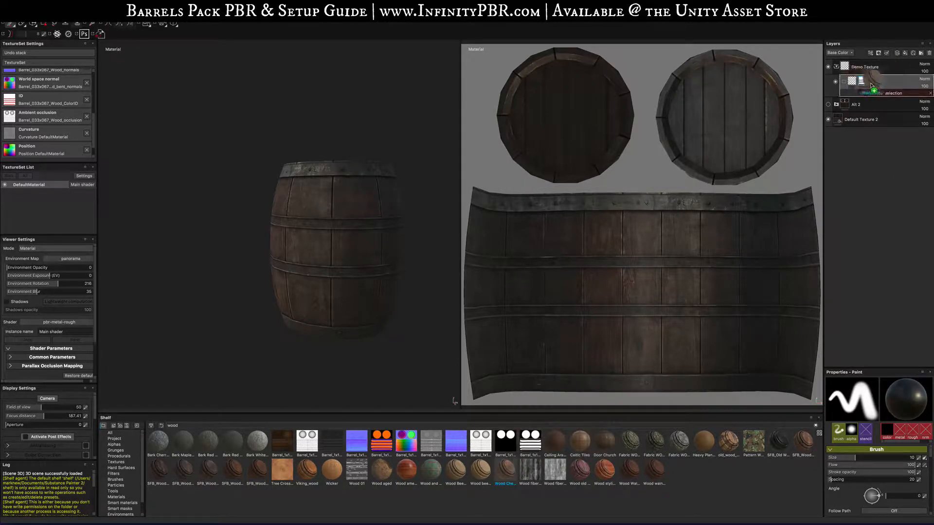
{"action": "left_click_drag", "start_coordinate": [387, 321], "coordinate": [354, 261], "text": "alt"}
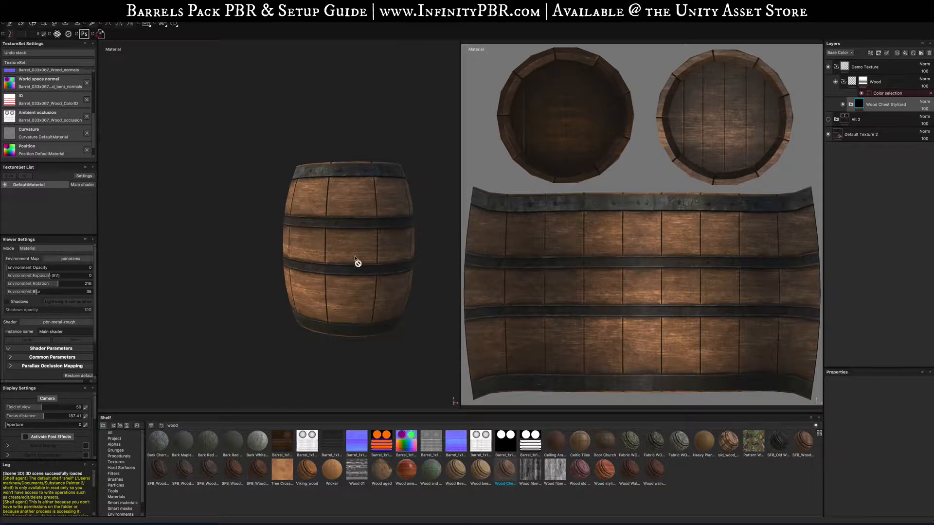
{"action": "left_click", "coordinate": [851, 105]}
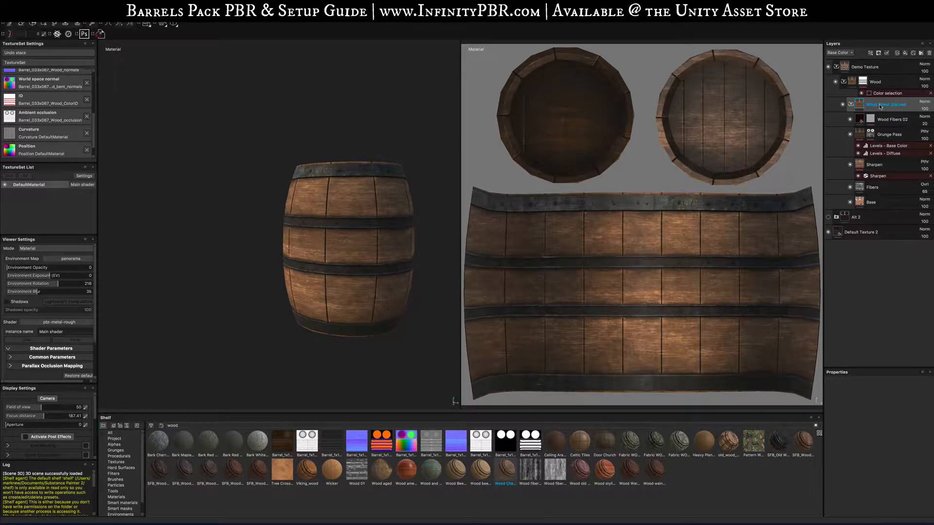
- Set the Fibers layer's UV rotation to 0
{"action": "left_click", "coordinate": [872, 187]}
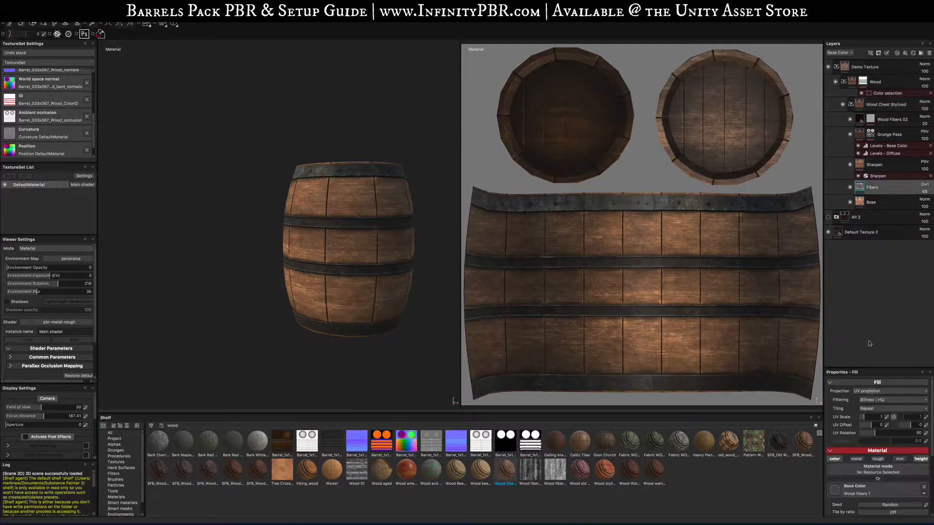
{"action": "double_click", "coordinate": [914, 433]}
{"action": "type", "text": "0"}
{"action": "key", "text": "Return"}
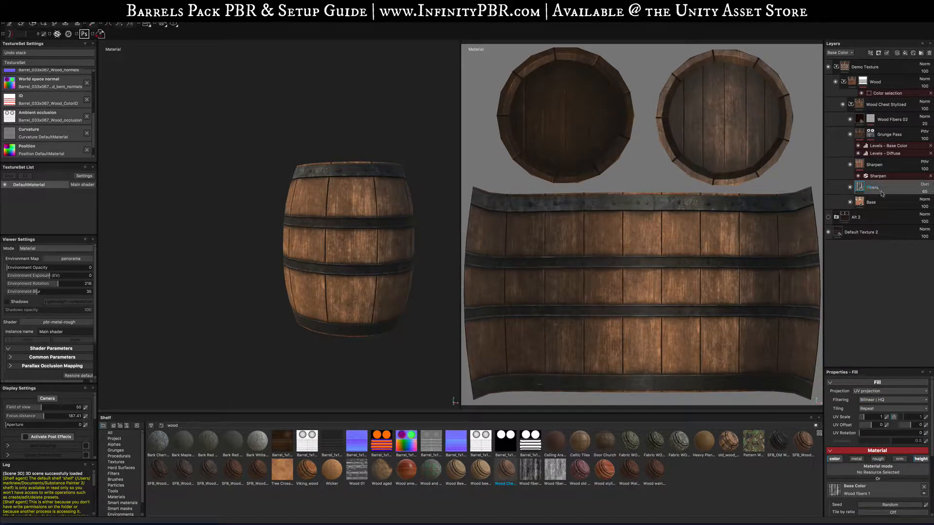
- Set the Base layer's UV rotation to 90
{"action": "double_click", "coordinate": [871, 201]}
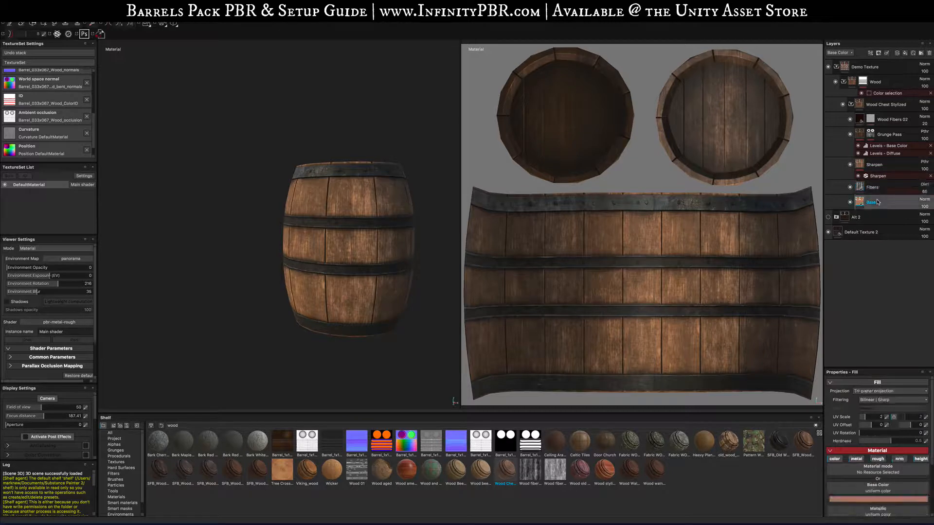
{"action": "double_click", "coordinate": [911, 433]}
{"action": "type", "text": "90"}
{"action": "key", "text": "Return"}
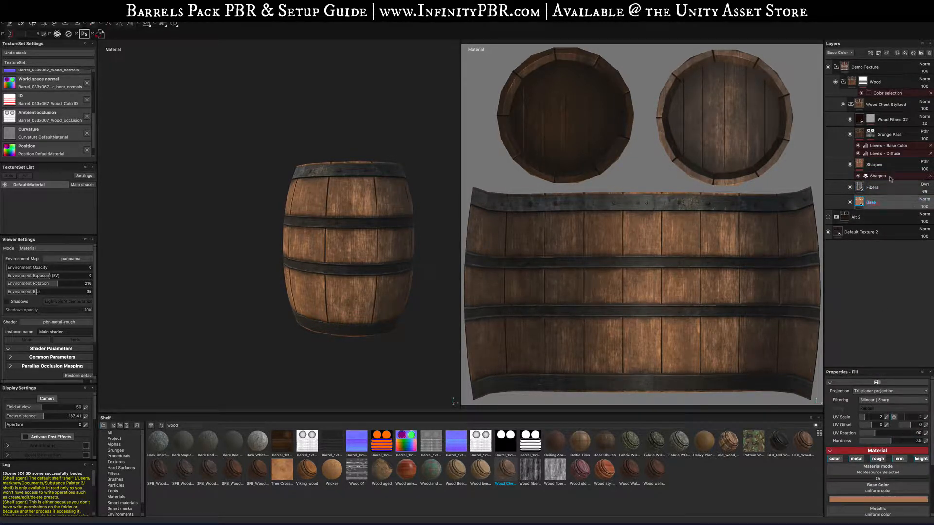
- Select the Wood Fibers 02 layer and set the paint brush angle to 90
{"action": "left_click", "coordinate": [890, 134]}
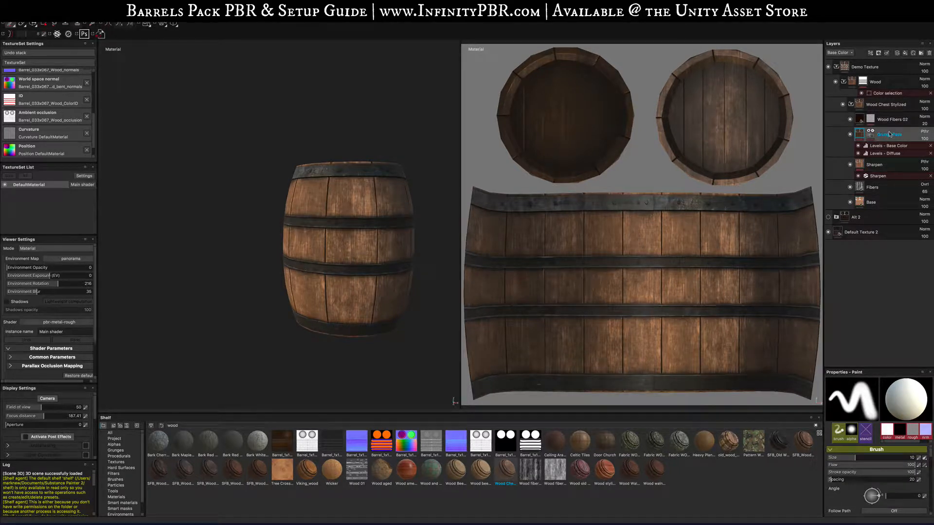
{"action": "left_click", "coordinate": [891, 119]}
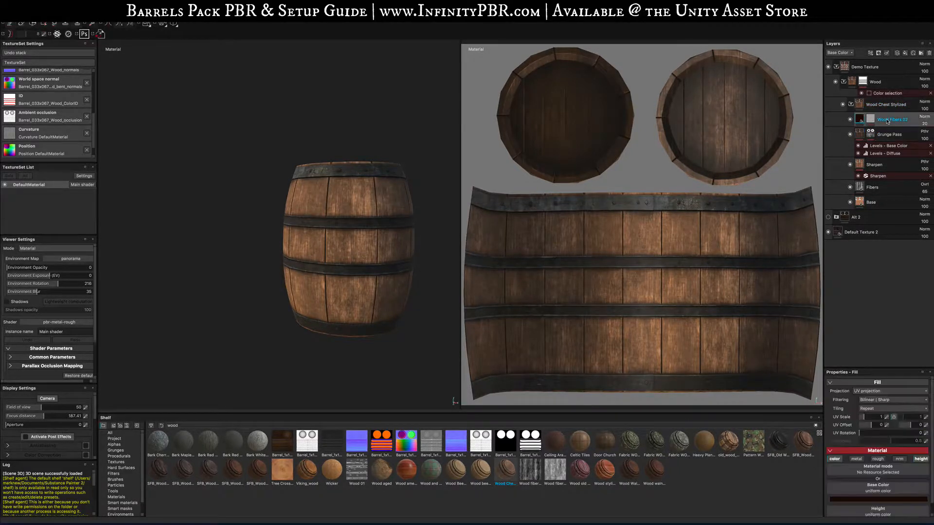
{"action": "left_click", "coordinate": [871, 120]}
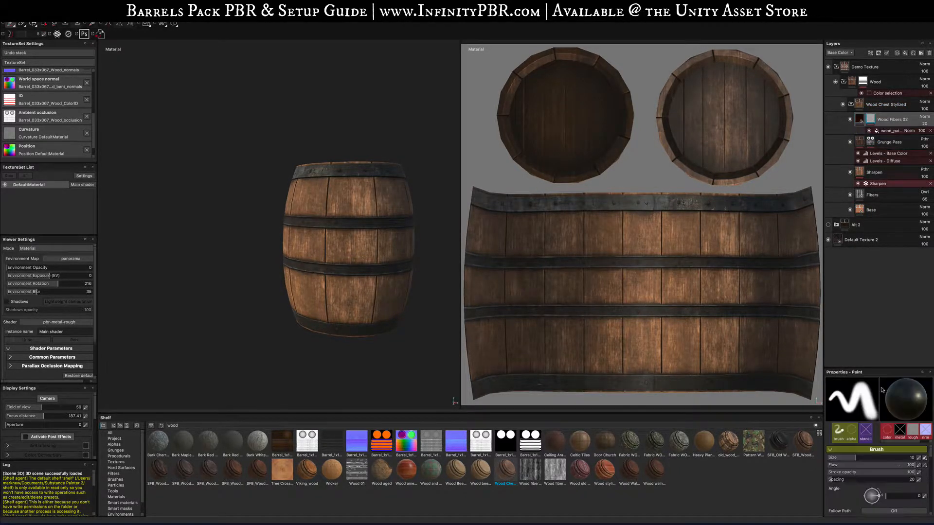
{"action": "left_click", "coordinate": [912, 481]}
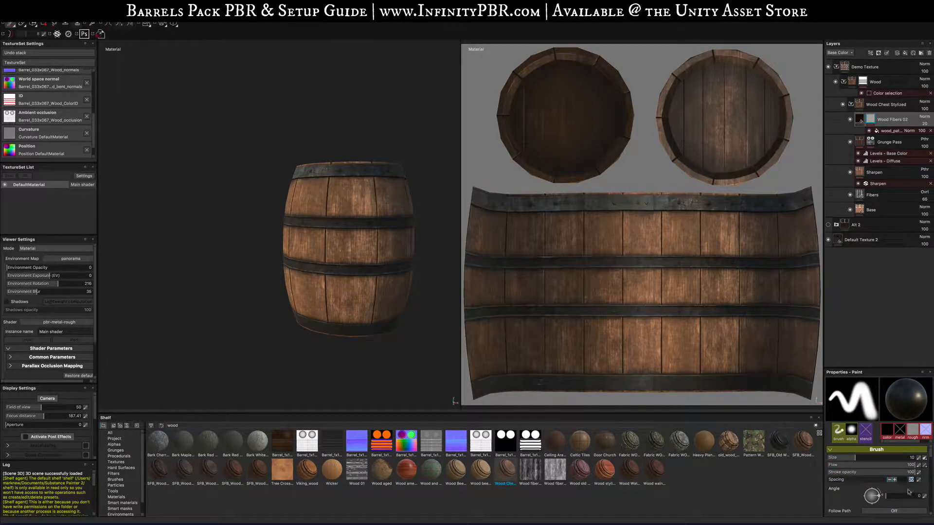
{"action": "scroll", "coordinate": [908, 493], "scroll_direction": "down", "scroll_amount": 3}
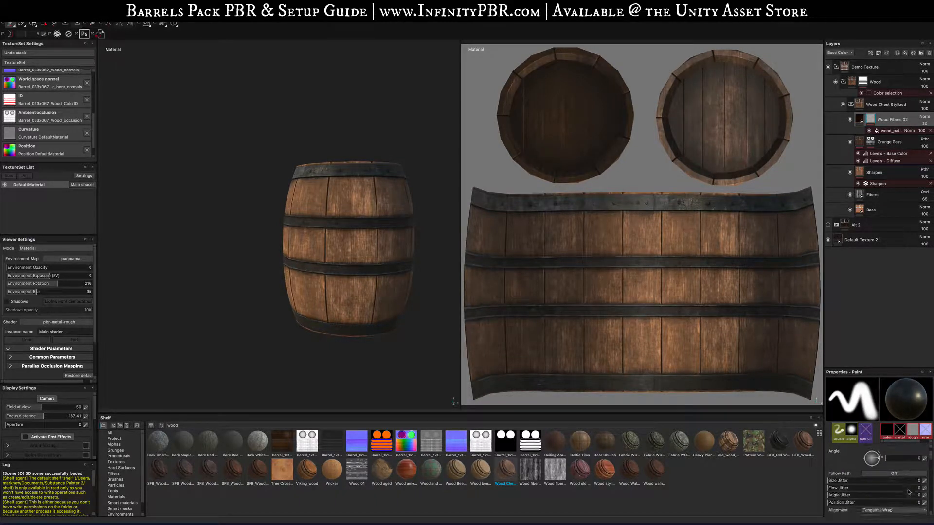
{"action": "left_click", "coordinate": [915, 459]}
{"action": "key", "text": "Return"}
- Add the Wood american cherry material to the Wood folder and hide the Wood Chest Stylized layer beneath it
{"action": "scroll", "coordinate": [337, 238], "scroll_direction": "down", "scroll_amount": 3}
{"action": "scroll", "coordinate": [338, 239], "scroll_direction": "up", "scroll_amount": 10}
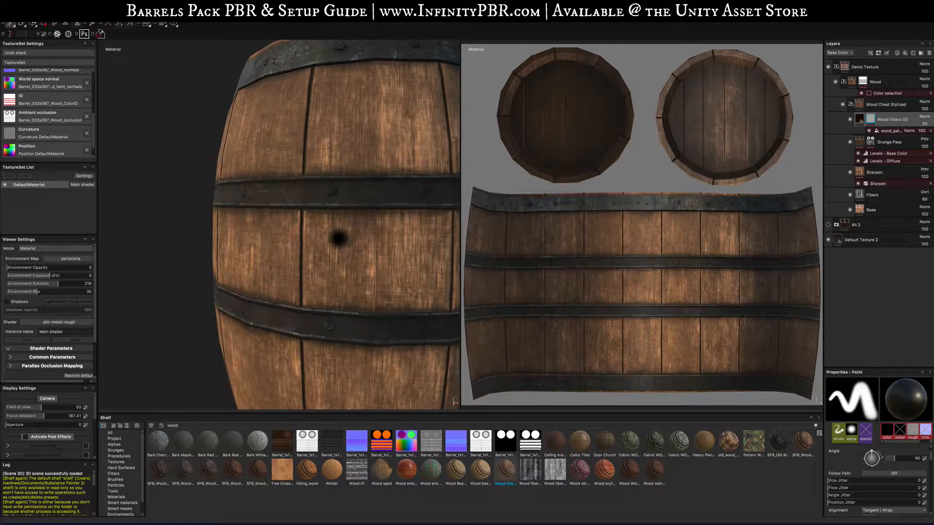
{"action": "scroll", "coordinate": [339, 239], "scroll_direction": "down", "scroll_amount": 10}
{"action": "left_click_drag", "start_coordinate": [311, 264], "coordinate": [642, 272], "text": "alt"}
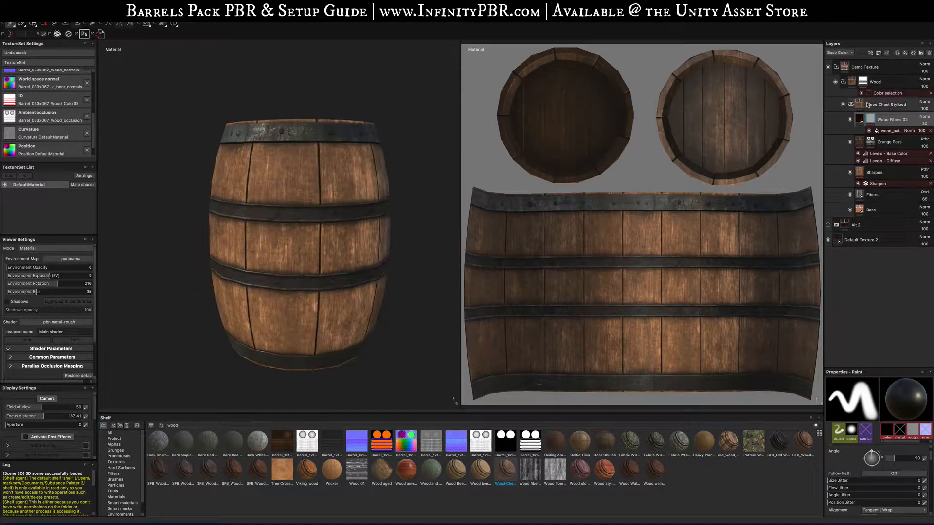
{"action": "left_click", "coordinate": [851, 104]}
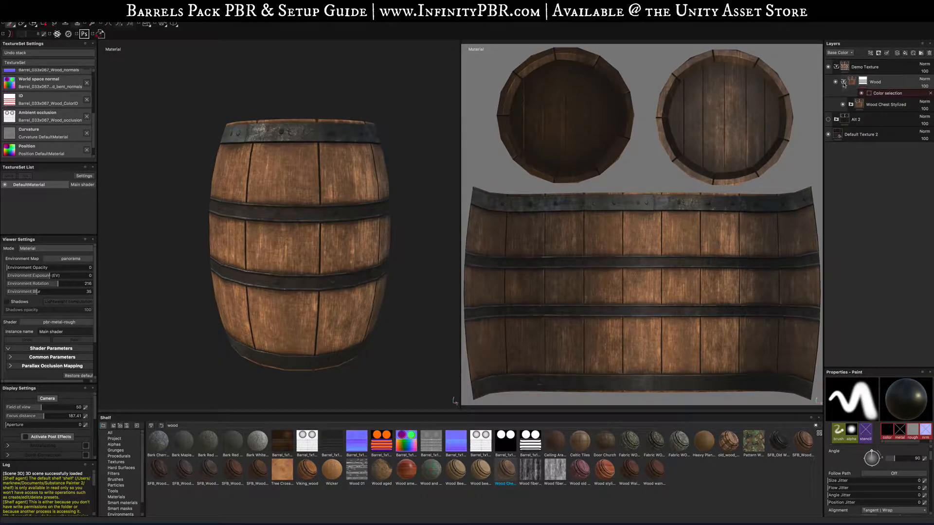
{"action": "mouse_move", "coordinate": [406, 469]}
{"action": "left_mouse_down"}
{"action": "mouse_move", "coordinate": [632, 292]}
{"action": "mouse_move", "coordinate": [877, 78]}
{"action": "mouse_move", "coordinate": [889, 103]}
{"action": "left_mouse_up"}
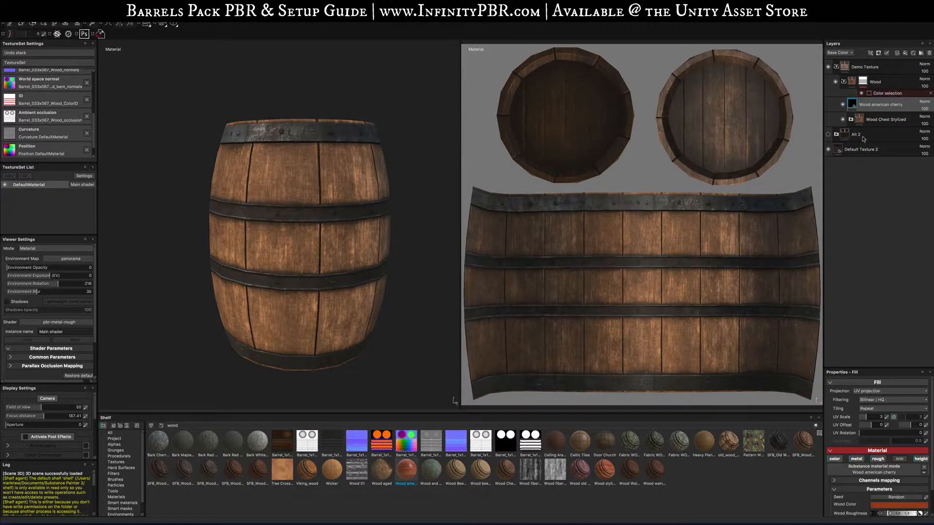
{"action": "left_click", "coordinate": [843, 121]}
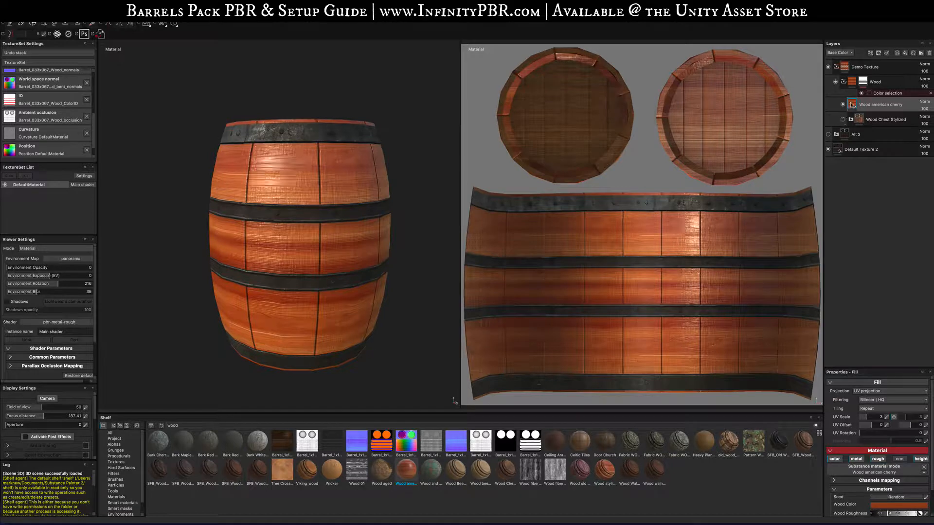
- Delete the Wood american cherry layer and unhide the Wood Chest Stylized layer
{"action": "mouse_move", "coordinate": [853, 105]}
{"action": "left_click_drag", "start_coordinate": [205, 237], "coordinate": [304, 222], "text": "alt"}
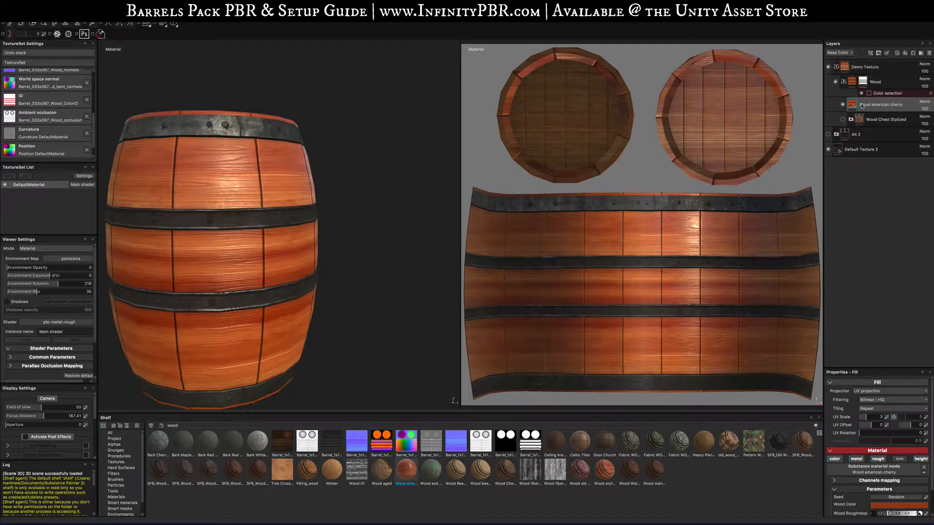
{"action": "key", "text": "Delete"}
{"action": "left_click", "coordinate": [843, 105]}
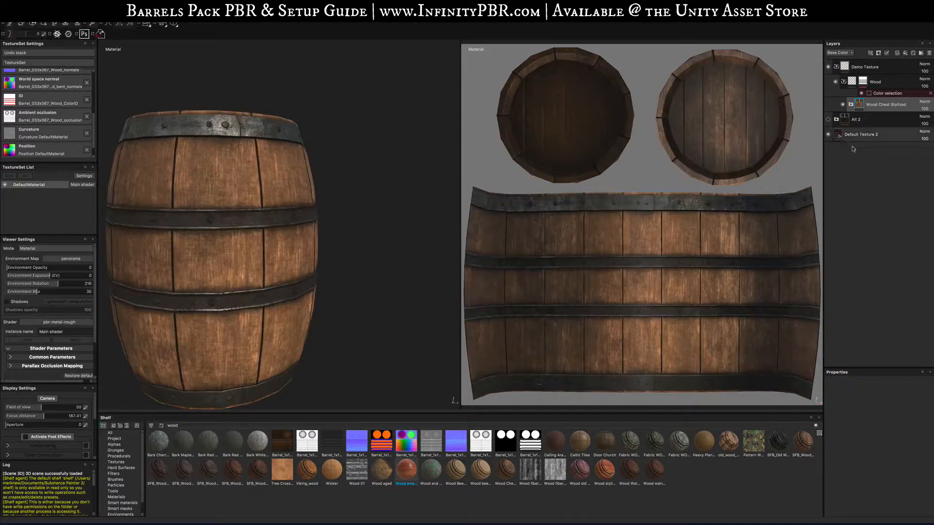
- Create a new folder above the Wood folder and name it Metal
{"action": "left_click_drag", "start_coordinate": [187, 271], "coordinate": [277, 252], "text": "alt"}
{"action": "scroll", "coordinate": [284, 254], "scroll_direction": "down", "scroll_amount": 5}
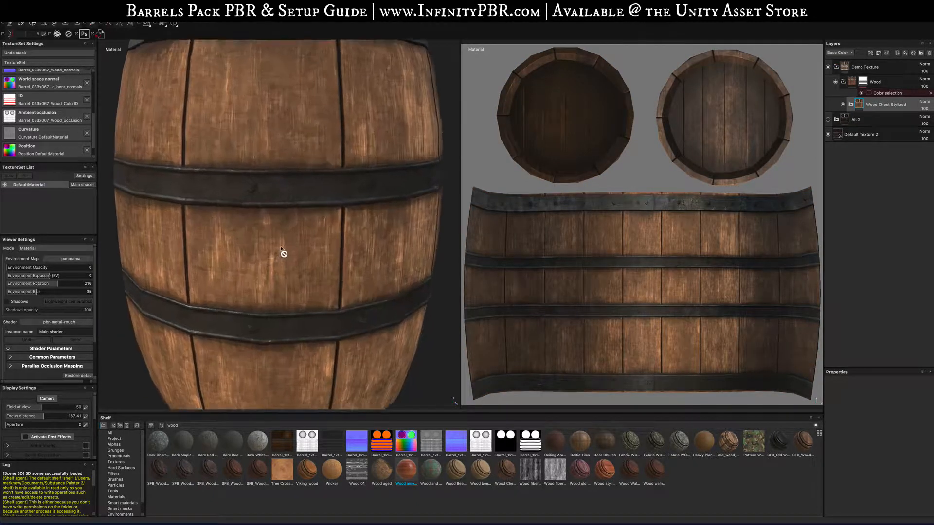
{"action": "left_click", "coordinate": [876, 82]}
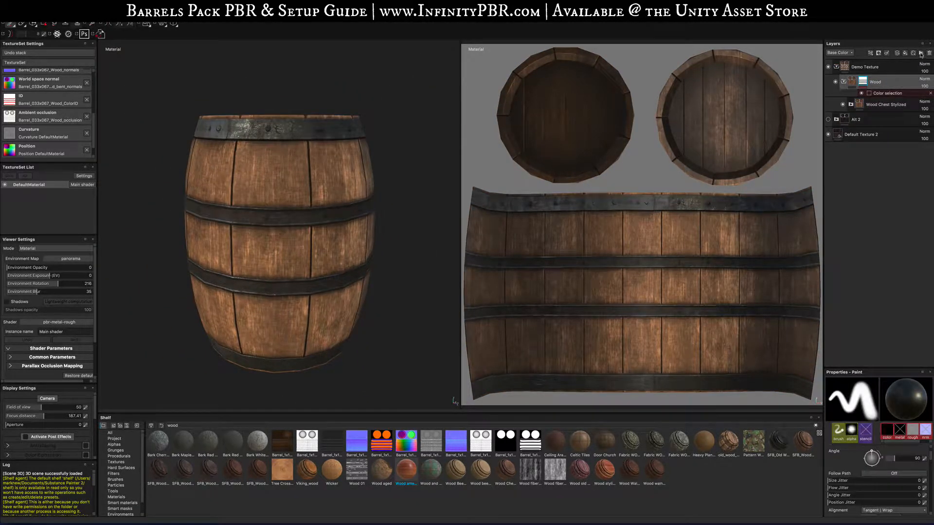
{"action": "left_click", "coordinate": [921, 53]}
{"action": "double_click", "coordinate": [870, 82]}
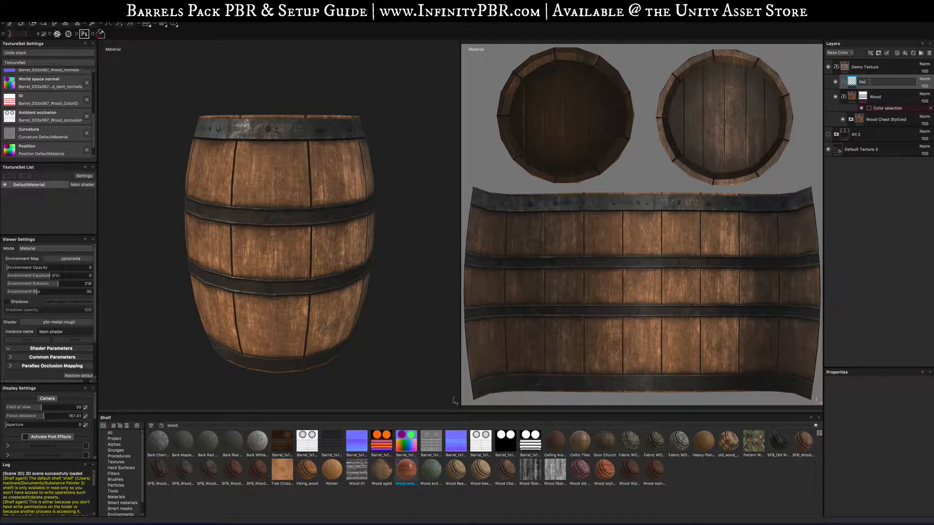
{"action": "type", "text": "Metal"}
{"action": "key", "text": "Return"}
- Add a color-selection mask to the Metal folder, picking the red band and green rivet colors from the ID map
{"action": "right_click", "coordinate": [861, 81]}
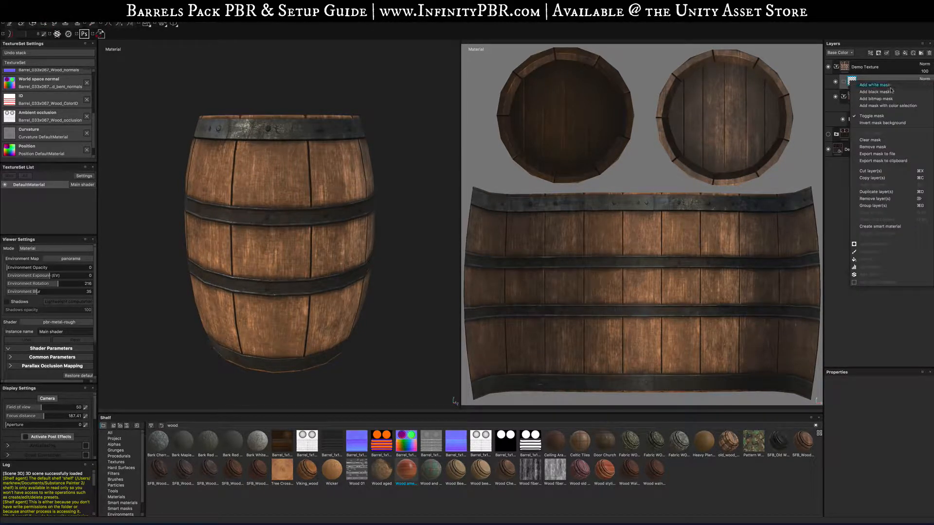
{"action": "left_click", "coordinate": [893, 106]}
{"action": "left_click", "coordinate": [919, 439]}
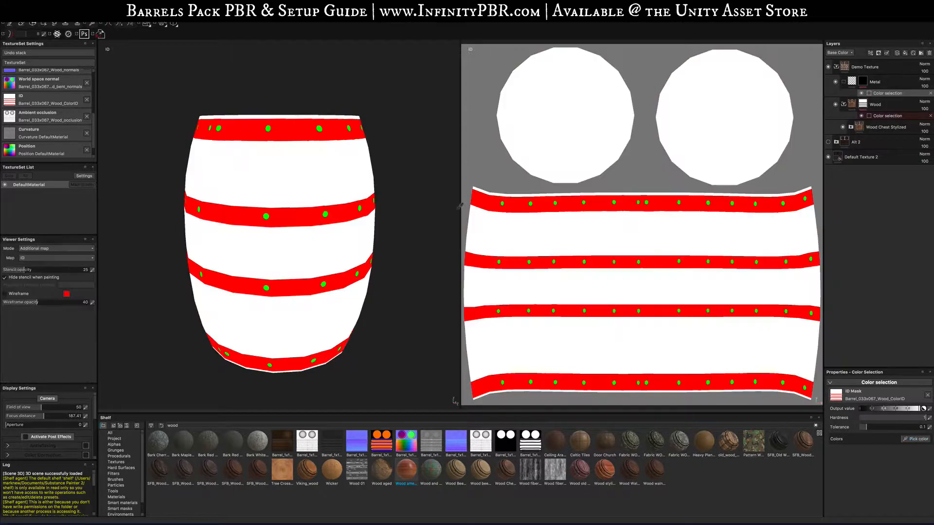
{"action": "left_click", "coordinate": [313, 132]}
{"action": "left_click", "coordinate": [704, 383]}
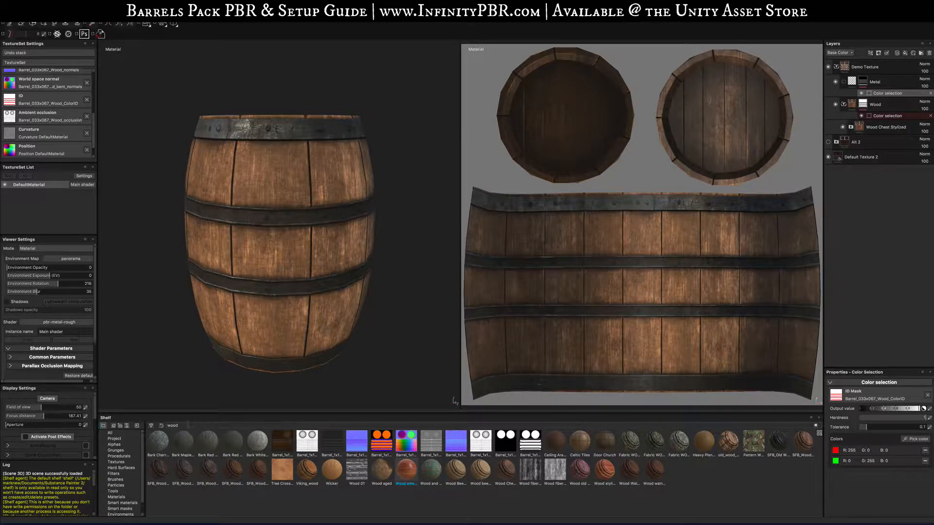
- Search the shelf for metal and add the Iron Old material into the Metal folder
{"action": "left_click_drag", "start_coordinate": [189, 425], "coordinate": [159, 418]}
{"action": "type", "text": "metal"}
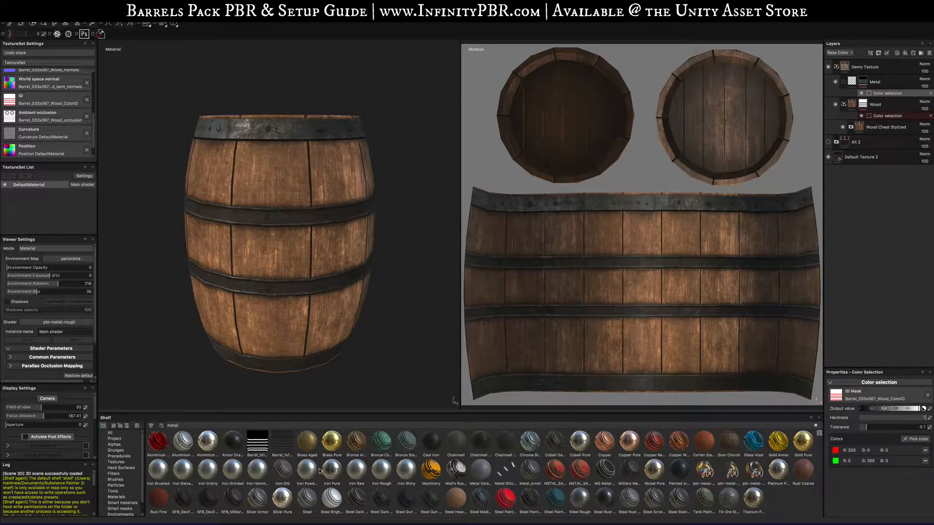
{"action": "left_click_drag", "start_coordinate": [283, 471], "coordinate": [882, 92]}
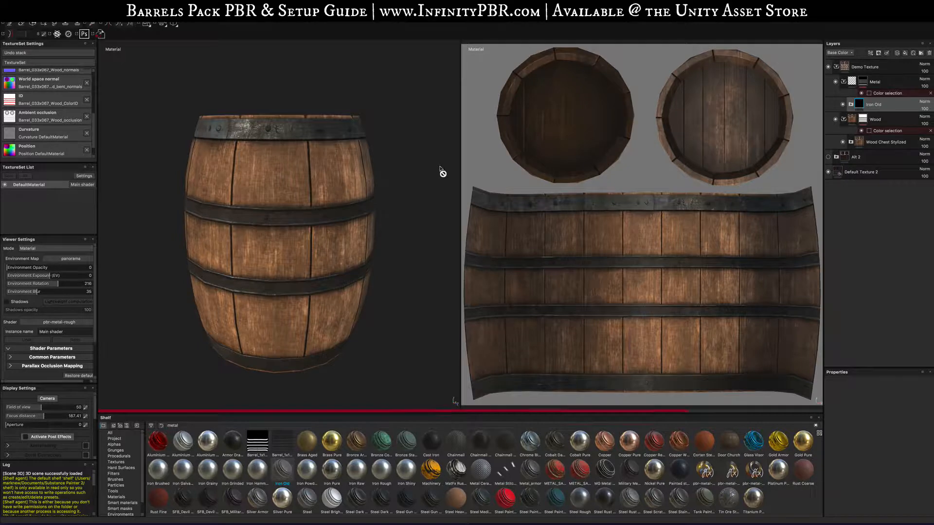
- Add the Cast Iron material to the Metal folder above the Iron Old layer
{"action": "left_click_drag", "start_coordinate": [243, 272], "coordinate": [300, 255], "text": "alt"}
{"action": "key", "text": "f"}
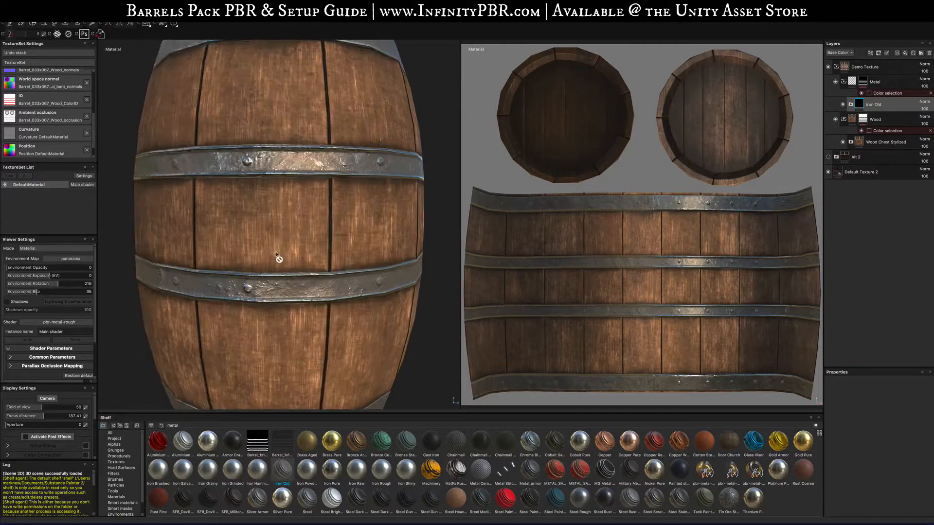
{"action": "scroll", "coordinate": [273, 250], "scroll_direction": "up", "scroll_amount": 3}
{"action": "scroll", "coordinate": [269, 247], "scroll_direction": "down", "scroll_amount": 10}
{"action": "left_click_drag", "start_coordinate": [238, 290], "coordinate": [213, 302], "text": "alt"}
{"action": "key", "text": "f"}
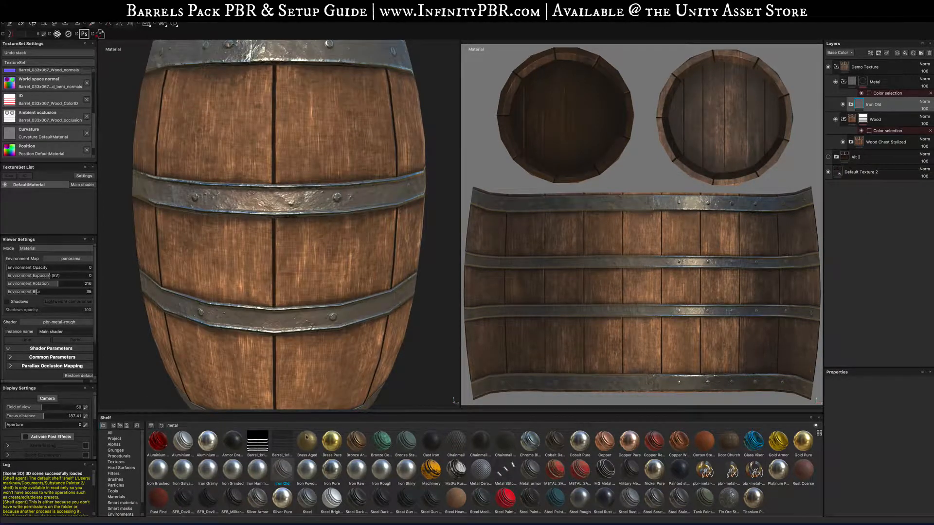
{"action": "left_click_drag", "start_coordinate": [308, 457], "coordinate": [784, 275]}
{"action": "left_click_drag", "start_coordinate": [786, 278], "coordinate": [889, 104]}
{"action": "left_click_drag", "start_coordinate": [433, 444], "coordinate": [899, 99]}
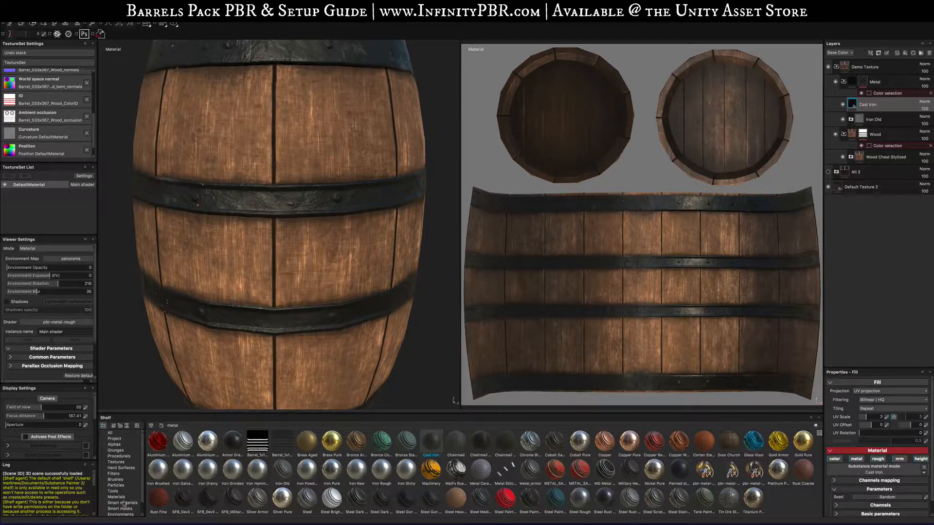
- Try several smart masks on the Cast Iron layer, undoing each one
{"action": "left_click", "coordinate": [120, 509]}
{"action": "mouse_move", "coordinate": [283, 470]}
{"action": "left_mouse_down"}
{"action": "mouse_move", "coordinate": [750, 190]}
{"action": "mouse_move", "coordinate": [873, 104]}
{"action": "left_mouse_up"}
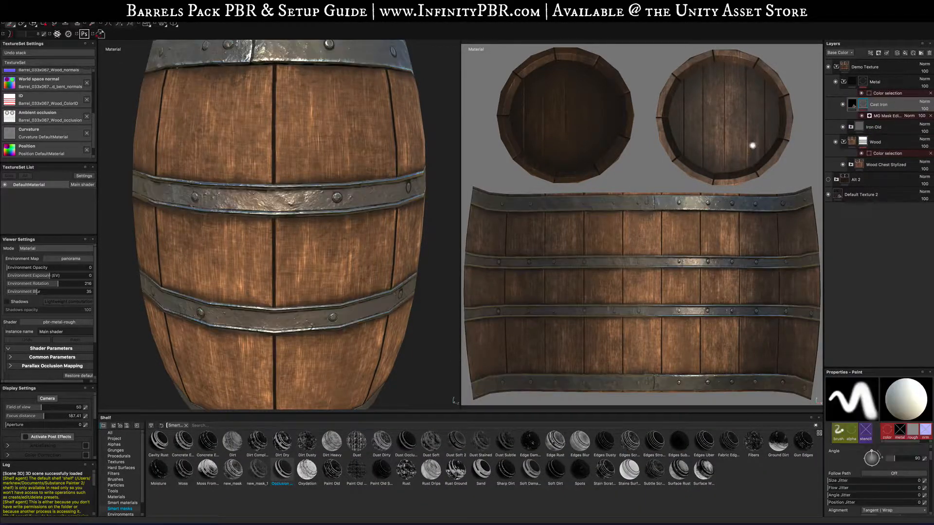
{"action": "left_click_drag", "start_coordinate": [328, 283], "coordinate": [279, 231], "text": "alt"}
{"action": "key", "text": "super+z"}
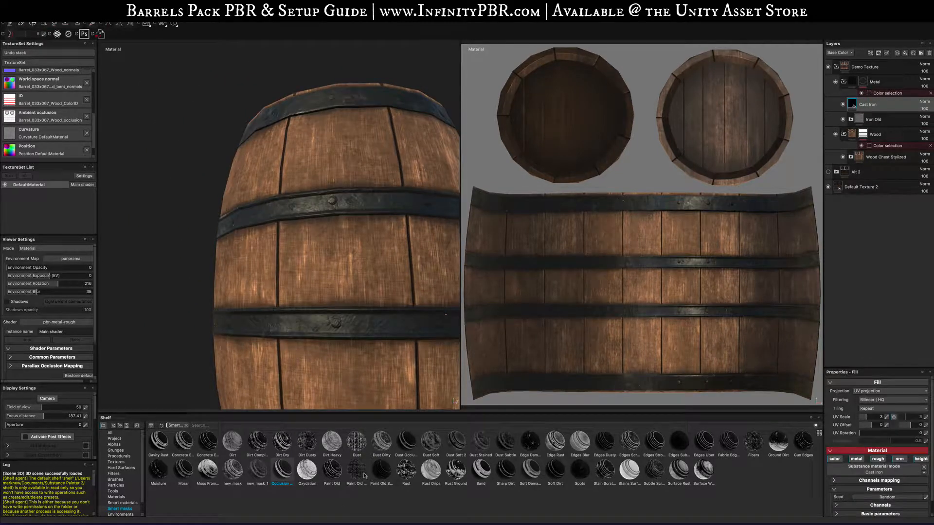
{"action": "mouse_move", "coordinate": [282, 470]}
{"action": "left_mouse_down"}
{"action": "mouse_move", "coordinate": [842, 163]}
{"action": "mouse_move", "coordinate": [895, 100]}
{"action": "mouse_move", "coordinate": [871, 104]}
{"action": "left_mouse_up"}
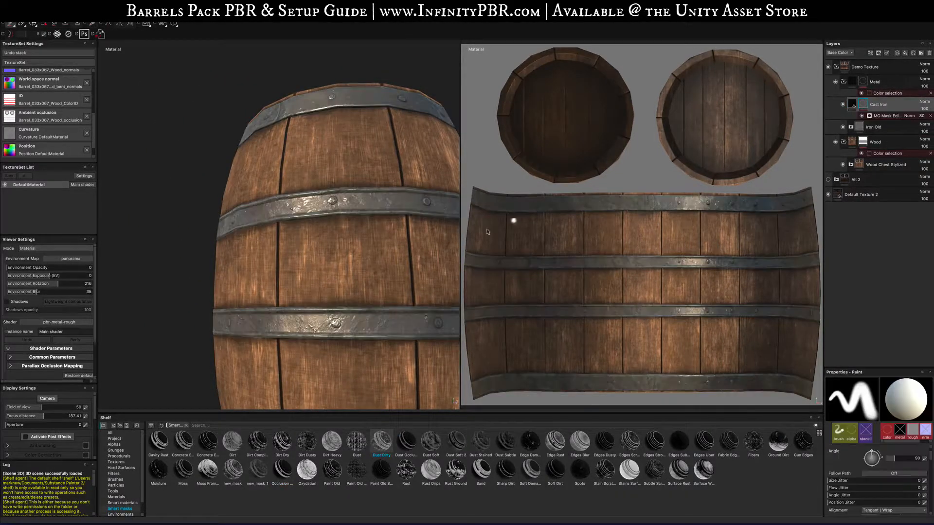
{"action": "left_click_drag", "start_coordinate": [390, 241], "coordinate": [402, 271], "text": "alt"}
{"action": "key", "text": "super+z"}
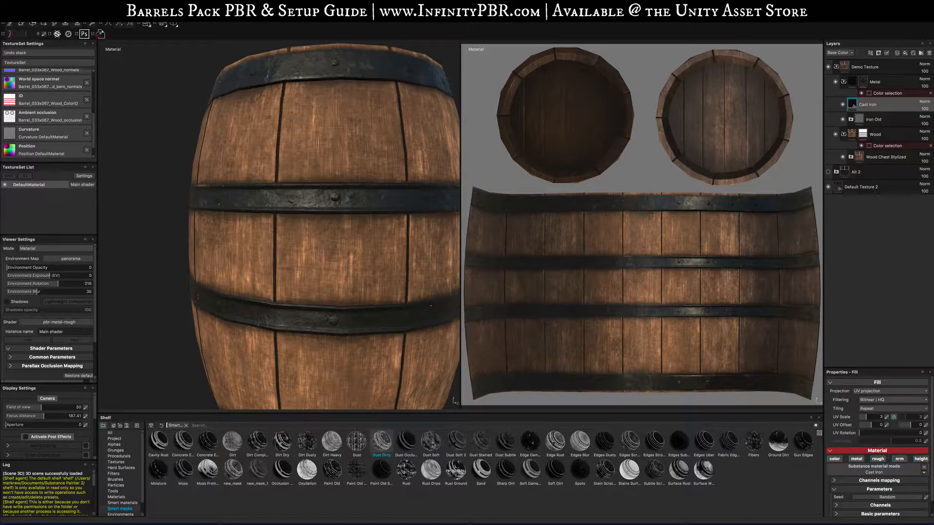
{"action": "left_click_drag", "start_coordinate": [432, 444], "coordinate": [871, 104]}
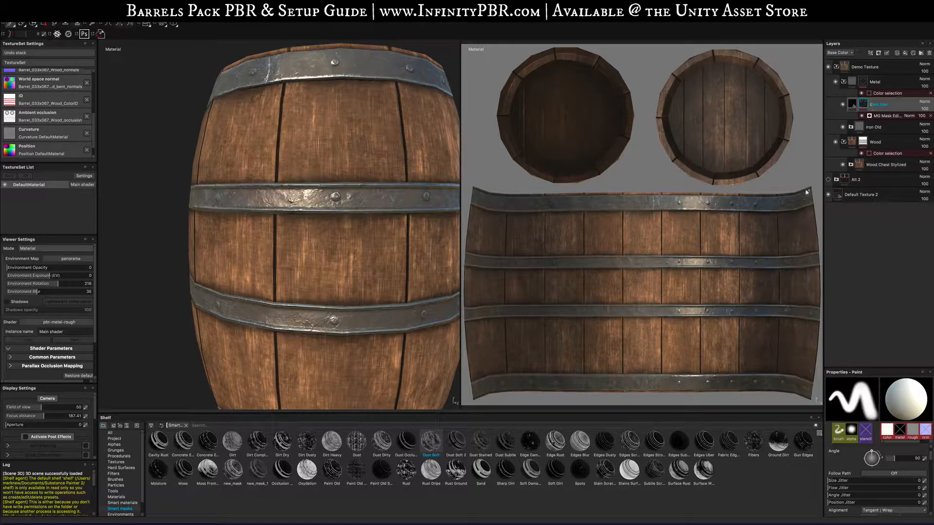
{"action": "key", "text": "super+z"}
- Apply the Sand smart mask to the Cast Iron layer
{"action": "left_click_drag", "start_coordinate": [481, 470], "coordinate": [880, 111]}
{"action": "left_click_drag", "start_coordinate": [384, 236], "coordinate": [324, 271], "text": "alt"}
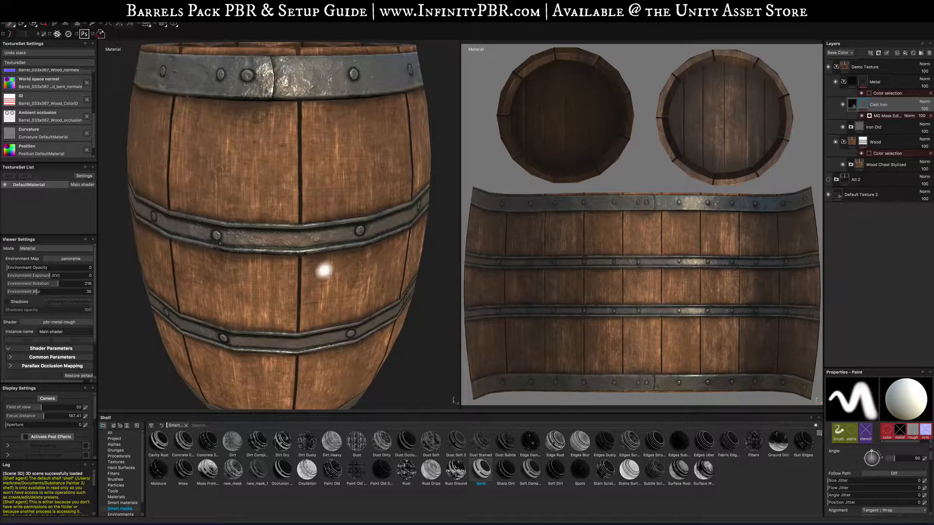
{"action": "scroll", "coordinate": [329, 280], "scroll_direction": "down", "scroll_amount": 5}
{"action": "scroll", "coordinate": [329, 279], "scroll_direction": "up", "scroll_amount": 8}
{"action": "scroll", "coordinate": [330, 279], "scroll_direction": "down", "scroll_amount": 8}
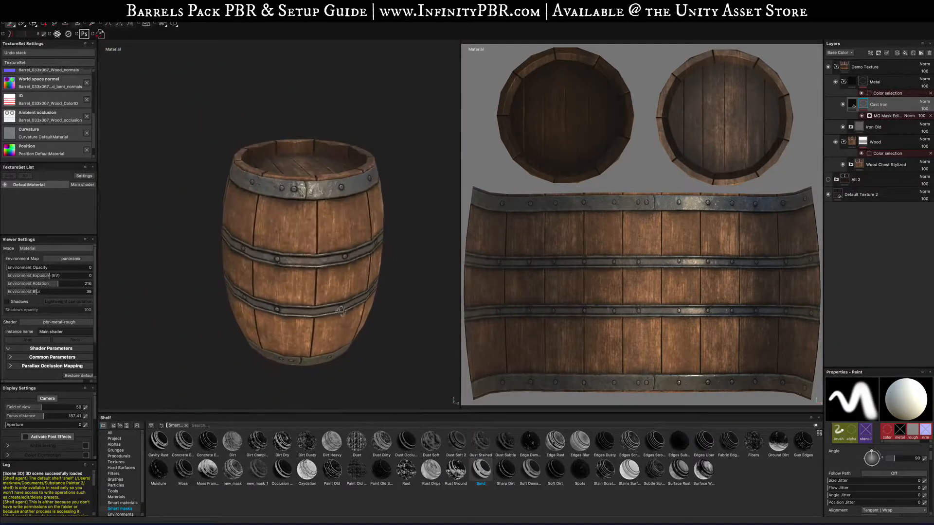
{"action": "left_click_drag", "start_coordinate": [341, 310], "coordinate": [363, 301], "text": "alt"}
{"action": "middle_click_drag", "start_coordinate": [367, 304], "coordinate": [307, 257], "text": "alt"}
{"action": "left_click_drag", "start_coordinate": [309, 285], "coordinate": [371, 308], "text": "alt"}
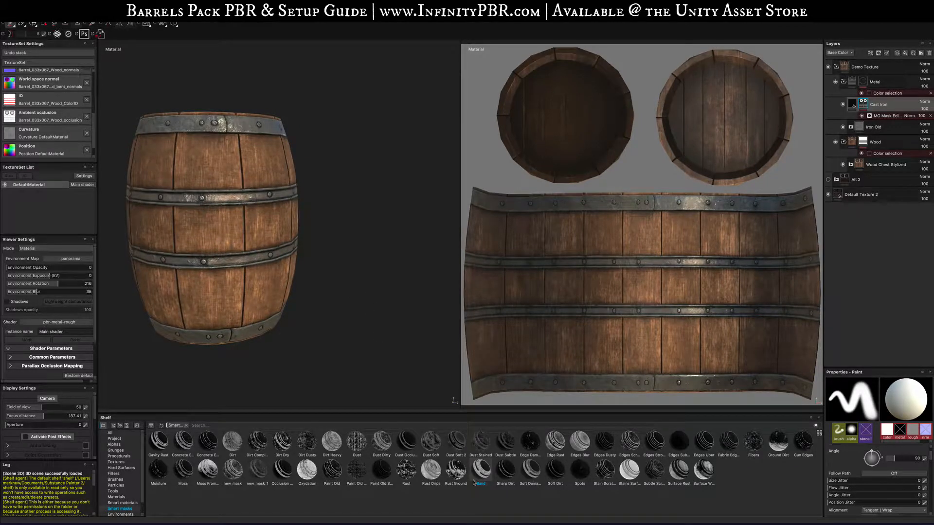
- Try adding the Rust smart mask to the Cast Iron layer as a second mask
{"action": "left_click_drag", "start_coordinate": [415, 478], "coordinate": [875, 110]}
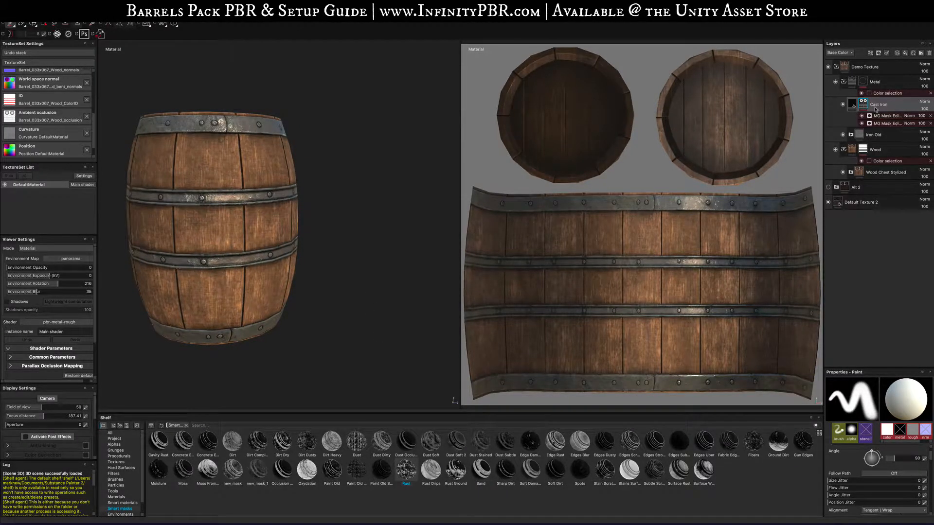
{"action": "left_click_drag", "start_coordinate": [346, 223], "coordinate": [242, 199], "text": "alt"}
{"action": "key", "text": "super+z"}
{"action": "left_click_drag", "start_coordinate": [307, 263], "coordinate": [396, 313], "text": "alt"}
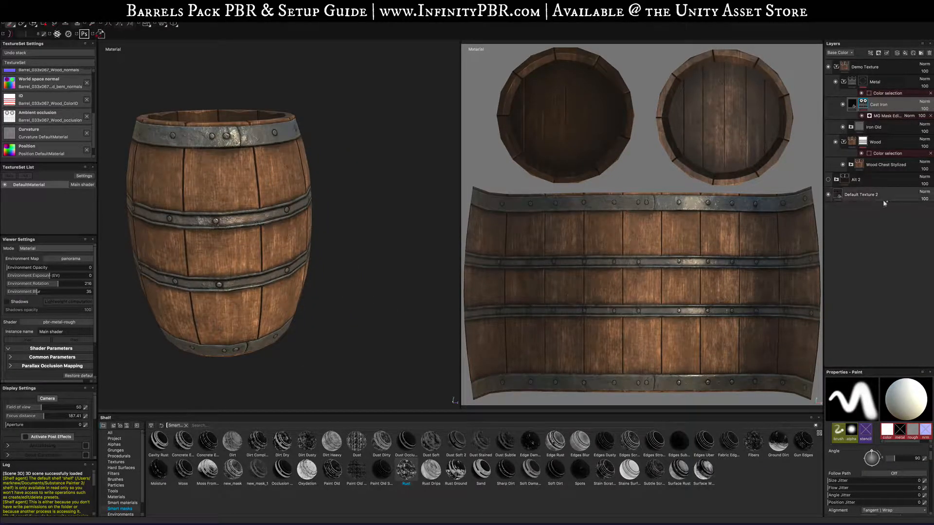
- Search the shelf for wood and add the Wood american cherry material to the Wood folder above Wood Chest Stylized
{"action": "left_click", "coordinate": [881, 165]}
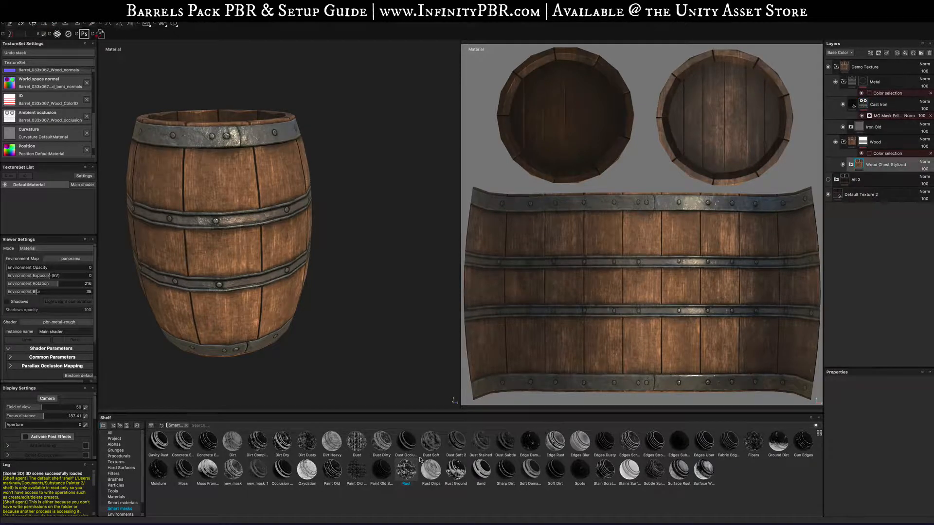
{"action": "left_click", "coordinate": [187, 426]}
{"action": "type", "text": "wood"}
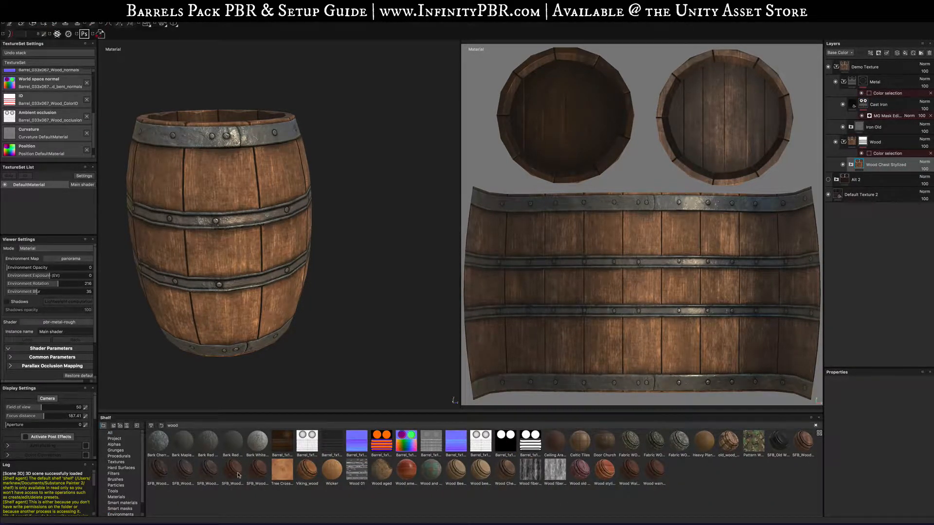
{"action": "mouse_move", "coordinate": [305, 476]}
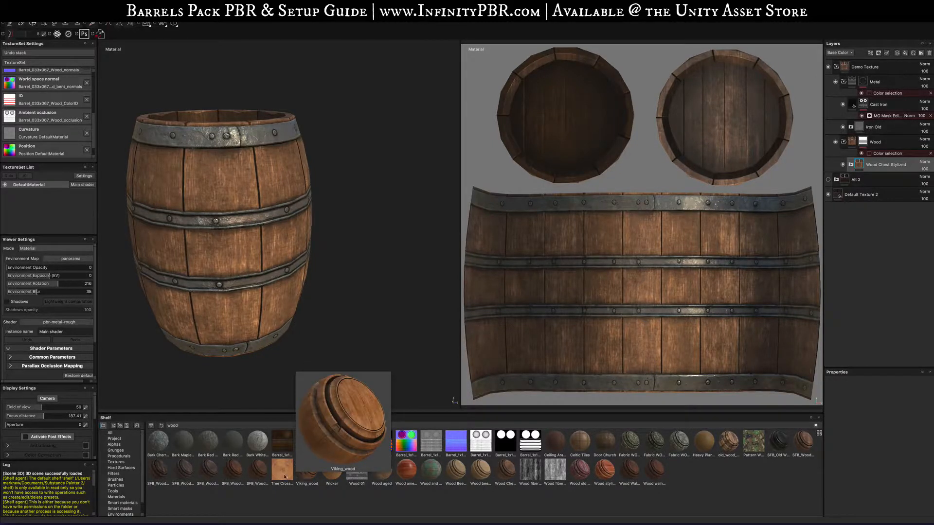
{"action": "mouse_move", "coordinate": [384, 478]}
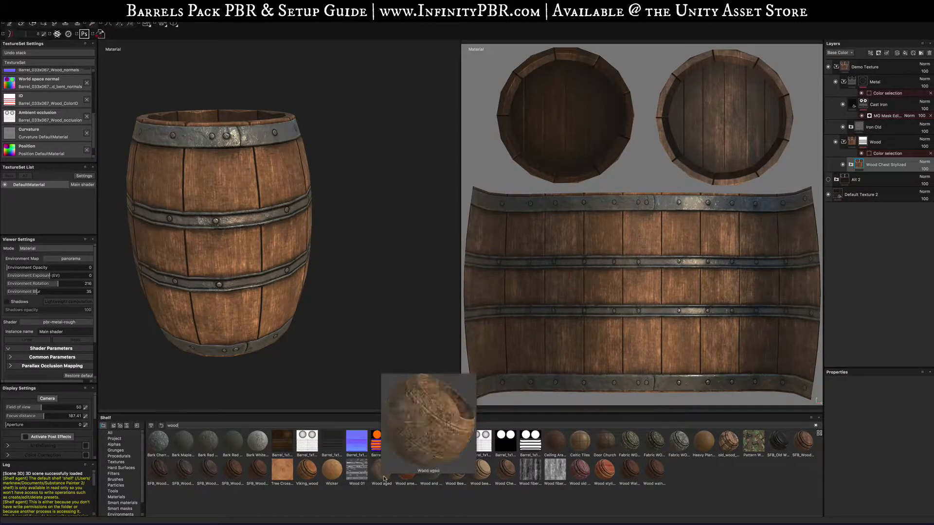
{"action": "left_click_drag", "start_coordinate": [406, 470], "coordinate": [890, 166]}
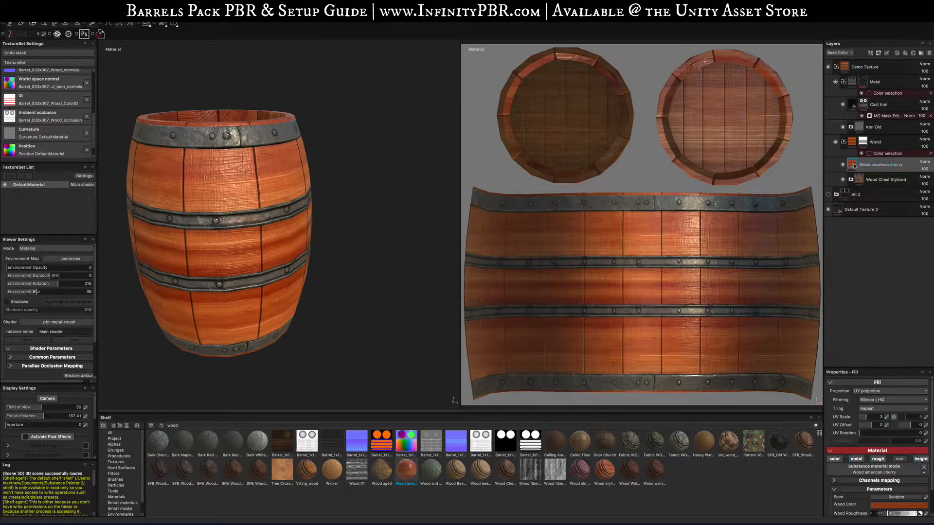
- Set the Wood american cherry layer's UV rotation to 90
{"action": "double_click", "coordinate": [914, 435]}
{"action": "type", "text": "90"}
{"action": "key", "text": "Return"}
{"action": "left_click_drag", "start_coordinate": [305, 212], "coordinate": [199, 215], "text": "alt"}
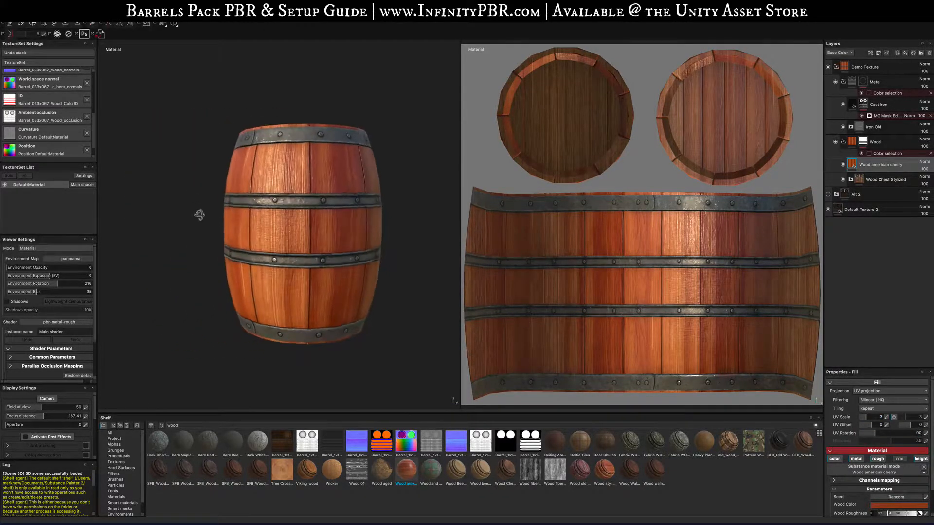
- Try several smart masks on the Wood american cherry layer, undoing each one
{"action": "left_click", "coordinate": [843, 179]}
{"action": "left_click", "coordinate": [843, 179]}
{"action": "left_click", "coordinate": [121, 508]}
{"action": "left_click_drag", "start_coordinate": [240, 438], "coordinate": [888, 169]}
{"action": "left_click_drag", "start_coordinate": [349, 259], "coordinate": [410, 264], "text": "alt"}
{"action": "key", "text": "ctrl+z"}
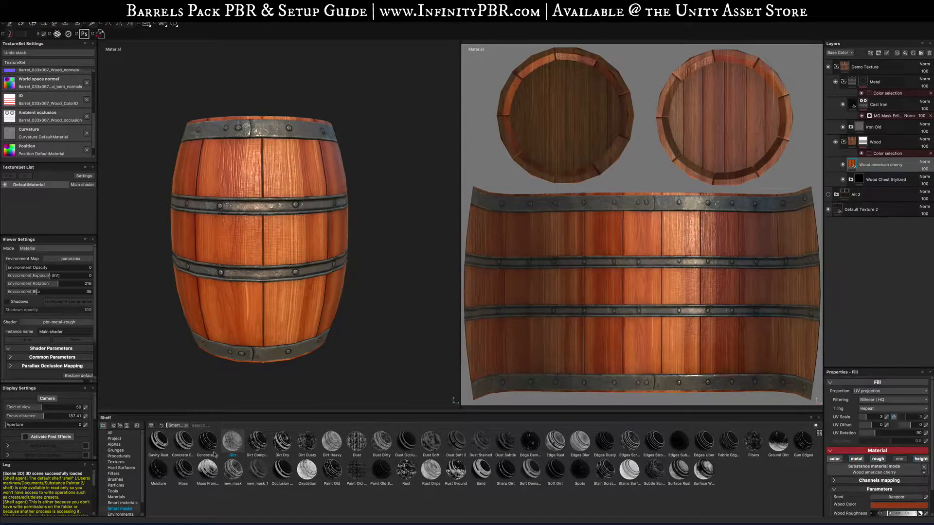
{"action": "left_click_drag", "start_coordinate": [208, 470], "coordinate": [879, 166]}
{"action": "key", "text": "ctrl+z"}
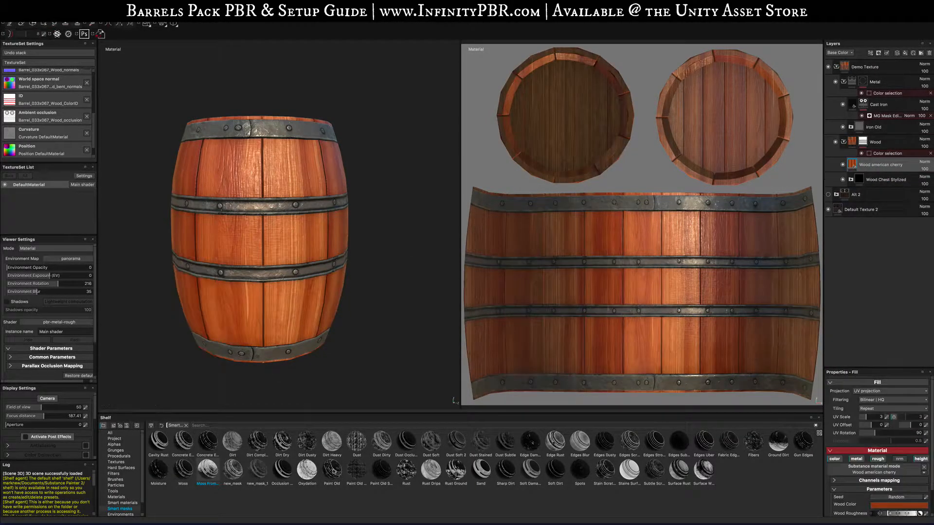
{"action": "mouse_move", "coordinate": [233, 469]}
{"action": "left_mouse_down"}
{"action": "mouse_move", "coordinate": [871, 187]}
{"action": "mouse_move", "coordinate": [883, 157]}
{"action": "mouse_move", "coordinate": [884, 167]}
{"action": "left_mouse_up"}
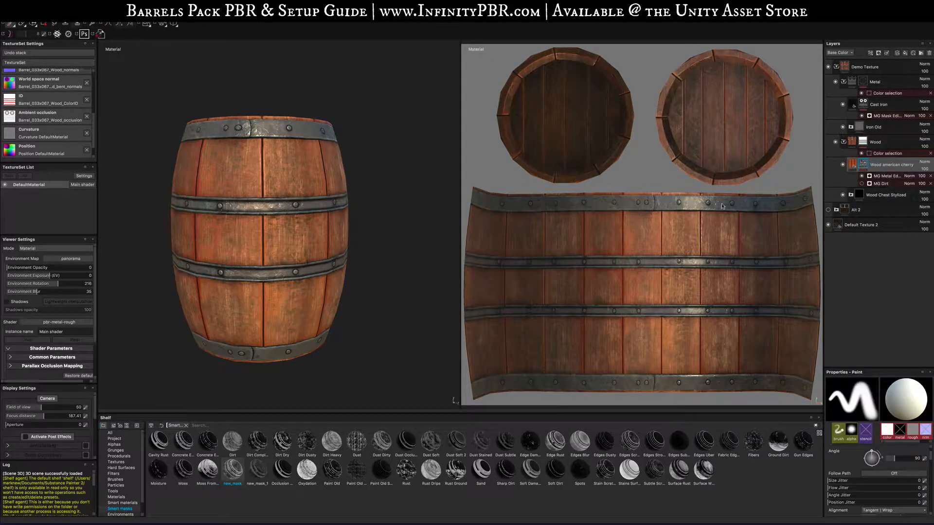
{"action": "left_click_drag", "start_coordinate": [356, 369], "coordinate": [283, 330], "text": "alt"}
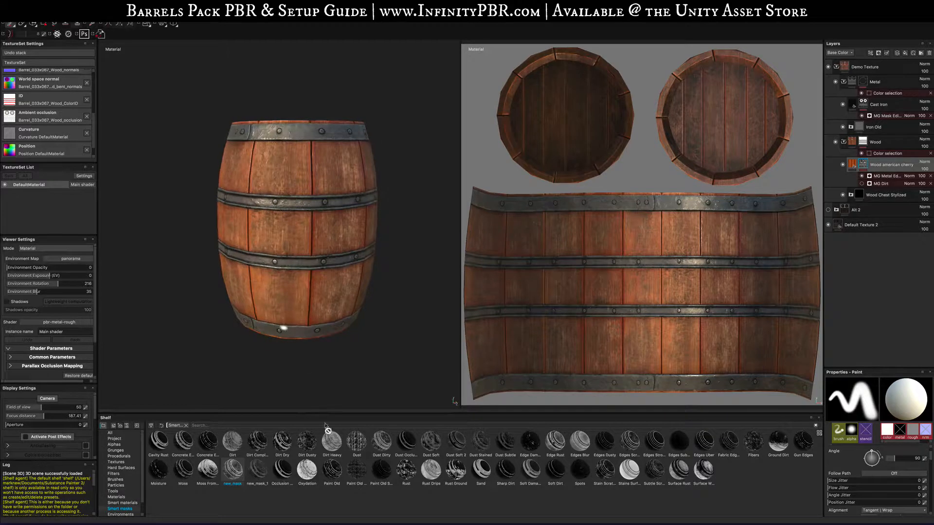
{"action": "key", "text": "ctrl+z"}
{"action": "mouse_move", "coordinate": [307, 474]}
{"action": "left_mouse_down"}
{"action": "mouse_move", "coordinate": [890, 195]}
{"action": "mouse_move", "coordinate": [897, 165]}
{"action": "left_mouse_up"}
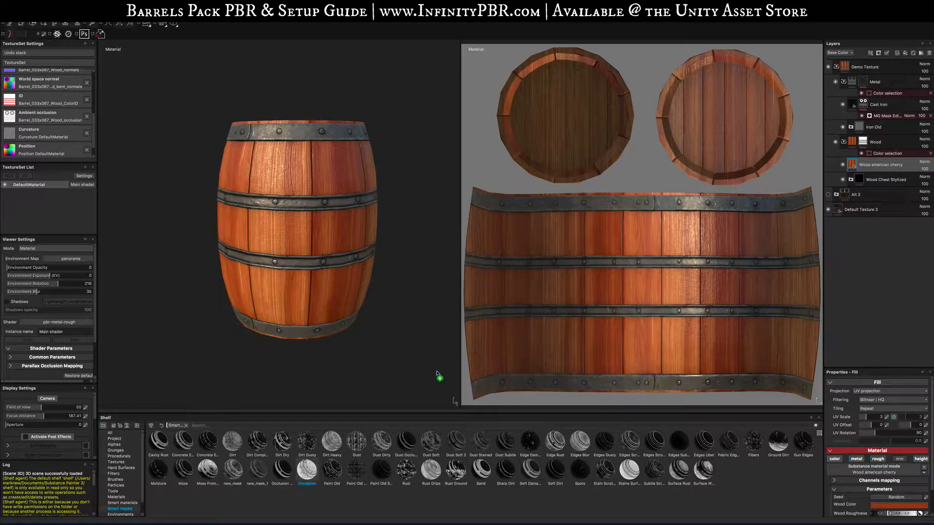
{"action": "key", "text": "ctrl+z"}
- Apply the Cavity Rust smart mask to the Wood american cherry layer
{"action": "mouse_move", "coordinate": [159, 443]}
{"action": "left_mouse_down"}
{"action": "mouse_move", "coordinate": [906, 157]}
{"action": "mouse_move", "coordinate": [890, 165]}
{"action": "left_mouse_up"}
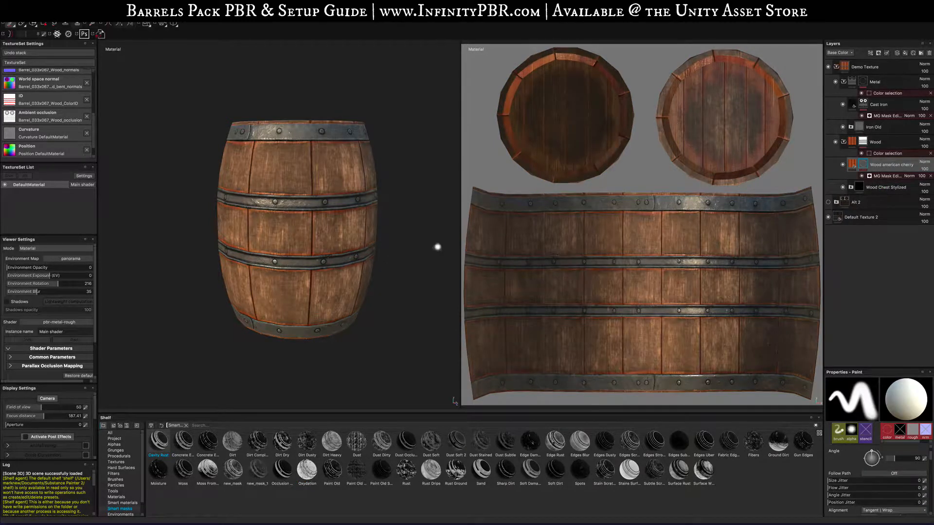
- Undo the Cavity Rust smart mask on the Wood american cherry layer
{"action": "left_click_drag", "start_coordinate": [302, 297], "coordinate": [282, 277], "text": "alt"}
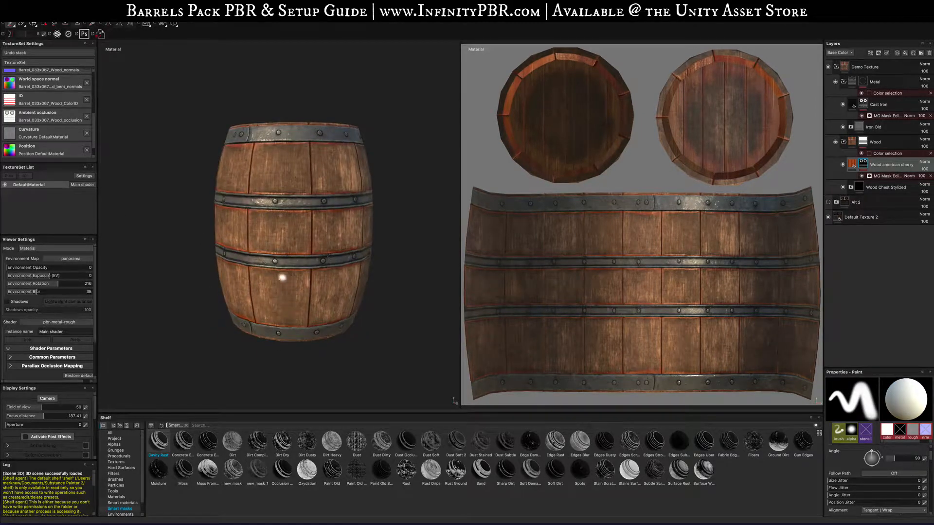
{"action": "key", "text": "super+z"}
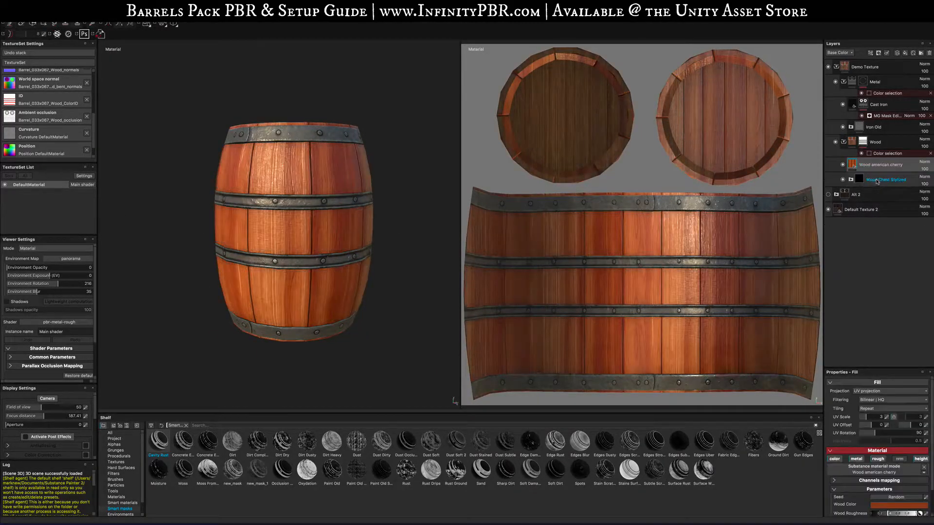
- Move the Wood Chest Stylized layer above the Wood american cherry layer inside the Wood folder
{"action": "left_click_drag", "start_coordinate": [876, 180], "coordinate": [876, 152]}
{"action": "left_click_drag", "start_coordinate": [877, 177], "coordinate": [876, 159]}
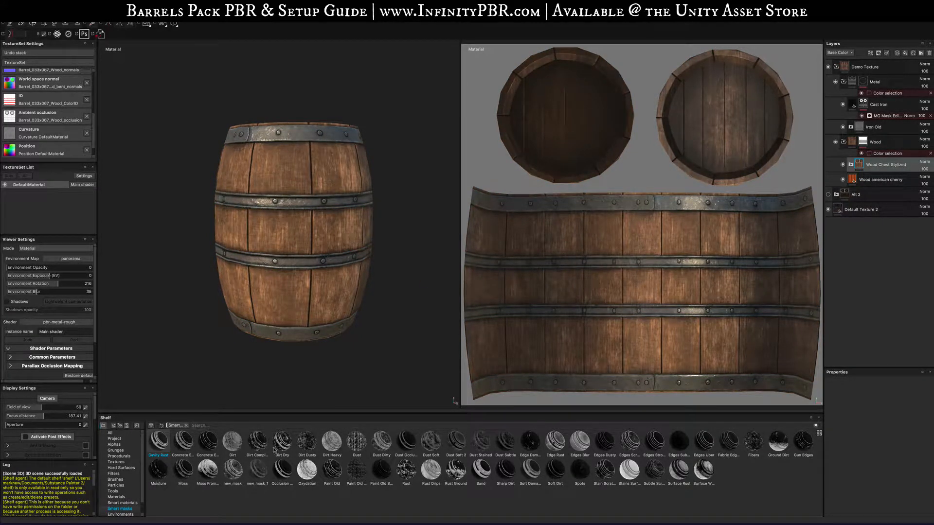
- Apply the Dusty Rust smart mask to the Wood Chest Stylized layer and raise its mask balance
{"action": "mouse_move", "coordinate": [182, 444]}
{"action": "left_mouse_down"}
{"action": "mouse_move", "coordinate": [577, 280]}
{"action": "mouse_move", "coordinate": [890, 166]}
{"action": "left_mouse_up"}
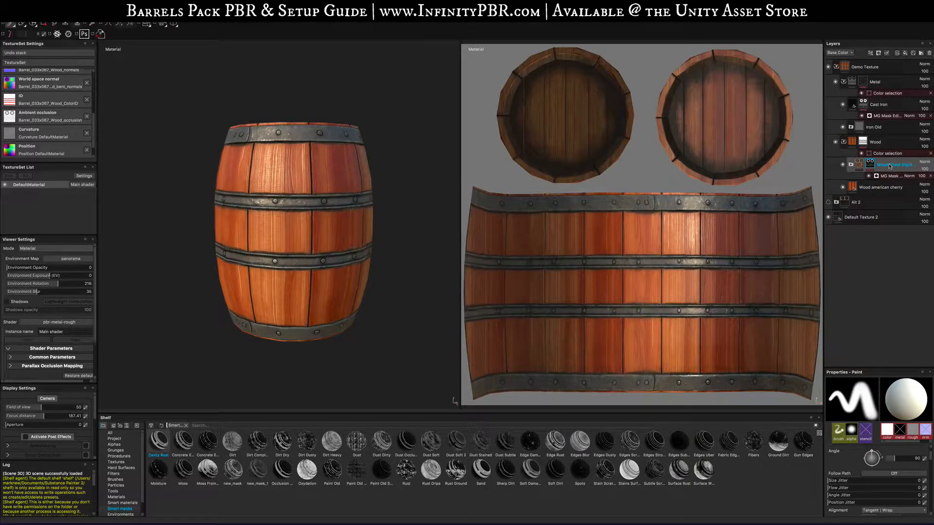
{"action": "left_click", "coordinate": [890, 176]}
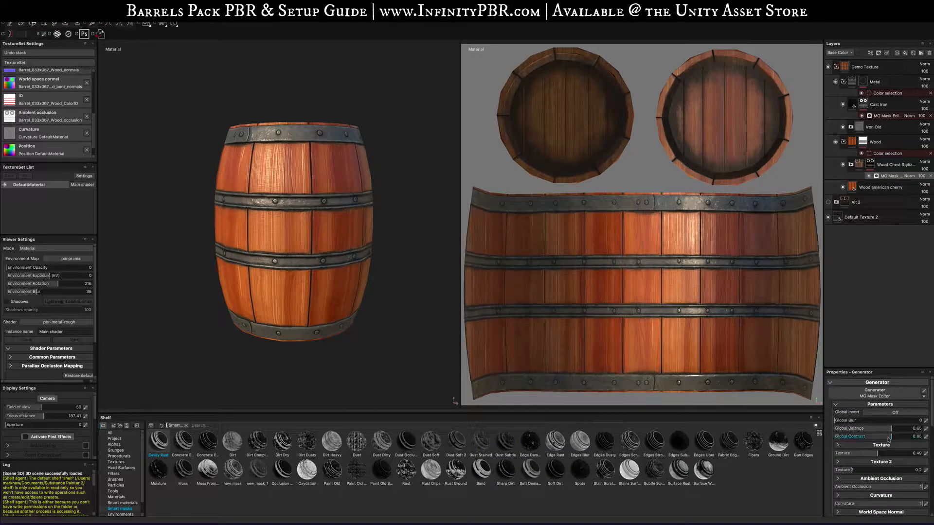
{"action": "left_click_drag", "start_coordinate": [899, 430], "coordinate": [914, 427]}
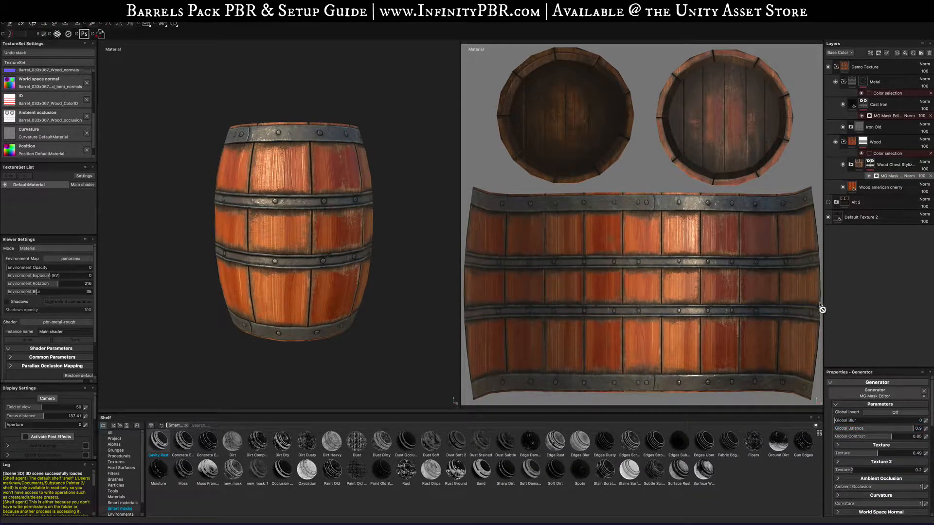
- Adjust the Wood american cherry layer's wood color parameters to darken the cherry wood
{"action": "left_click", "coordinate": [868, 189]}
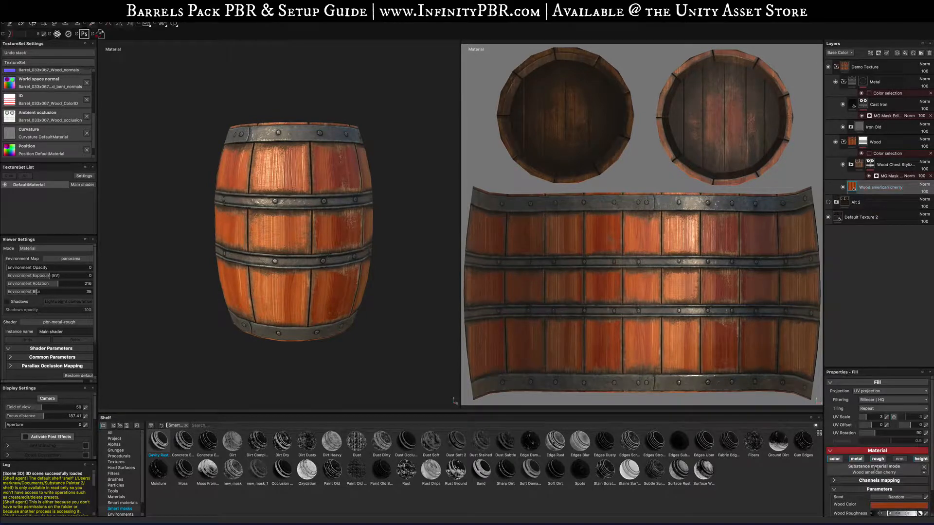
{"action": "left_click", "coordinate": [884, 508]}
{"action": "left_click_drag", "start_coordinate": [852, 488], "coordinate": [860, 493]}
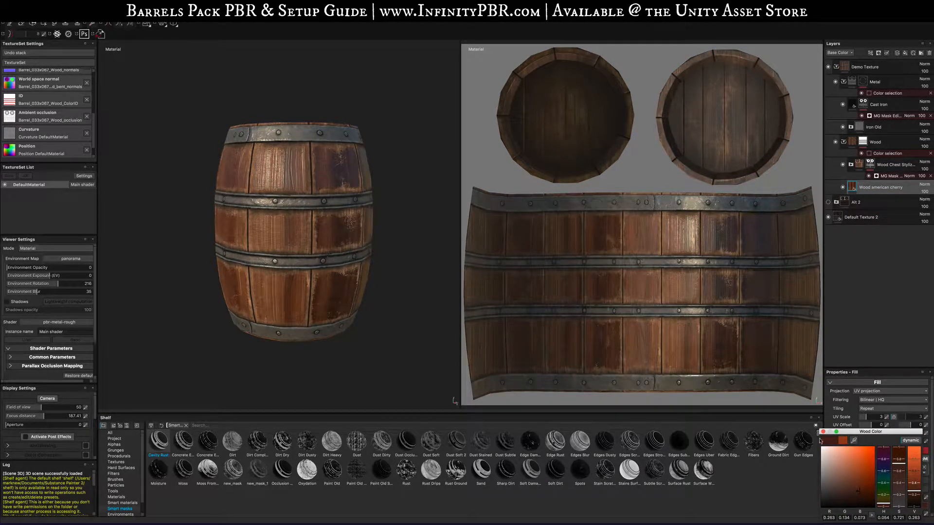
- Inside the Wood Chest Stylized group, change the Base layer's base color to a darker brown
{"action": "left_click", "coordinate": [885, 165]}
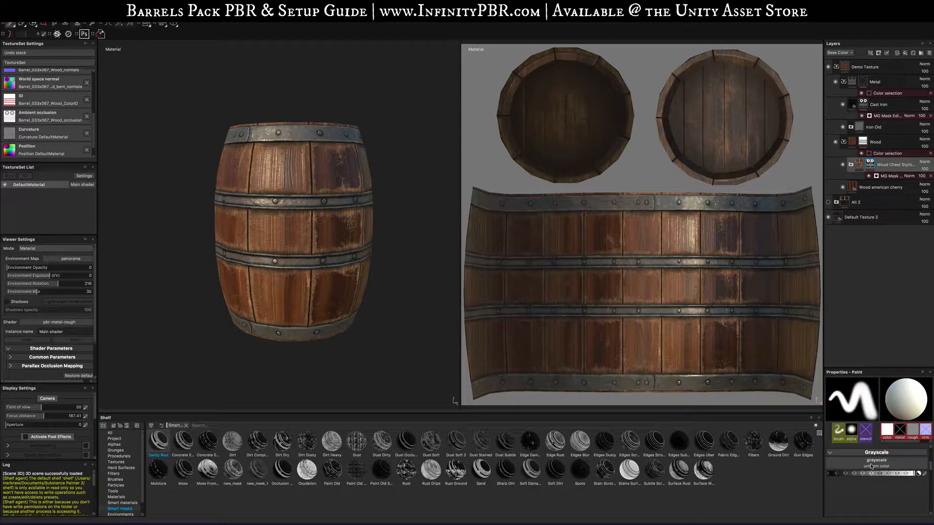
{"action": "left_click", "coordinate": [852, 165]}
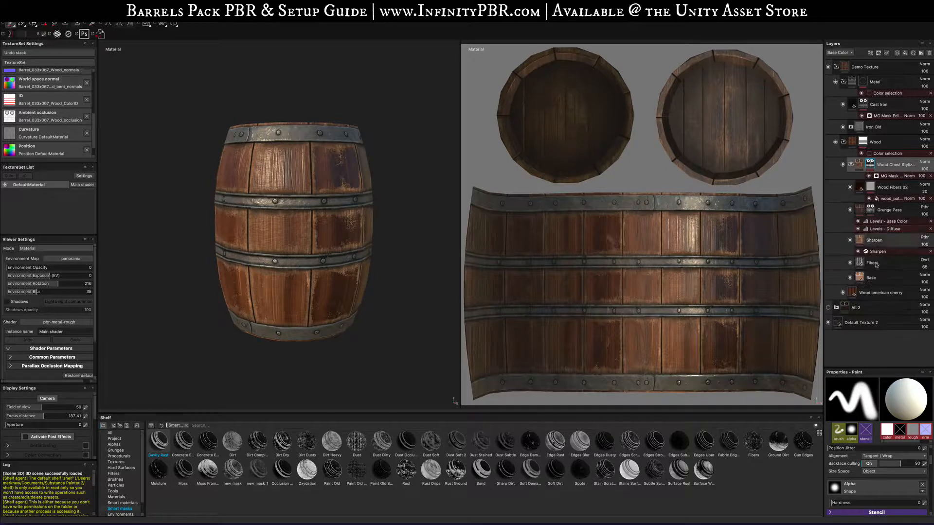
{"action": "left_click", "coordinate": [870, 277]}
{"action": "scroll", "coordinate": [877, 479], "scroll_direction": "down", "scroll_amount": 3}
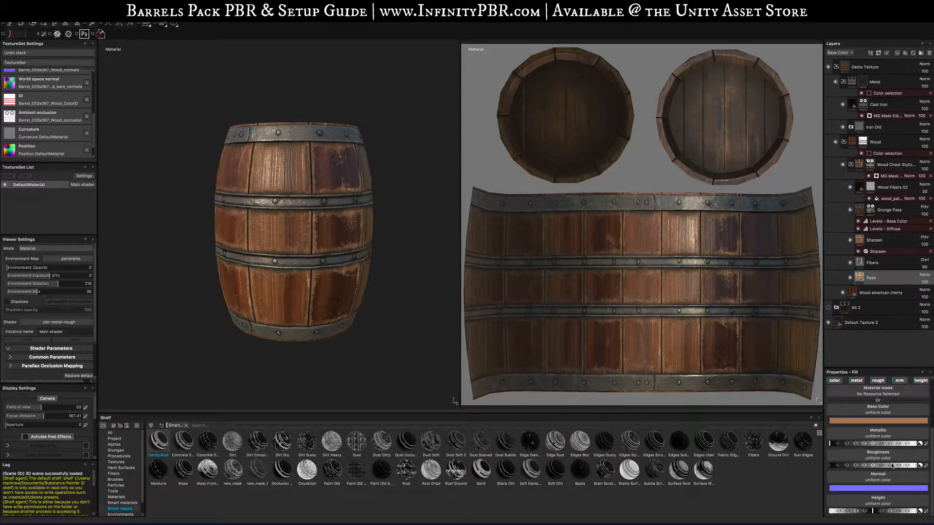
{"action": "left_click", "coordinate": [876, 421]}
{"action": "left_click", "coordinate": [842, 430]}
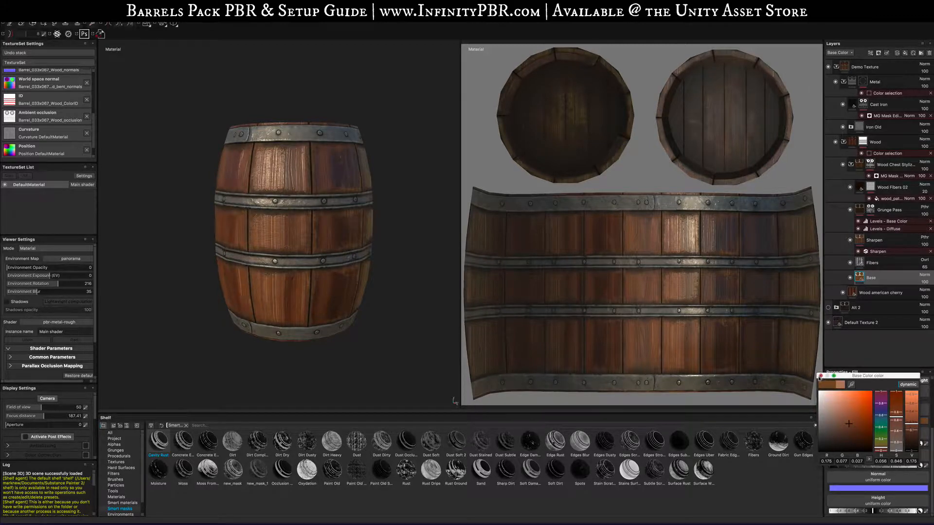
{"action": "left_click", "coordinate": [820, 376]}
{"action": "scroll", "coordinate": [358, 267], "scroll_direction": "up", "scroll_amount": 5}
{"action": "mouse_move", "coordinate": [294, 266]}
{"action": "left_mouse_down", "text": "alt"}
{"action": "mouse_move", "coordinate": [359, 267]}
{"action": "mouse_move", "coordinate": [329, 263]}
{"action": "mouse_move", "coordinate": [349, 294]}
{"action": "mouse_move", "coordinate": [300, 270]}
{"action": "mouse_move", "coordinate": [324, 283]}
{"action": "mouse_move", "coordinate": [358, 271]}
{"action": "mouse_move", "coordinate": [252, 259]}
{"action": "mouse_move", "coordinate": [367, 266]}
{"action": "mouse_move", "coordinate": [339, 292]}
{"action": "mouse_move", "coordinate": [318, 282]}
{"action": "mouse_move", "coordinate": [316, 260]}
{"action": "mouse_move", "coordinate": [219, 254]}
{"action": "mouse_move", "coordinate": [303, 231]}
{"action": "mouse_move", "coordinate": [269, 257]}
{"action": "mouse_move", "coordinate": [289, 254]}
{"action": "left_mouse_up", "text": "alt"}
{"action": "scroll", "coordinate": [339, 281], "scroll_direction": "down", "scroll_amount": 5}
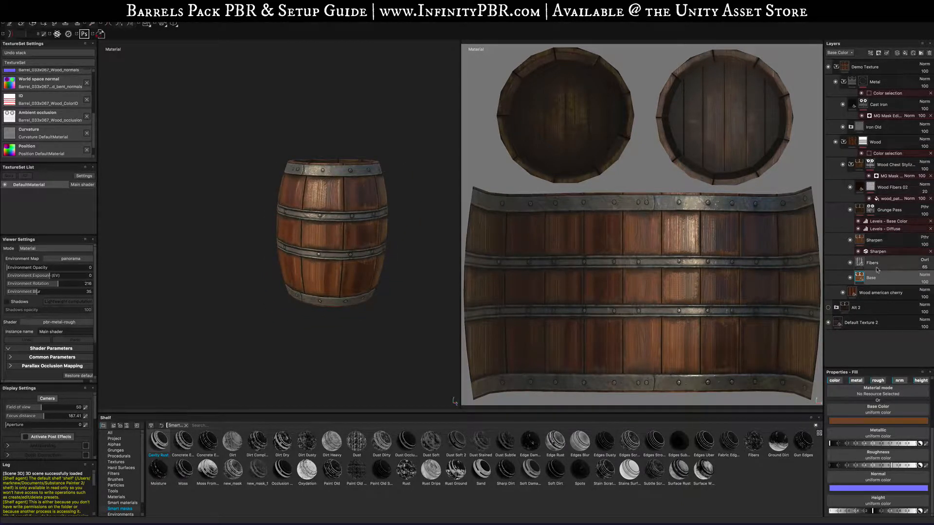
- Add a new fill layer in the Wood folder above the Wood Chest Stylized group
{"action": "left_click", "coordinate": [852, 166]}
{"action": "left_click", "coordinate": [884, 142]}
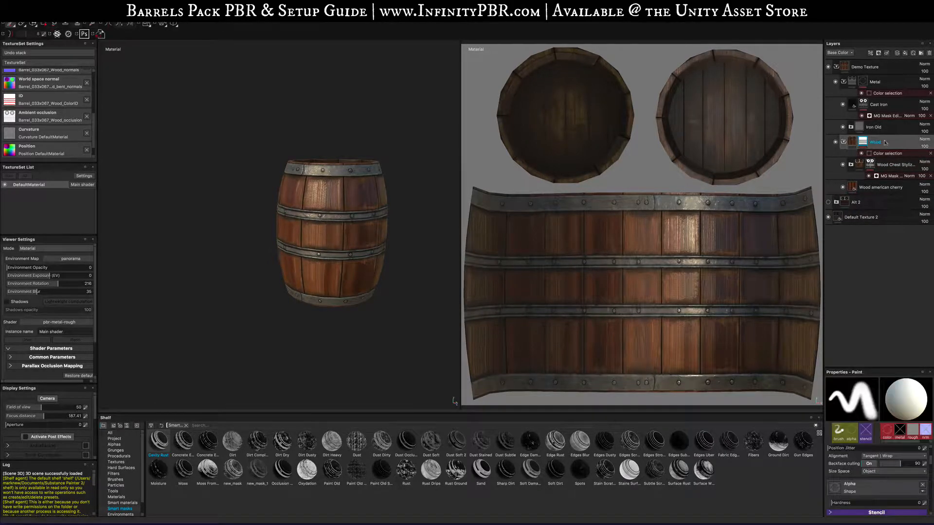
{"action": "left_click", "coordinate": [893, 165]}
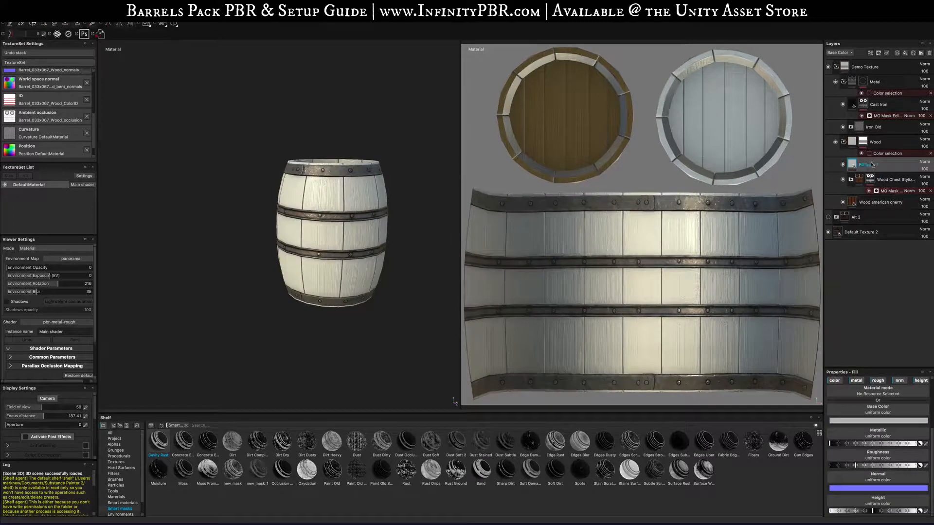
- Set the new fill layer to affect only the roughness channel and lower its roughness value
{"action": "left_click", "coordinate": [836, 381]}
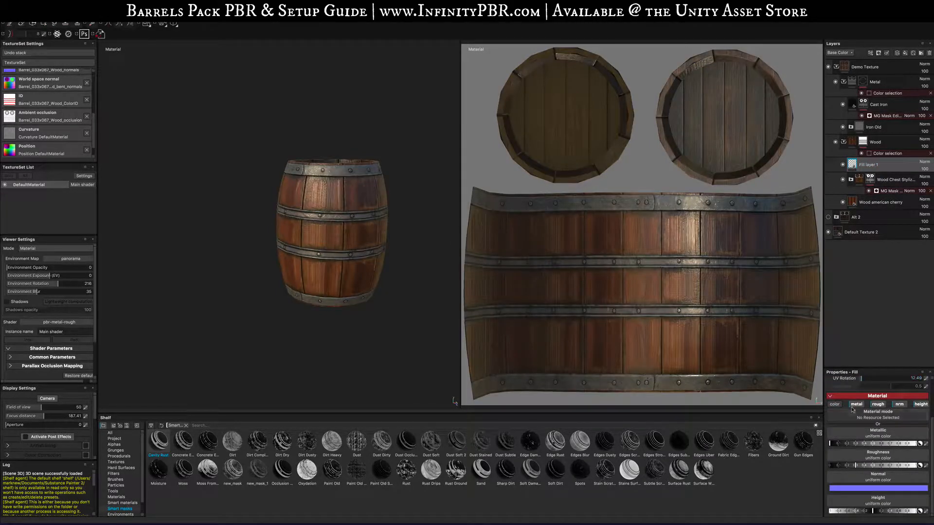
{"action": "left_click", "coordinate": [900, 404]}
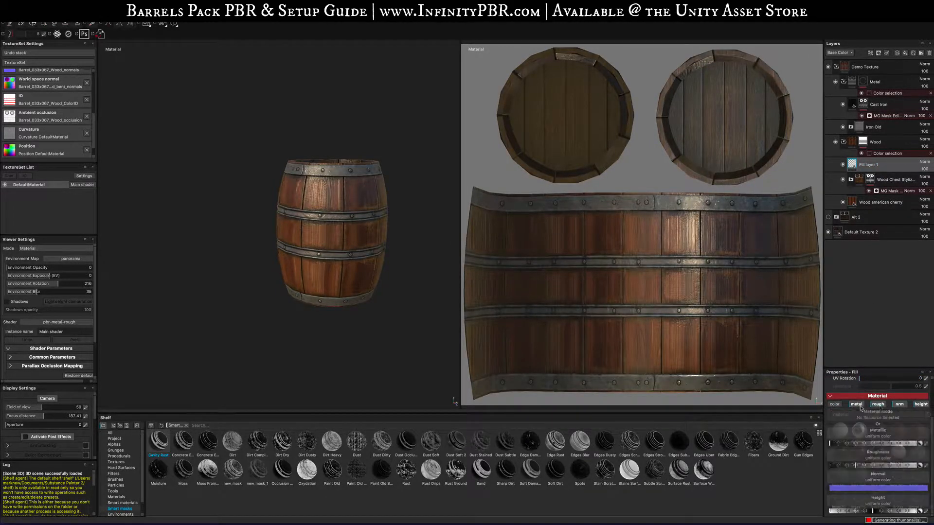
{"action": "left_click", "coordinate": [921, 428]}
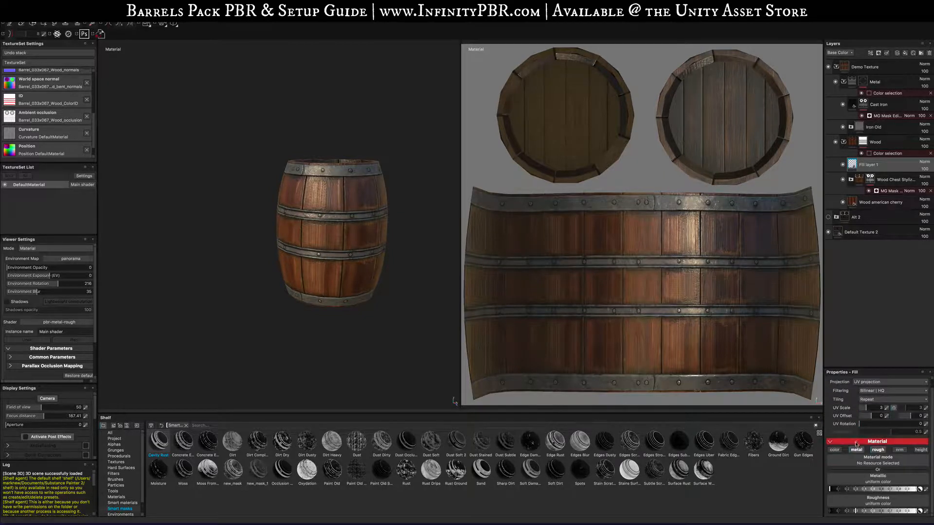
{"action": "left_click", "coordinate": [857, 450]}
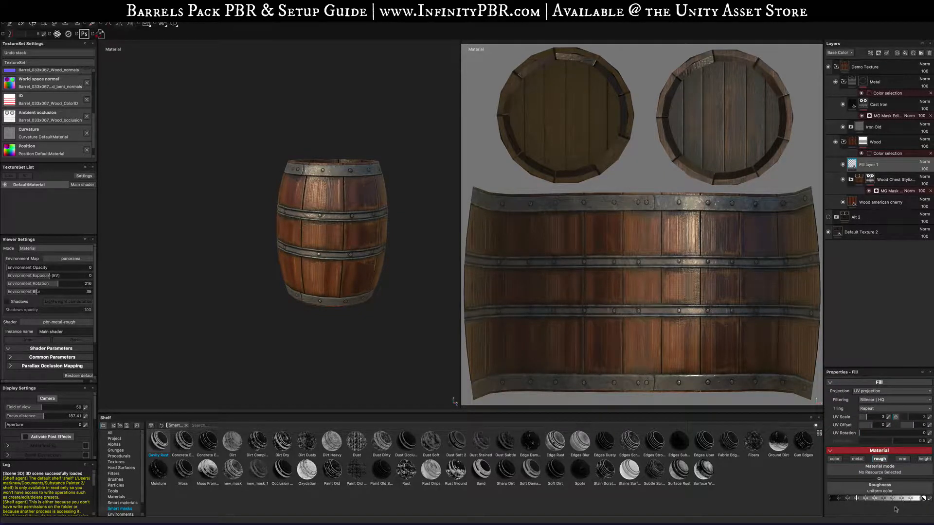
{"action": "mouse_move", "coordinate": [893, 500]}
{"action": "left_mouse_down"}
{"action": "mouse_move", "coordinate": [913, 496]}
{"action": "mouse_move", "coordinate": [888, 496]}
{"action": "left_mouse_up"}
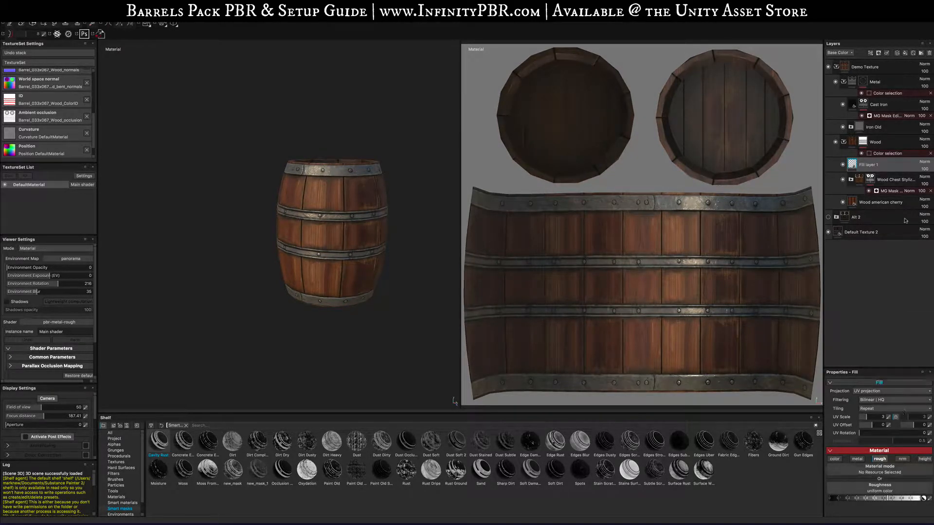
- Add a black mask to the fill layer and paint glossy patches on the barrel staves with the Mold brush
{"action": "right_click", "coordinate": [857, 165]}
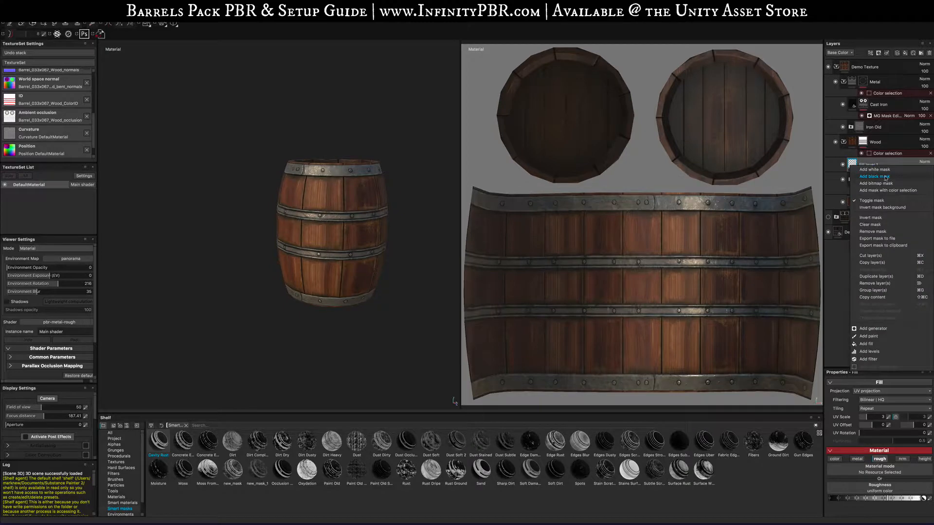
{"action": "left_click", "coordinate": [885, 176]}
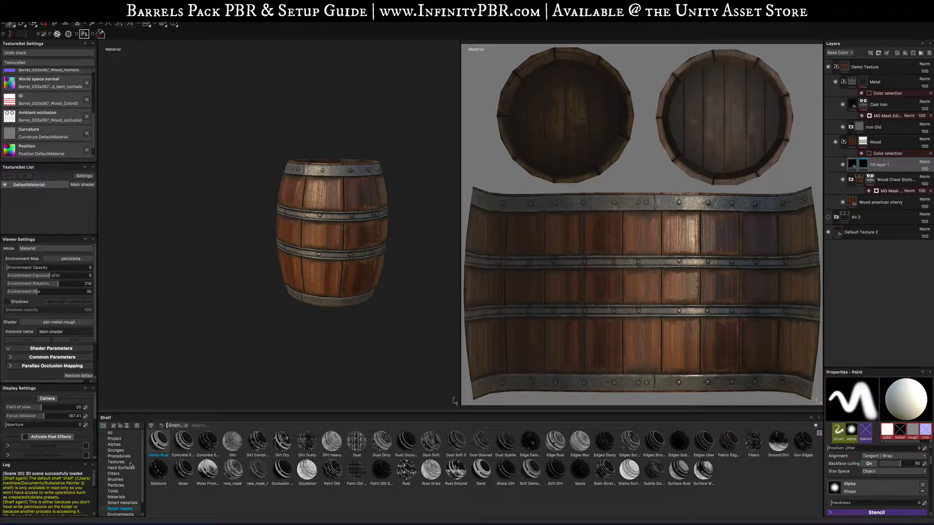
{"action": "left_click", "coordinate": [116, 479]}
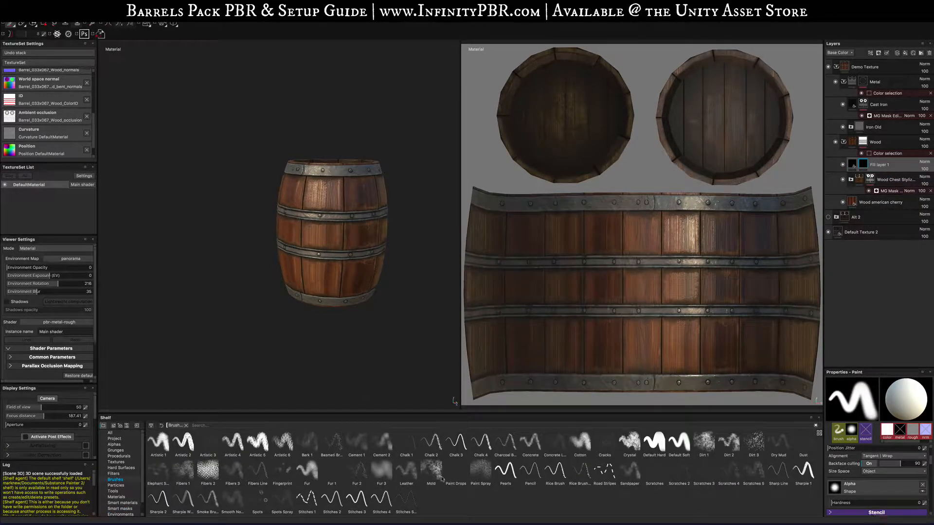
{"action": "left_click", "coordinate": [431, 474]}
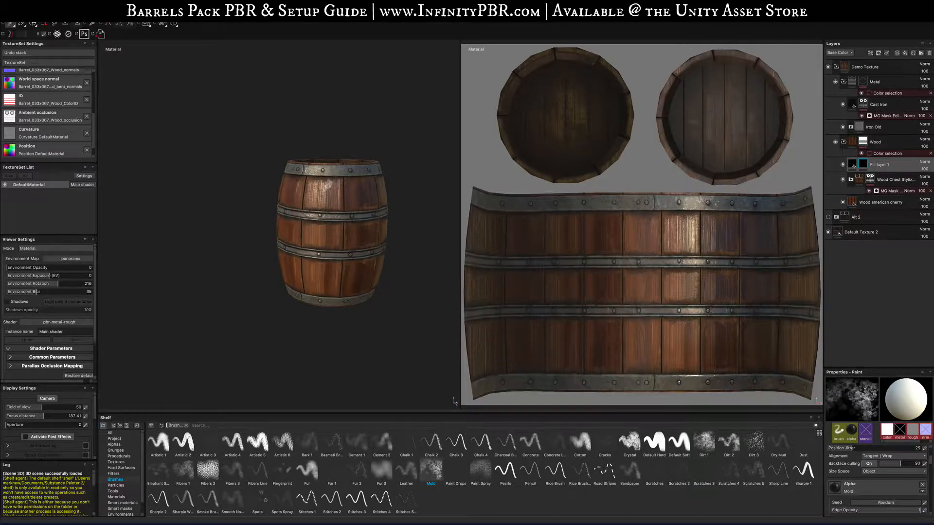
{"action": "scroll", "coordinate": [331, 233], "scroll_direction": "up", "scroll_amount": 6}
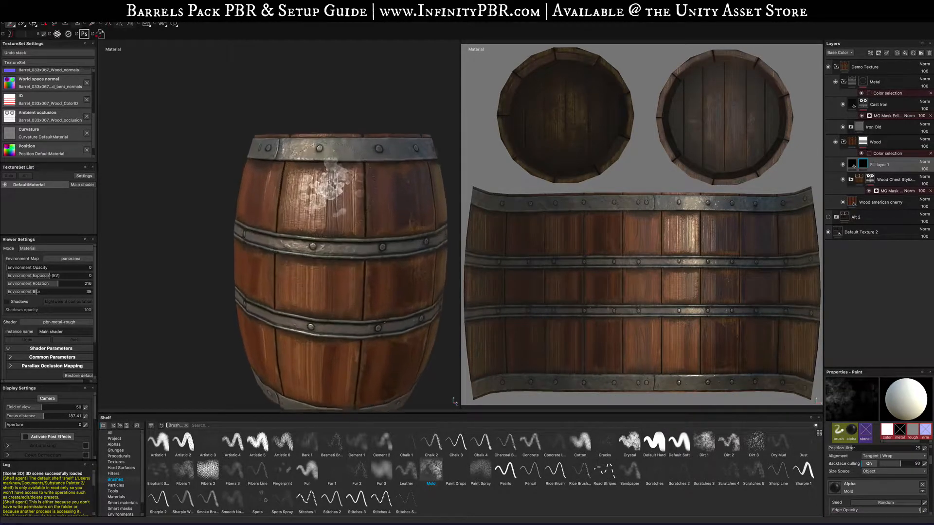
{"action": "right_click_drag", "start_coordinate": [311, 200], "coordinate": [447, 355], "text": "alt"}
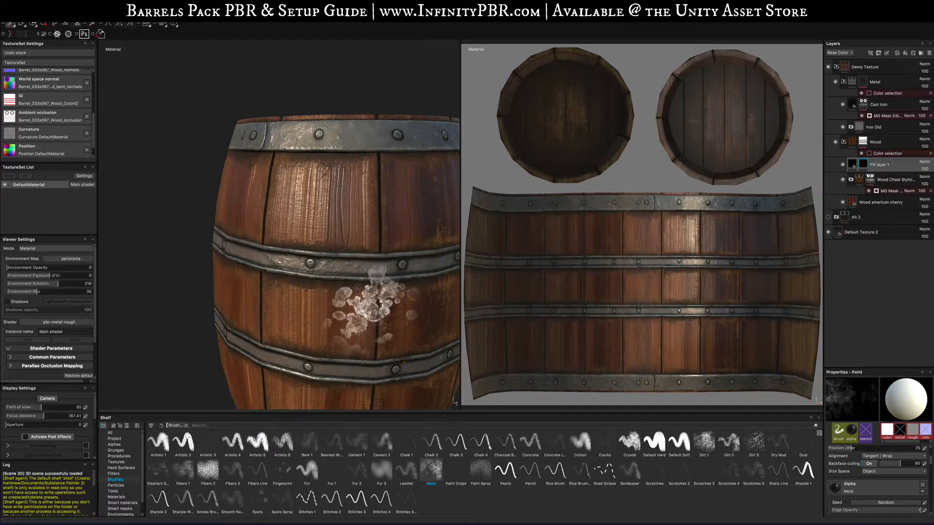
{"action": "mouse_move", "coordinate": [374, 308]}
{"action": "left_mouse_down", "text": "alt"}
{"action": "mouse_move", "coordinate": [400, 287]}
{"action": "mouse_move", "coordinate": [313, 306]}
{"action": "mouse_move", "coordinate": [413, 272]}
{"action": "left_mouse_up", "text": "alt"}
{"action": "mouse_move", "coordinate": [313, 272]}
{"action": "right_mouse_down", "text": "shift"}
{"action": "mouse_move", "coordinate": [340, 271]}
{"action": "mouse_move", "coordinate": [317, 275]}
{"action": "right_mouse_up", "text": "shift"}
{"action": "left_click_drag", "start_coordinate": [317, 291], "coordinate": [364, 287], "text": "alt"}
{"action": "mouse_move", "coordinate": [364, 287]}
{"action": "right_mouse_down", "text": "shift"}
{"action": "mouse_move", "coordinate": [382, 286]}
{"action": "mouse_move", "coordinate": [356, 291]}
{"action": "right_mouse_up", "text": "shift"}
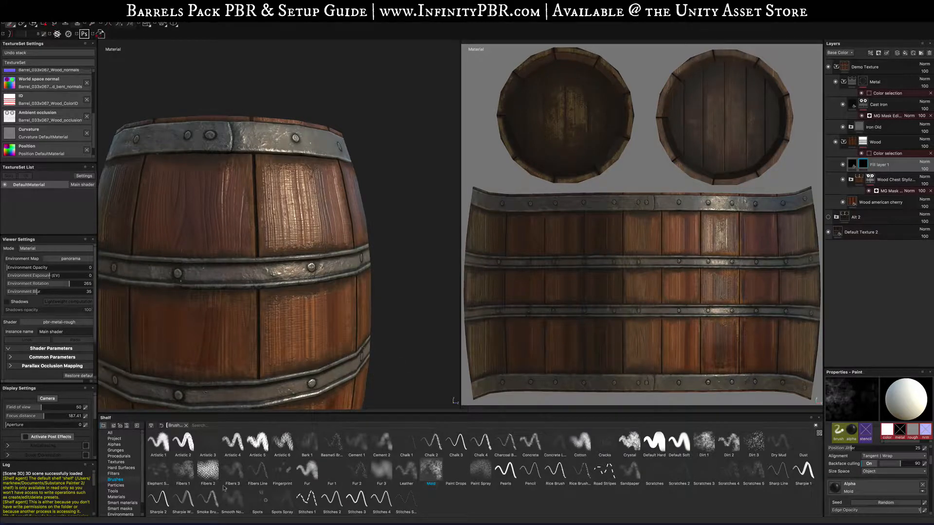
- Paint more glossy streaks into the fill layer's mask with the Fibers 2 brush
{"action": "left_click", "coordinate": [231, 472]}
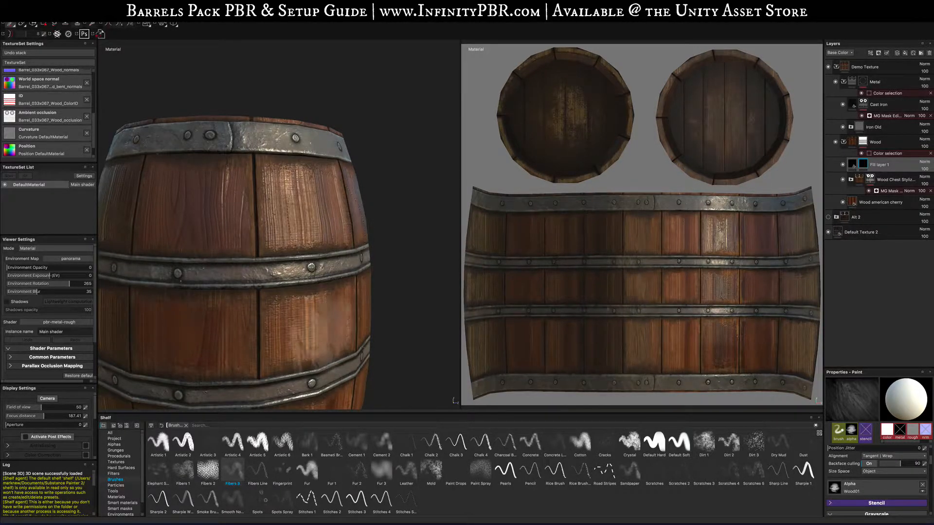
{"action": "left_click_drag", "start_coordinate": [321, 333], "coordinate": [293, 329], "text": "alt"}
{"action": "mouse_move", "coordinate": [293, 328]}
{"action": "right_mouse_down", "text": "shift"}
{"action": "mouse_move", "coordinate": [379, 320]}
{"action": "mouse_move", "coordinate": [334, 321]}
{"action": "right_mouse_up", "text": "shift"}
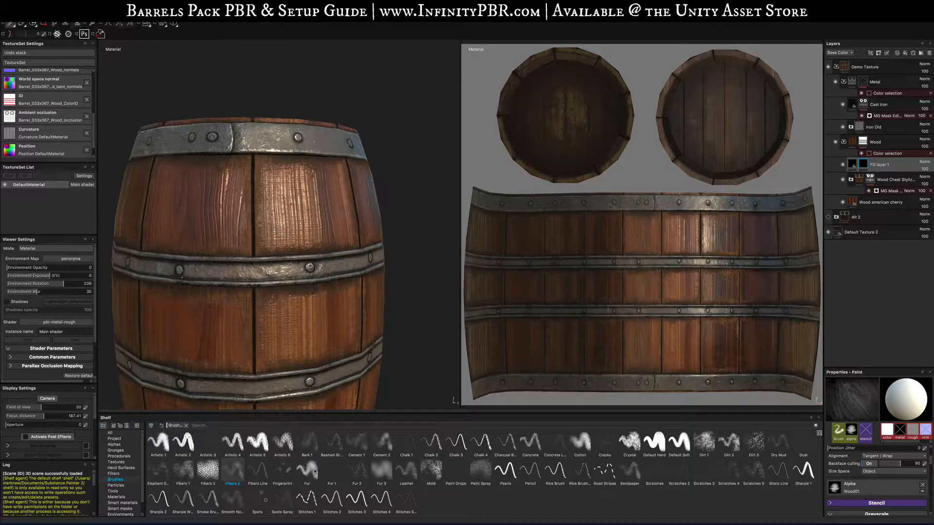
- Paint further glossy patches around the barrel's wood into the mask using the Cement 1 brush
{"action": "left_click", "coordinate": [352, 445]}
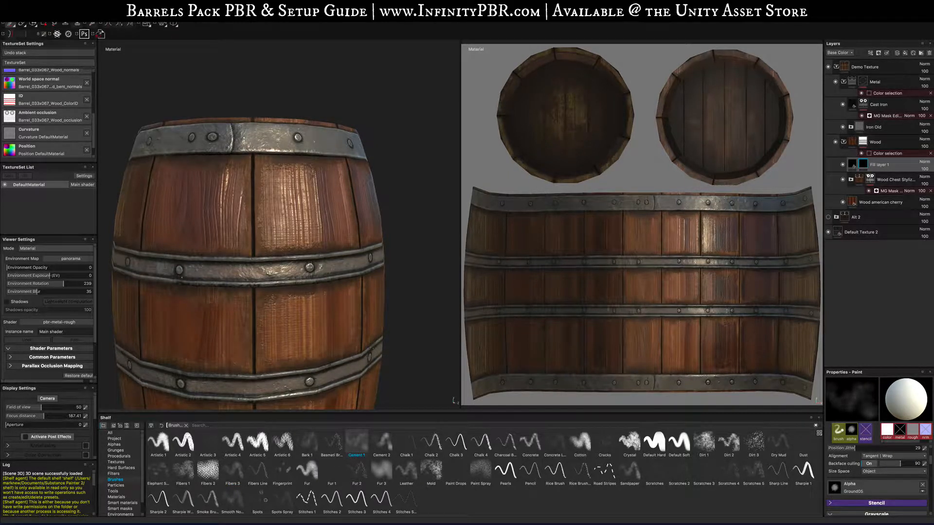
{"action": "left_click_drag", "start_coordinate": [351, 250], "coordinate": [377, 244], "text": "alt"}
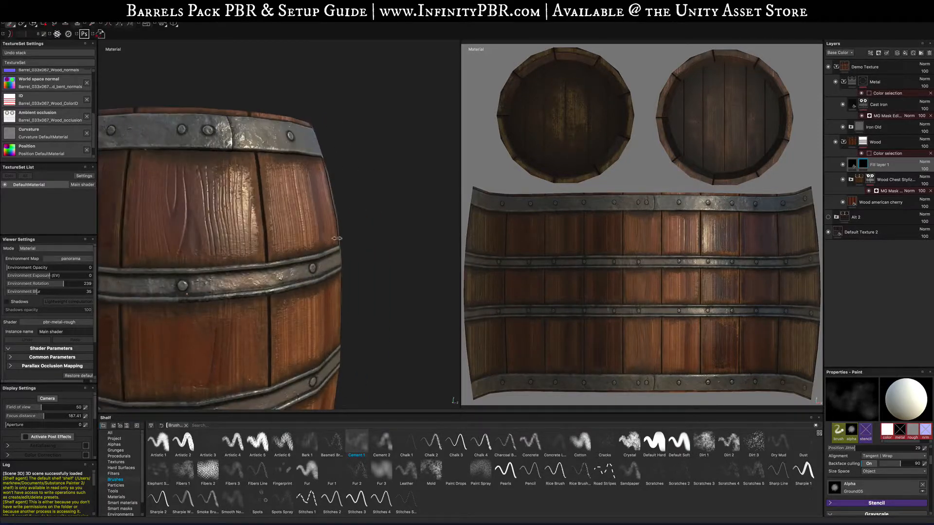
{"action": "right_click_drag", "start_coordinate": [369, 243], "coordinate": [332, 248], "text": "shift"}
{"action": "left_click_drag", "start_coordinate": [332, 249], "coordinate": [198, 297], "text": "alt"}
{"action": "scroll", "coordinate": [292, 273], "scroll_direction": "down", "scroll_amount": 5}
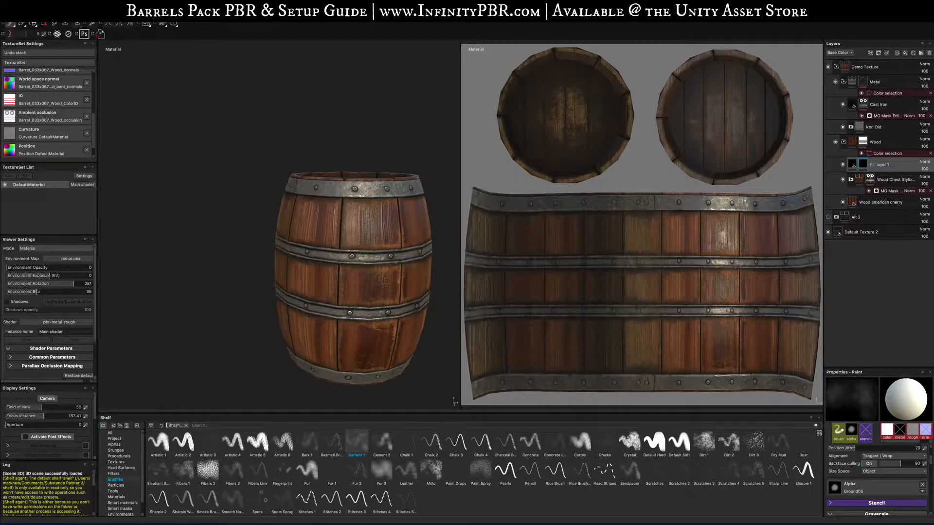
{"action": "left_click_drag", "start_coordinate": [399, 338], "coordinate": [345, 329], "text": "alt"}
{"action": "middle_click_drag", "start_coordinate": [369, 321], "coordinate": [327, 315], "text": "alt"}
{"action": "left_click_drag", "start_coordinate": [326, 315], "coordinate": [303, 316], "text": "alt"}
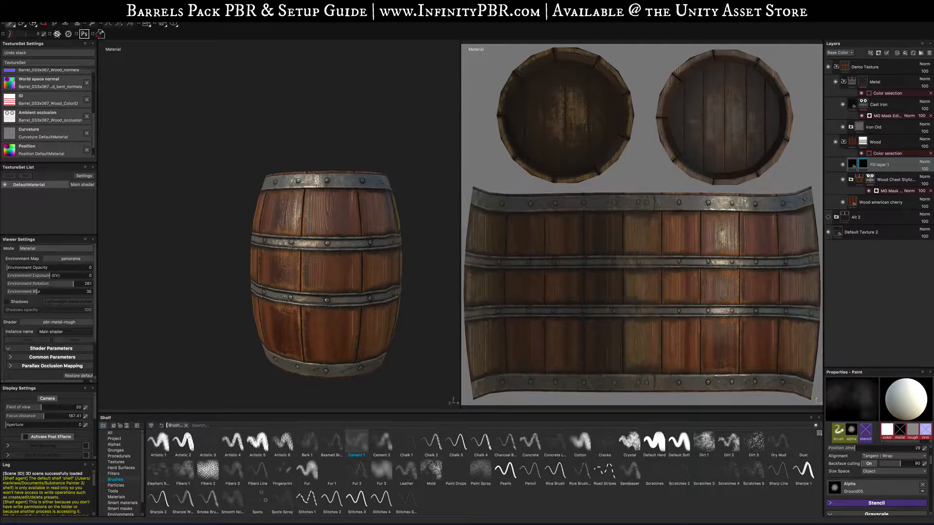
{"action": "left_click_drag", "start_coordinate": [368, 306], "coordinate": [244, 314], "text": "alt"}
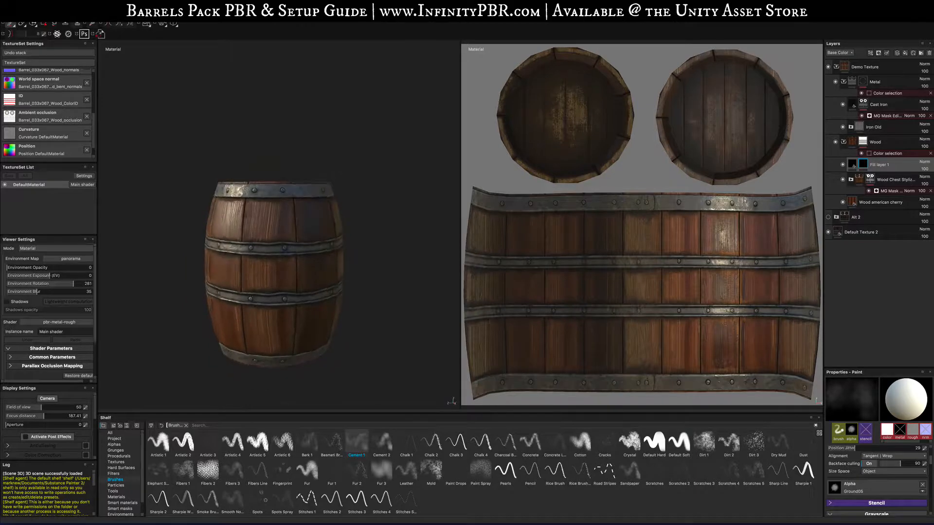
{"action": "right_click_drag", "start_coordinate": [406, 286], "coordinate": [325, 286], "text": "shift"}
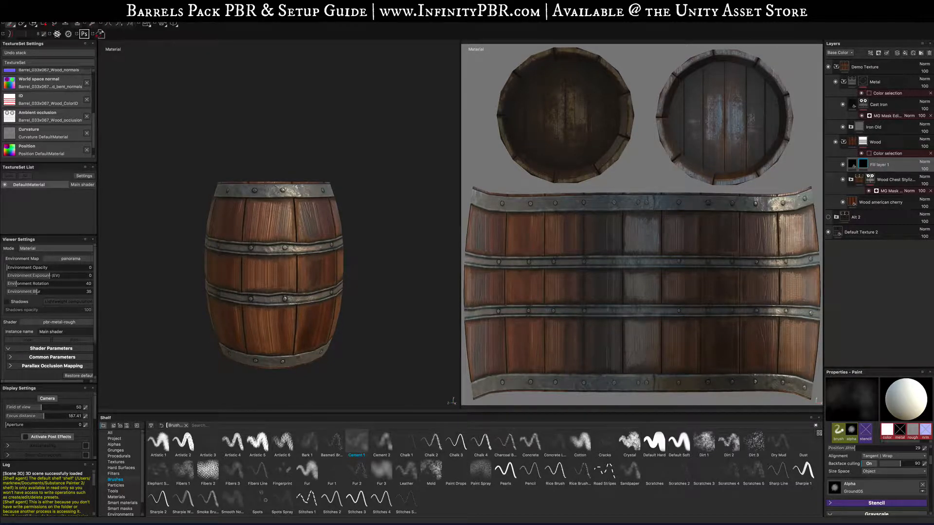
- Orbit the barrel and rotate the environment lighting to inspect the glossy roughness patches on the wood
{"action": "left_click_drag", "start_coordinate": [336, 287], "coordinate": [272, 293], "text": "alt"}
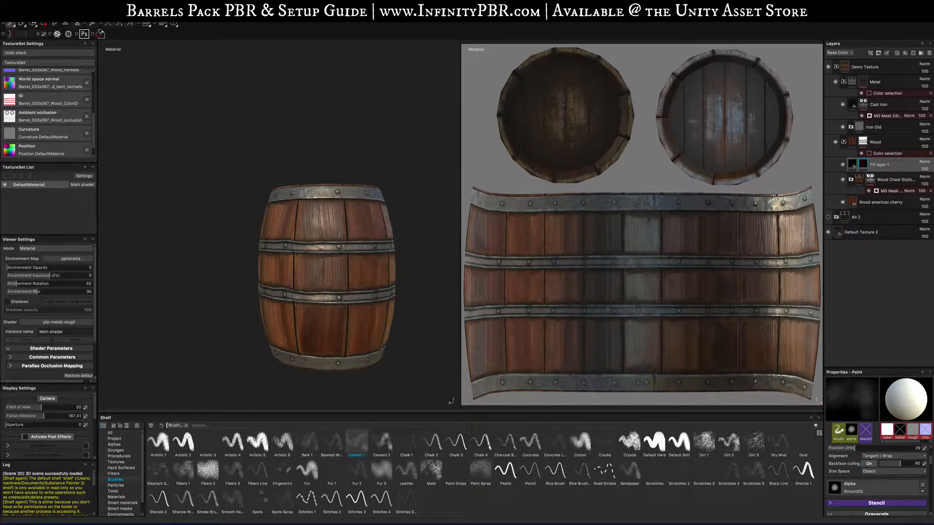
{"action": "left_click_drag", "start_coordinate": [369, 307], "coordinate": [289, 302], "text": "alt"}
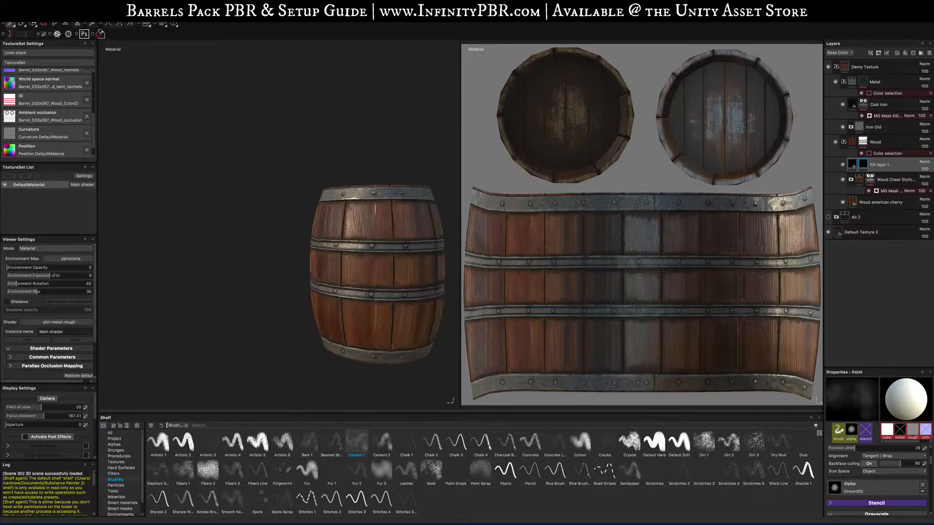
{"action": "right_click_drag", "start_coordinate": [307, 224], "coordinate": [368, 222], "text": "shift"}
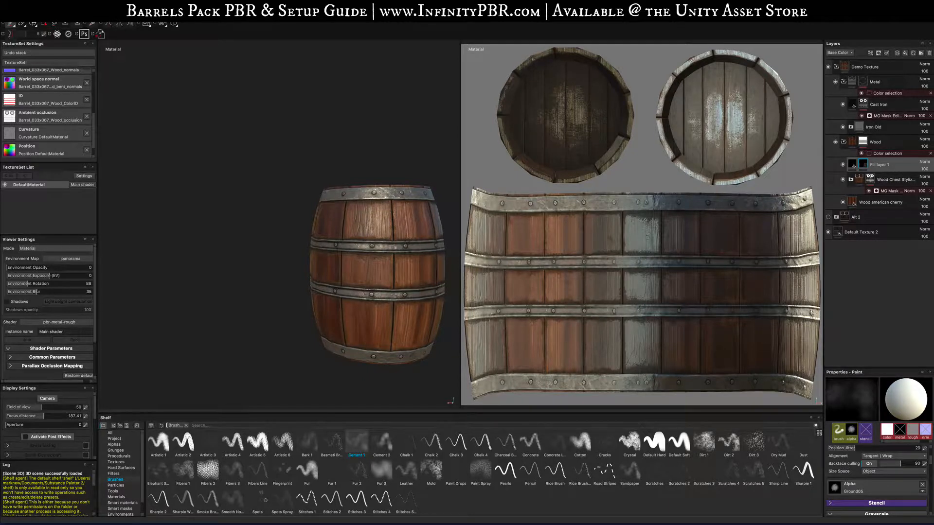
{"action": "left_click_drag", "start_coordinate": [365, 306], "coordinate": [356, 323], "text": "alt"}
{"action": "right_click_drag", "start_coordinate": [356, 323], "coordinate": [364, 321], "text": "shift"}
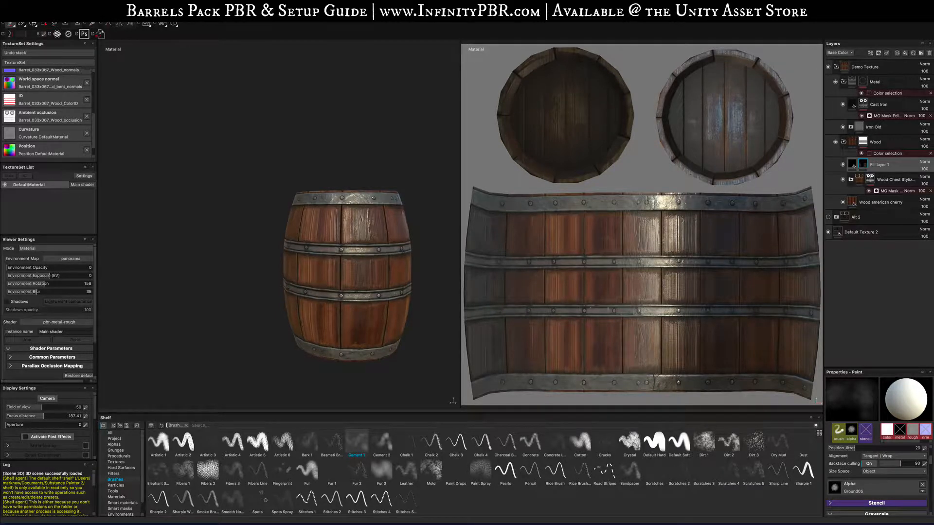
{"action": "left_click_drag", "start_coordinate": [381, 272], "coordinate": [263, 292], "text": "alt"}
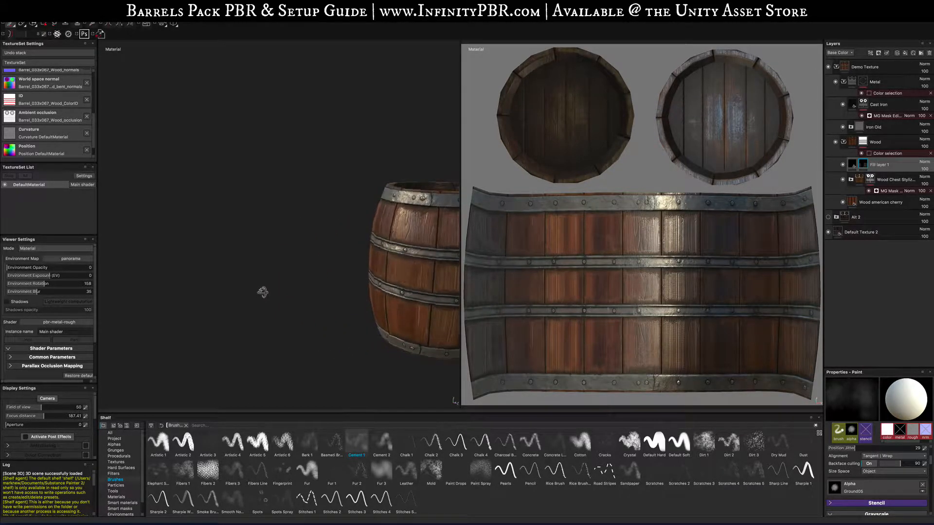
{"action": "right_click_drag", "start_coordinate": [387, 280], "coordinate": [398, 281], "text": "shift"}
{"action": "left_click_drag", "start_coordinate": [450, 302], "coordinate": [243, 331], "text": "alt"}
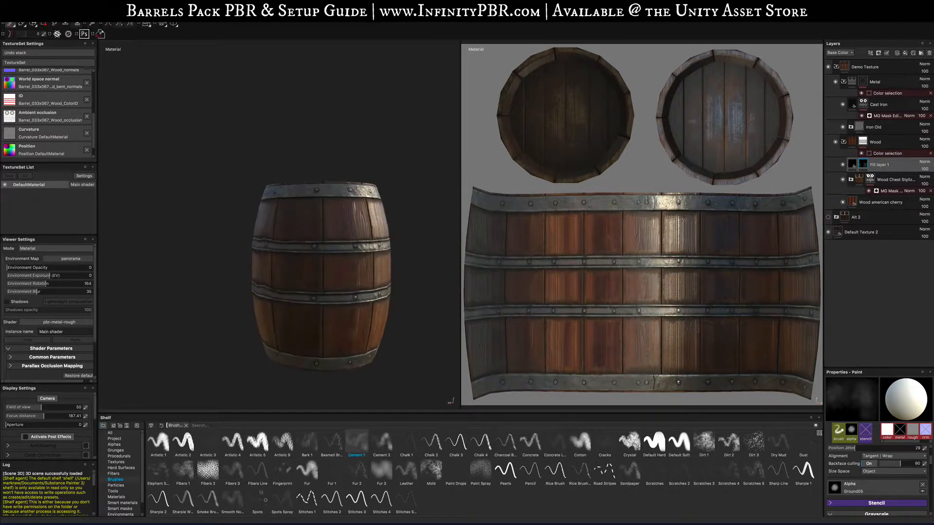
{"action": "right_click_drag", "start_coordinate": [224, 332], "coordinate": [320, 333], "text": "shift"}
{"action": "left_click_drag", "start_coordinate": [320, 332], "coordinate": [280, 341], "text": "alt"}
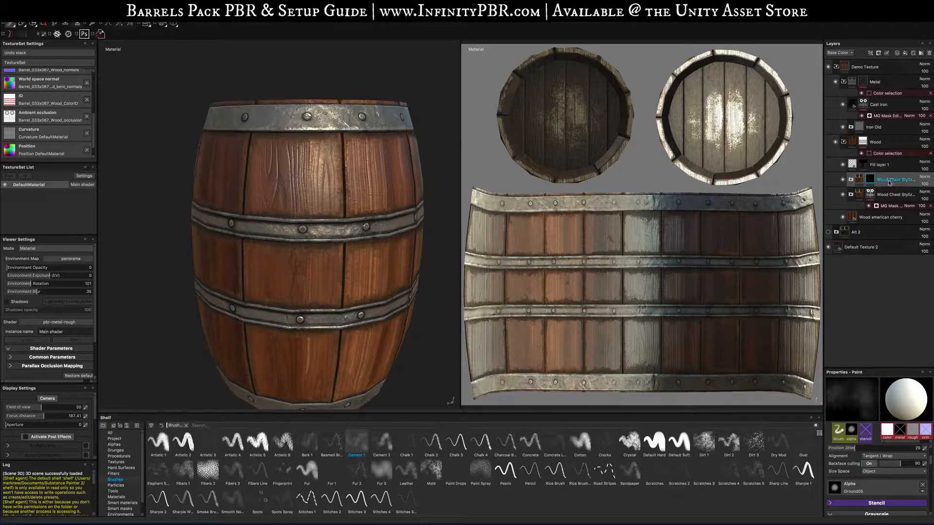
- Select the new Wood Chest Stylized layer for painting and switch to the Dirt 1 brush
{"action": "double_click", "coordinate": [890, 181]}
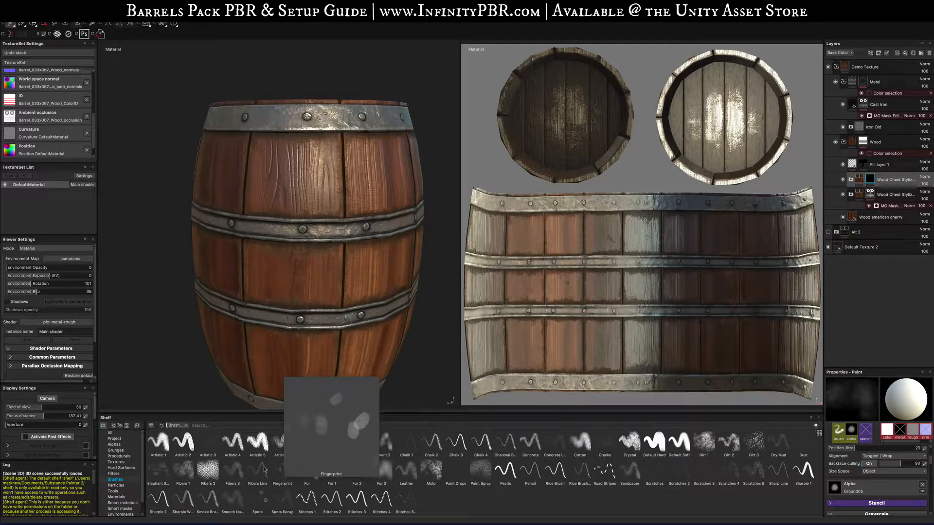
{"action": "mouse_move", "coordinate": [262, 471]}
{"action": "mouse_move", "coordinate": [245, 448]}
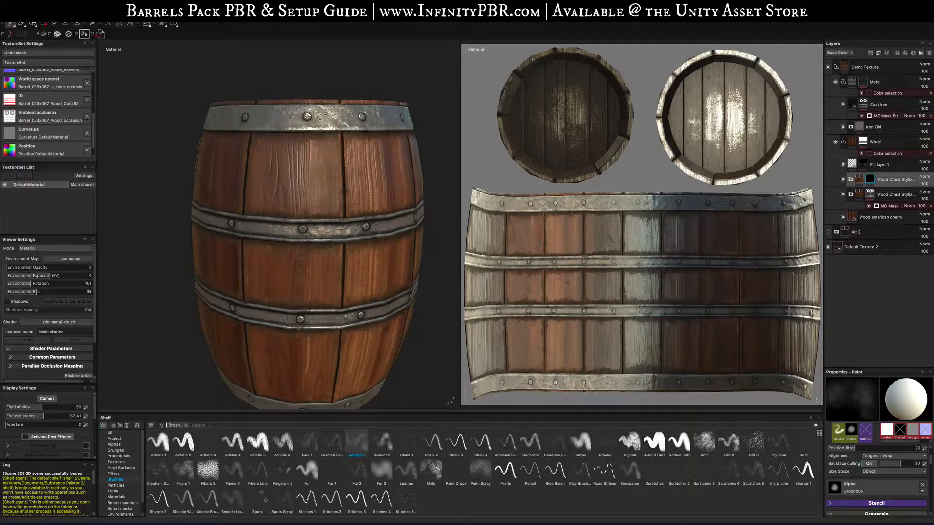
{"action": "left_click_drag", "start_coordinate": [323, 152], "coordinate": [324, 194]}
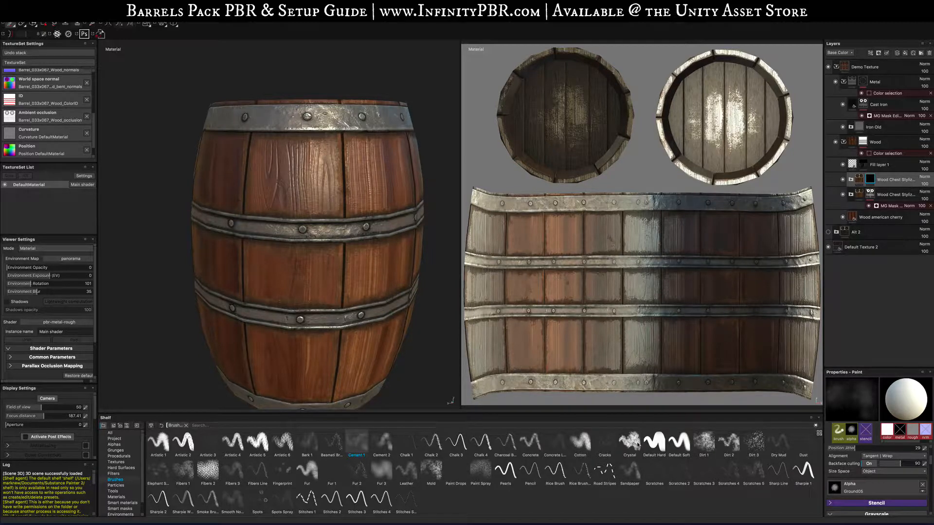
{"action": "left_click", "coordinate": [704, 442]}
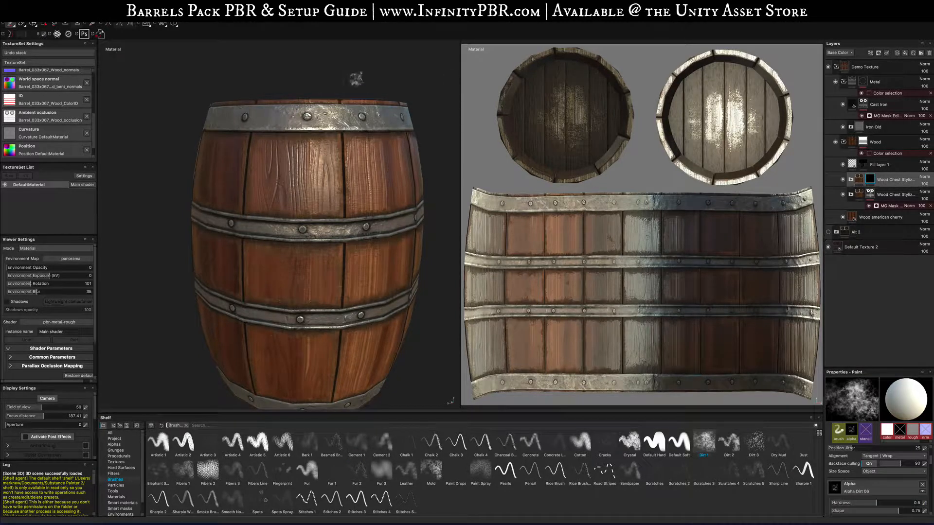
- Paint two test dabs with the Dirt 1 brush on the barrel and undo each of them
{"action": "left_click_drag", "start_coordinate": [342, 156], "coordinate": [331, 204]}
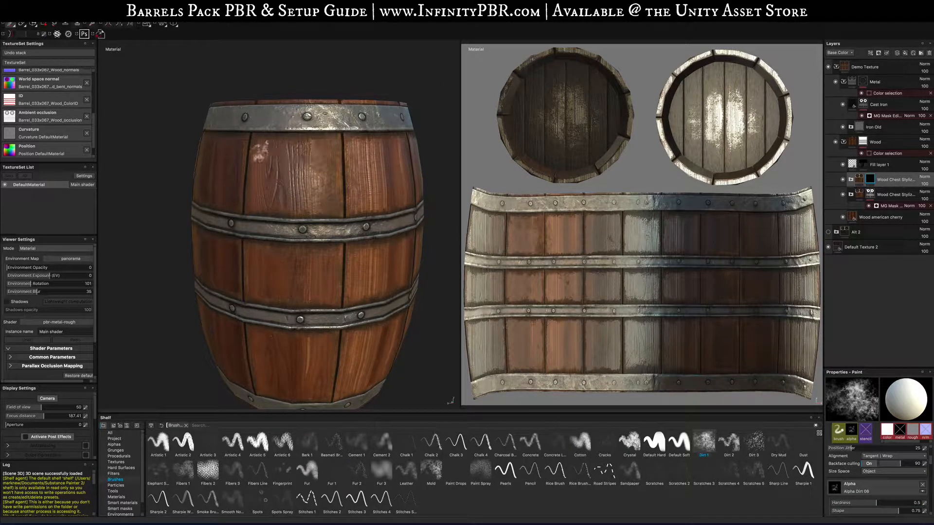
{"action": "key", "text": "super+z"}
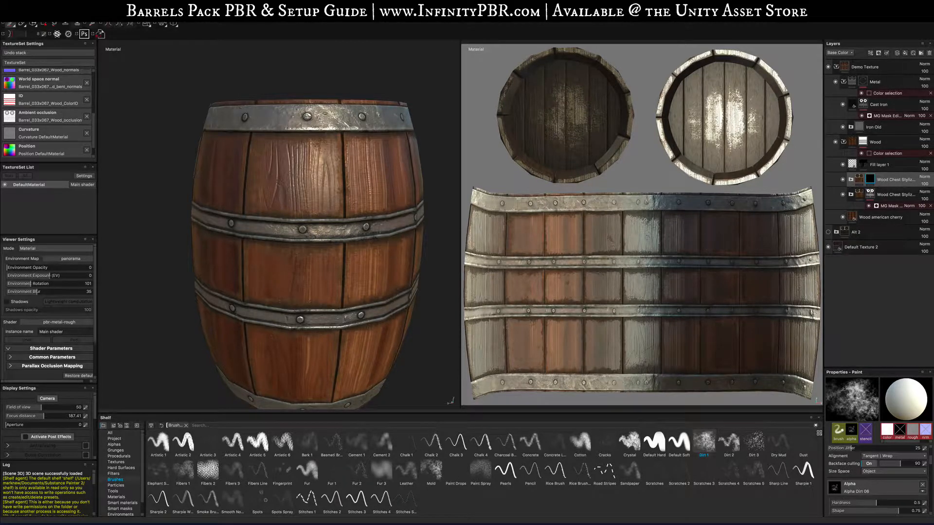
{"action": "mouse_move", "coordinate": [540, 219]}
{"action": "left_mouse_down"}
{"action": "mouse_move", "coordinate": [537, 245]}
{"action": "mouse_move", "coordinate": [533, 230]}
{"action": "left_mouse_up"}
{"action": "key", "text": "super+z"}
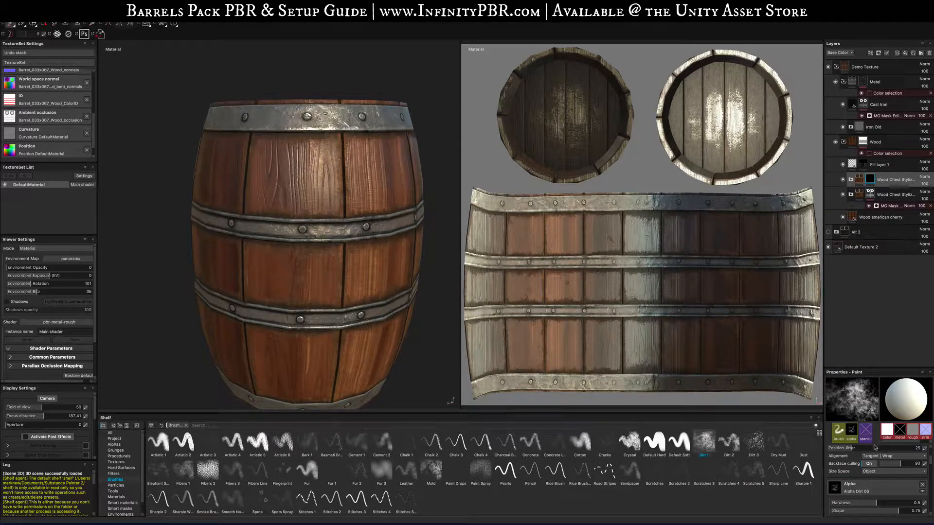
- Adjust the Dirt 1 brush's jitter settings in the paint properties
{"action": "scroll", "coordinate": [872, 466], "scroll_direction": "up", "scroll_amount": 5}
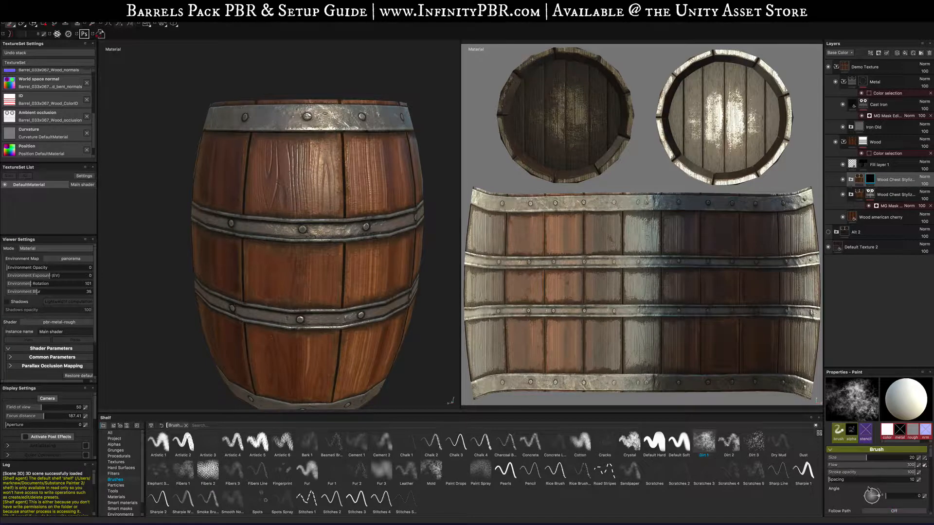
{"action": "scroll", "coordinate": [888, 467], "scroll_direction": "down", "scroll_amount": 3}
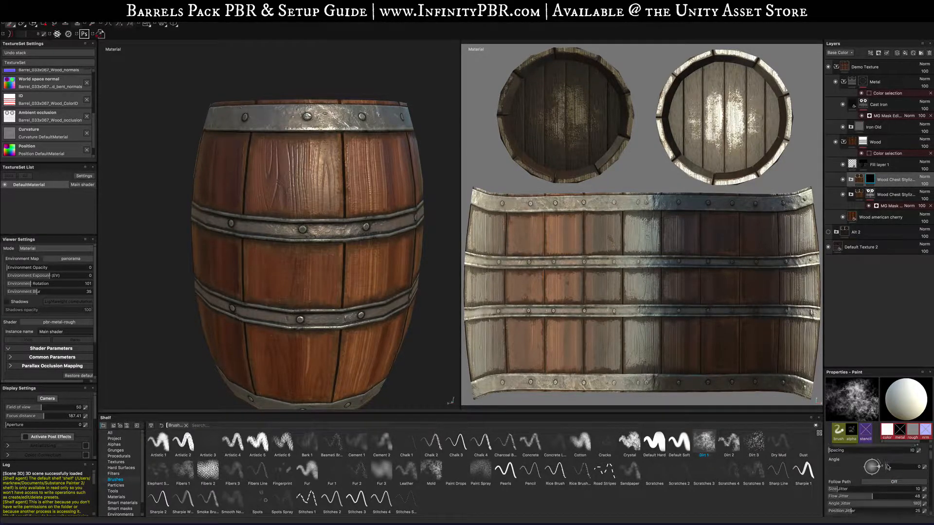
{"action": "left_click_drag", "start_coordinate": [847, 477], "coordinate": [904, 485]}
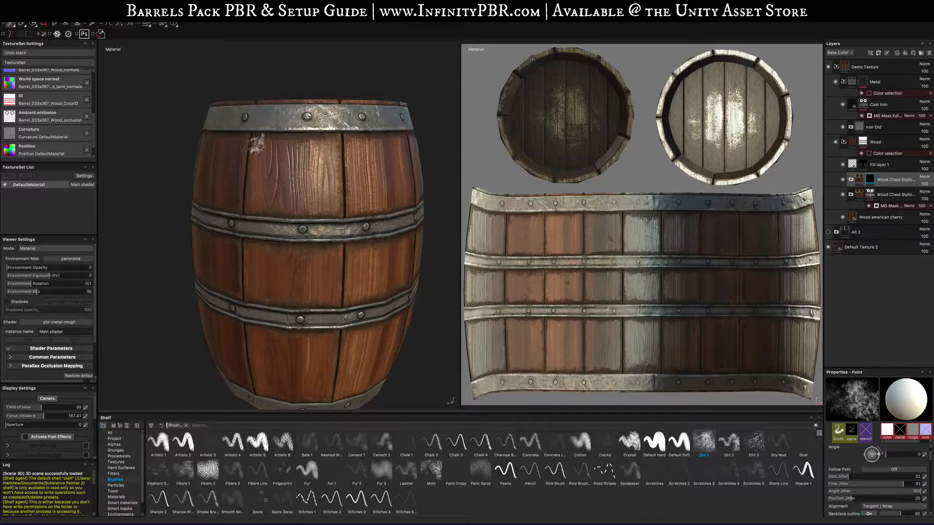
- Paint a Dirt 1 stroke near the barrel's upper rim and undo it
{"action": "mouse_move", "coordinate": [265, 182]}
{"action": "left_mouse_down"}
{"action": "mouse_move", "coordinate": [318, 156]}
{"action": "mouse_move", "coordinate": [325, 185]}
{"action": "left_mouse_up"}
{"action": "mouse_move", "coordinate": [396, 243]}
{"action": "left_mouse_down", "text": "alt"}
{"action": "mouse_move", "coordinate": [251, 250]}
{"action": "mouse_move", "coordinate": [276, 224]}
{"action": "left_mouse_up", "text": "alt"}
{"action": "key", "text": "super+z"}
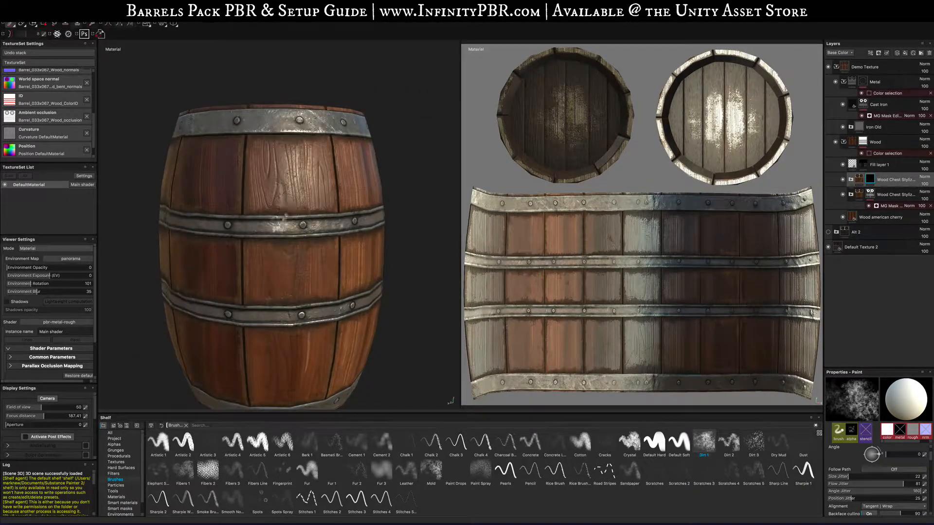
- Enlarge the Dirt 1 brush to a size of about 36.47
{"action": "scroll", "coordinate": [900, 467], "scroll_direction": "up", "scroll_amount": 3}
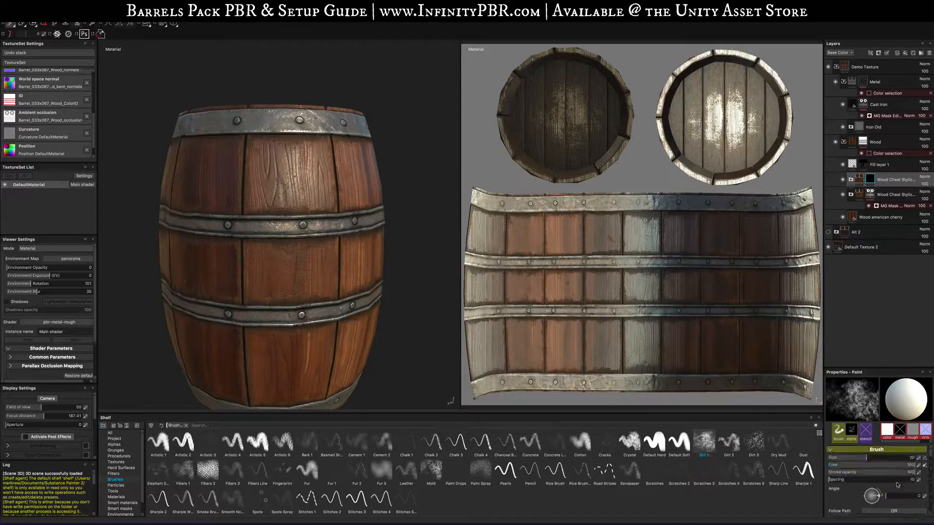
{"action": "mouse_move", "coordinate": [255, 145]}
{"action": "left_mouse_down"}
{"action": "mouse_move", "coordinate": [256, 193]}
{"action": "mouse_move", "coordinate": [287, 159]}
{"action": "mouse_move", "coordinate": [318, 187]}
{"action": "mouse_move", "coordinate": [291, 195]}
{"action": "left_mouse_up"}
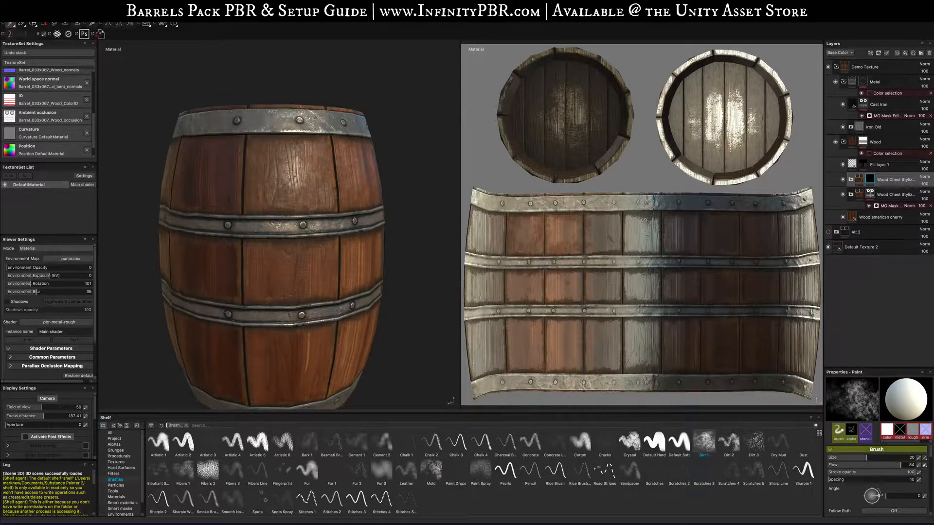
{"action": "left_click_drag", "start_coordinate": [212, 224], "coordinate": [231, 220], "text": "alt"}
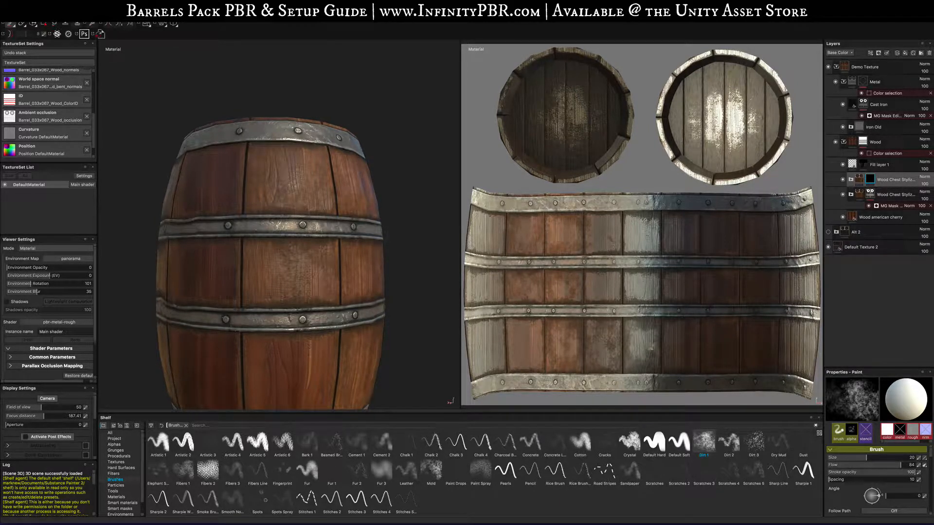
{"action": "key", "text": "bracketright"}
{"action": "key", "text": "bracketright"}
{"action": "key", "text": "bracketright"}
{"action": "key", "text": "bracketright"}
{"action": "key", "text": "bracketright"}
{"action": "key", "text": "bracketright"}
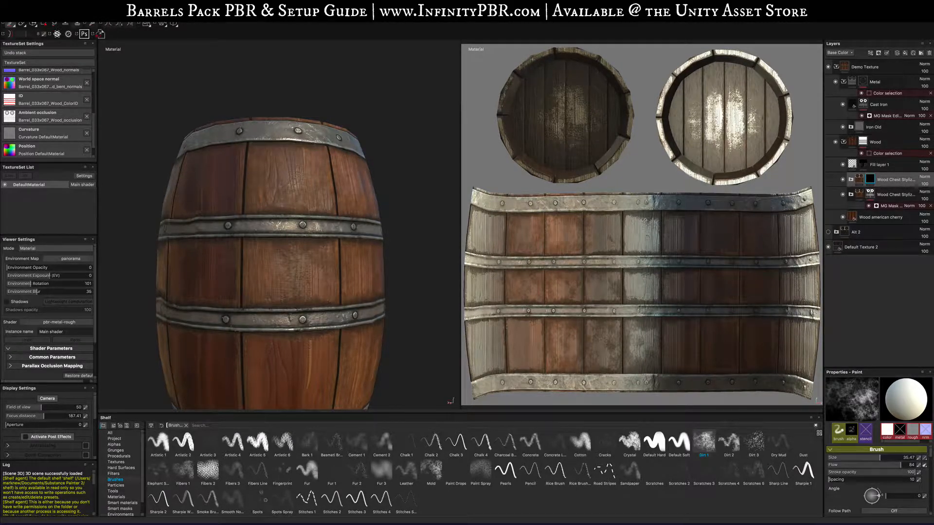
- Paint Dirt 1 patches across the barrel staves in the 2D texture view
{"action": "left_click", "coordinate": [634, 286]}
{"action": "left_click", "coordinate": [648, 285]}
{"action": "left_click", "coordinate": [647, 290]}
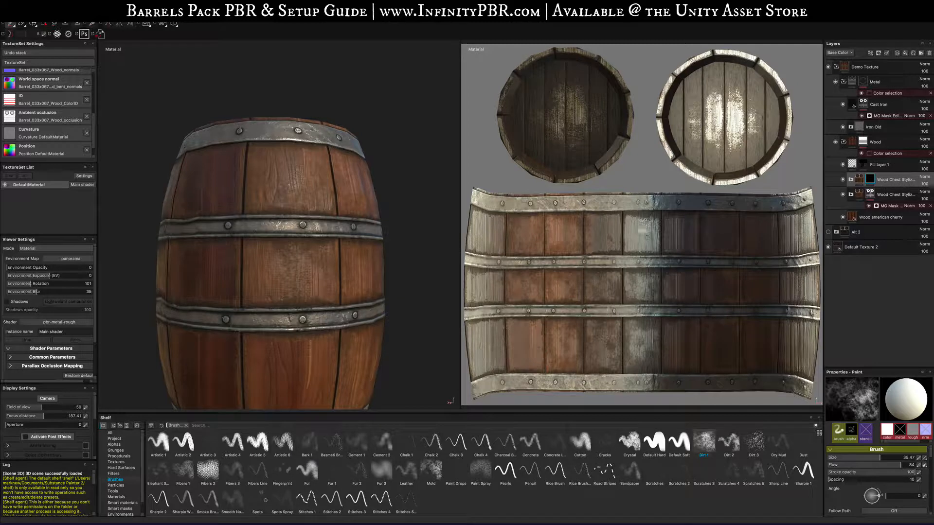
{"action": "left_click", "coordinate": [634, 226]}
{"action": "mouse_move", "coordinate": [649, 241]}
{"action": "left_mouse_down"}
{"action": "mouse_move", "coordinate": [652, 229]}
{"action": "mouse_move", "coordinate": [614, 226]}
{"action": "mouse_move", "coordinate": [611, 246]}
{"action": "left_mouse_up"}
{"action": "left_click", "coordinate": [598, 247]}
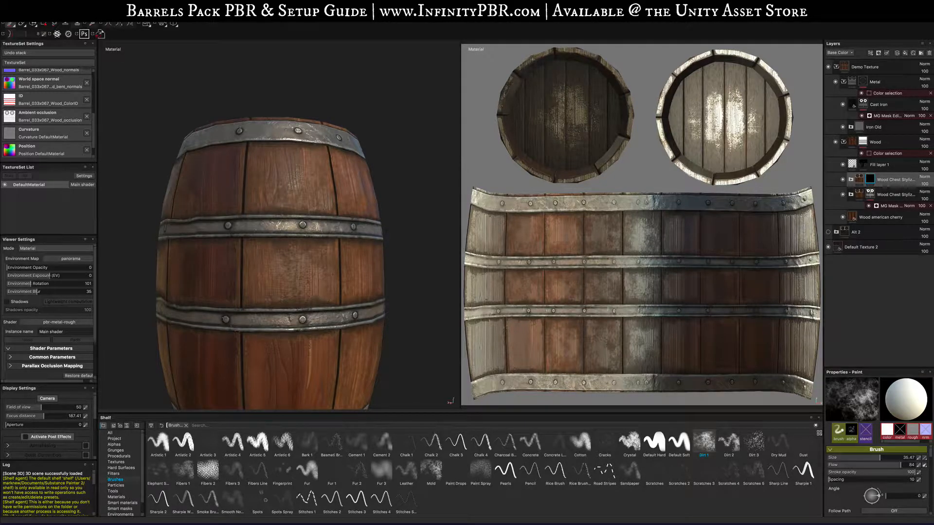
{"action": "left_click", "coordinate": [494, 220]}
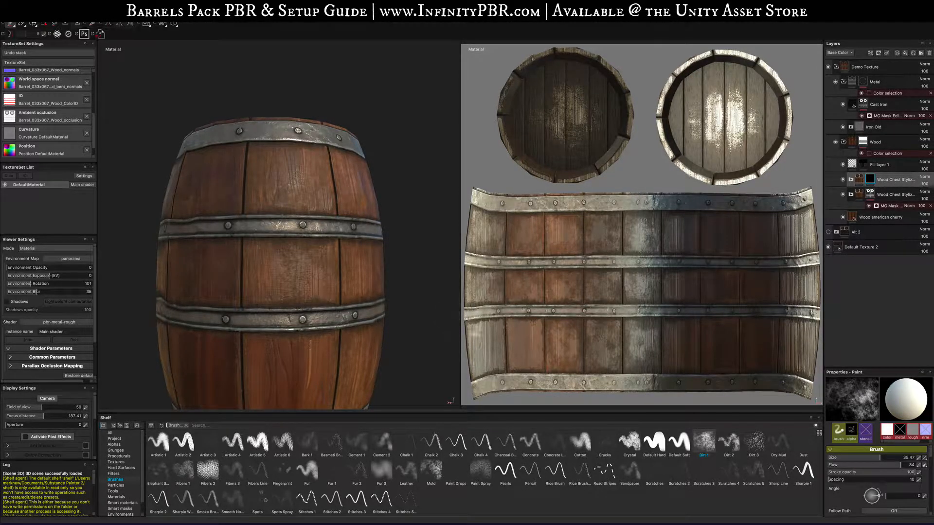
{"action": "left_click_drag", "start_coordinate": [475, 330], "coordinate": [477, 365]}
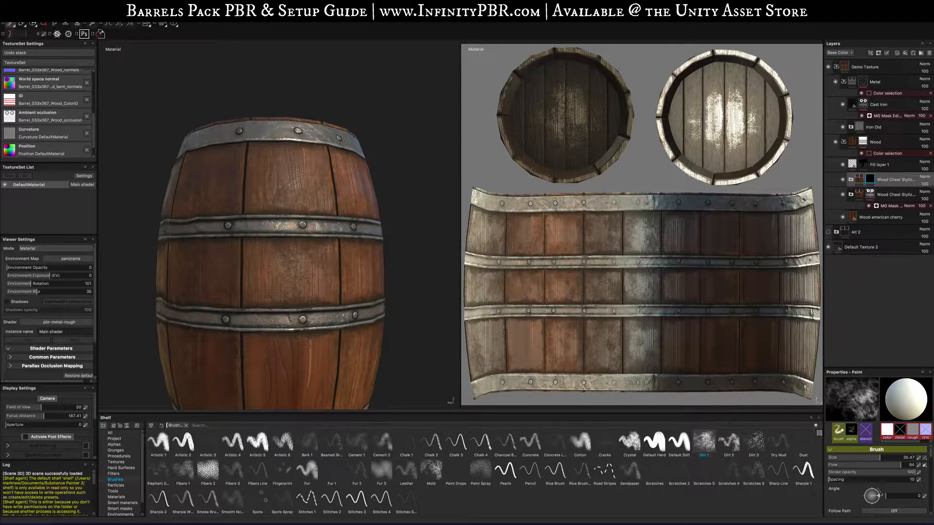
{"action": "mouse_move", "coordinate": [486, 329]}
{"action": "left_mouse_down"}
{"action": "mouse_move", "coordinate": [498, 332]}
{"action": "mouse_move", "coordinate": [501, 353]}
{"action": "mouse_move", "coordinate": [516, 354]}
{"action": "mouse_move", "coordinate": [533, 330]}
{"action": "left_mouse_up"}
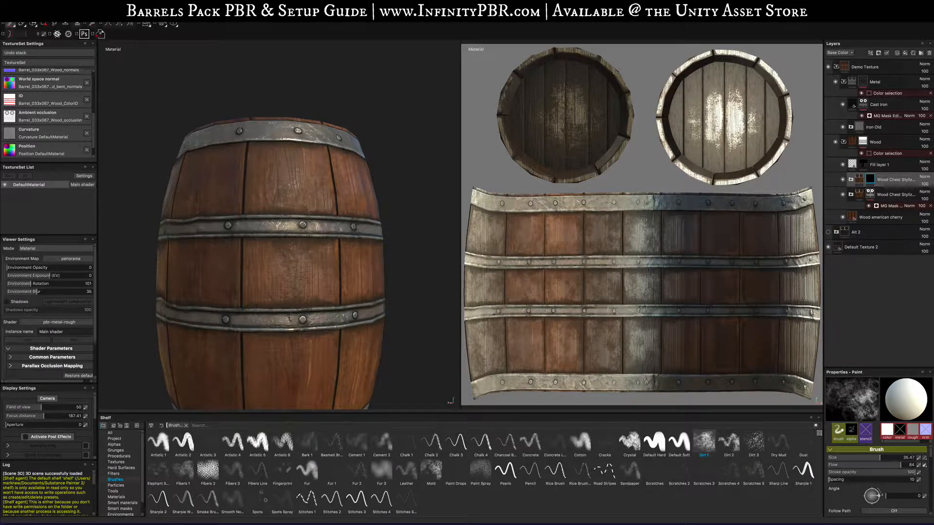
- Paint additional Dirt 1 patches on the barrel's staves from several angles in the 3D view
{"action": "mouse_move", "coordinate": [296, 283]}
{"action": "left_mouse_down", "text": "alt"}
{"action": "mouse_move", "coordinate": [311, 290]}
{"action": "mouse_move", "coordinate": [282, 291]}
{"action": "mouse_move", "coordinate": [346, 242]}
{"action": "mouse_move", "coordinate": [390, 290]}
{"action": "mouse_move", "coordinate": [268, 299]}
{"action": "mouse_move", "coordinate": [351, 314]}
{"action": "mouse_move", "coordinate": [206, 310]}
{"action": "left_mouse_up", "text": "alt"}
{"action": "scroll", "coordinate": [308, 292], "scroll_direction": "up", "scroll_amount": 6}
{"action": "scroll", "coordinate": [308, 292], "scroll_direction": "down", "scroll_amount": 10}
{"action": "scroll", "coordinate": [307, 292], "scroll_direction": "up", "scroll_amount": 5}
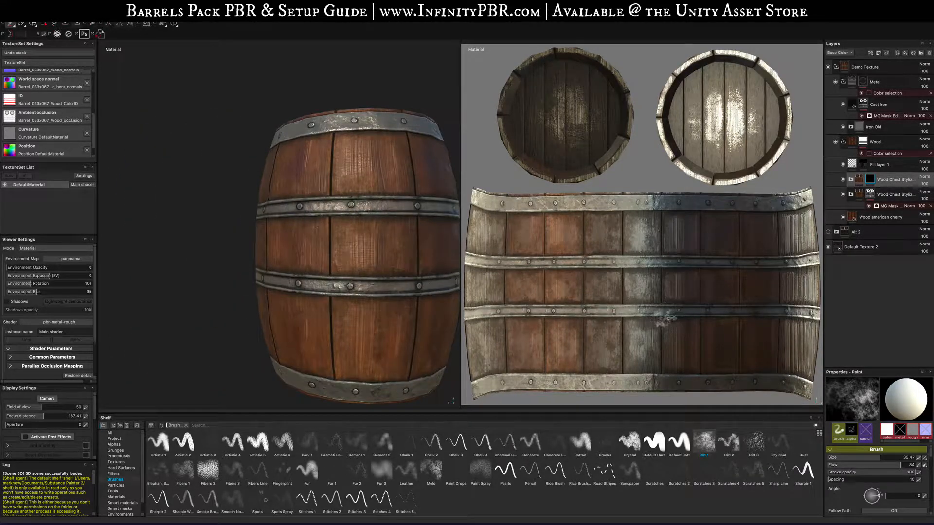
{"action": "right_click_drag", "start_coordinate": [670, 319], "coordinate": [707, 317], "text": "shift"}
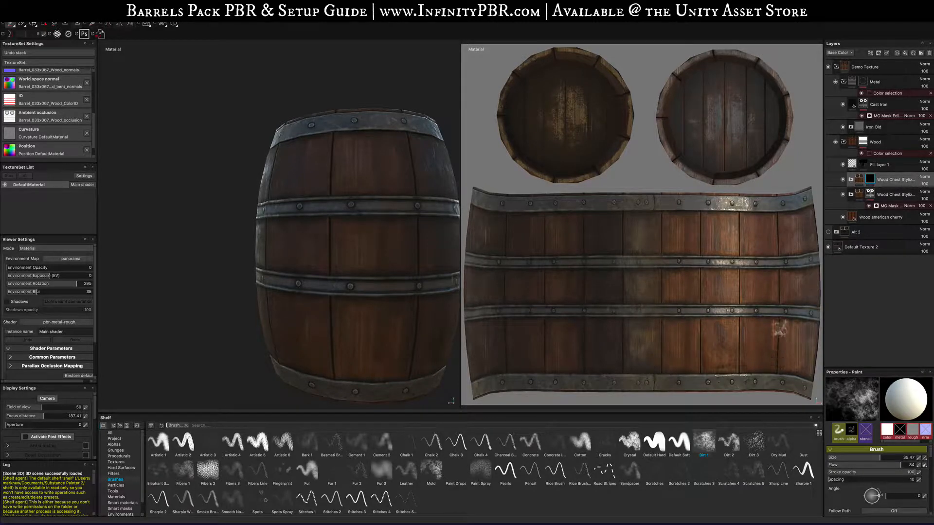
{"action": "mouse_move", "coordinate": [337, 263]}
{"action": "left_mouse_down", "text": "alt"}
{"action": "mouse_move", "coordinate": [275, 284]}
{"action": "mouse_move", "coordinate": [308, 276]}
{"action": "left_mouse_up", "text": "alt"}
{"action": "mouse_move", "coordinate": [393, 297]}
{"action": "left_mouse_down", "text": "alt"}
{"action": "mouse_move", "coordinate": [228, 299]}
{"action": "mouse_move", "coordinate": [307, 294]}
{"action": "mouse_move", "coordinate": [232, 309]}
{"action": "mouse_move", "coordinate": [327, 323]}
{"action": "mouse_move", "coordinate": [350, 291]}
{"action": "left_mouse_up", "text": "alt"}
{"action": "scroll", "coordinate": [348, 287], "scroll_direction": "up", "scroll_amount": 3}
{"action": "scroll", "coordinate": [349, 288], "scroll_direction": "down", "scroll_amount": 7}
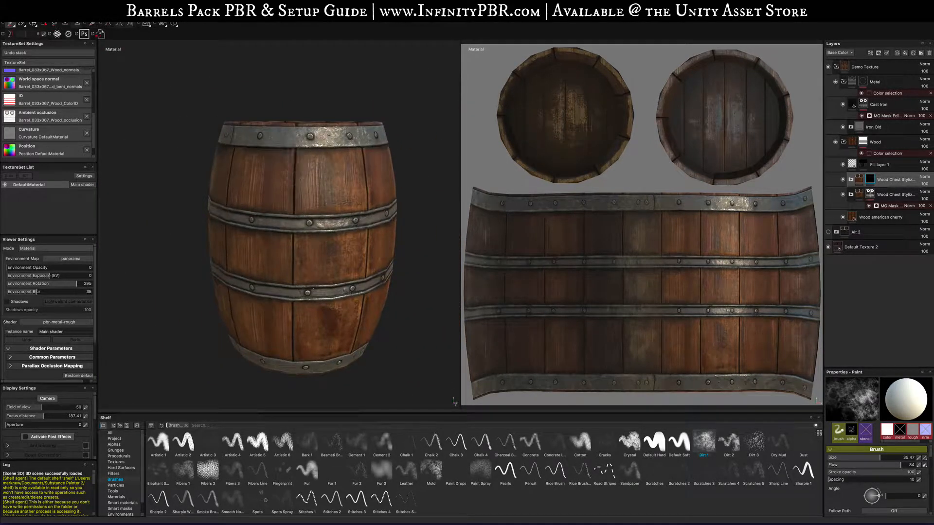
{"action": "left_click_drag", "start_coordinate": [377, 218], "coordinate": [316, 213], "text": "alt"}
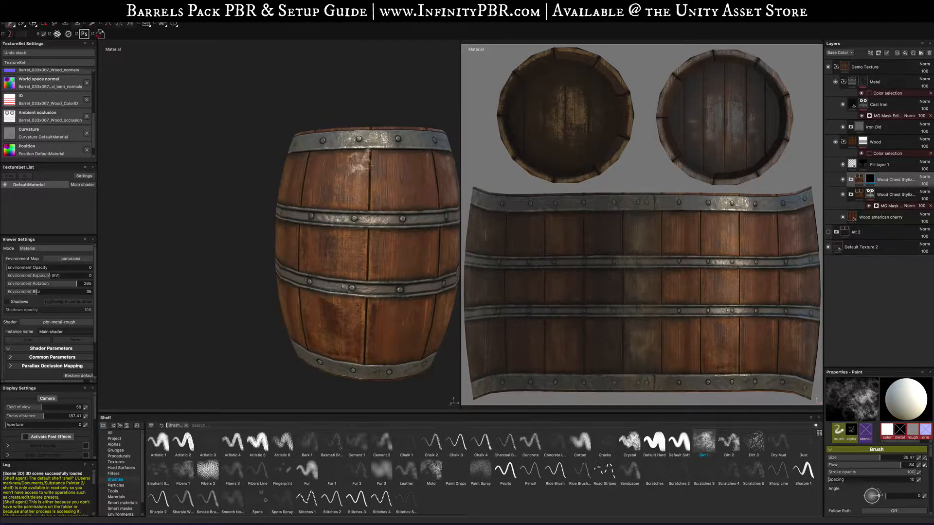
{"action": "mouse_move", "coordinate": [294, 338]}
{"action": "left_mouse_down", "text": "alt"}
{"action": "mouse_move", "coordinate": [327, 305]}
{"action": "mouse_move", "coordinate": [359, 384]}
{"action": "mouse_move", "coordinate": [320, 195]}
{"action": "left_mouse_up", "text": "alt"}
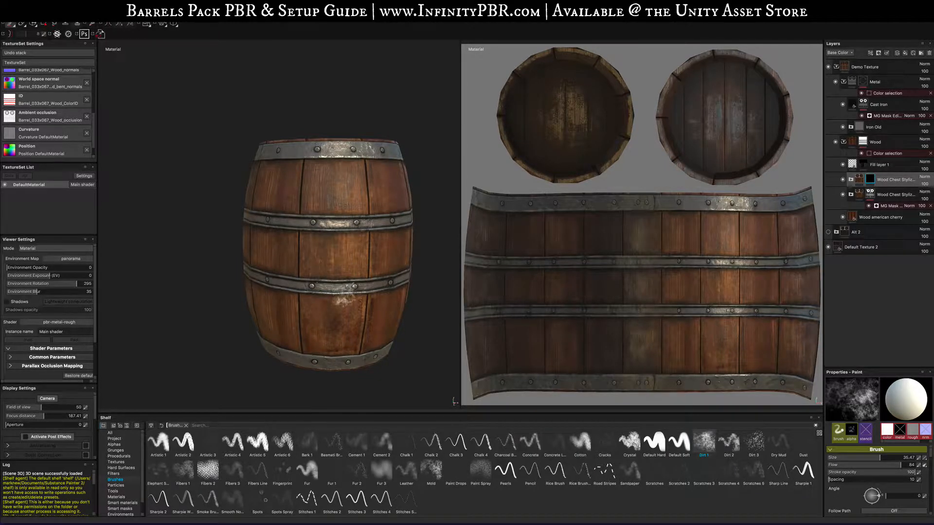
{"action": "scroll", "coordinate": [345, 298], "scroll_direction": "up", "scroll_amount": 5}
{"action": "left_click_drag", "start_coordinate": [346, 302], "coordinate": [350, 267], "text": "alt"}
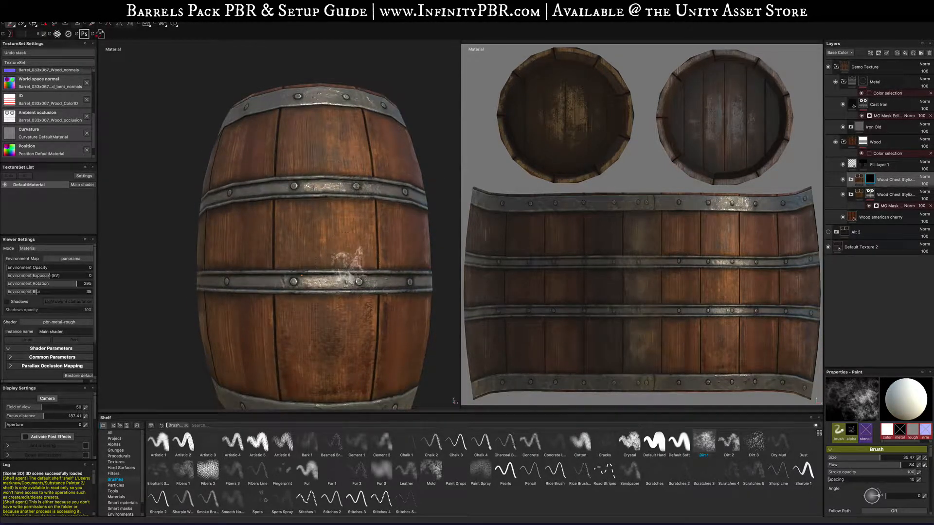
- Swap the paint colours and erase part of a patch on the barrel's front staves
{"action": "key", "text": "x"}
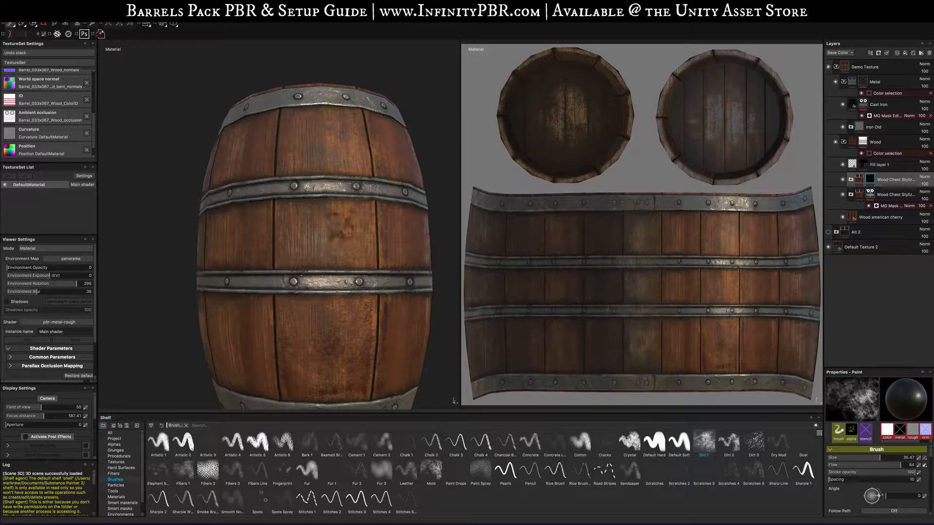
{"action": "mouse_move", "coordinate": [361, 211]}
{"action": "left_mouse_down", "text": "alt"}
{"action": "mouse_move", "coordinate": [394, 285]}
{"action": "mouse_move", "coordinate": [359, 243]}
{"action": "mouse_move", "coordinate": [329, 238]}
{"action": "mouse_move", "coordinate": [411, 246]}
{"action": "mouse_move", "coordinate": [367, 262]}
{"action": "mouse_move", "coordinate": [423, 248]}
{"action": "mouse_move", "coordinate": [398, 210]}
{"action": "left_mouse_up", "text": "alt"}
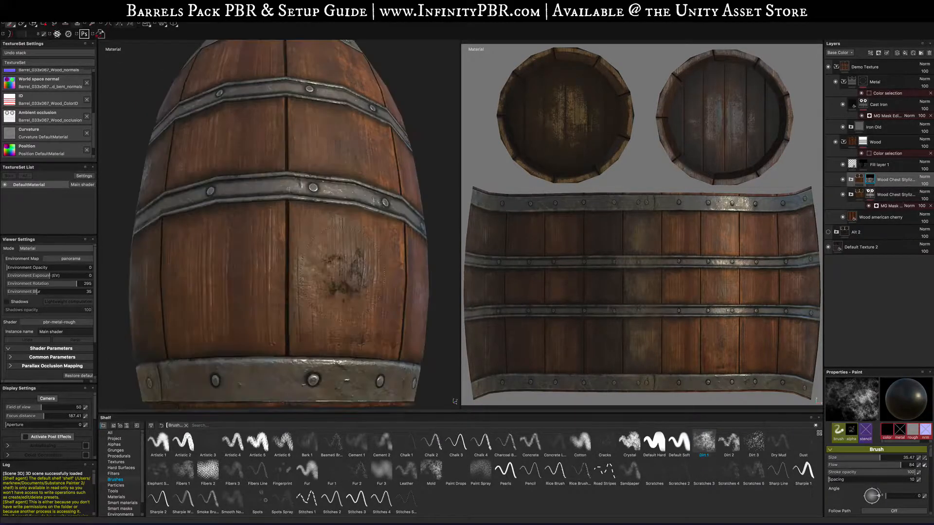
- Inspect the painted barrel from several angles while rotating the environment lighting
{"action": "scroll", "coordinate": [354, 264], "scroll_direction": "up", "scroll_amount": 2}
{"action": "scroll", "coordinate": [352, 260], "scroll_direction": "down", "scroll_amount": 10}
{"action": "left_click_drag", "start_coordinate": [351, 260], "coordinate": [221, 258], "text": "alt"}
{"action": "middle_click_drag", "start_coordinate": [404, 253], "coordinate": [294, 263], "text": "alt"}
{"action": "scroll", "coordinate": [295, 265], "scroll_direction": "up", "scroll_amount": 8}
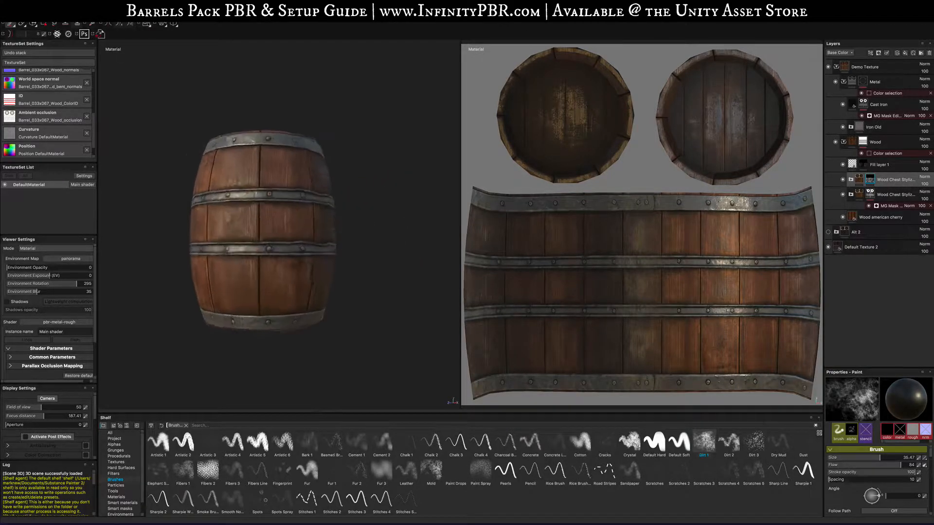
{"action": "left_click_drag", "start_coordinate": [302, 273], "coordinate": [265, 331], "text": "alt"}
{"action": "middle_click_drag", "start_coordinate": [243, 200], "coordinate": [275, 289], "text": "alt"}
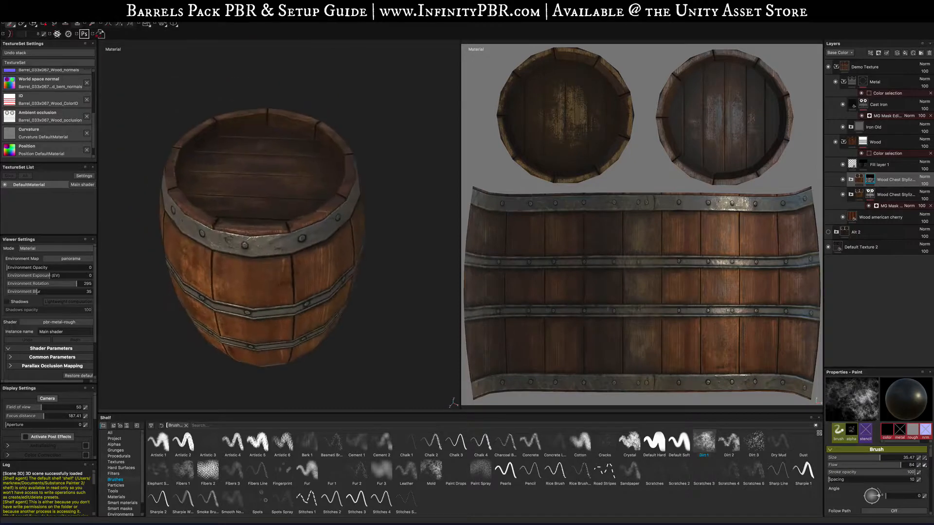
{"action": "left_click_drag", "start_coordinate": [268, 263], "coordinate": [287, 316], "text": "alt"}
{"action": "right_click_drag", "start_coordinate": [285, 293], "coordinate": [319, 288], "text": "shift"}
{"action": "left_click_drag", "start_coordinate": [328, 219], "coordinate": [368, 277], "text": "alt"}
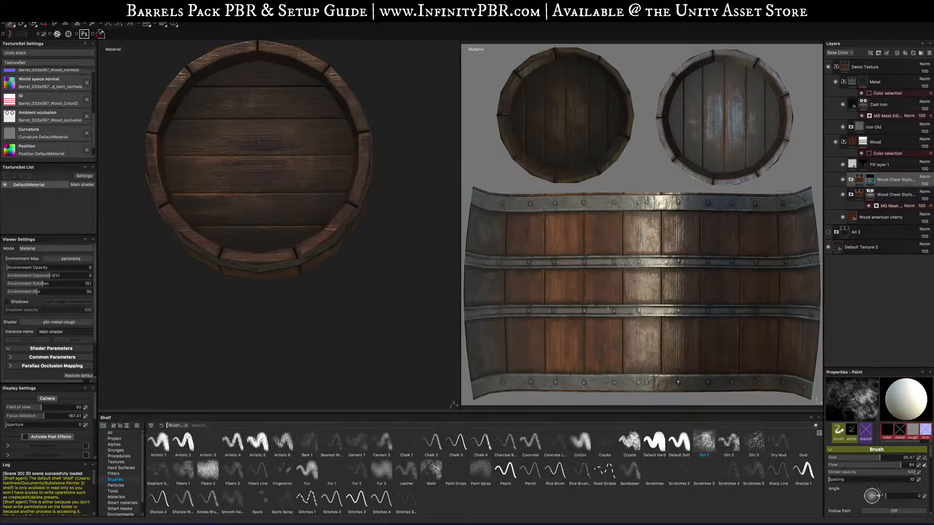
- Swap the paint colours, shrink the brush to about 11.26 and dab a small mark on the barrel lid
{"action": "key", "text": "x"}
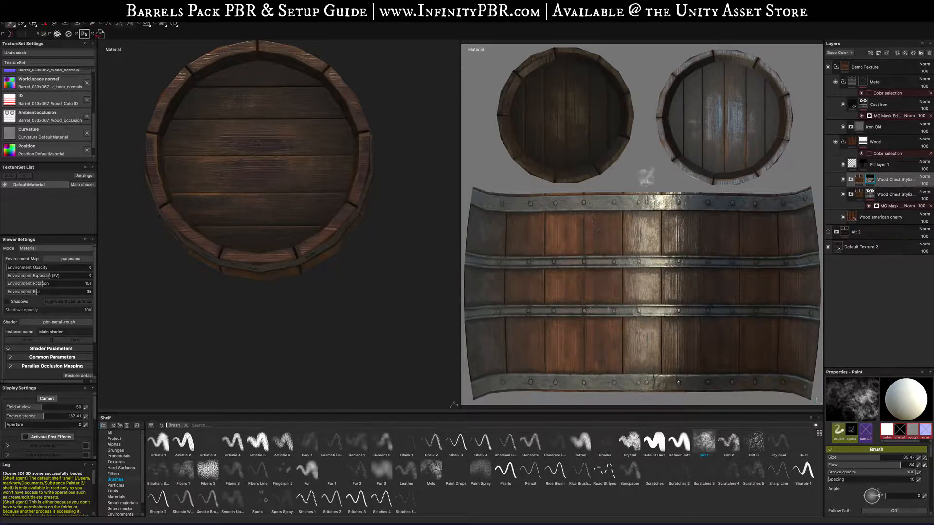
{"action": "key", "text": "bracketleft"}
{"action": "key", "text": "bracketleft"}
{"action": "key", "text": "bracketleft"}
{"action": "key", "text": "bracketleft"}
{"action": "key", "text": "bracketleft"}
{"action": "key", "text": "bracketleft"}
{"action": "key", "text": "bracketleft"}
{"action": "key", "text": "bracketleft"}
{"action": "key", "text": "bracketleft"}
{"action": "key", "text": "bracketleft"}
{"action": "key", "text": "bracketleft"}
{"action": "key", "text": "bracketleft"}
{"action": "key", "text": "bracketleft"}
{"action": "key", "text": "bracketleft"}
{"action": "key", "text": "bracketleft"}
{"action": "key", "text": "bracketleft"}
{"action": "key", "text": "bracketleft"}
{"action": "key", "text": "bracketleft"}
{"action": "key", "text": "bracketleft"}
{"action": "key", "text": "bracketleft"}
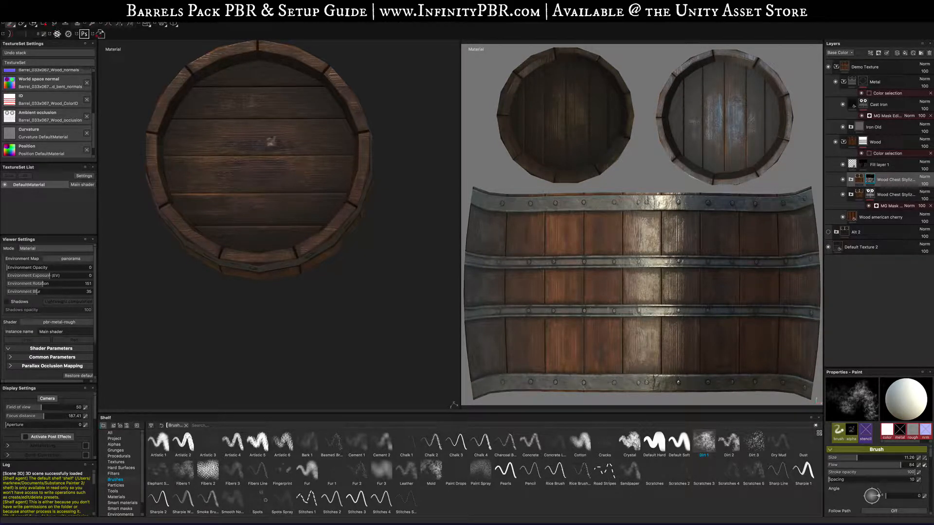
{"action": "left_click_drag", "start_coordinate": [271, 142], "coordinate": [258, 206], "text": "alt"}
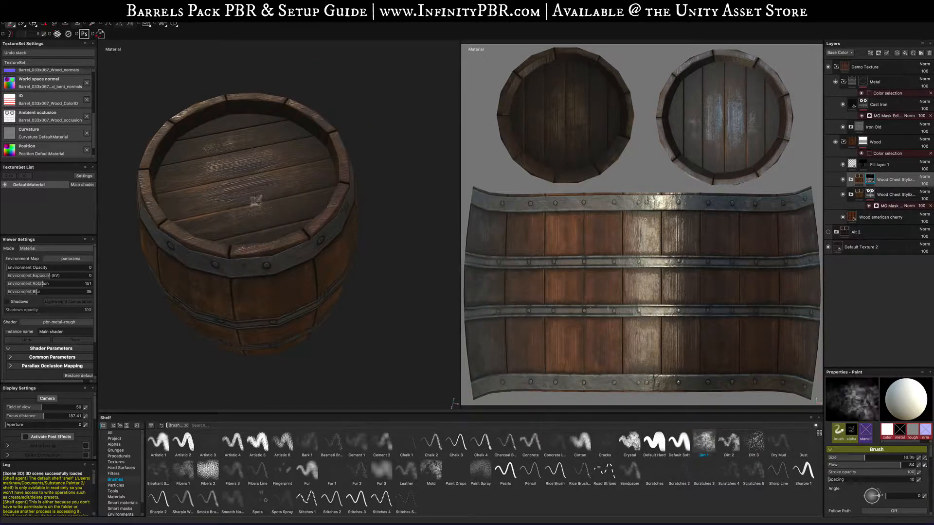
- Enlarge the Dirt 1 brush to a size of about 64.9
{"action": "right_click_drag", "start_coordinate": [256, 201], "coordinate": [297, 201], "text": "ctrl"}
{"action": "left_click", "coordinate": [245, 179]}
{"action": "mouse_move", "coordinate": [285, 219]}
{"action": "left_mouse_down", "text": "alt"}
{"action": "mouse_move", "coordinate": [354, 196]}
{"action": "mouse_move", "coordinate": [292, 189]}
{"action": "left_mouse_up", "text": "alt"}
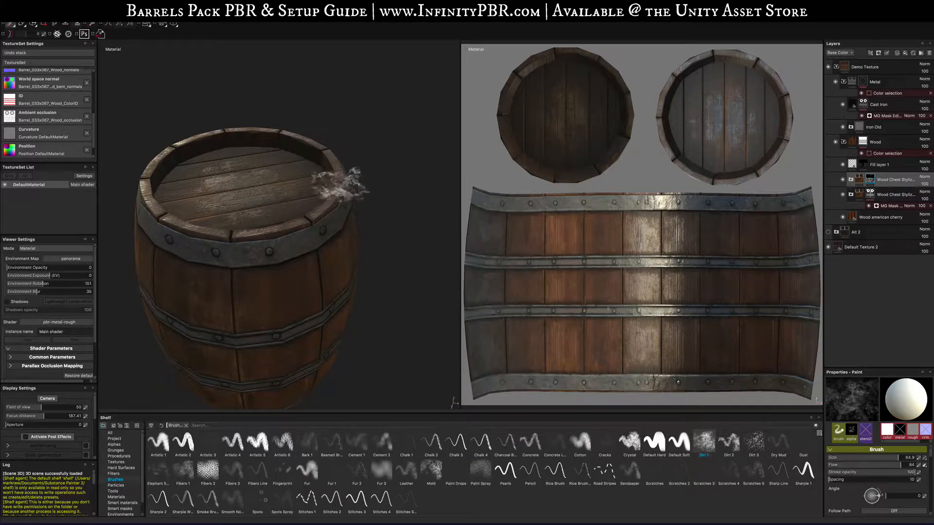
{"action": "mouse_move", "coordinate": [357, 185]}
{"action": "left_mouse_down", "text": "alt"}
{"action": "mouse_move", "coordinate": [351, 239]}
{"action": "mouse_move", "coordinate": [348, 180]}
{"action": "mouse_move", "coordinate": [408, 216]}
{"action": "mouse_move", "coordinate": [329, 213]}
{"action": "left_mouse_up", "text": "alt"}
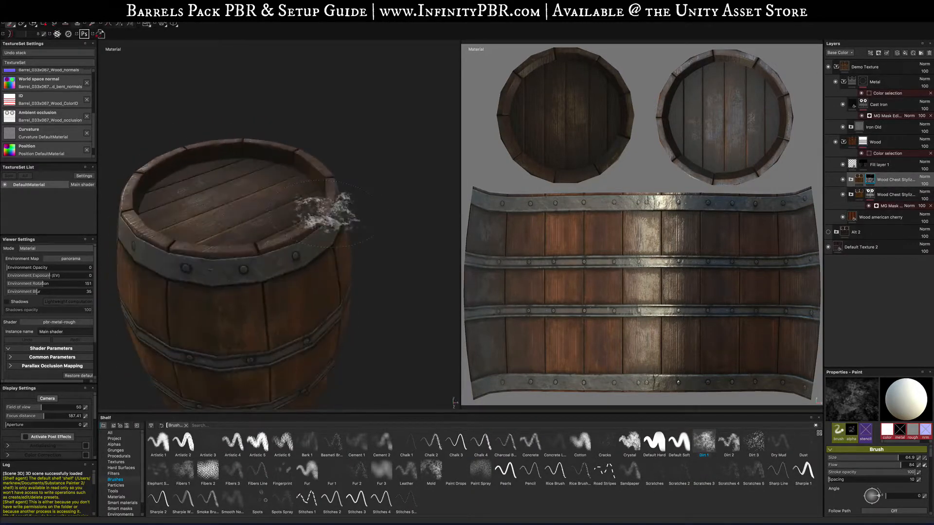
- Paint a light Dirt 1 patch on the barrel's middle staves with the enlarged brush
{"action": "key", "text": "f"}
{"action": "left_click_drag", "start_coordinate": [358, 287], "coordinate": [432, 244], "text": "alt"}
{"action": "key", "text": "f"}
{"action": "scroll", "coordinate": [371, 268], "scroll_direction": "up", "scroll_amount": 5}
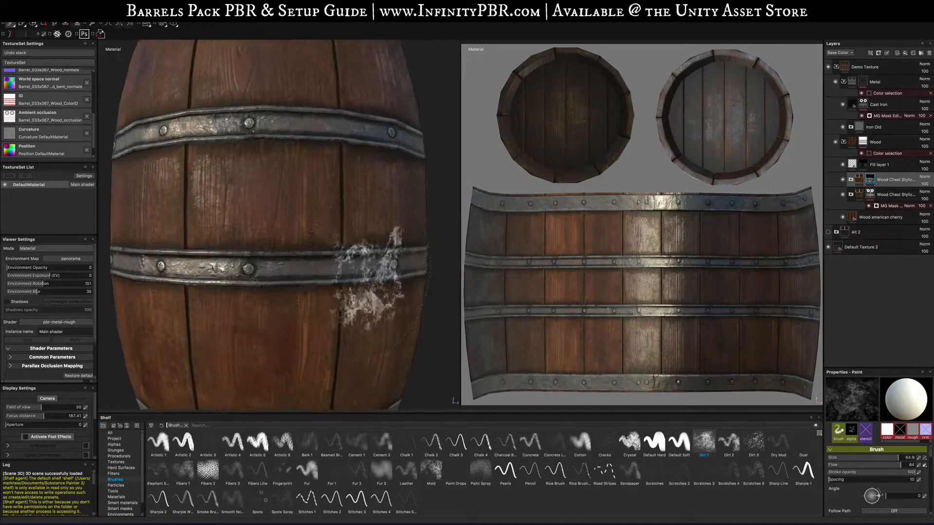
{"action": "scroll", "coordinate": [371, 271], "scroll_direction": "down", "scroll_amount": 10}
{"action": "mouse_move", "coordinate": [337, 286]}
{"action": "left_mouse_down", "text": "alt"}
{"action": "mouse_move", "coordinate": [386, 290]}
{"action": "mouse_move", "coordinate": [360, 255]}
{"action": "left_mouse_up", "text": "alt"}
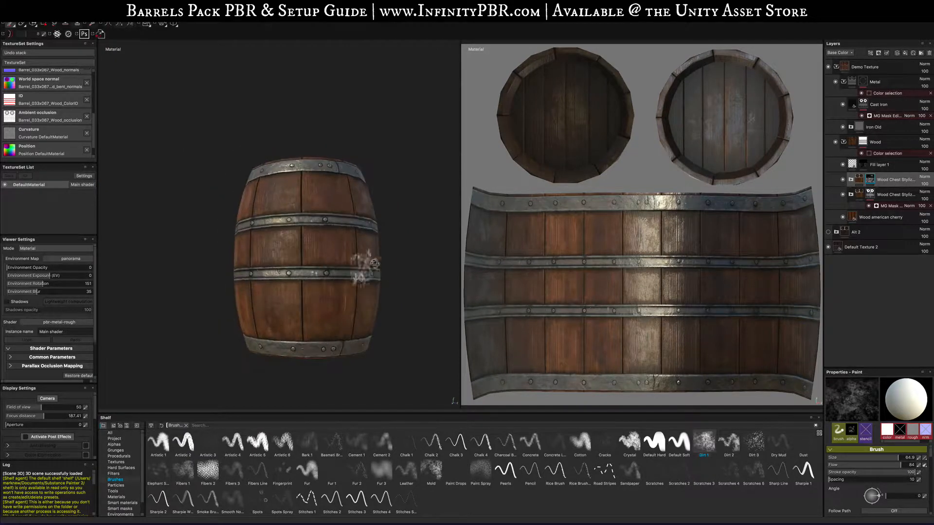
- Toggle the Wood Chest Stylized layer's visibility and collapse the Wood folder
{"action": "left_click", "coordinate": [843, 180]}
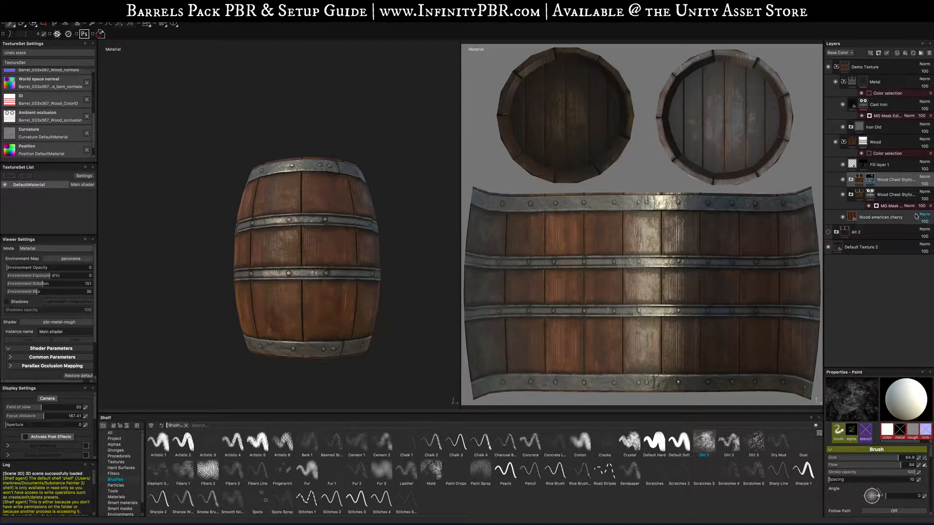
{"action": "left_click", "coordinate": [843, 142]}
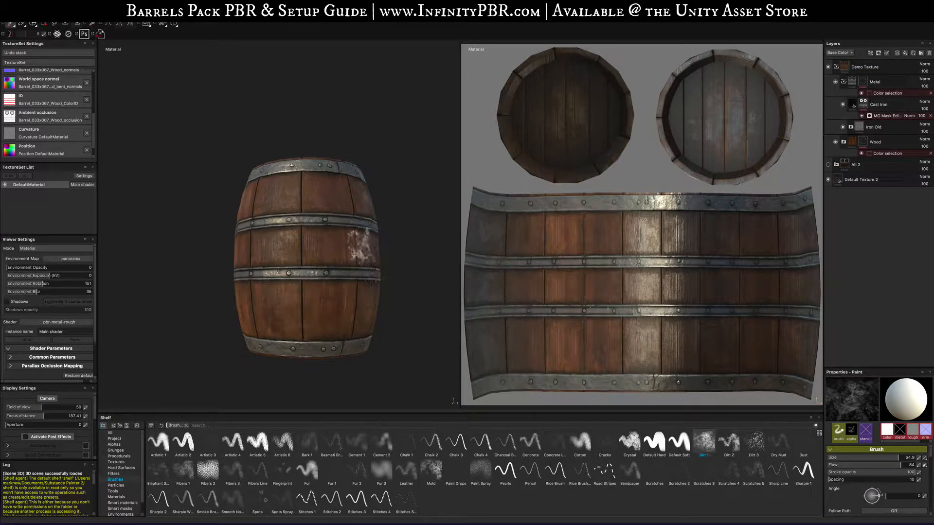
- Duplicate the Cast Iron layer and add a black mask to the copy
{"action": "scroll", "coordinate": [360, 243], "scroll_direction": "up", "scroll_amount": 5}
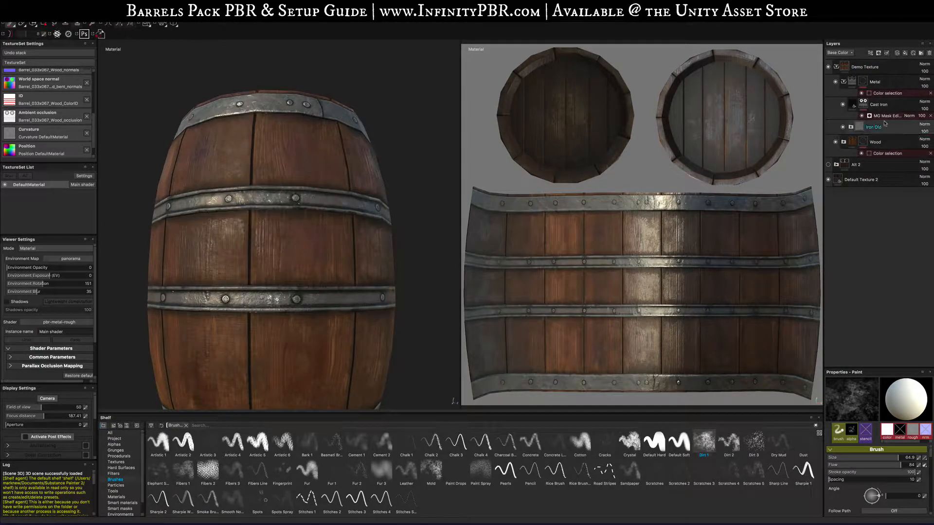
{"action": "left_click", "coordinate": [883, 106]}
{"action": "key", "text": "ctrl+d"}
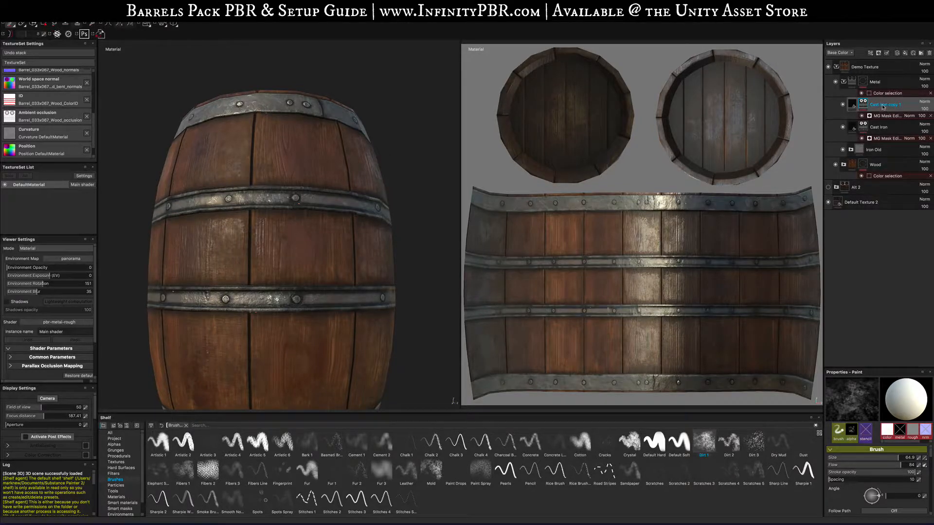
{"action": "right_click", "coordinate": [883, 107]}
{"action": "left_click", "coordinate": [874, 116]}
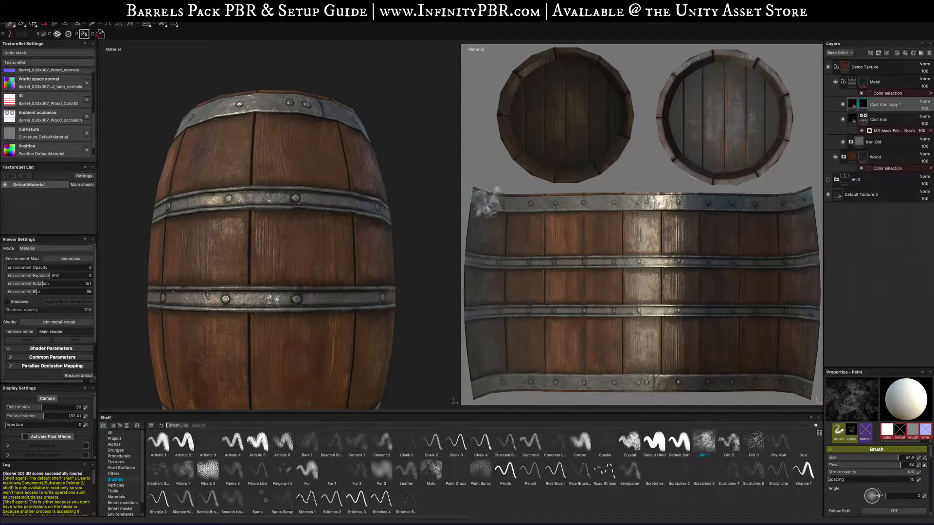
- Paint the Cast Iron copy's mask along the barrel's top iron band with a brush of about 31.53
{"action": "left_click_drag", "start_coordinate": [273, 204], "coordinate": [228, 117], "text": "alt"}
{"action": "right_click_drag", "start_coordinate": [248, 101], "coordinate": [218, 101], "text": "ctrl"}
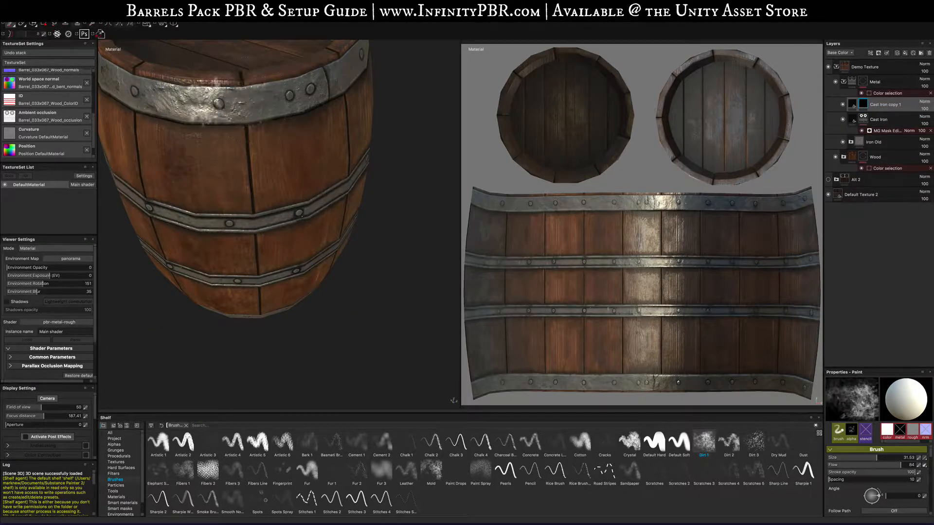
{"action": "mouse_move", "coordinate": [218, 101]}
{"action": "left_mouse_down"}
{"action": "mouse_move", "coordinate": [257, 96]}
{"action": "mouse_move", "coordinate": [261, 75]}
{"action": "mouse_move", "coordinate": [248, 70]}
{"action": "left_mouse_up"}
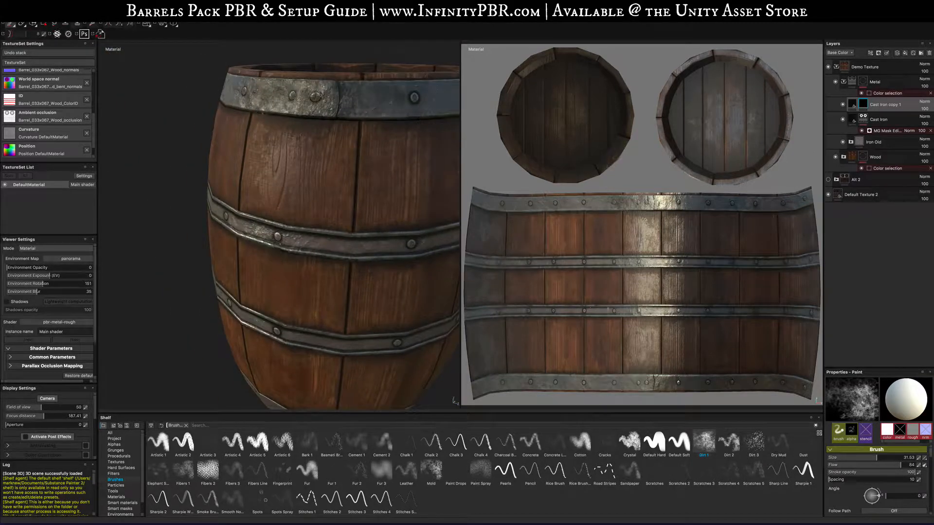
{"action": "key", "text": "f"}
{"action": "left_click_drag", "start_coordinate": [382, 71], "coordinate": [240, 104], "text": "alt"}
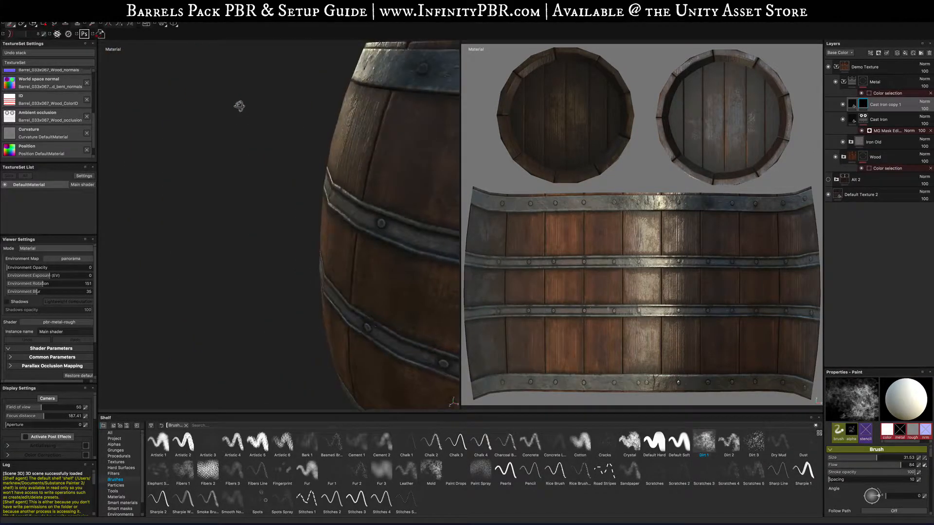
{"action": "key", "text": "f"}
{"action": "left_click_drag", "start_coordinate": [378, 81], "coordinate": [273, 96], "text": "alt"}
{"action": "key", "text": "f"}
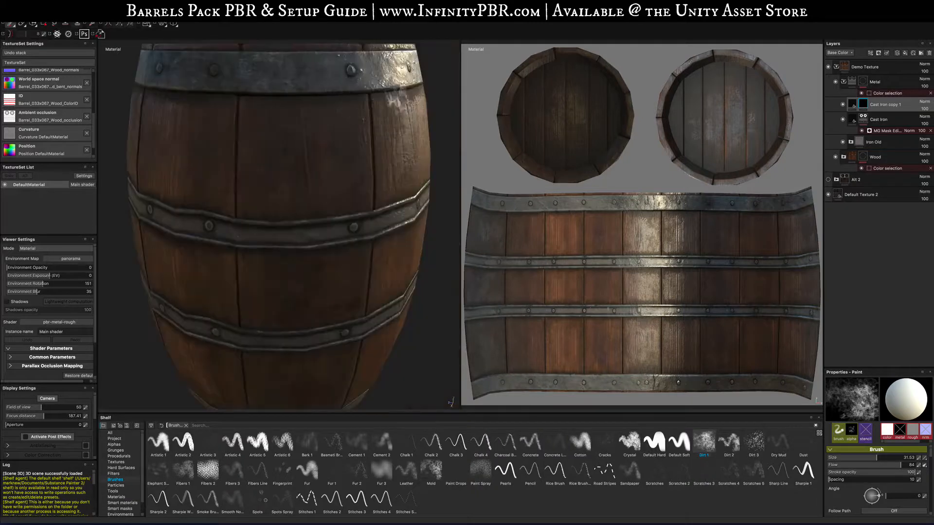
{"action": "left_click_drag", "start_coordinate": [385, 77], "coordinate": [321, 89], "text": "alt"}
{"action": "key", "text": "f"}
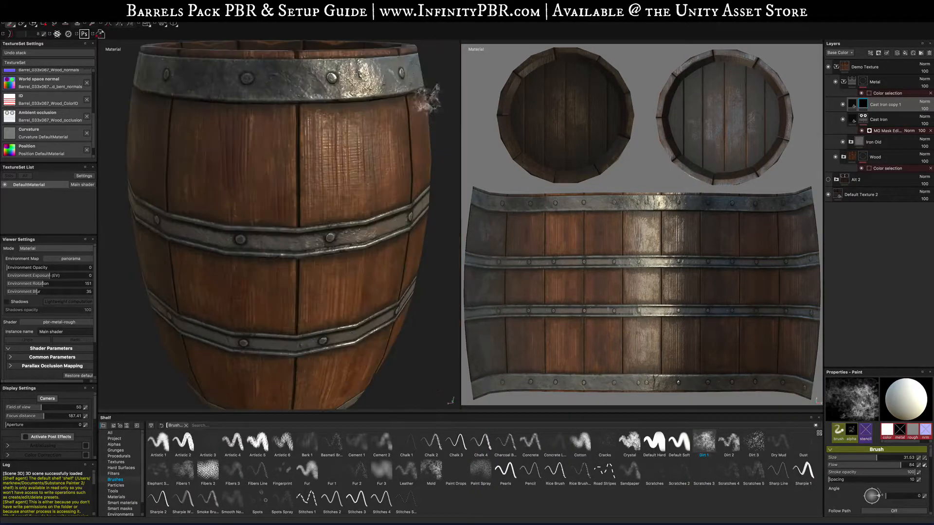
{"action": "left_click_drag", "start_coordinate": [379, 82], "coordinate": [274, 101], "text": "alt"}
{"action": "key", "text": "f"}
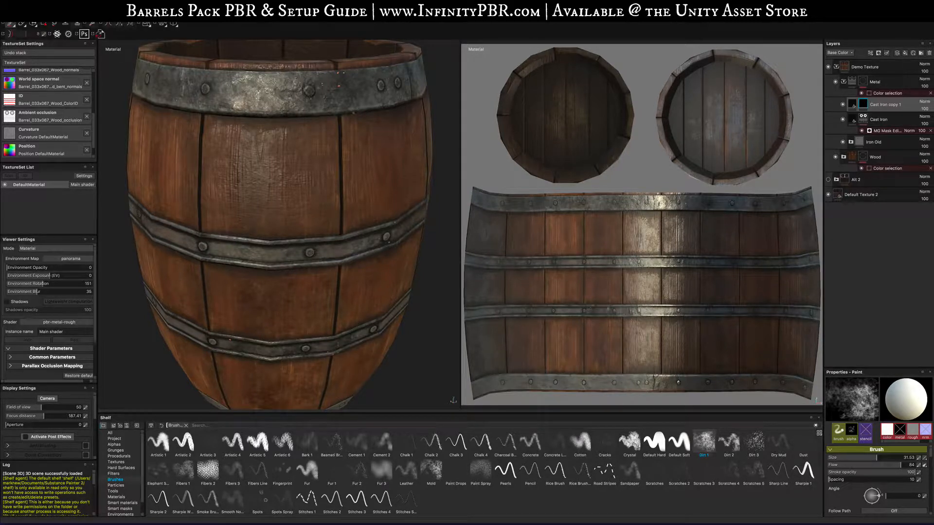
- Paint the copy's mask along the bottom iron band in the 2D view and over the middle bands
{"action": "left_click_drag", "start_coordinate": [498, 386], "coordinate": [749, 382]}
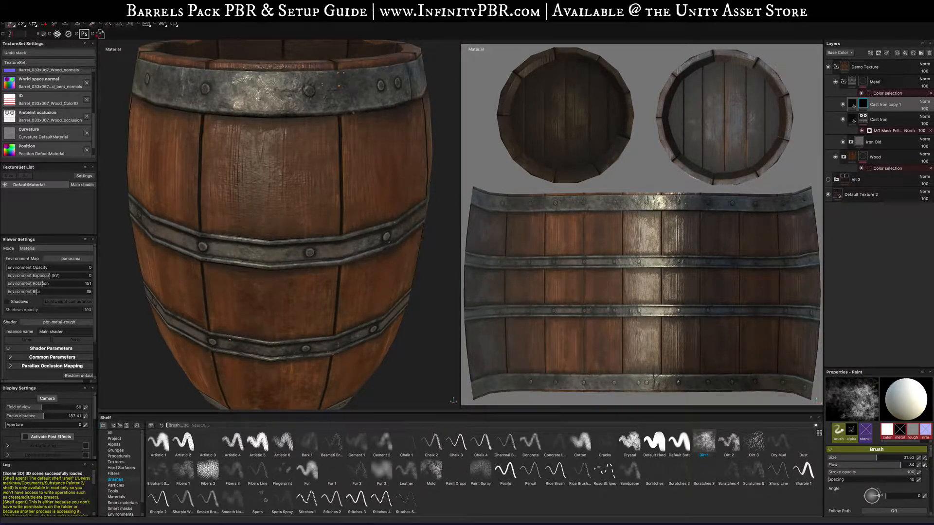
{"action": "left_click_drag", "start_coordinate": [286, 273], "coordinate": [300, 227], "text": "alt"}
{"action": "middle_click_drag", "start_coordinate": [301, 311], "coordinate": [305, 223], "text": "alt"}
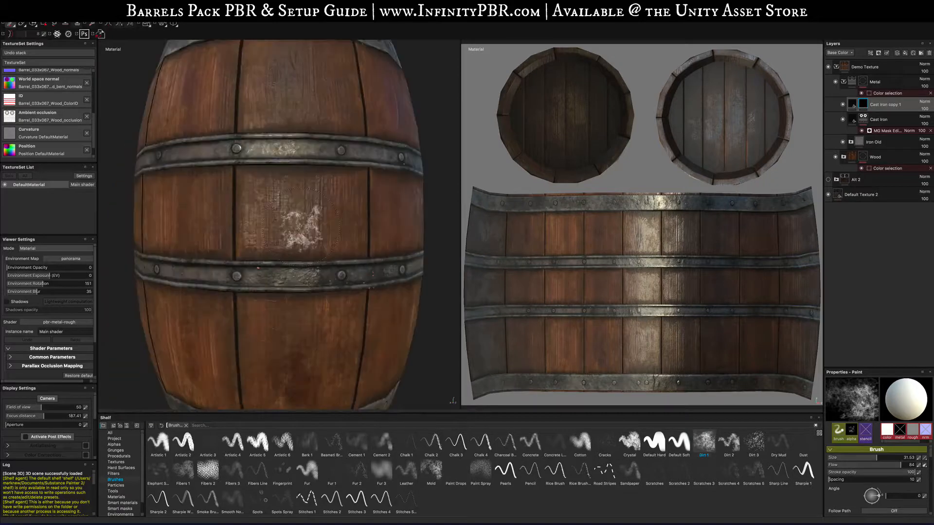
{"action": "scroll", "coordinate": [300, 228], "scroll_direction": "up", "scroll_amount": 3}
{"action": "key", "text": "f"}
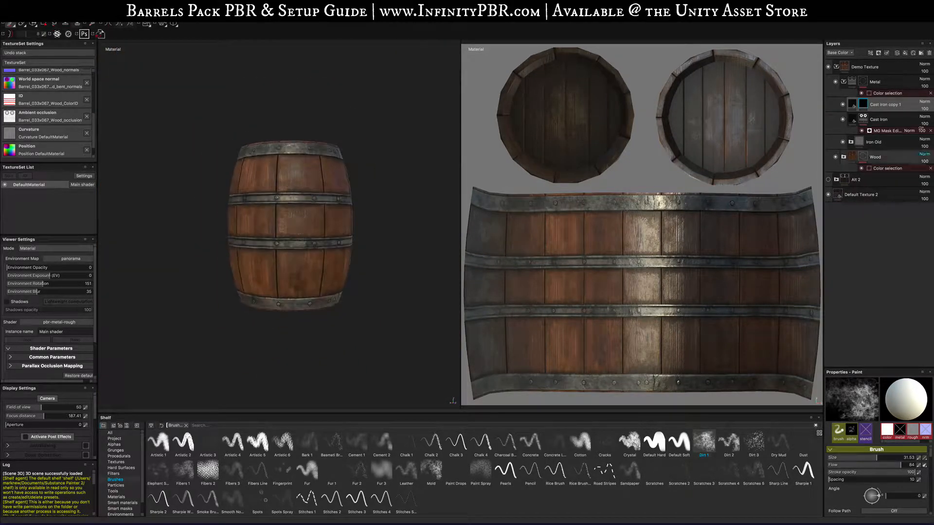
- Toggle the Cast Iron copy layer's visibility to compare the iron bands with and without it
{"action": "left_click", "coordinate": [843, 105]}
{"action": "left_click", "coordinate": [843, 104]}
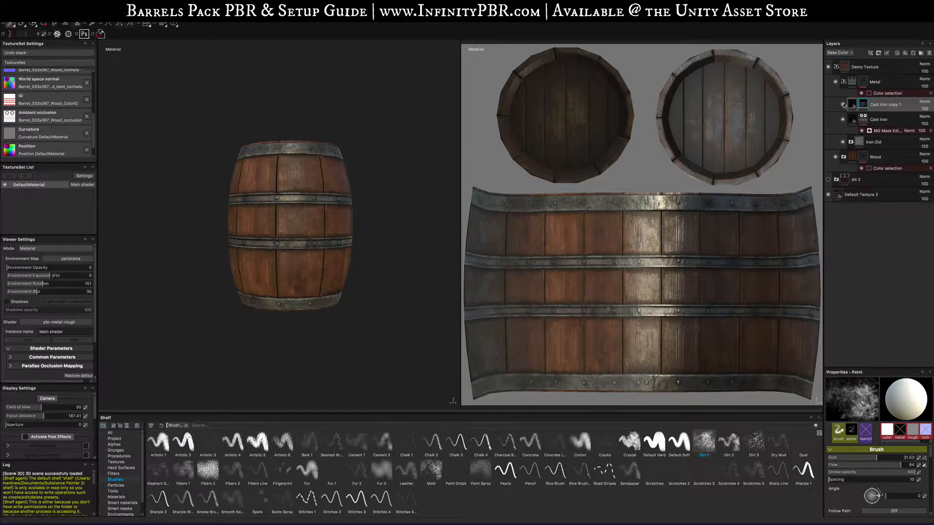
{"action": "left_click", "coordinate": [843, 104]}
{"action": "left_click", "coordinate": [843, 105]}
{"action": "mouse_move", "coordinate": [351, 207]}
{"action": "left_mouse_down", "text": "alt"}
{"action": "mouse_move", "coordinate": [370, 141]}
{"action": "mouse_move", "coordinate": [360, 218]}
{"action": "left_mouse_up", "text": "alt"}
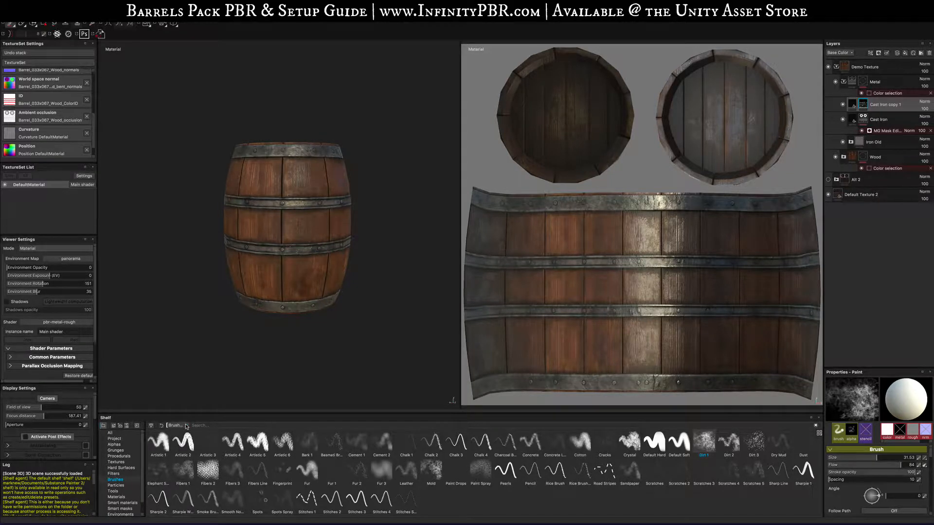
{"action": "left_click_drag", "start_coordinate": [311, 239], "coordinate": [306, 272], "text": "alt"}
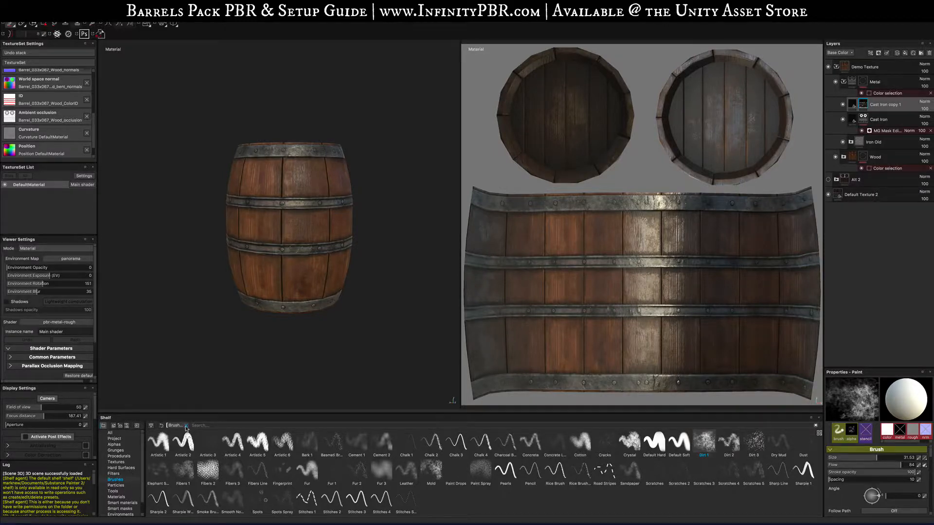
- Search the shelf for dirt assets and preview the results
{"action": "left_click", "coordinate": [186, 426]}
{"action": "type", "text": "dirt"}
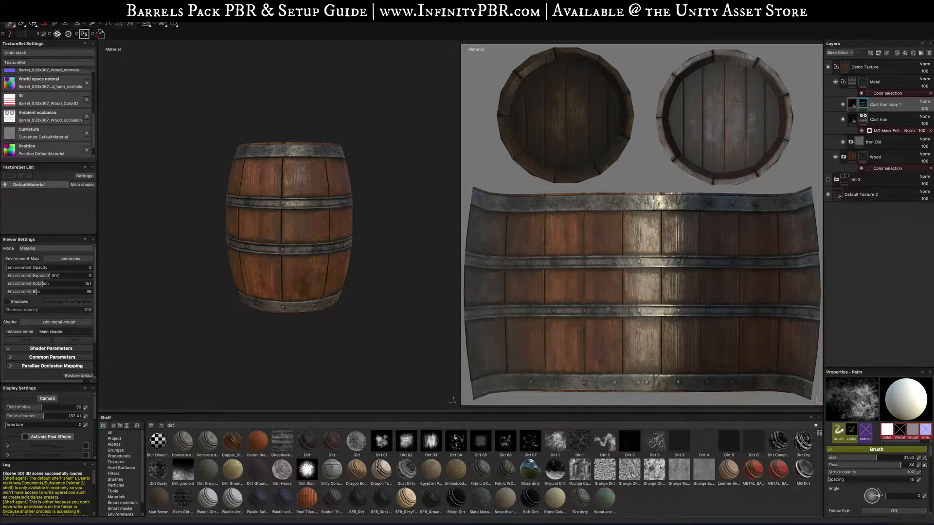
{"action": "mouse_move", "coordinate": [565, 451]}
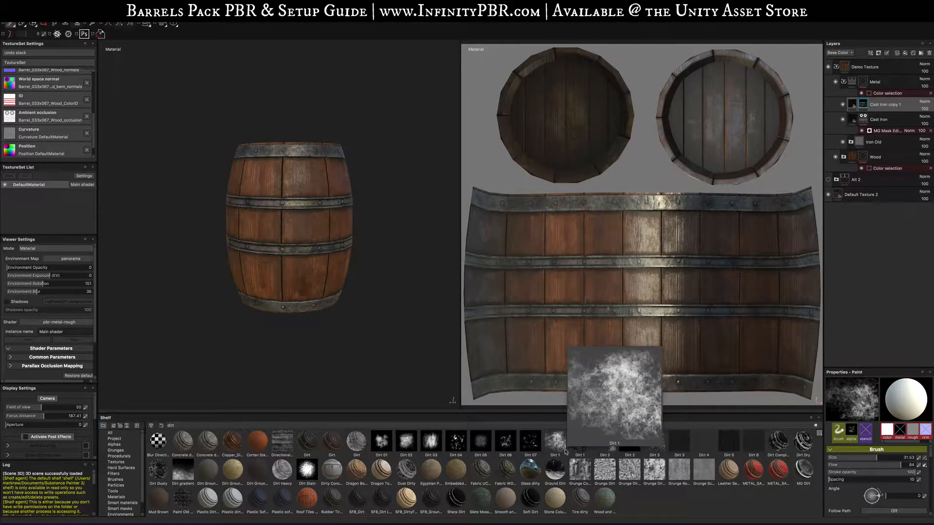
{"action": "mouse_move", "coordinate": [422, 493]}
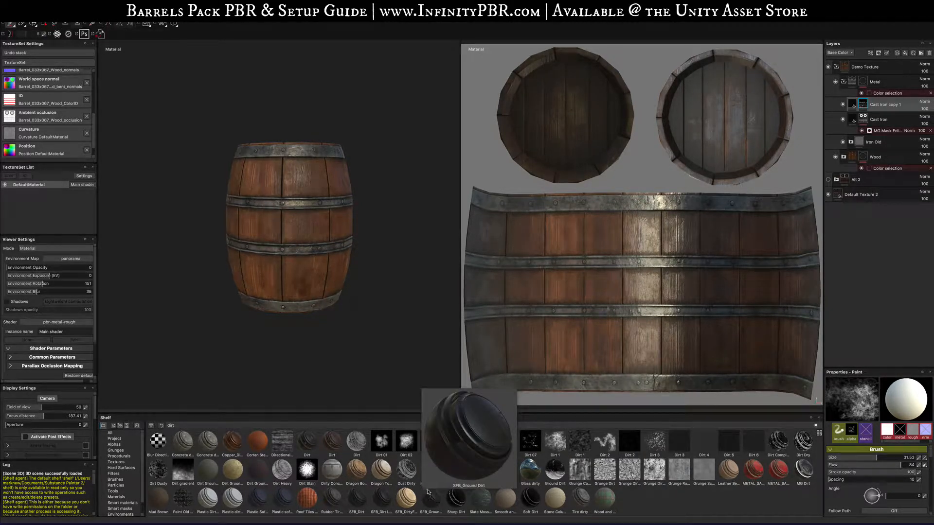
{"action": "mouse_move", "coordinate": [452, 499]}
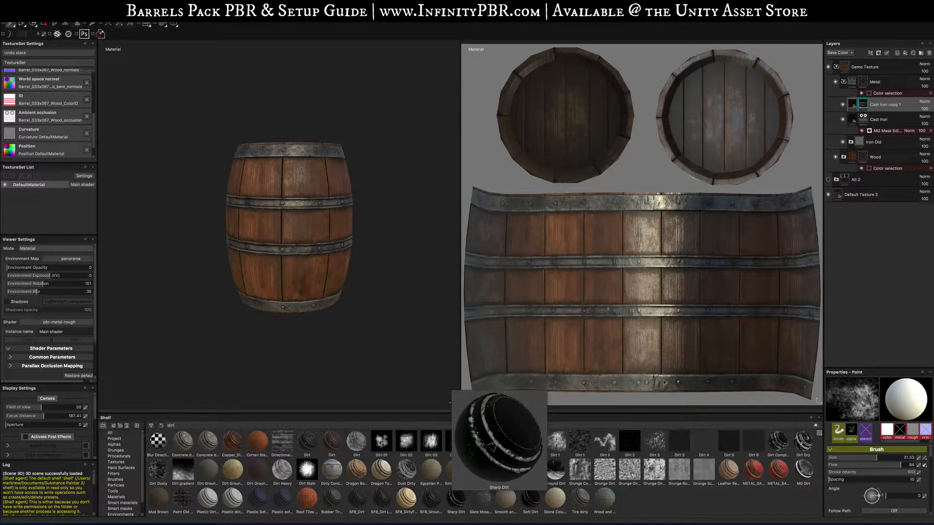
- Duplicate the Cast Iron copy layer and add a black mask to the new copy
{"action": "key", "text": "super+d"}
{"action": "right_click", "coordinate": [881, 106]}
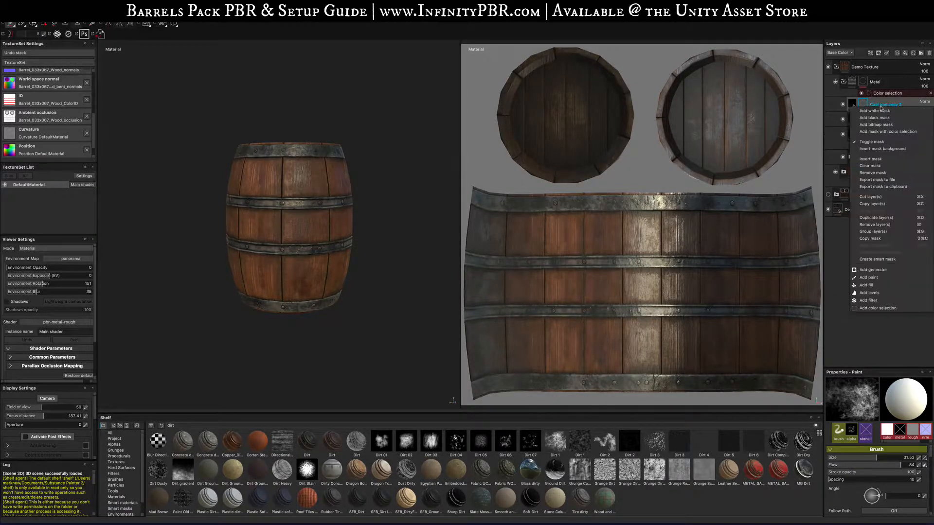
{"action": "left_click", "coordinate": [883, 118]}
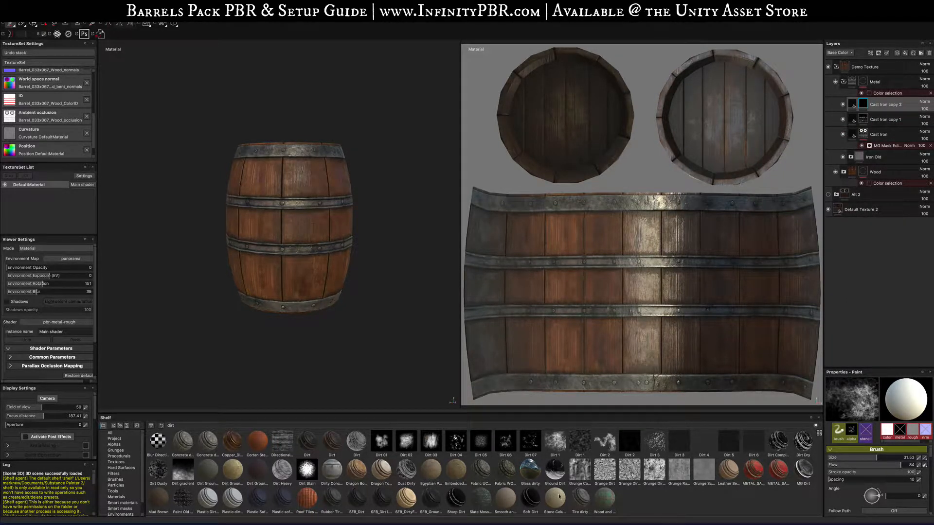
- Apply the Sharp Dirt smart mask to the new Cast Iron copy layer
{"action": "left_click_drag", "start_coordinate": [454, 498], "coordinate": [890, 106]}
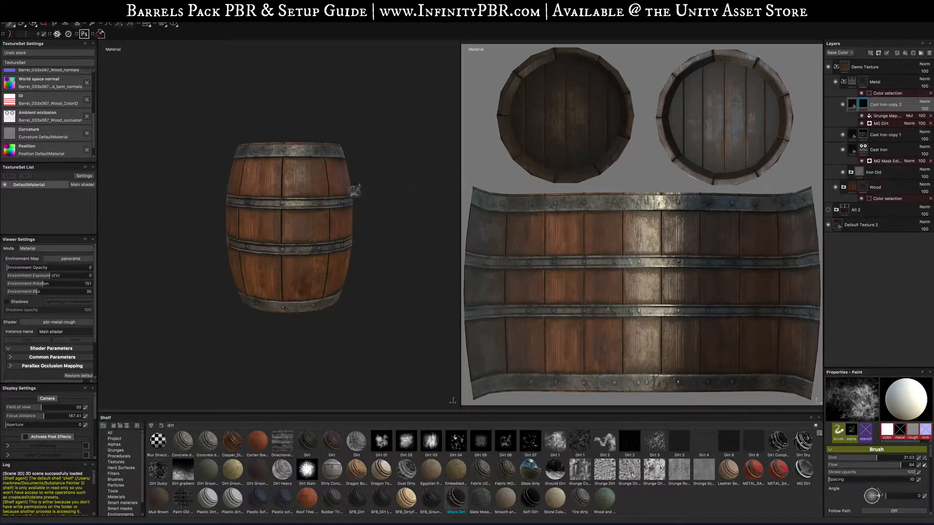
{"action": "scroll", "coordinate": [368, 188], "scroll_direction": "up", "scroll_amount": 8}
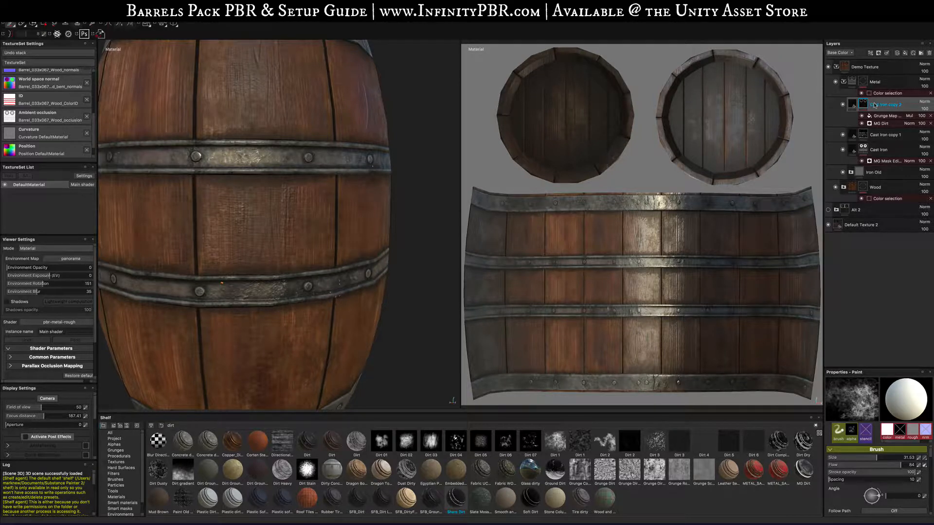
- Delete the Cast Iron copy 2 layer from the Metal folder
{"action": "left_click", "coordinate": [929, 53]}
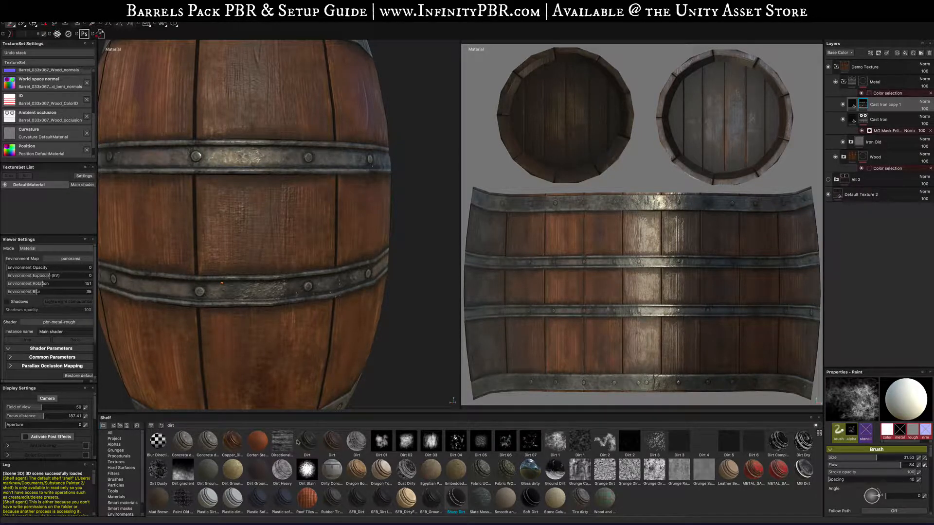
- Search the shelf for SFB_ materials and drop the SFB_Dirt material into the Metal folder as a new layer
{"action": "type", "text": "SF"}
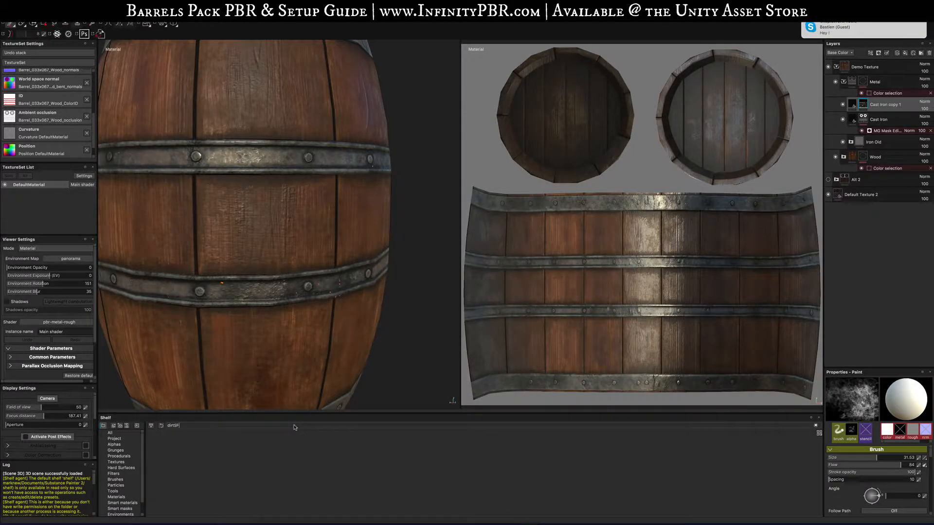
{"action": "type", "text": "SFB"}
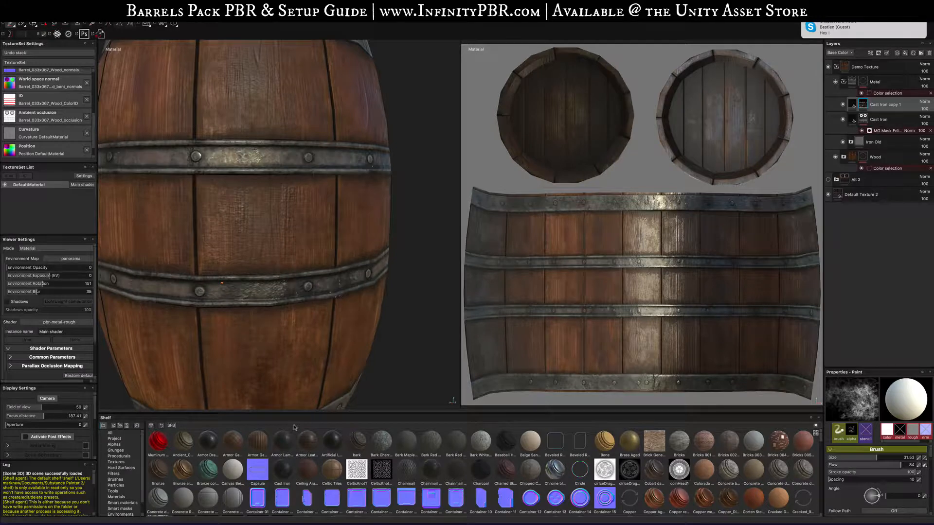
{"action": "type", "text": "_"}
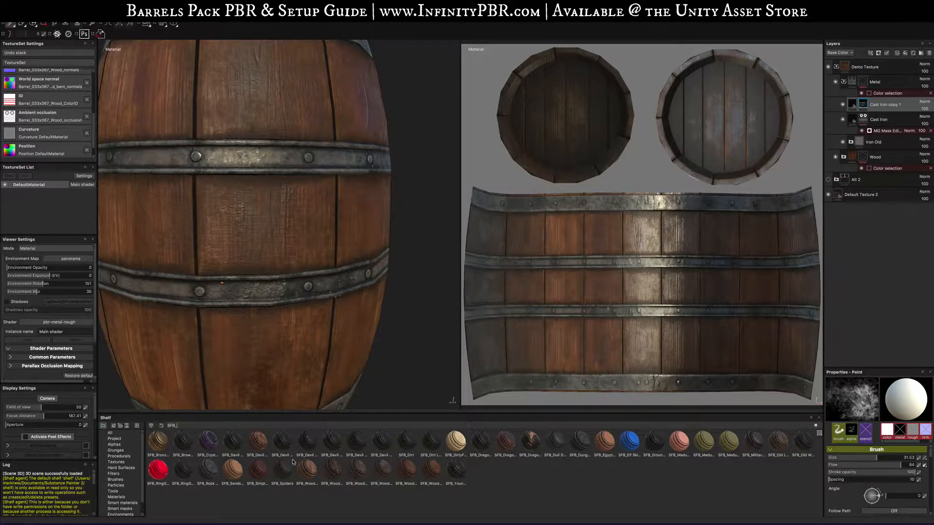
{"action": "mouse_move", "coordinate": [262, 468]}
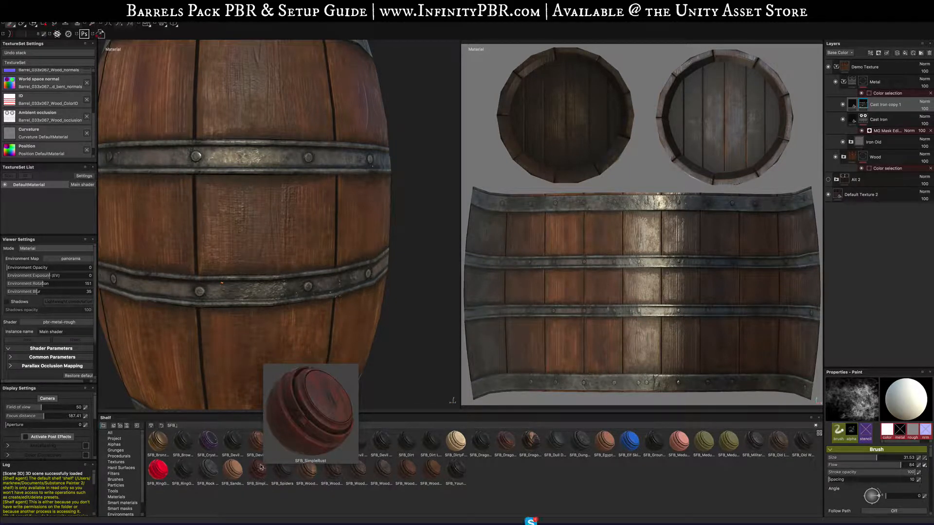
{"action": "mouse_move", "coordinate": [436, 446]}
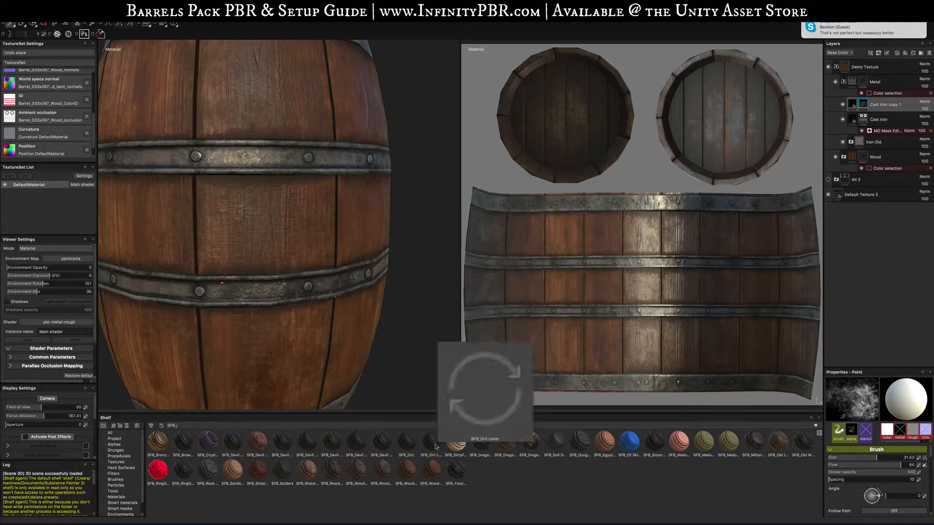
{"action": "left_click_drag", "start_coordinate": [406, 441], "coordinate": [906, 100]}
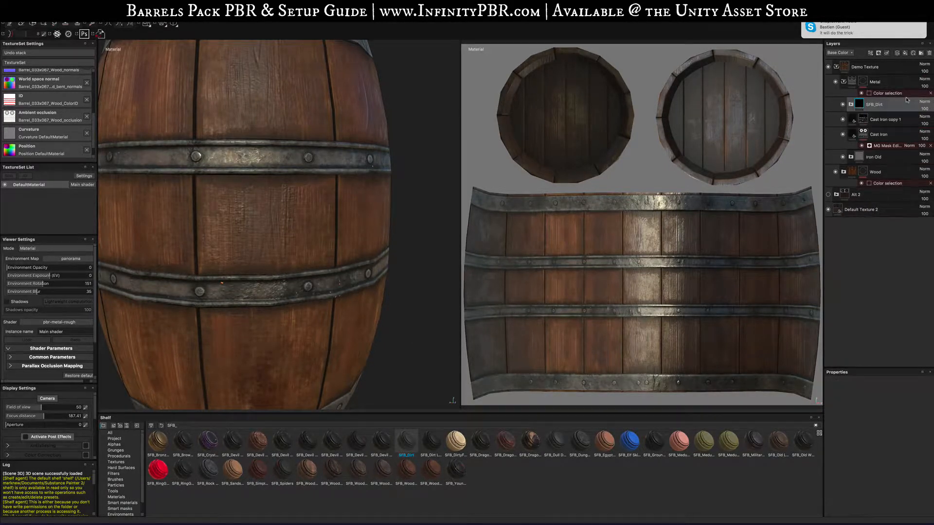
- Toggle the SFB_Dirt layer's visibility to compare the barrel with and without it
{"action": "mouse_move", "coordinate": [311, 154]}
{"action": "left_mouse_down", "text": "alt"}
{"action": "mouse_move", "coordinate": [343, 165]}
{"action": "mouse_move", "coordinate": [312, 166]}
{"action": "left_mouse_up", "text": "alt"}
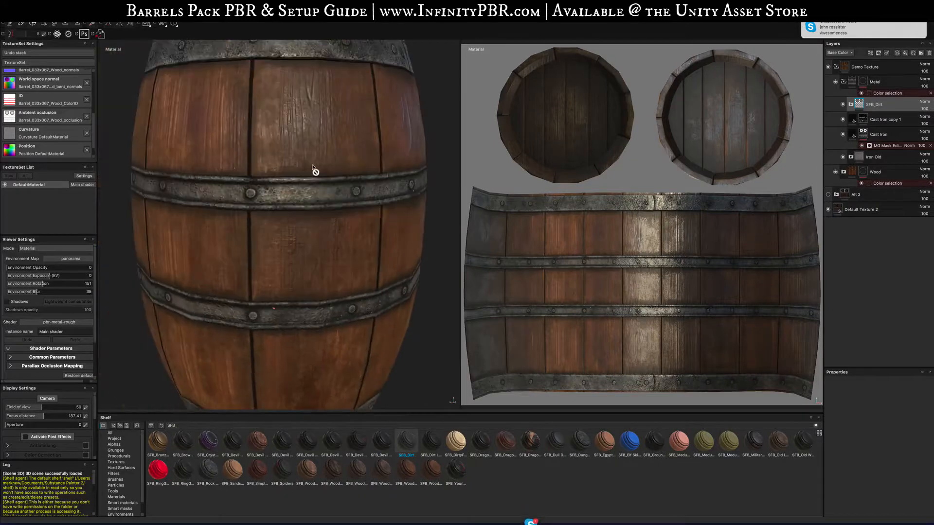
{"action": "scroll", "coordinate": [329, 195], "scroll_direction": "up", "scroll_amount": 3}
{"action": "scroll", "coordinate": [328, 195], "scroll_direction": "down", "scroll_amount": 8}
{"action": "left_click_drag", "start_coordinate": [337, 199], "coordinate": [308, 214], "text": "alt"}
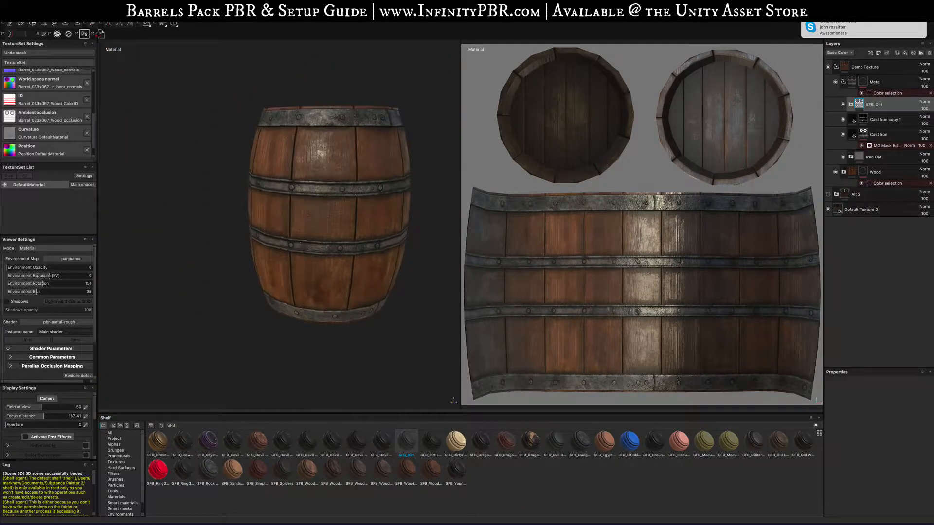
{"action": "left_click", "coordinate": [843, 104]}
{"action": "left_click_drag", "start_coordinate": [423, 256], "coordinate": [365, 242], "text": "alt"}
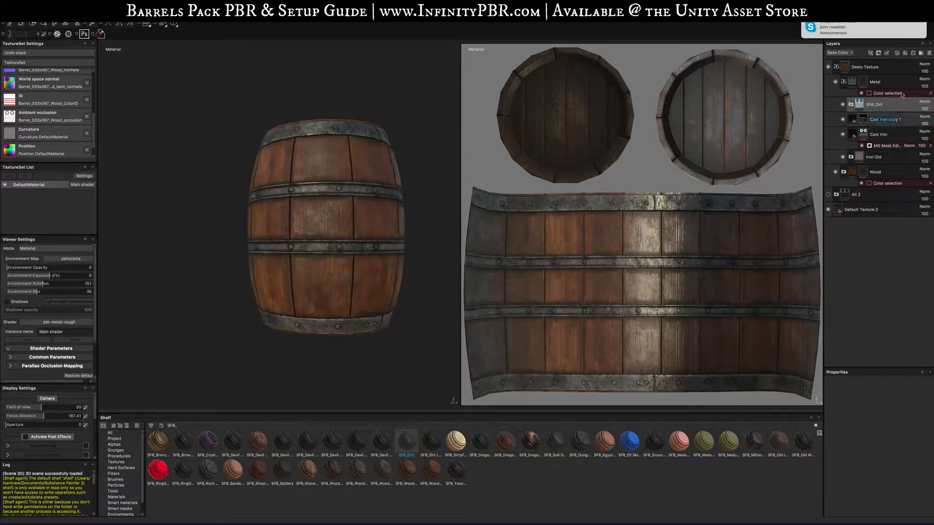
- Collapse the Metal folder and add a new folder named Dirt at the top of the layer stack
{"action": "left_click", "coordinate": [844, 82]}
{"action": "left_click", "coordinate": [878, 83]}
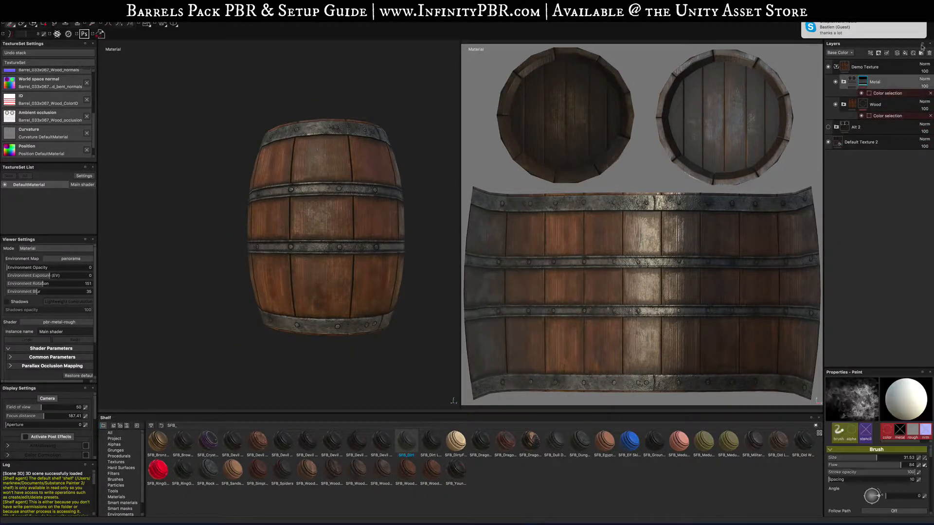
{"action": "left_click", "coordinate": [920, 52]}
{"action": "double_click", "coordinate": [873, 83]}
{"action": "type", "text": "D"}
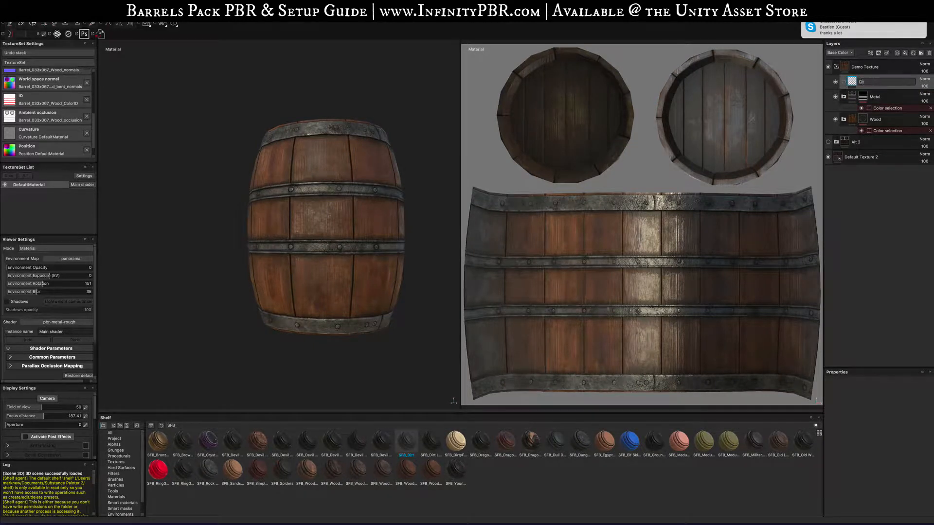
{"action": "type", "text": "irt"}
{"action": "key", "text": "Return"}
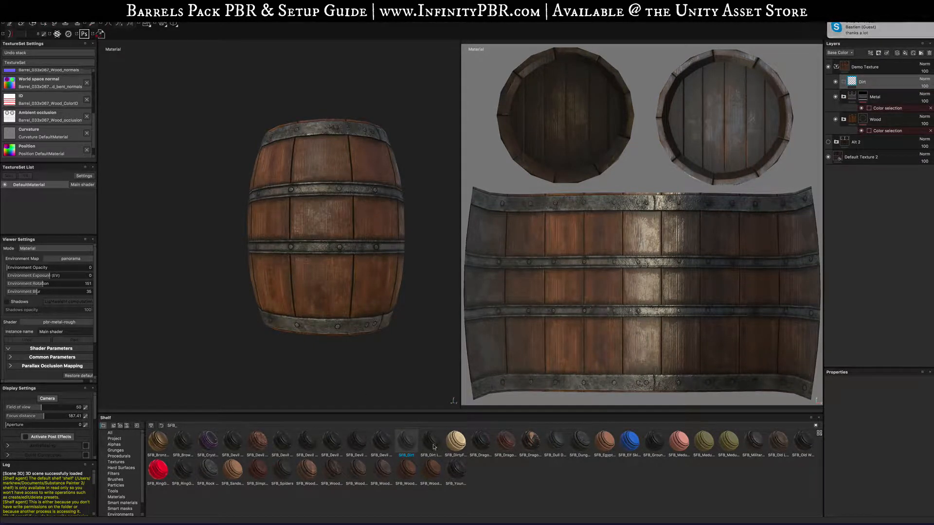
- Drop the SFB_Dirt Layer smart material into the Dirt folder and toggle its visibility to compare
{"action": "left_click_drag", "start_coordinate": [431, 440], "coordinate": [879, 85]}
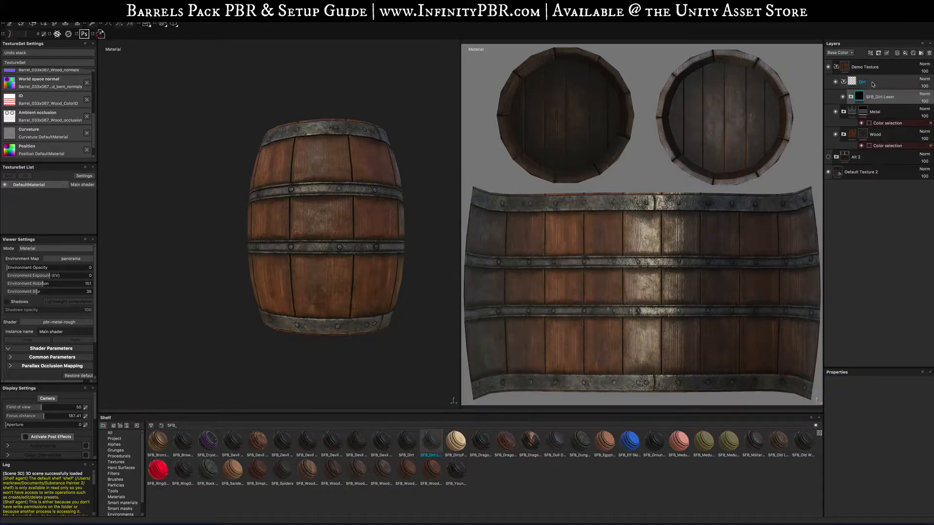
{"action": "left_click_drag", "start_coordinate": [391, 244], "coordinate": [430, 254], "text": "alt"}
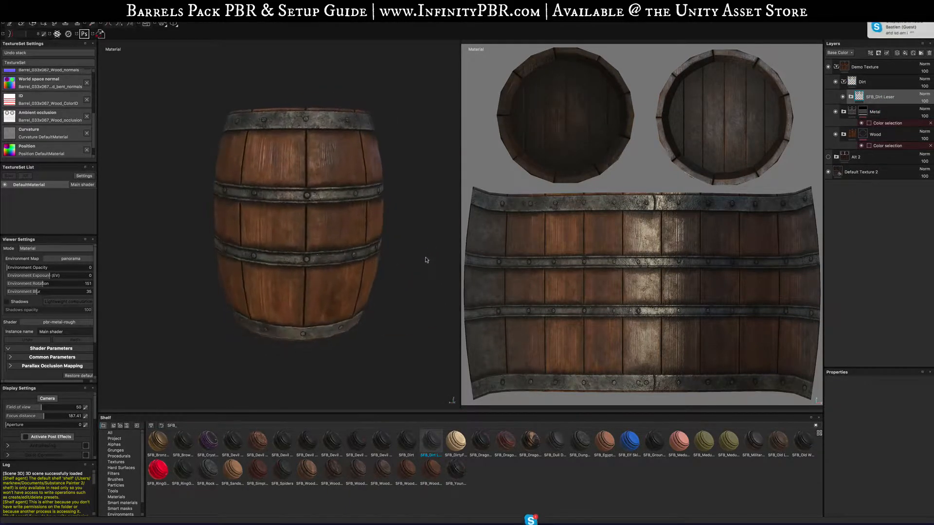
{"action": "left_click", "coordinate": [842, 97]}
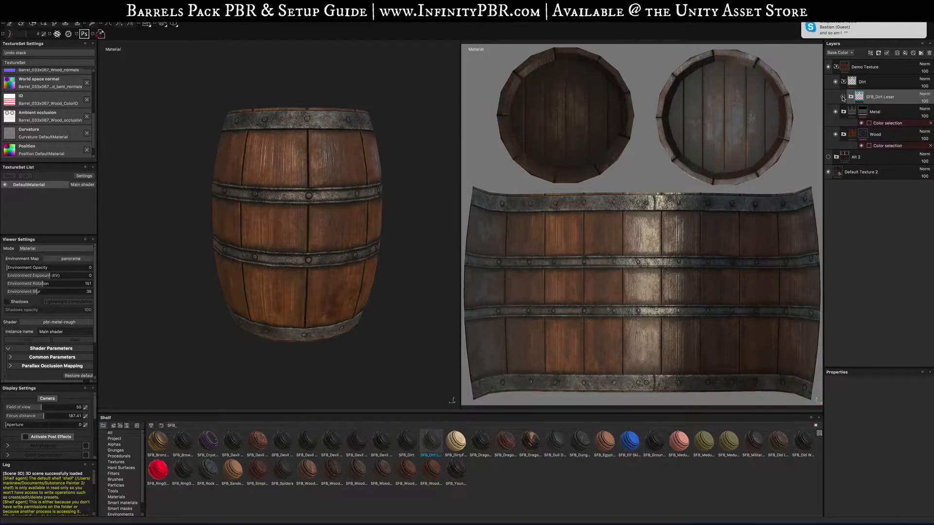
{"action": "left_click", "coordinate": [843, 98]}
{"action": "left_click", "coordinate": [842, 98]}
{"action": "left_click", "coordinate": [843, 98]}
{"action": "left_click", "coordinate": [843, 98]}
{"action": "left_click", "coordinate": [843, 98]}
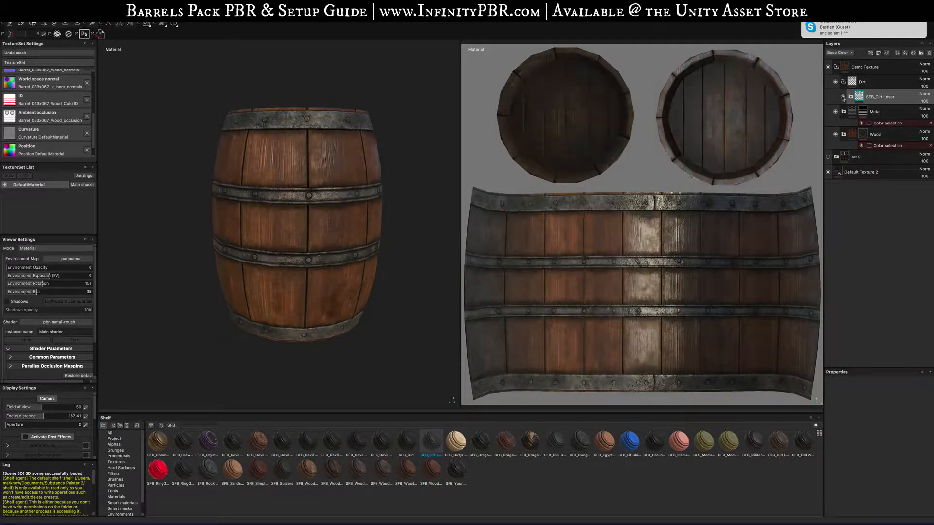
- Expand the SFB_Dirt Layer and inspect its AO Dirt, Dirt color, Dirt mask and Dirt base color sublayers and effects
{"action": "left_click", "coordinate": [850, 97]}
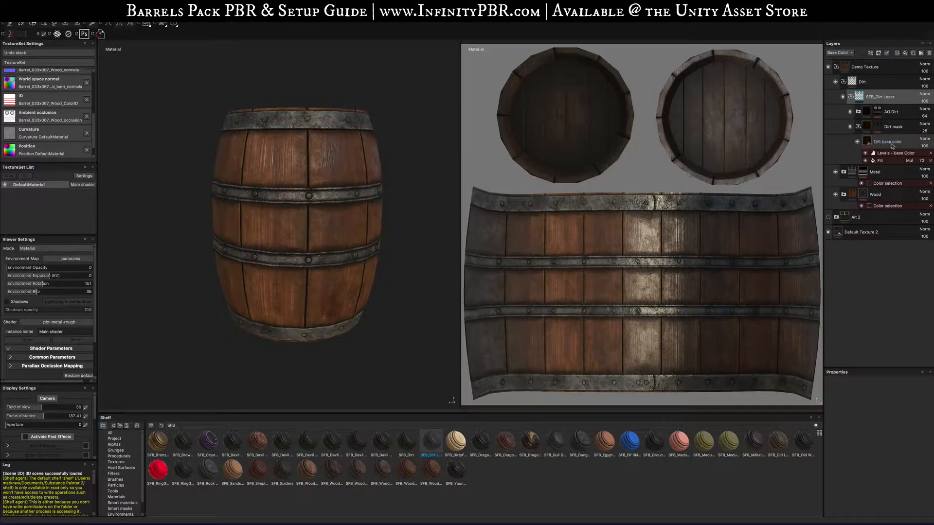
{"action": "left_click", "coordinate": [885, 160]}
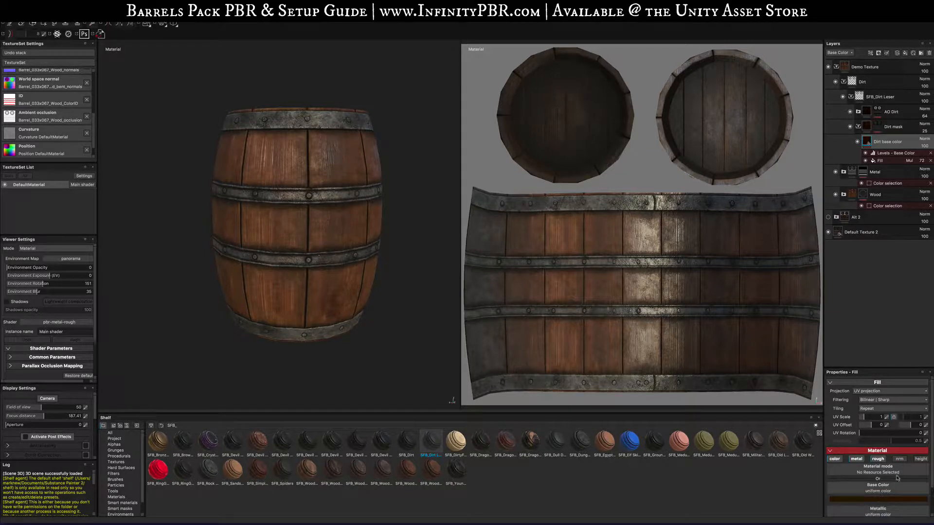
{"action": "left_click", "coordinate": [878, 126]}
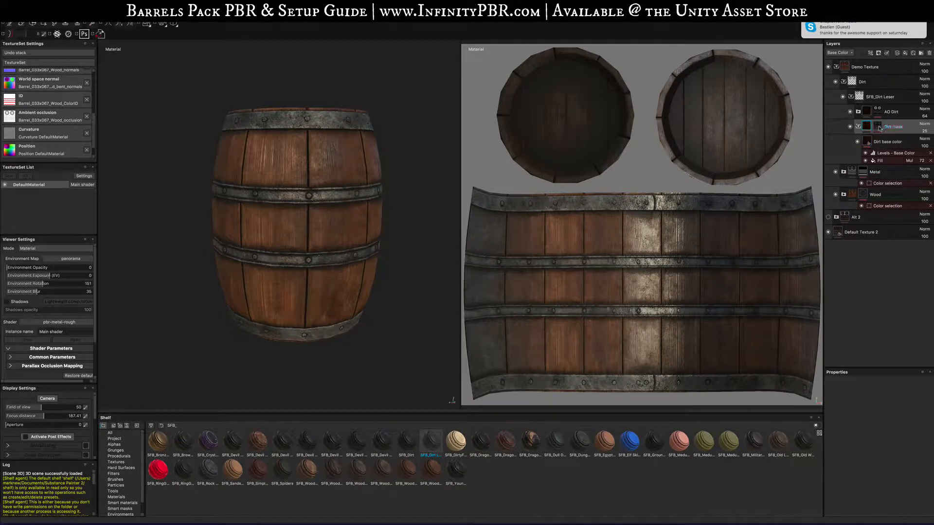
{"action": "left_click", "coordinate": [867, 114]}
{"action": "left_click", "coordinate": [858, 112]}
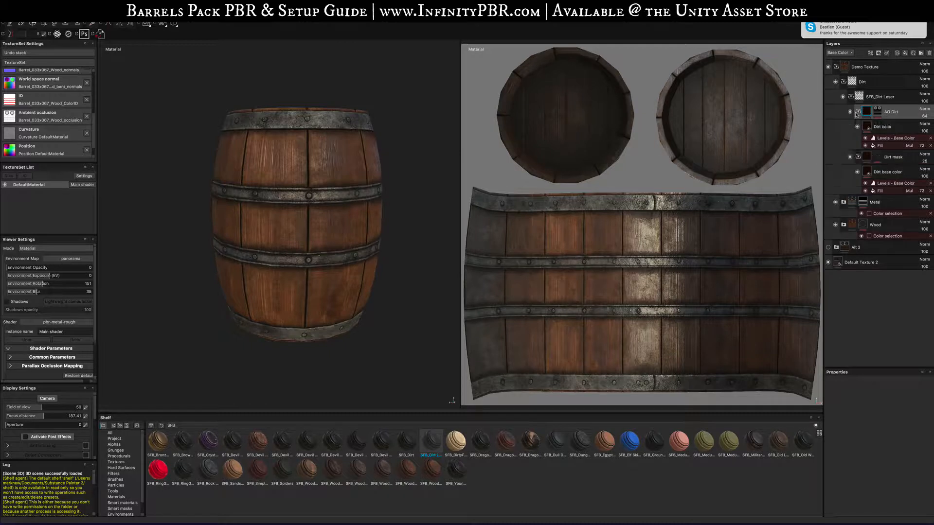
{"action": "left_click", "coordinate": [868, 127]}
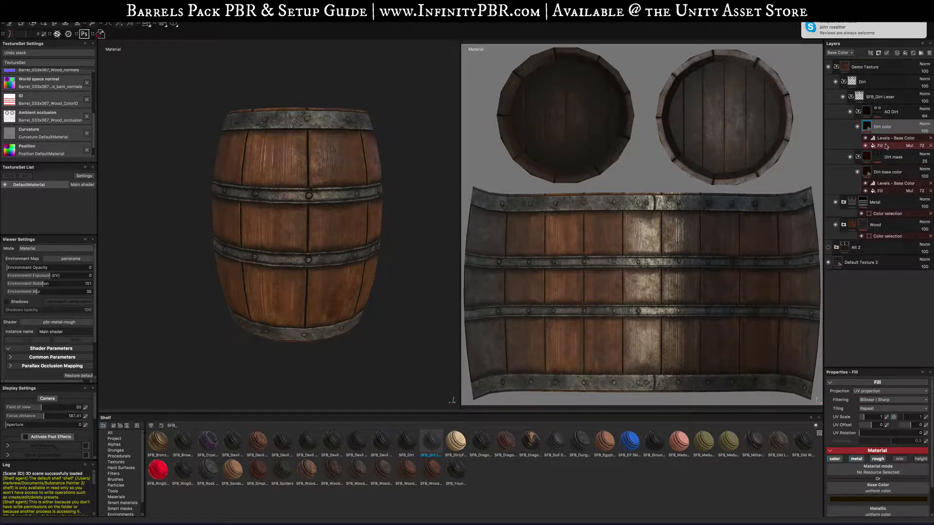
{"action": "left_click", "coordinate": [882, 190]}
{"action": "left_click", "coordinate": [884, 184]}
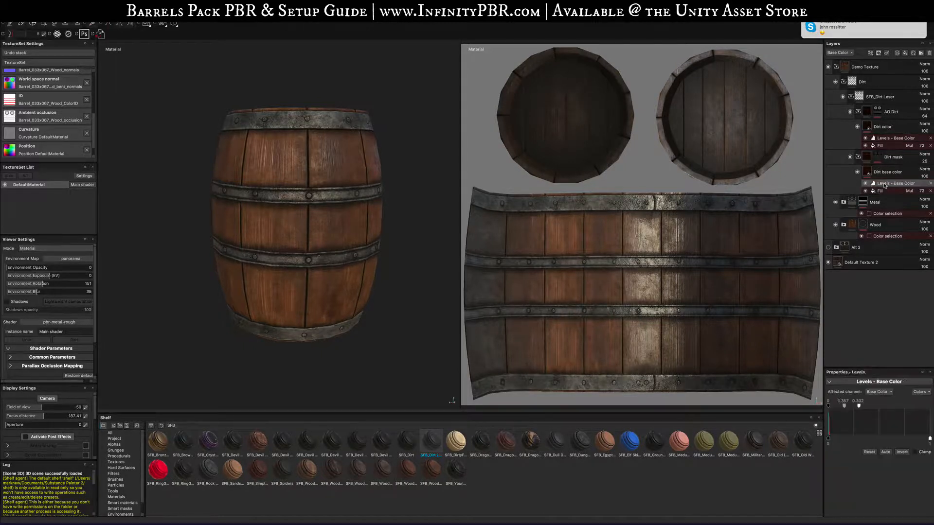
{"action": "left_click", "coordinate": [885, 172]}
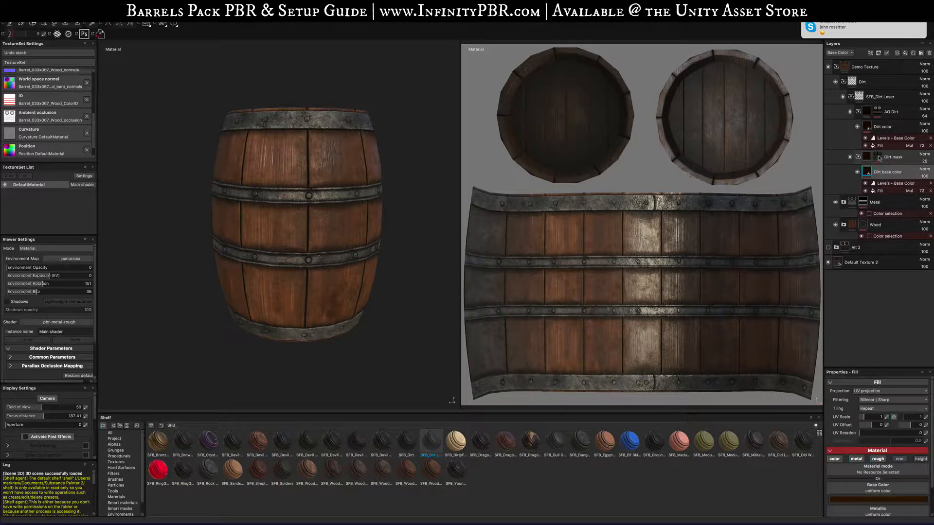
{"action": "left_click", "coordinate": [878, 158]}
{"action": "left_click", "coordinate": [888, 146]}
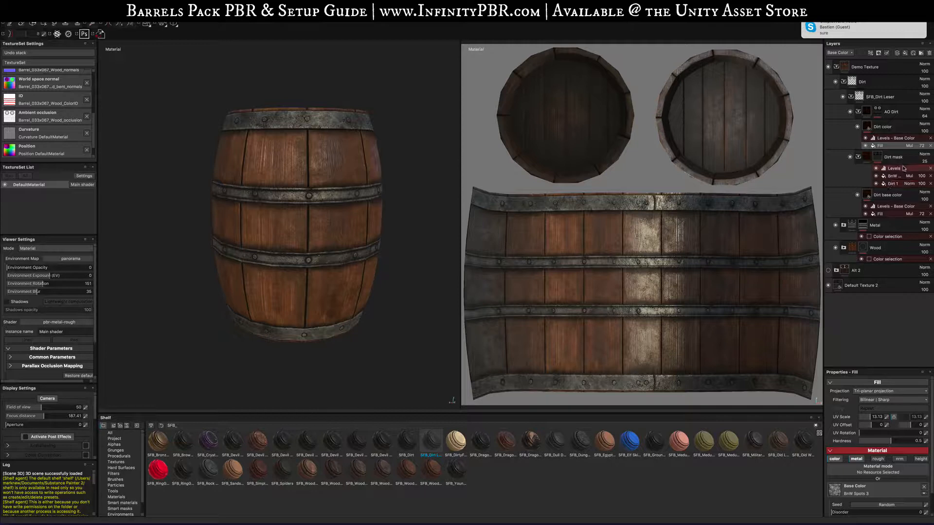
{"action": "left_click", "coordinate": [890, 138]}
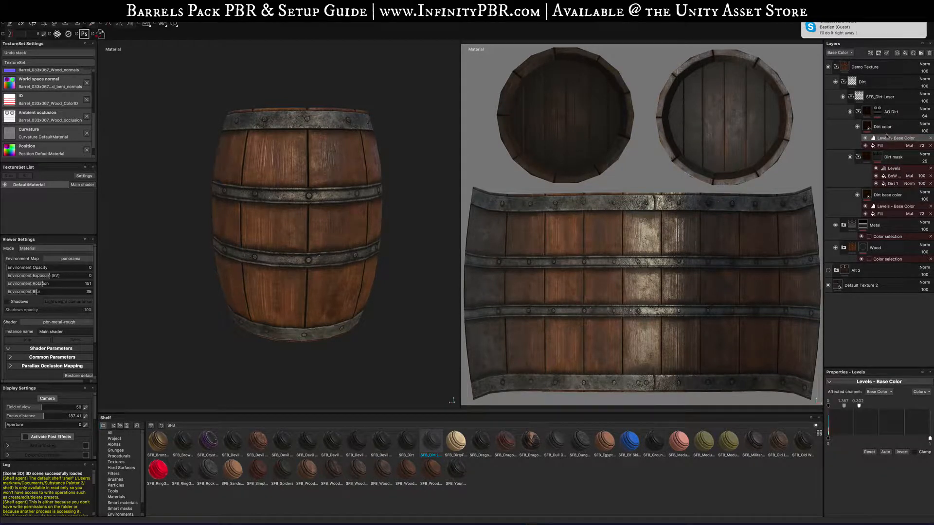
{"action": "left_click", "coordinate": [858, 112]}
{"action": "left_click", "coordinate": [858, 127]}
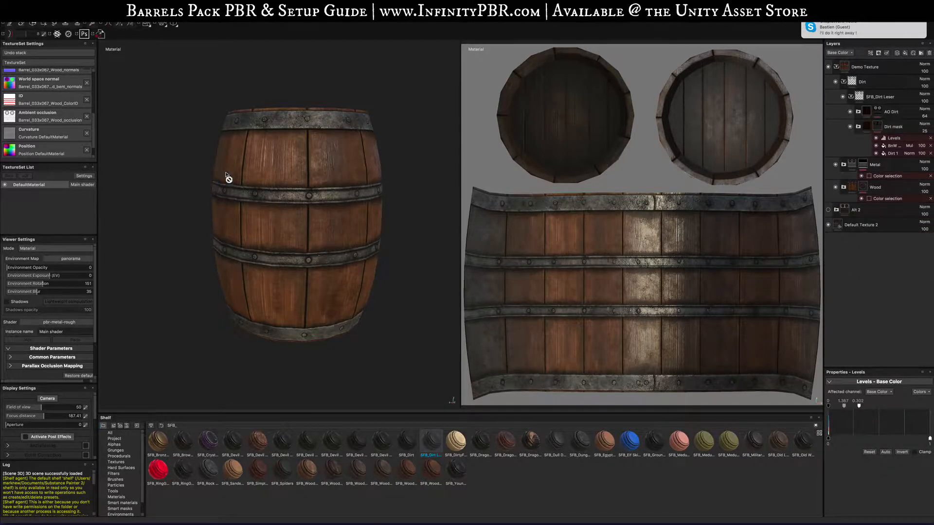
- Toggle the Dirt and Metal folders' visibility to compare the close-up barrel with and without them
{"action": "left_click_drag", "start_coordinate": [226, 176], "coordinate": [338, 264], "text": "alt"}
{"action": "scroll", "coordinate": [336, 208], "scroll_direction": "up", "scroll_amount": 5}
{"action": "scroll", "coordinate": [321, 272], "scroll_direction": "up", "scroll_amount": 3}
{"action": "scroll", "coordinate": [322, 272], "scroll_direction": "up", "scroll_amount": 4}
{"action": "left_click", "coordinate": [835, 81]}
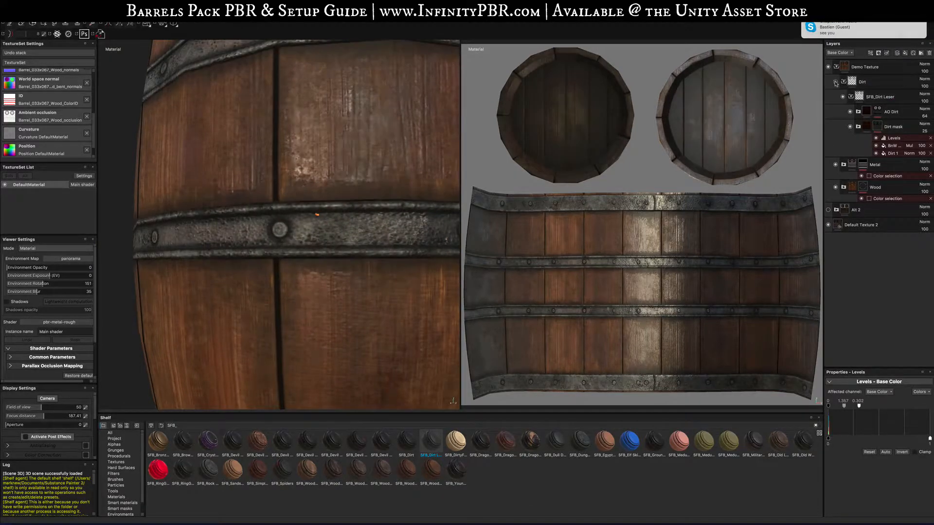
{"action": "left_click", "coordinate": [835, 82]}
{"action": "left_click", "coordinate": [835, 165]}
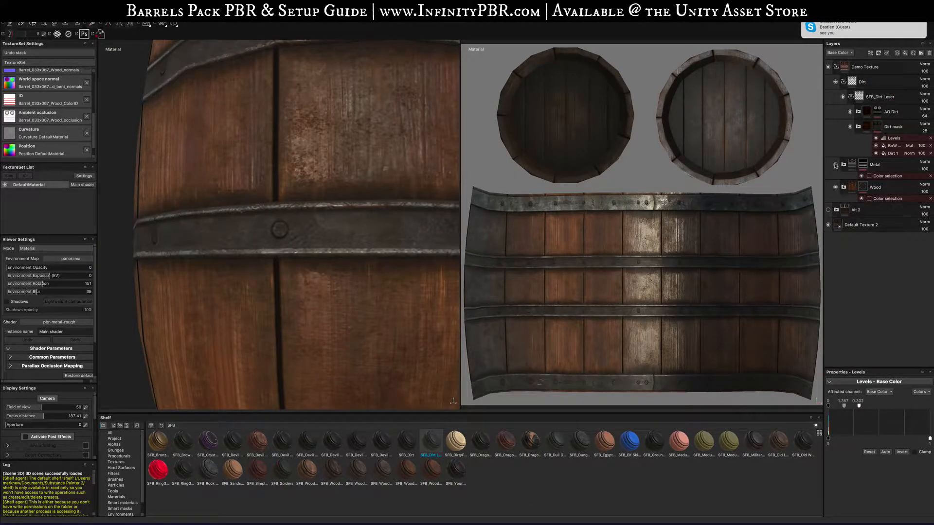
{"action": "left_click", "coordinate": [835, 164]}
- Expand the Metal folder and toggle each iron layer's visibility to compare their contributions
{"action": "left_click", "coordinate": [844, 164]}
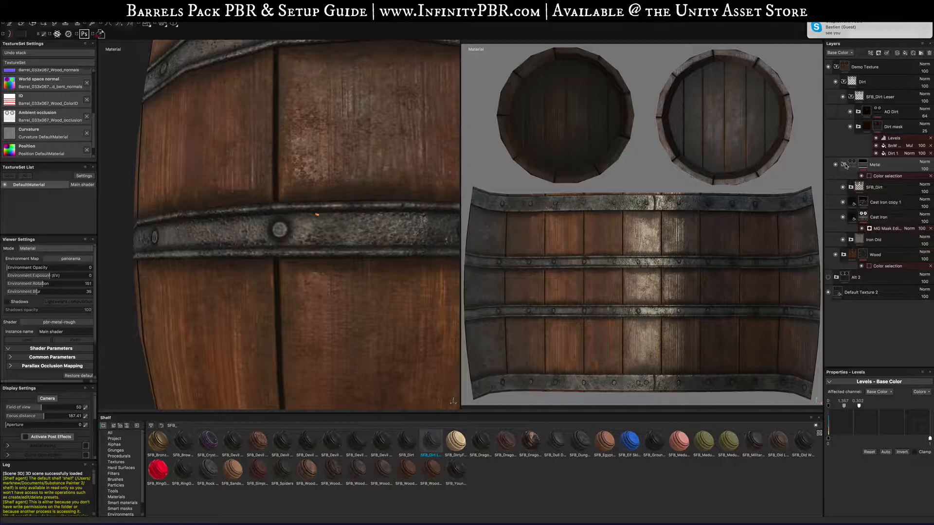
{"action": "left_click", "coordinate": [843, 188]}
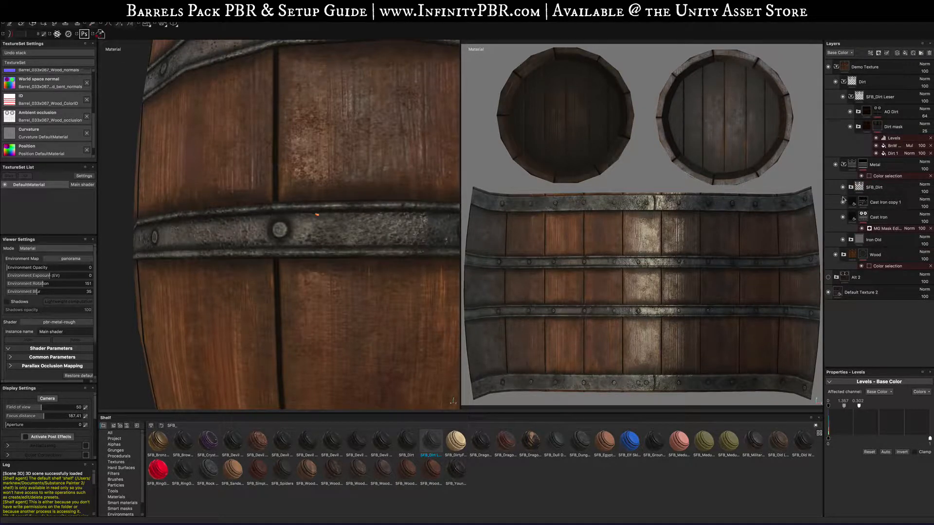
{"action": "left_click", "coordinate": [843, 202]}
{"action": "left_click", "coordinate": [843, 202]}
{"action": "left_click", "coordinate": [843, 218]}
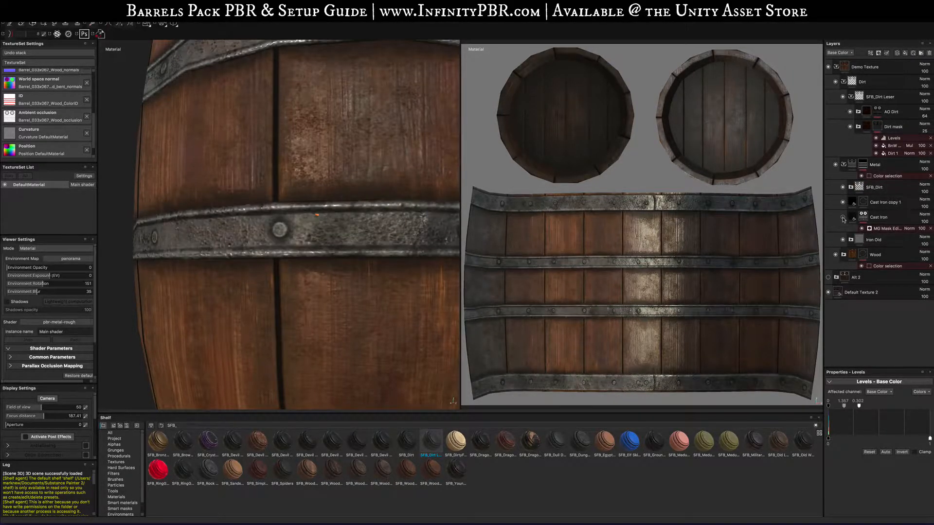
{"action": "left_click", "coordinate": [843, 218]}
{"action": "left_click", "coordinate": [843, 240]}
{"action": "left_click", "coordinate": [843, 240]}
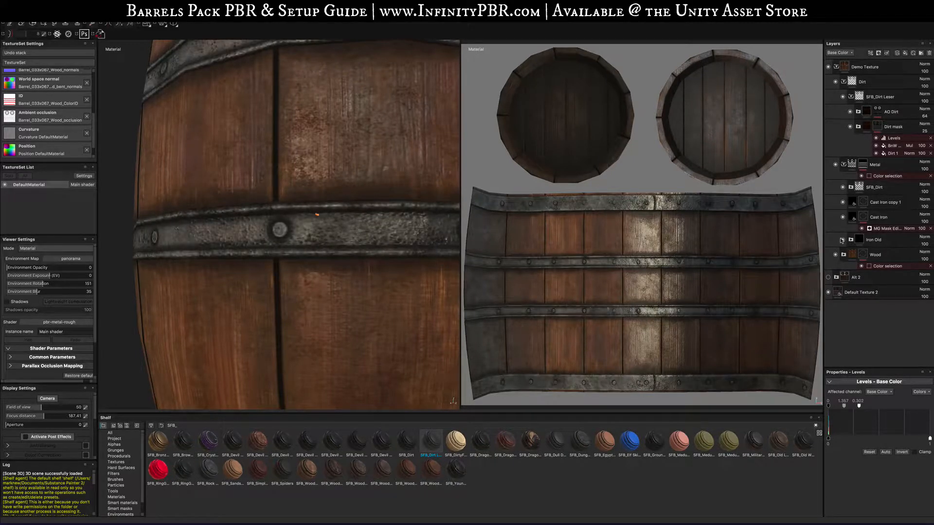
- Toggle the Metal folder and SFB_Dirt layer visibility again and select the Cast Iron copy 1 layer
{"action": "left_click", "coordinate": [836, 165]}
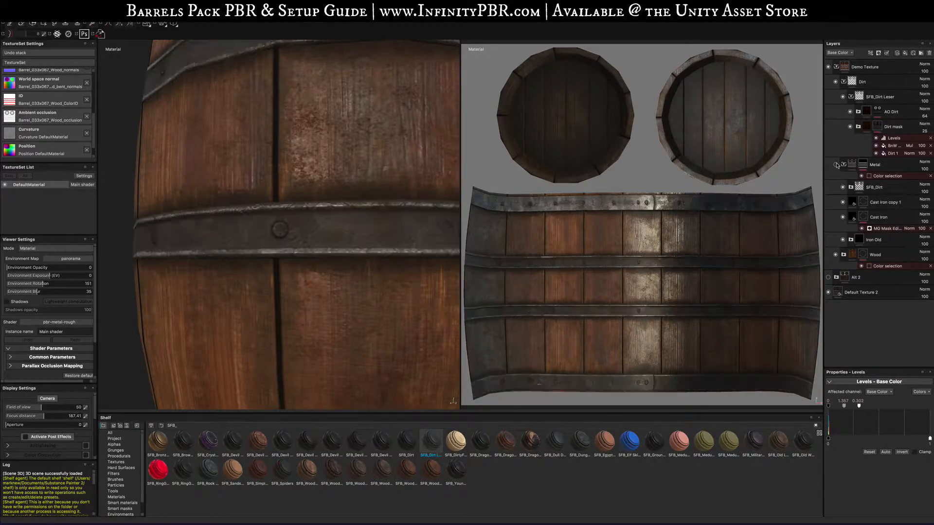
{"action": "left_click", "coordinate": [836, 165]}
{"action": "left_click", "coordinate": [836, 165]}
{"action": "left_click", "coordinate": [836, 165]}
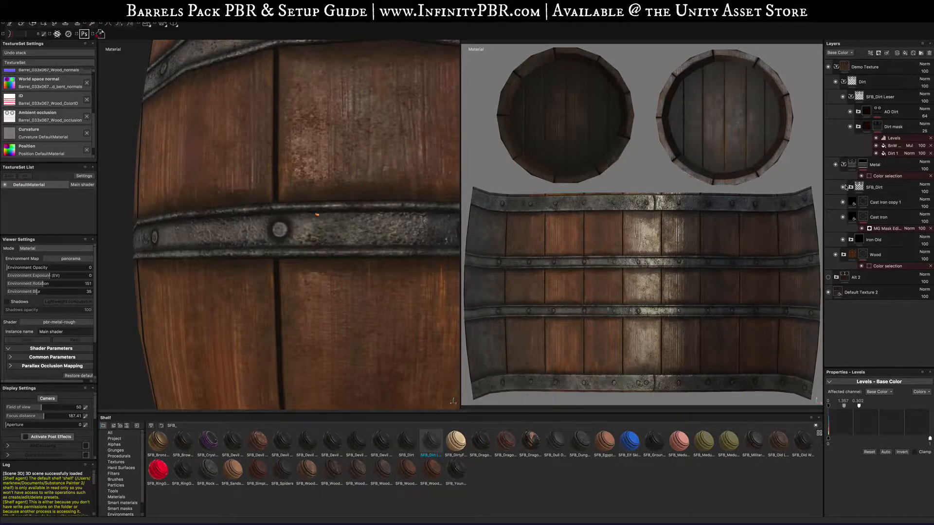
{"action": "left_click", "coordinate": [843, 188]}
{"action": "left_click", "coordinate": [843, 208]}
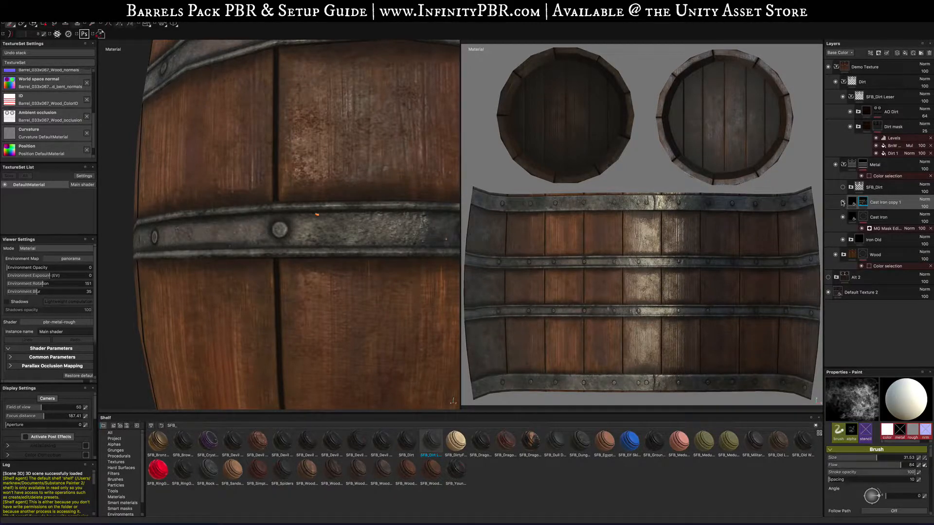
- Toggle the Cast Iron copy 1, Cast Iron and SFB_Dirt layers' visibility to compare the iron band's look
{"action": "left_click", "coordinate": [843, 203]}
{"action": "left_click", "coordinate": [843, 218]}
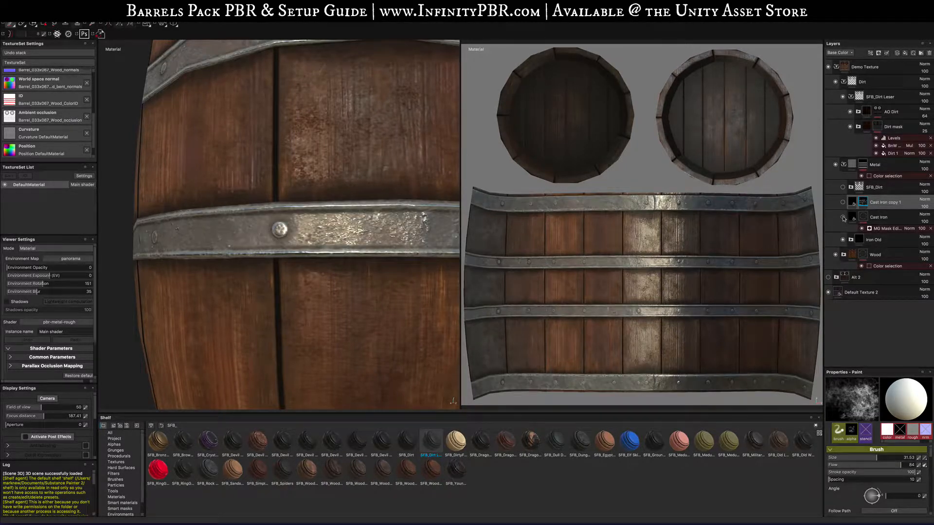
{"action": "left_click", "coordinate": [843, 202]}
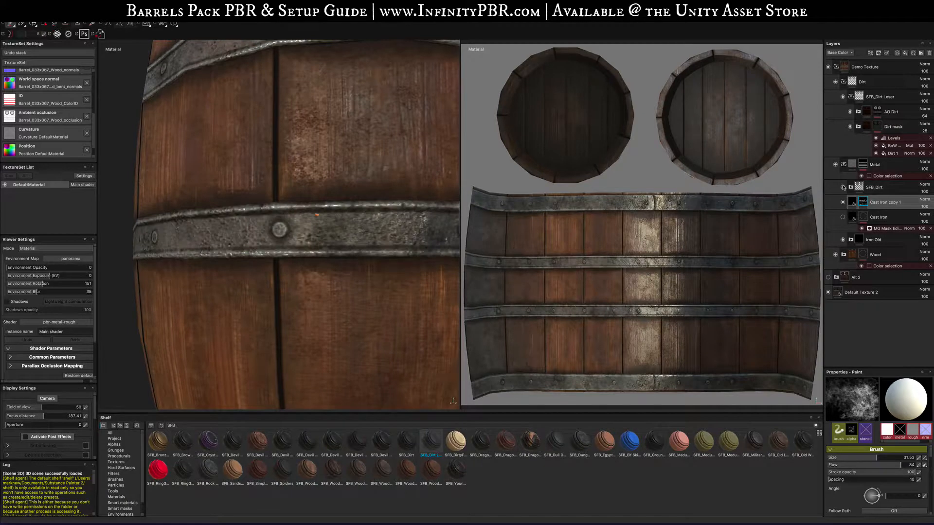
{"action": "left_click", "coordinate": [843, 202]}
{"action": "left_click", "coordinate": [843, 216]}
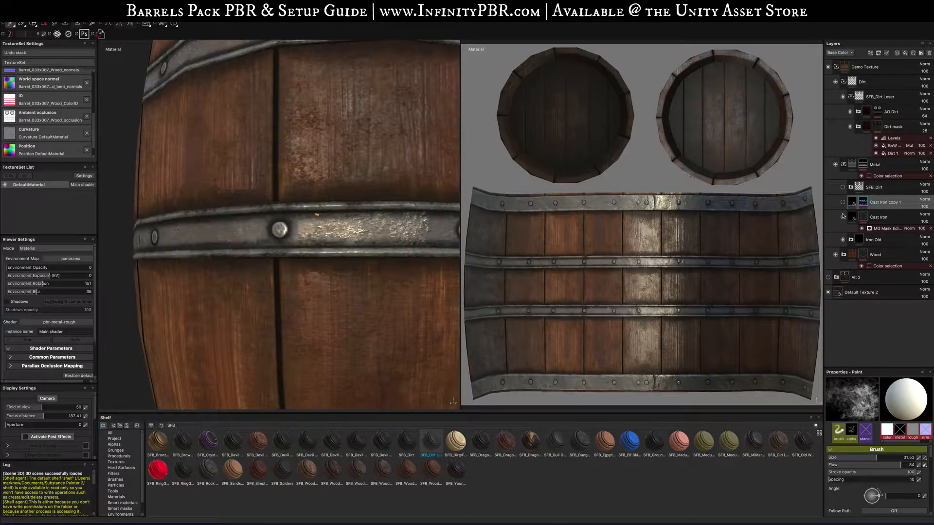
{"action": "left_click", "coordinate": [843, 202]}
{"action": "left_click", "coordinate": [843, 188]}
- Paint dirt strokes on the iron band in the 3D view and undo them
{"action": "left_click_drag", "start_coordinate": [295, 236], "coordinate": [263, 272], "text": "alt"}
{"action": "scroll", "coordinate": [347, 221], "scroll_direction": "up", "scroll_amount": 3}
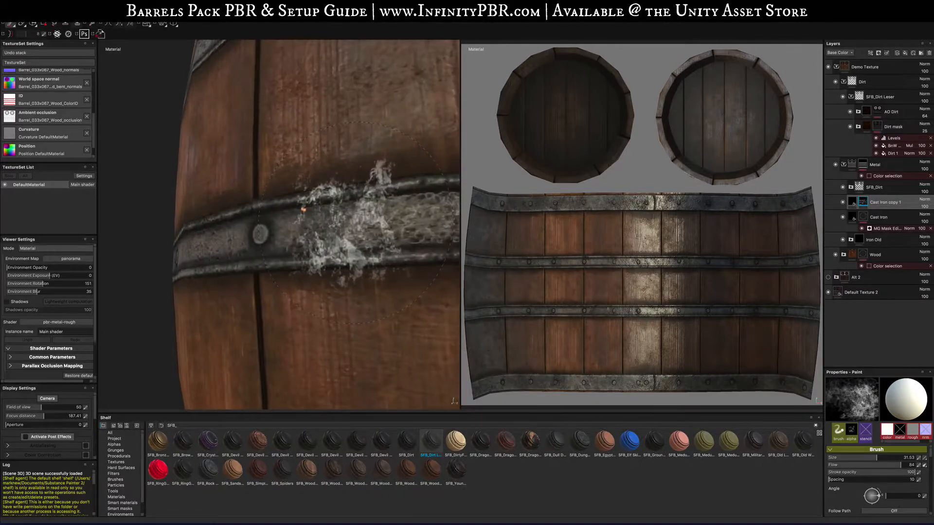
{"action": "left_click_drag", "start_coordinate": [275, 156], "coordinate": [266, 214]}
{"action": "key", "text": "ctrl+z"}
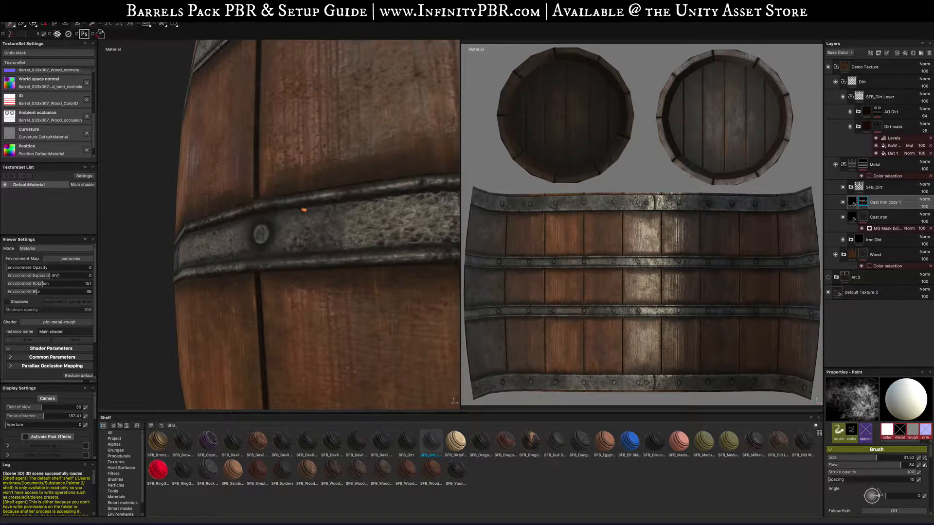
- Add a new fill layer above the SFB_Dirt layer in the Metal folder and toggle its metal channel
{"action": "scroll", "coordinate": [591, 313], "scroll_direction": "up", "scroll_amount": 10}
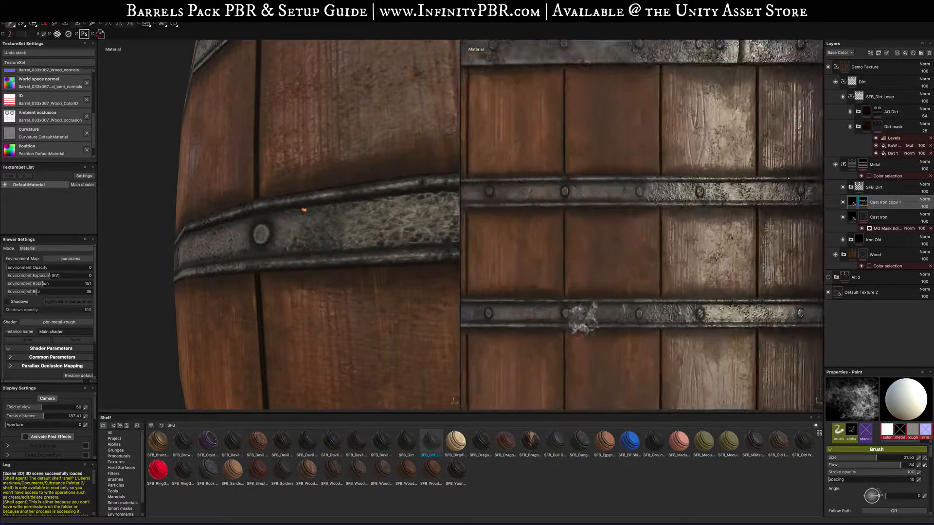
{"action": "scroll", "coordinate": [582, 321], "scroll_direction": "up", "scroll_amount": 3}
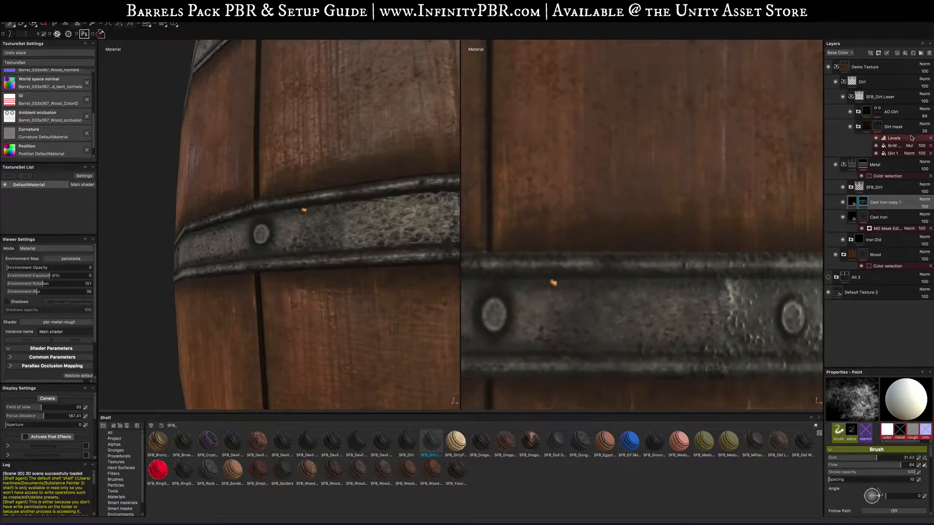
{"action": "left_click", "coordinate": [878, 190]}
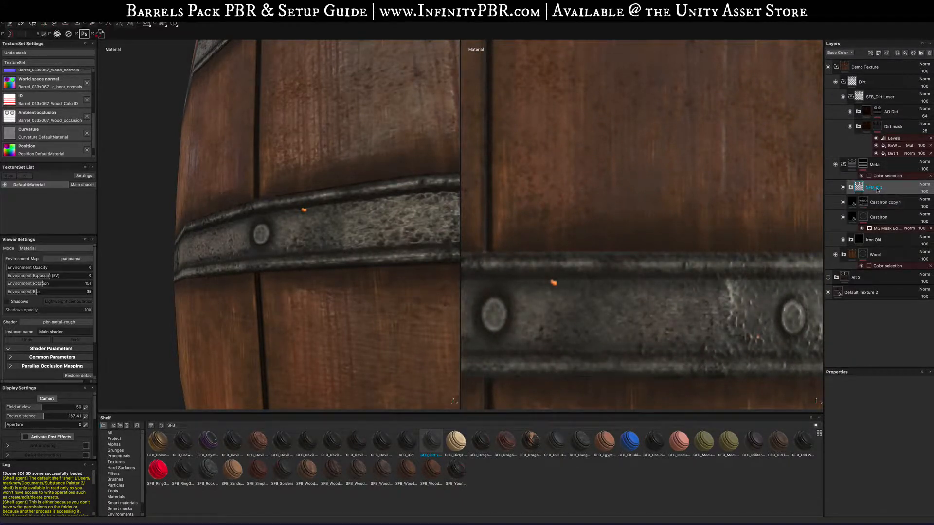
{"action": "left_click", "coordinate": [904, 53]}
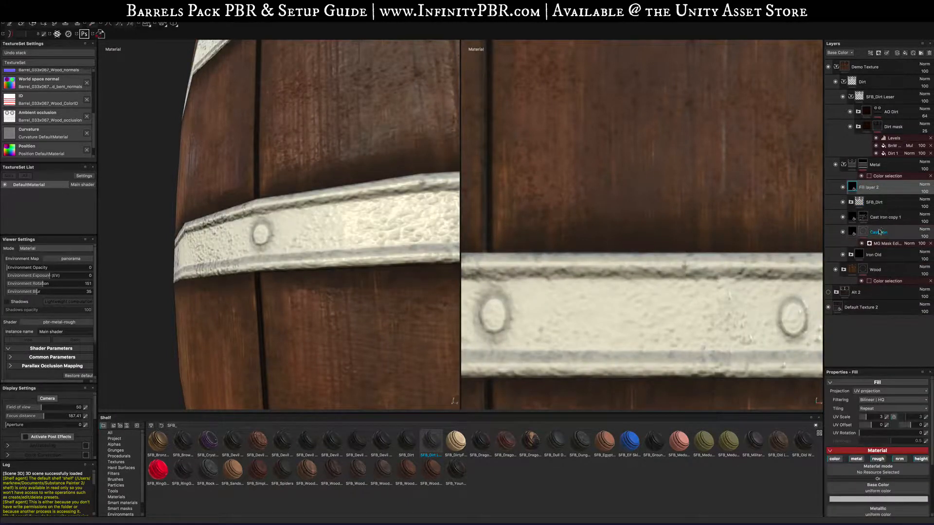
{"action": "left_click", "coordinate": [858, 460]}
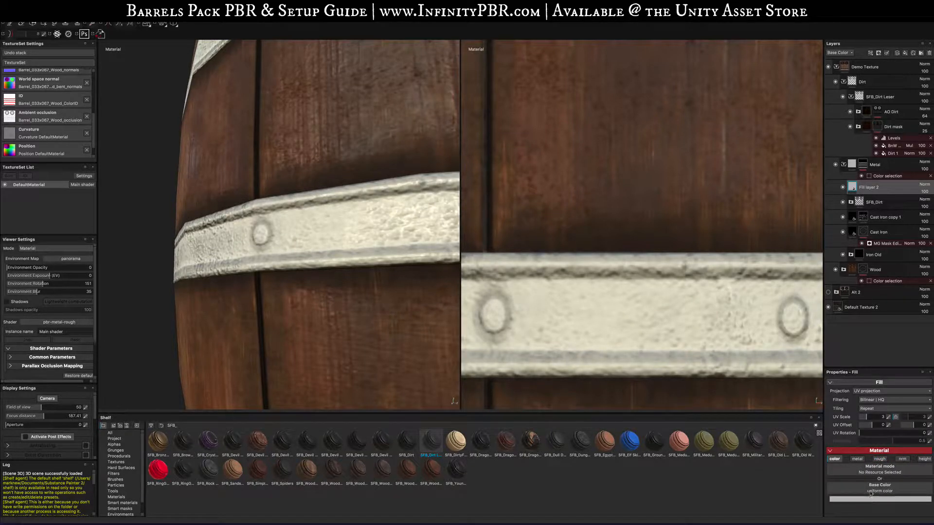
- Add a black mask to the fill layer and adjust the paint brush's size and alpha settings
{"action": "right_click", "coordinate": [858, 187]}
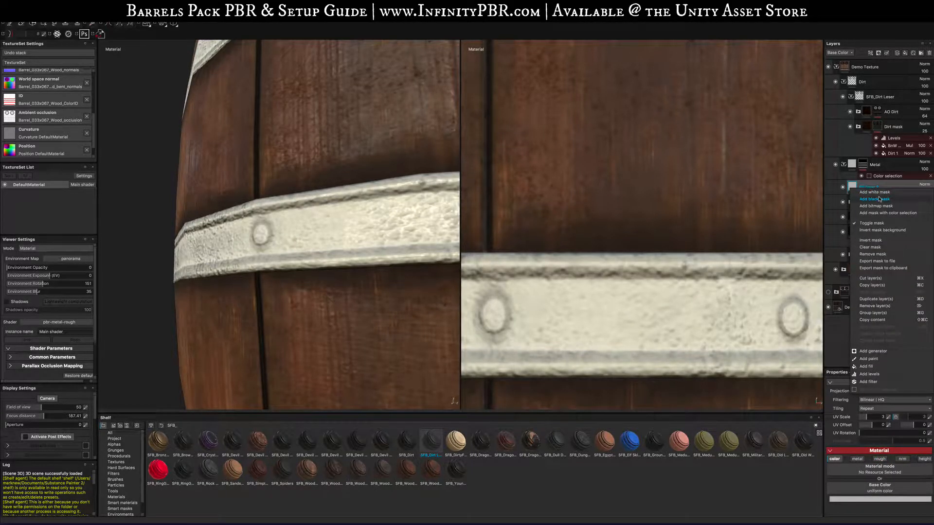
{"action": "left_click", "coordinate": [880, 199]}
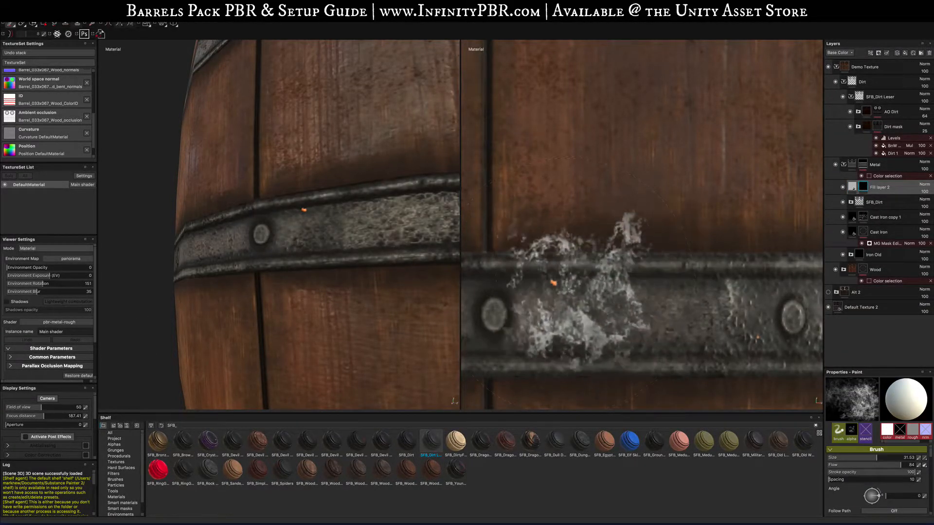
{"action": "right_click_drag", "start_coordinate": [554, 282], "coordinate": [469, 282], "text": "ctrl"}
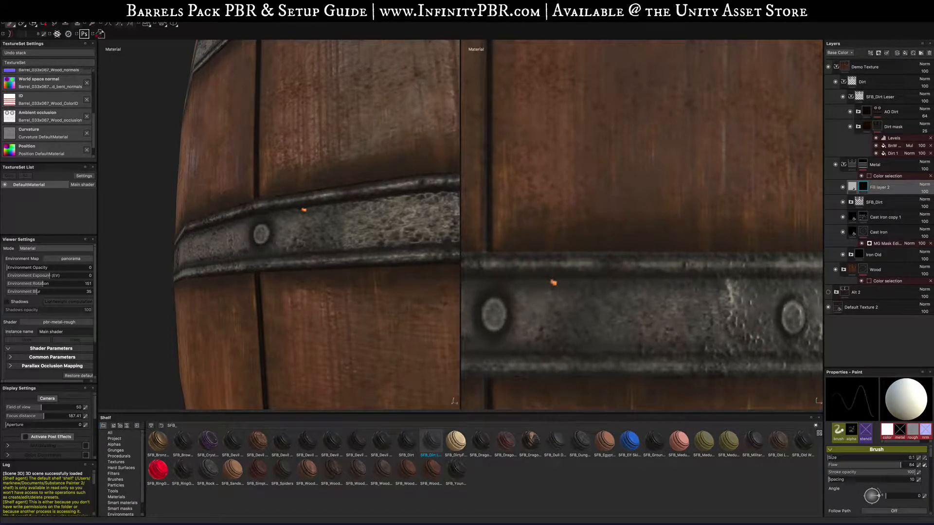
{"action": "scroll", "coordinate": [857, 493], "scroll_direction": "down", "scroll_amount": 3}
{"action": "left_click_drag", "start_coordinate": [860, 489], "coordinate": [828, 487]}
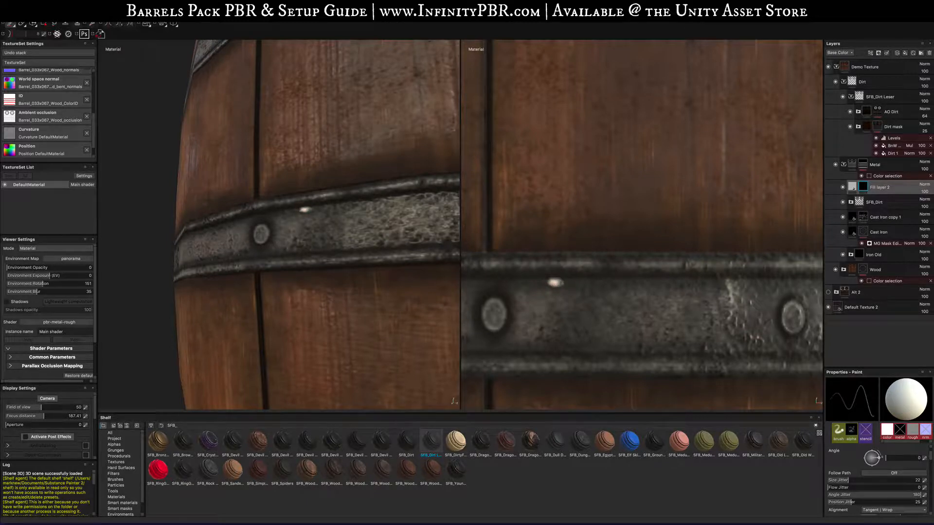
{"action": "scroll", "coordinate": [856, 501], "scroll_direction": "down", "scroll_amount": 5}
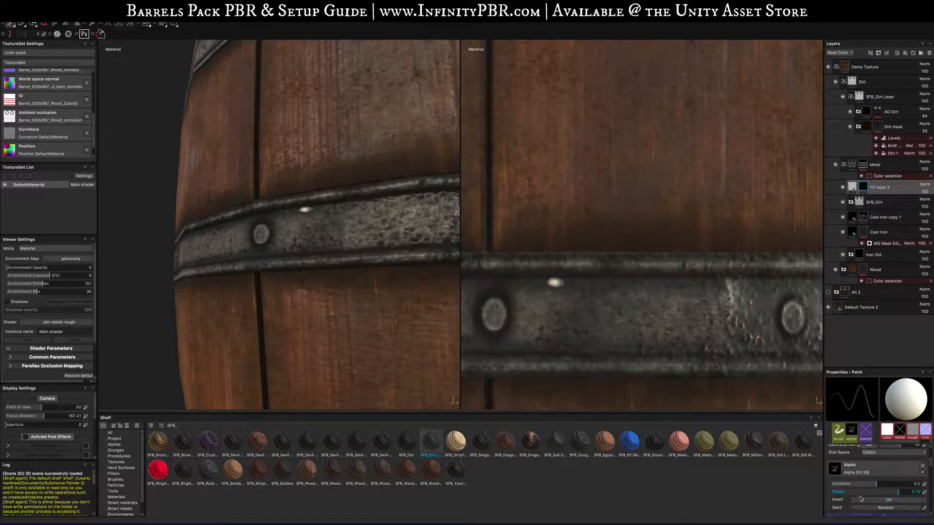
- Set the fill layer's base color by sampling a rust spot on the iron band
{"action": "left_click", "coordinate": [854, 187]}
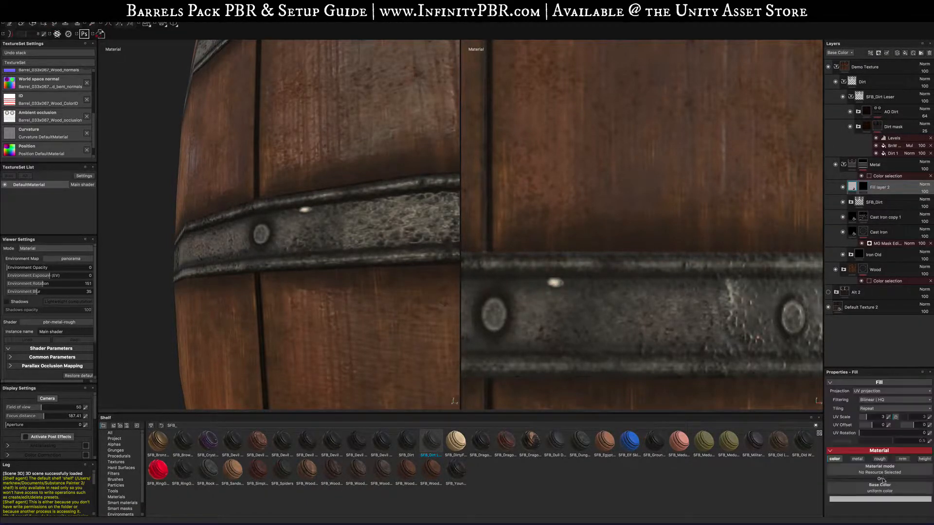
{"action": "left_click", "coordinate": [881, 498]}
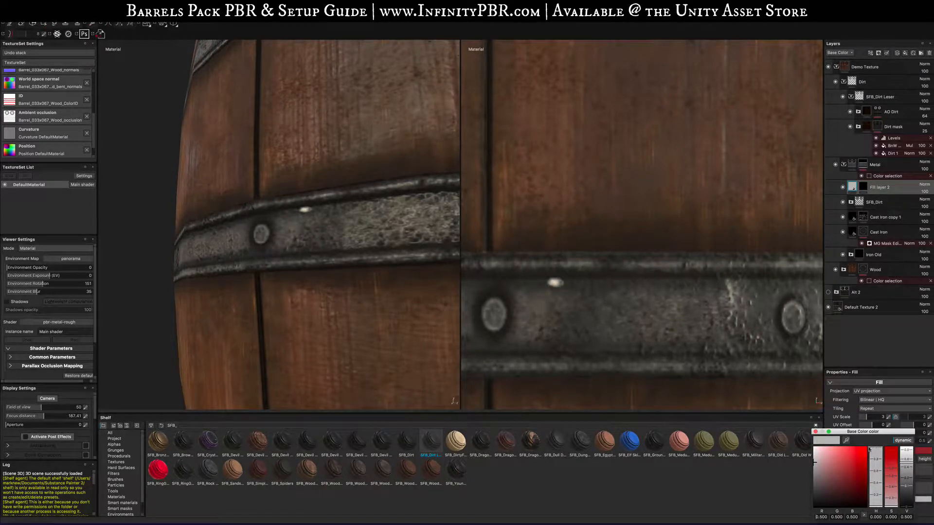
{"action": "left_click", "coordinate": [847, 442]}
{"action": "left_click", "coordinate": [579, 286]}
{"action": "left_click", "coordinate": [847, 441]}
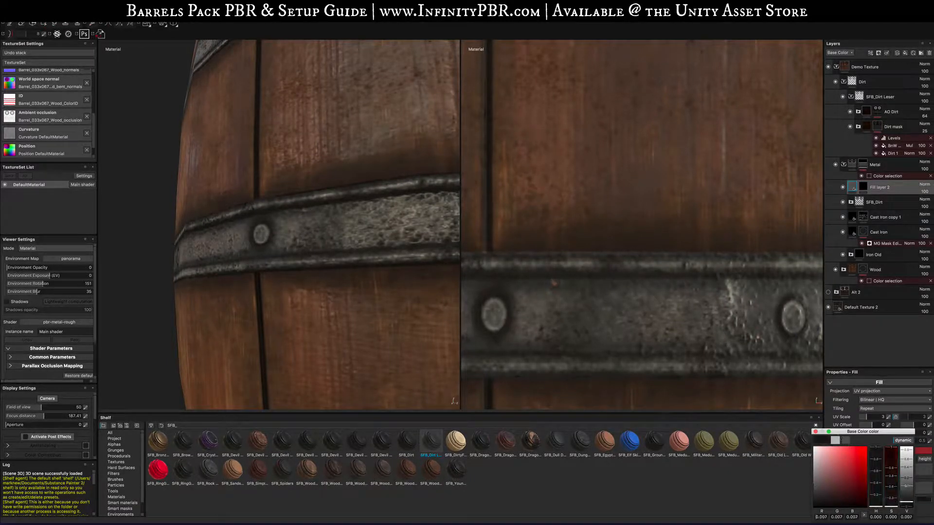
{"action": "left_click", "coordinate": [546, 286]}
{"action": "left_click_drag", "start_coordinate": [545, 286], "coordinate": [577, 293]}
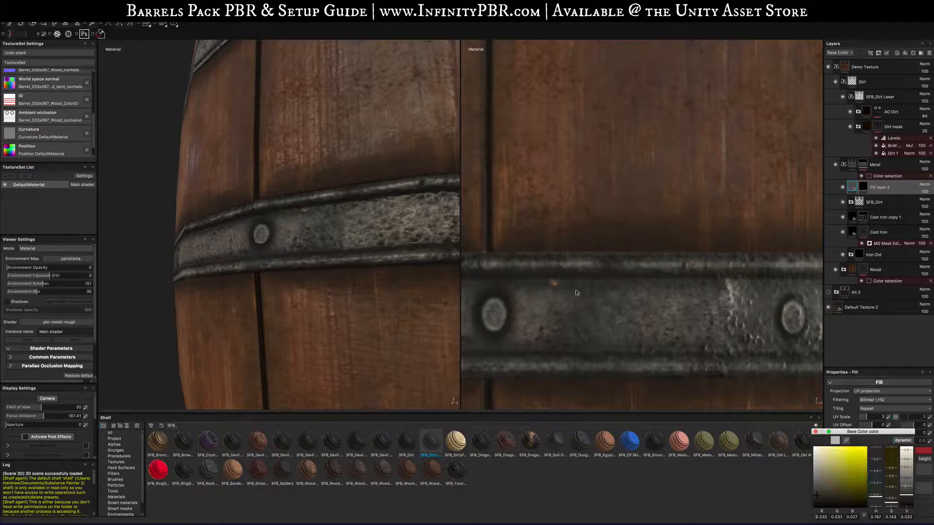
{"action": "left_click", "coordinate": [813, 432]}
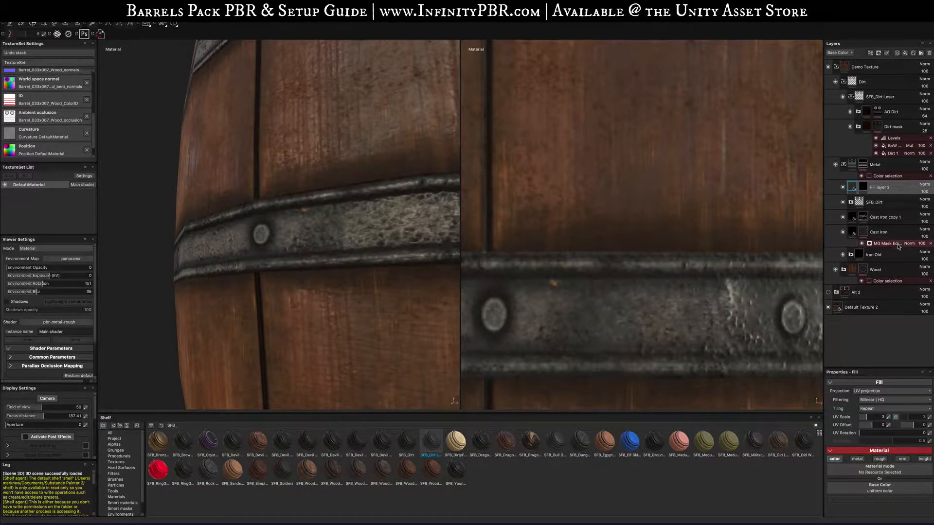
- Choose the Default Hard brush and paint a small rust spot into the fill layer's mask on the iron band
{"action": "double_click", "coordinate": [893, 187]}
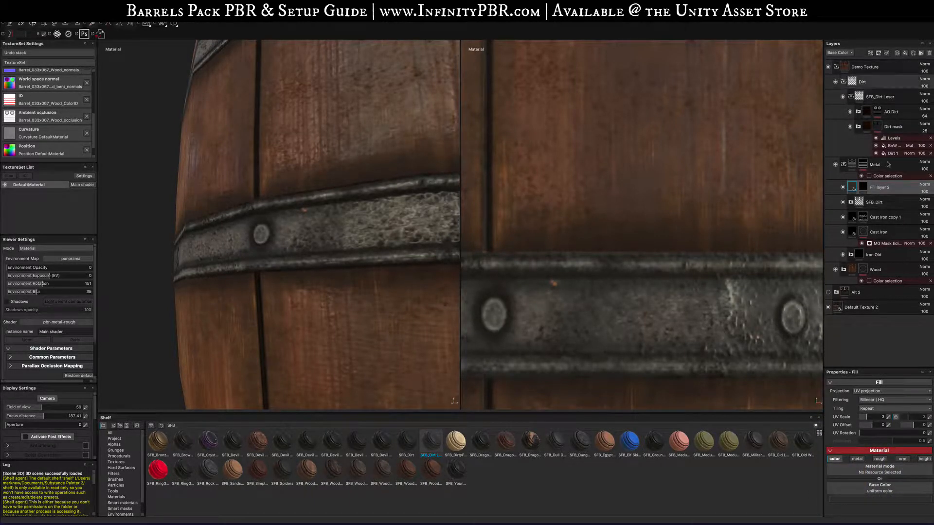
{"action": "left_click", "coordinate": [117, 479]}
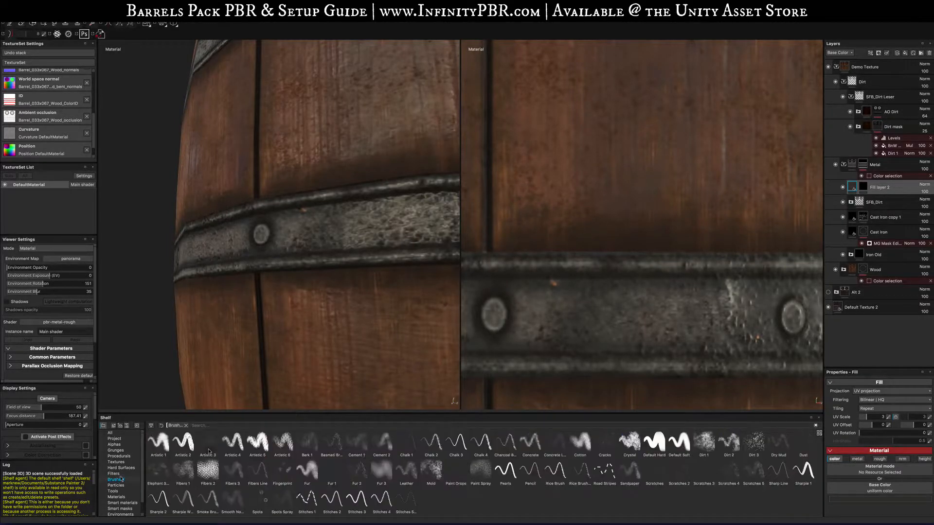
{"action": "left_click", "coordinate": [646, 442]}
{"action": "left_click", "coordinate": [865, 188]}
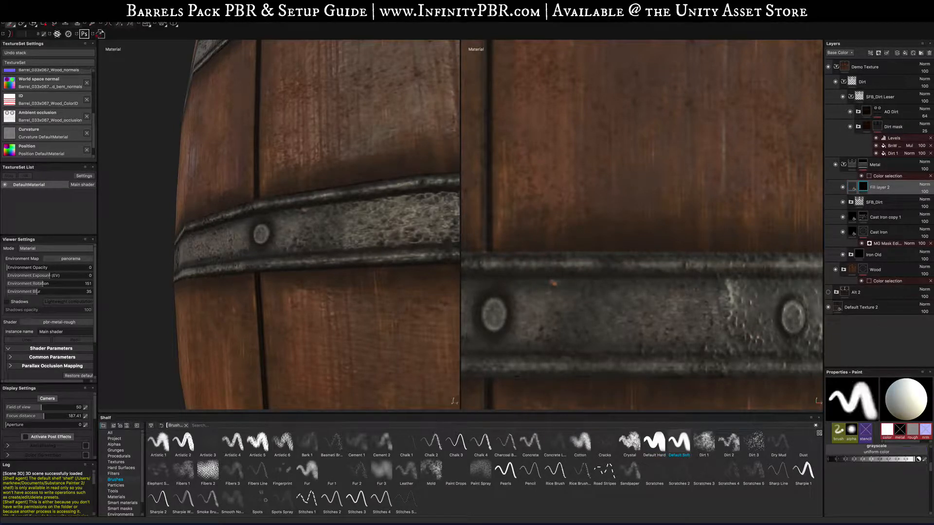
{"action": "right_click_drag", "start_coordinate": [554, 283], "coordinate": [523, 283], "text": "ctrl"}
{"action": "left_click", "coordinate": [553, 284]}
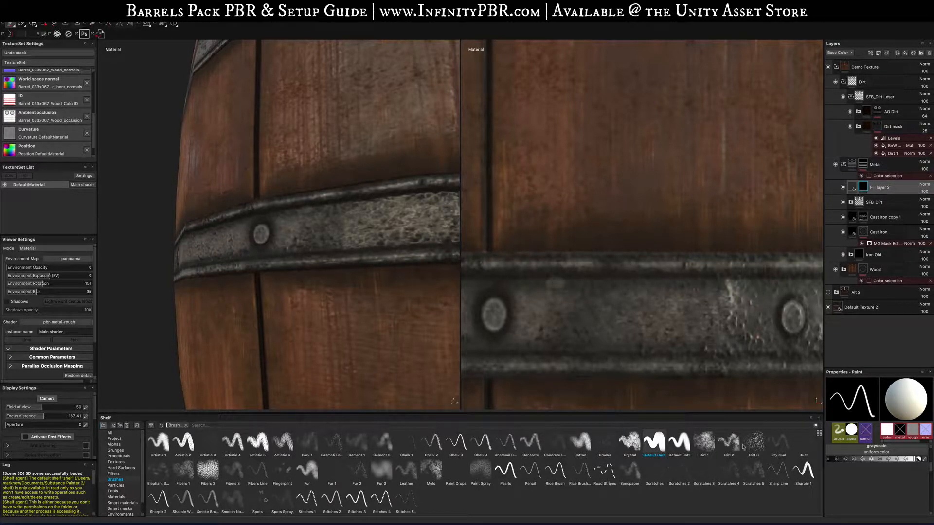
- Duplicate the fill layer and set the copy's base color by sampling the iron band
{"action": "key", "text": "ctrl+d"}
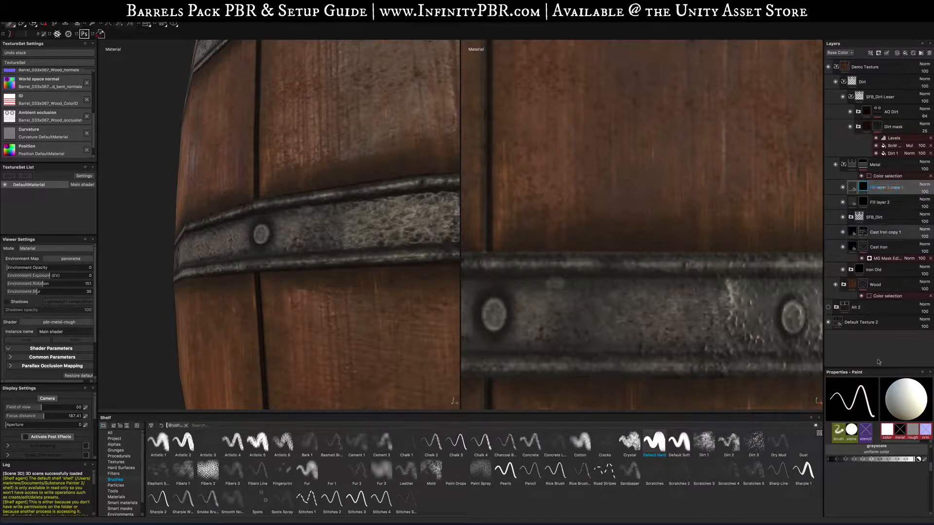
{"action": "left_click", "coordinate": [853, 187]}
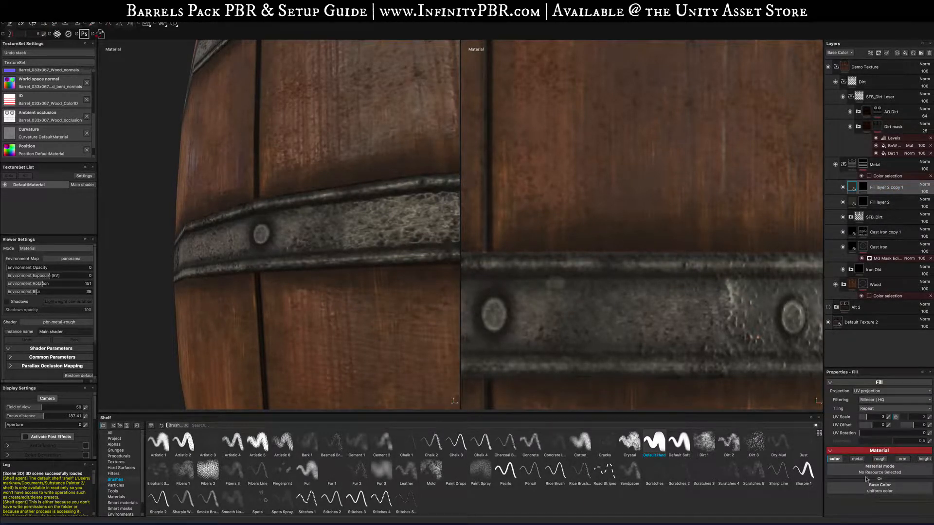
{"action": "left_click", "coordinate": [861, 489]}
{"action": "left_click_drag", "start_coordinate": [834, 440], "coordinate": [532, 292]}
{"action": "left_click", "coordinate": [804, 431]}
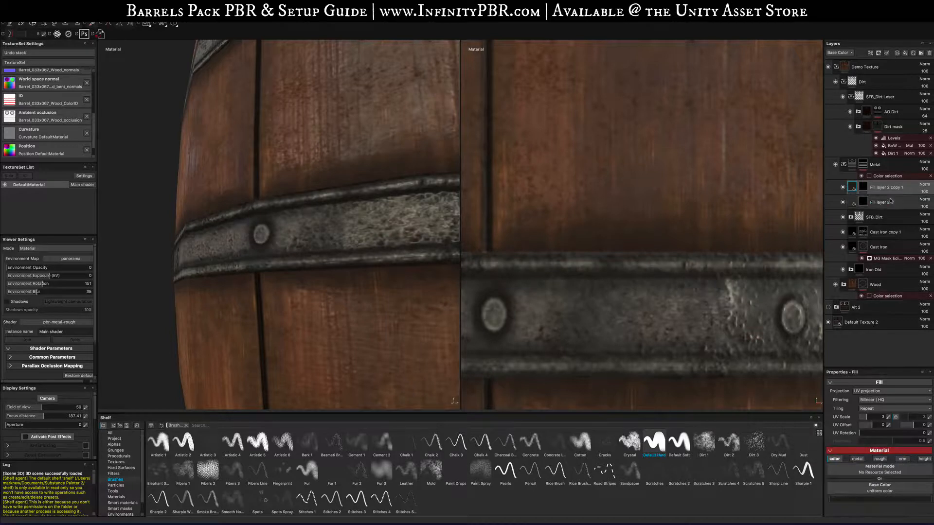
- Replace the copy's mask with a black mask and choose the Dirt 1 brush
{"action": "right_click", "coordinate": [864, 188]}
{"action": "left_click", "coordinate": [881, 199]}
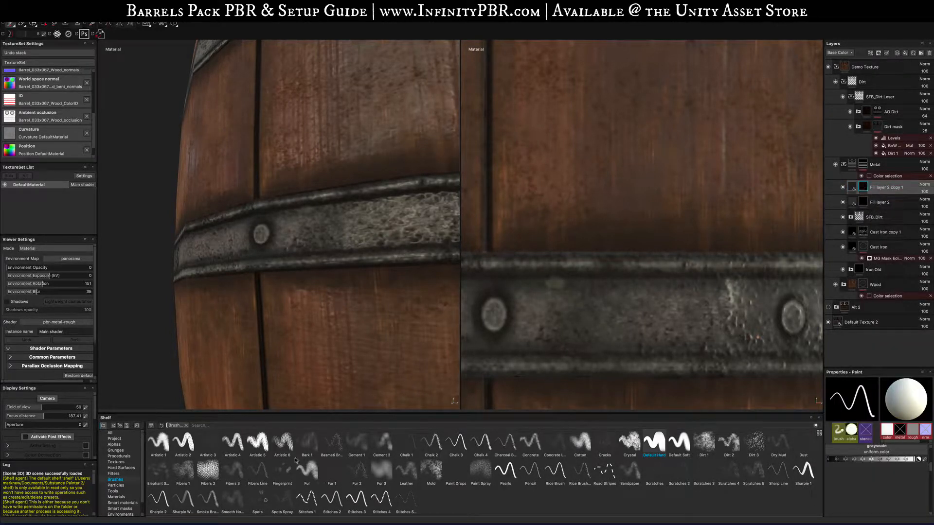
{"action": "left_click", "coordinate": [704, 442]}
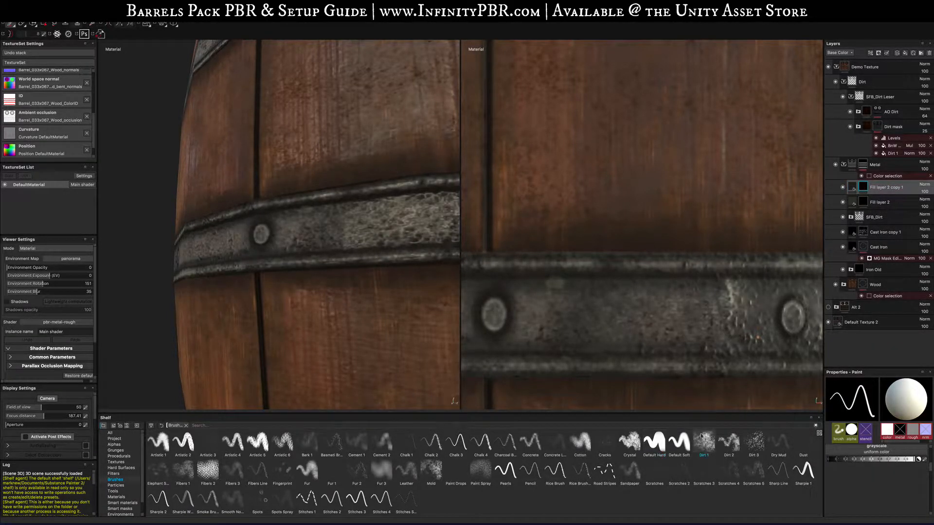
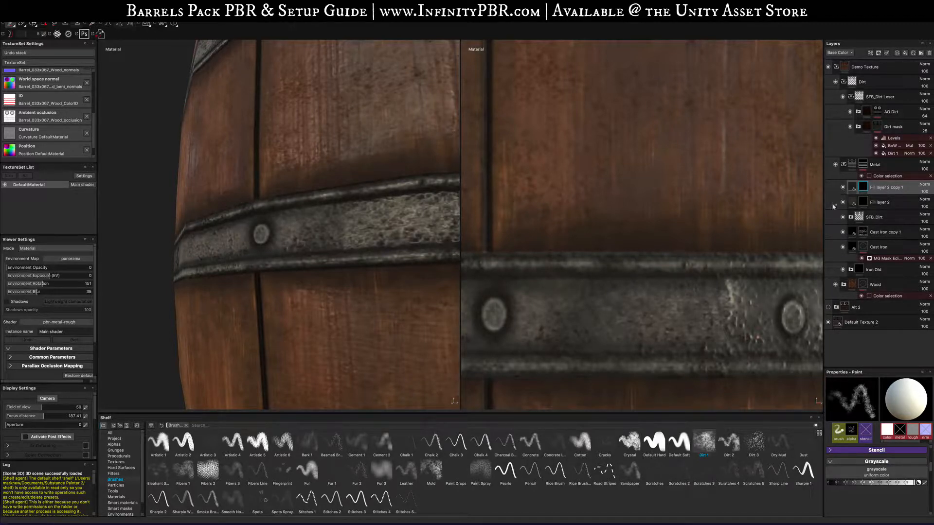
- Collapse the Dirt, Metal and Wood subfolders inside the Demo Texture folder
{"action": "scroll", "coordinate": [586, 236], "scroll_direction": "down", "scroll_amount": 8}
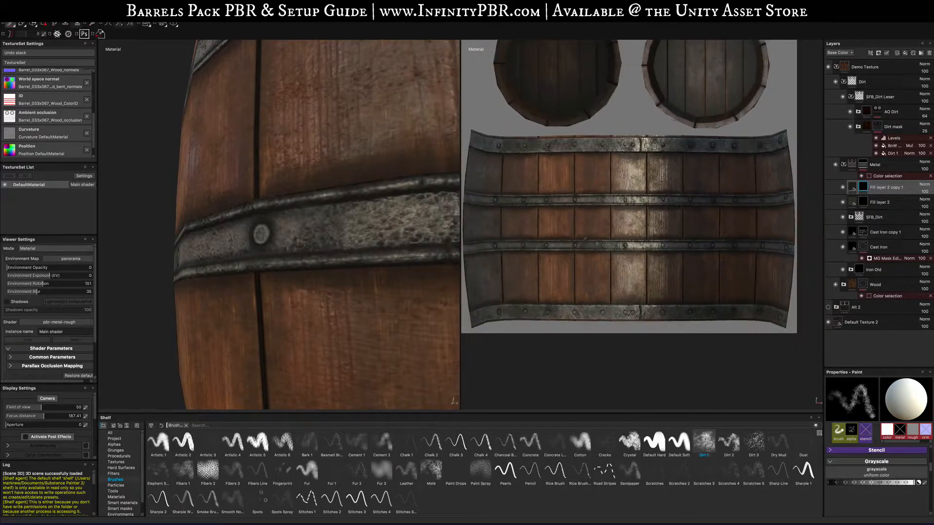
{"action": "scroll", "coordinate": [221, 232], "scroll_direction": "down", "scroll_amount": 10}
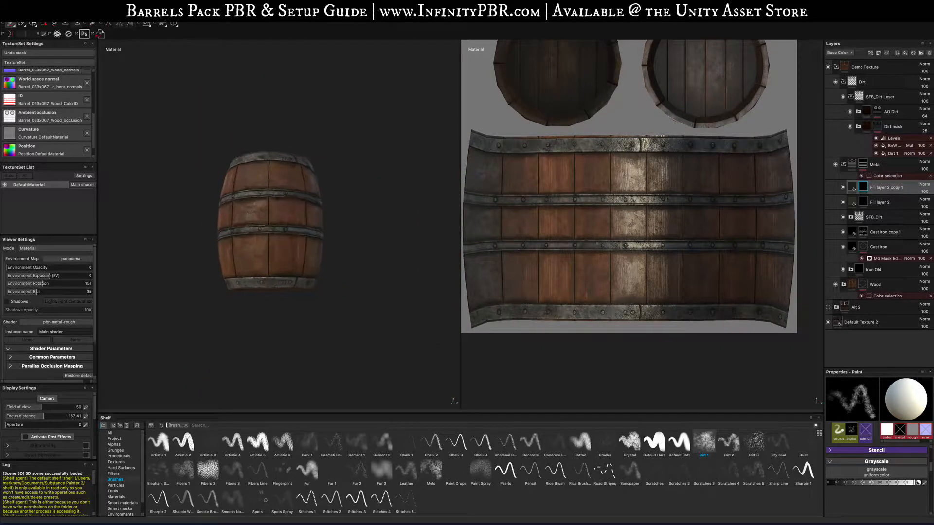
{"action": "left_click_drag", "start_coordinate": [247, 225], "coordinate": [286, 234], "text": "alt"}
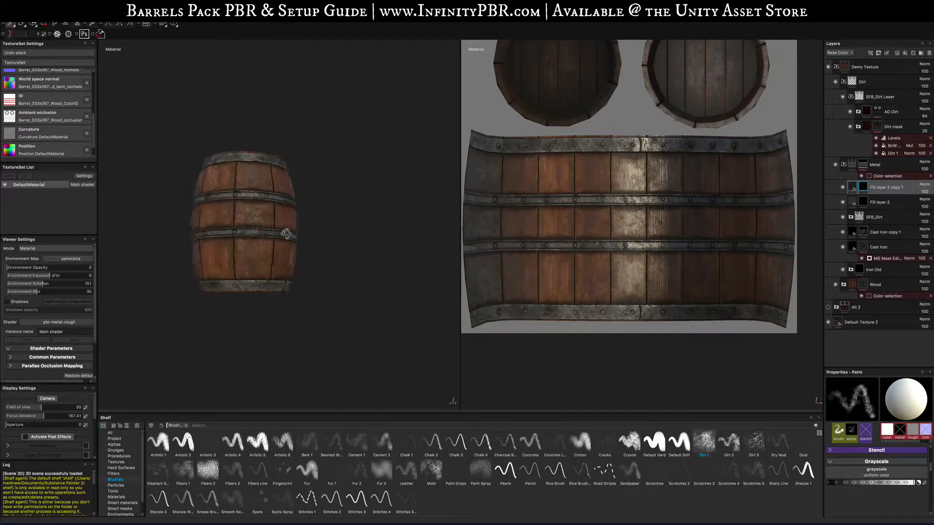
{"action": "left_click", "coordinate": [836, 67]}
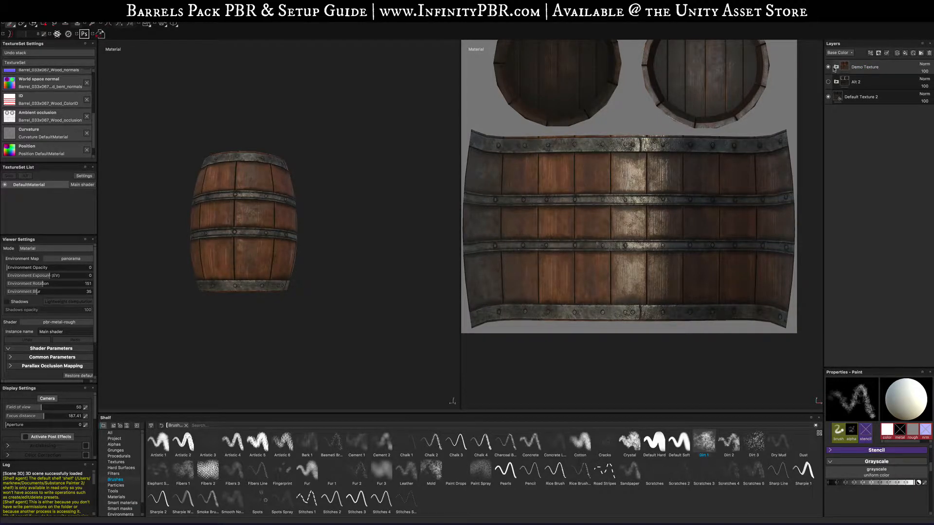
{"action": "left_click", "coordinate": [835, 67]}
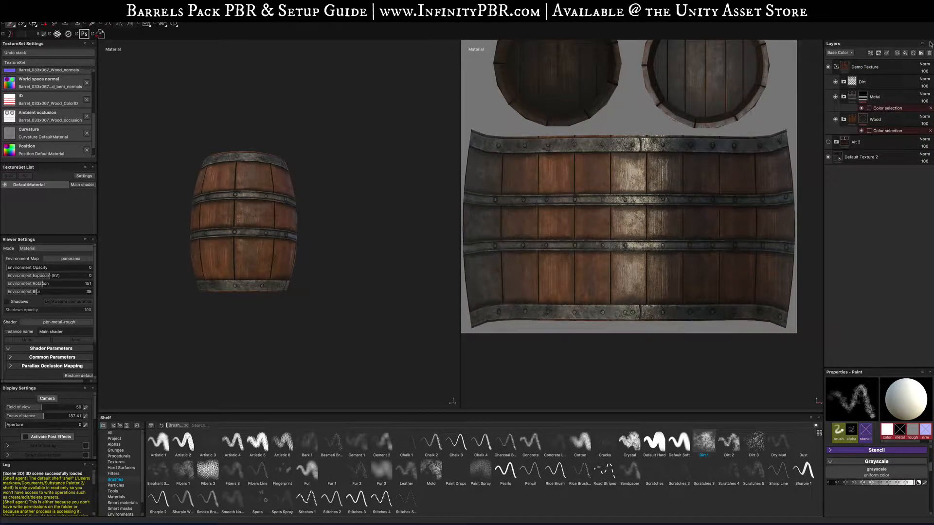
- Add a new folder at the top of the layer stack named New
{"action": "left_click", "coordinate": [929, 62]}
{"action": "left_click", "coordinate": [921, 54]}
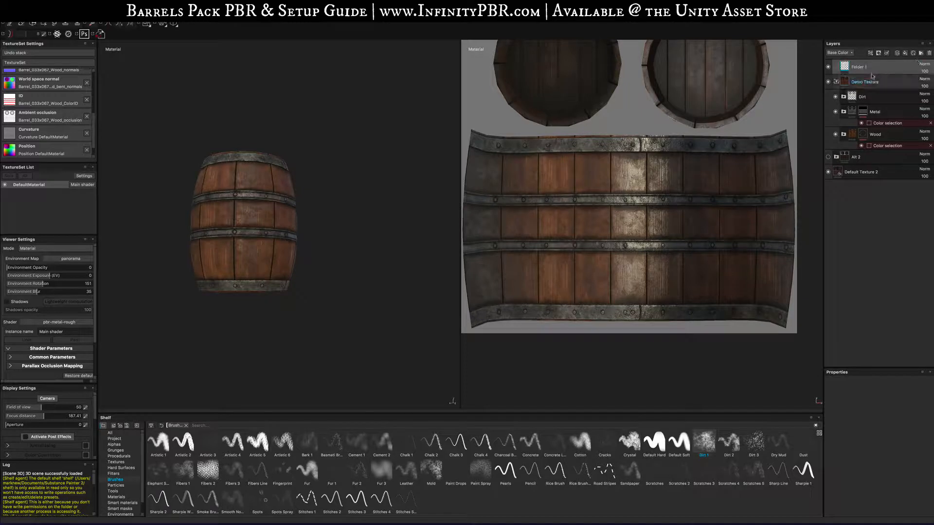
{"action": "type", "text": "New"}
{"action": "key", "text": "Return"}
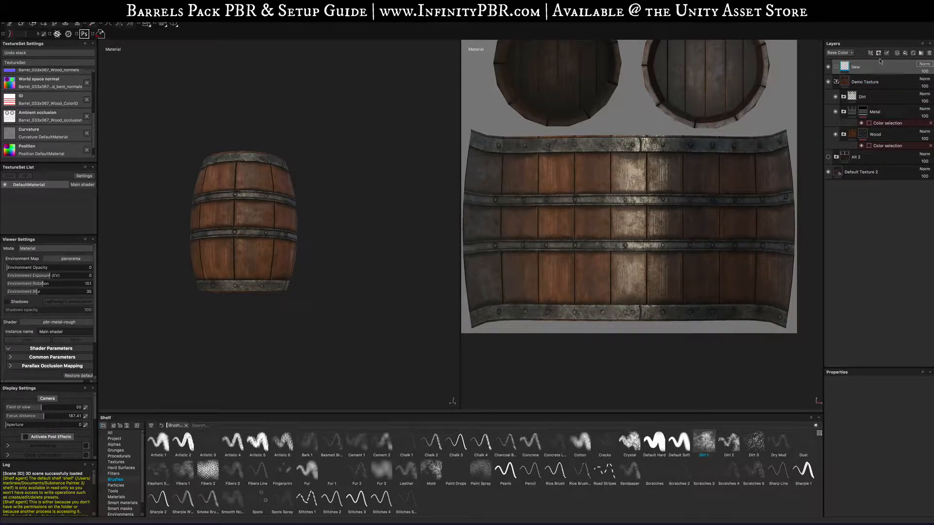
- Move the Dirt, Metal and Wood folders into the New folder
{"action": "left_click_drag", "start_coordinate": [880, 61], "coordinate": [867, 146]}
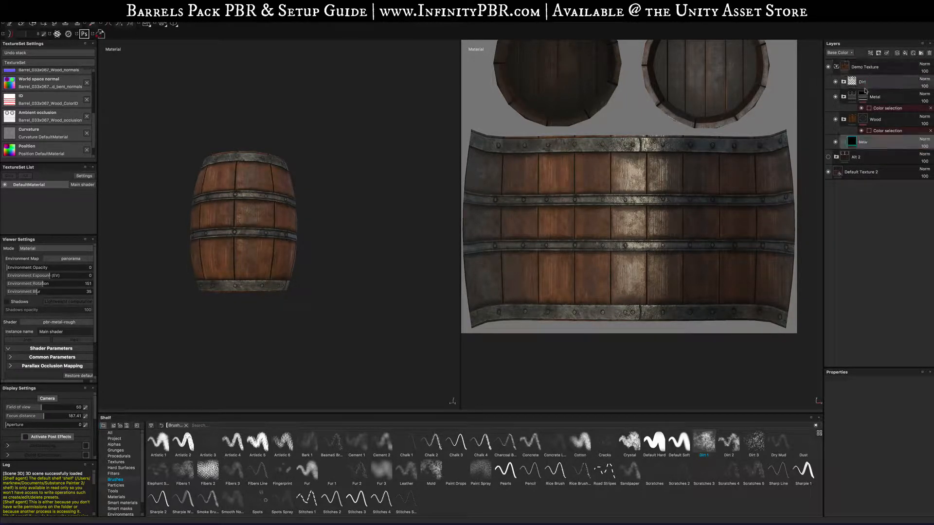
{"action": "left_click", "coordinate": [866, 124]}
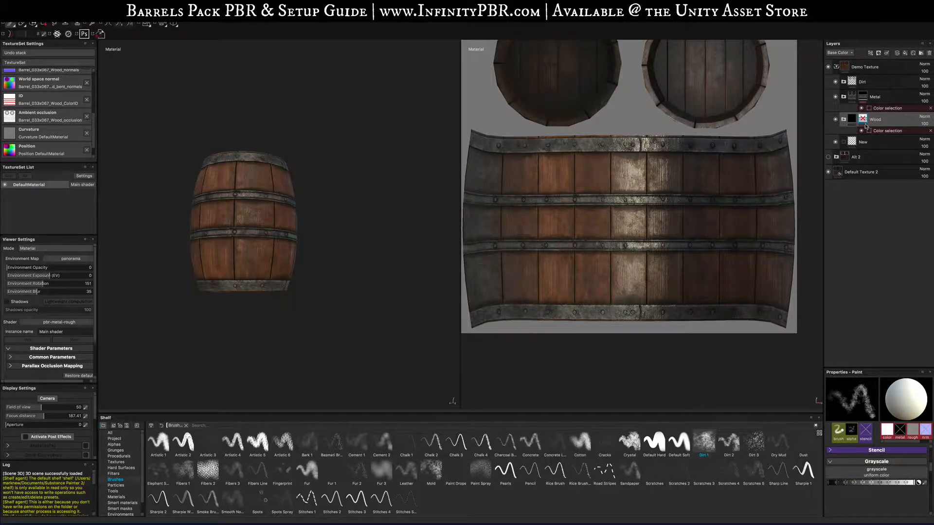
{"action": "left_click", "coordinate": [867, 84], "text": "shift"}
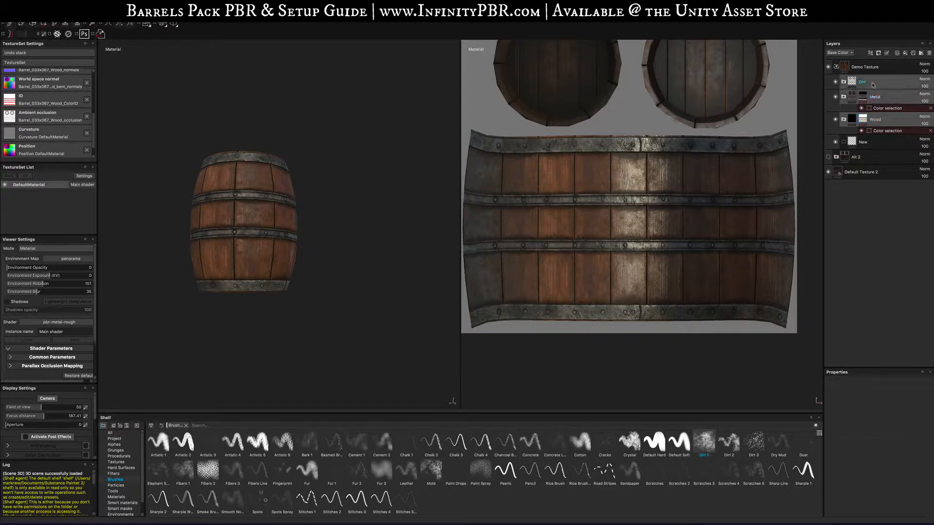
{"action": "left_click_drag", "start_coordinate": [866, 84], "coordinate": [868, 144]}
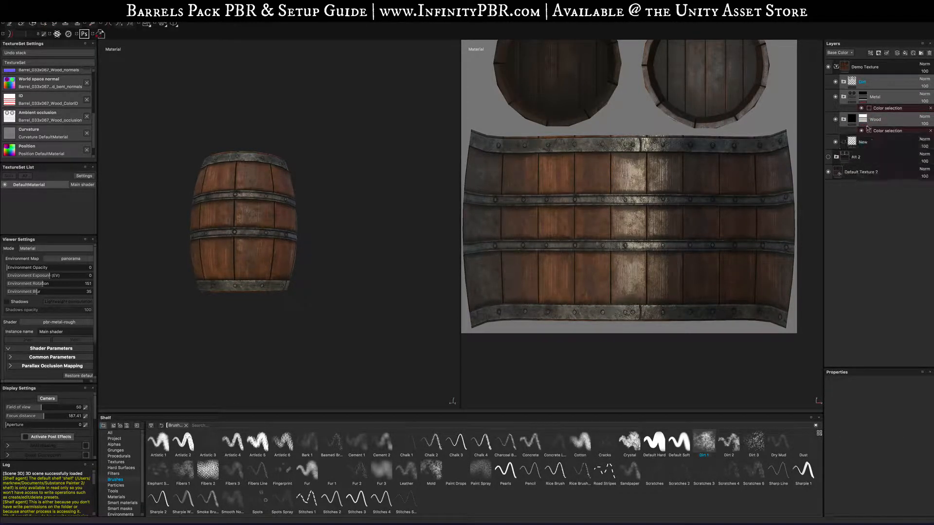
{"action": "left_click", "coordinate": [842, 82]}
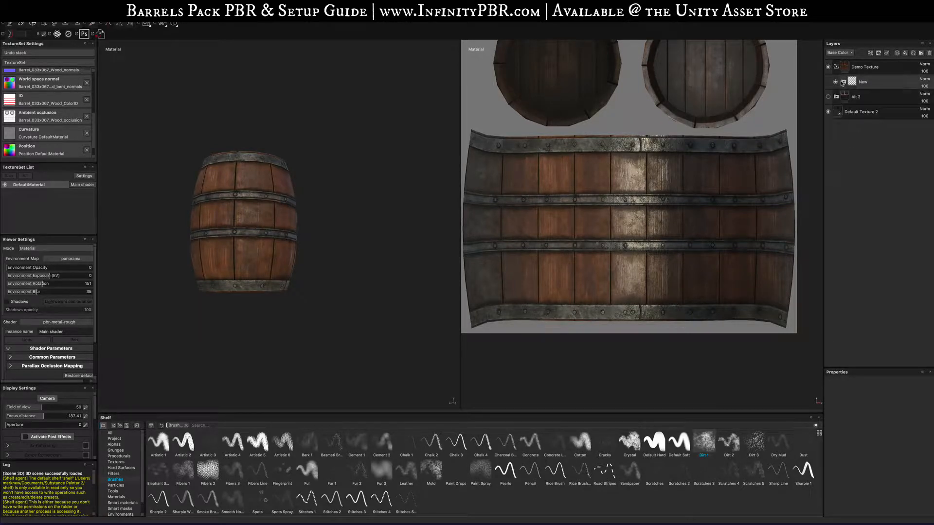
{"action": "left_click", "coordinate": [842, 82]}
{"action": "left_click", "coordinate": [842, 82]}
{"action": "left_click", "coordinate": [836, 82]}
{"action": "left_click", "coordinate": [836, 82]}
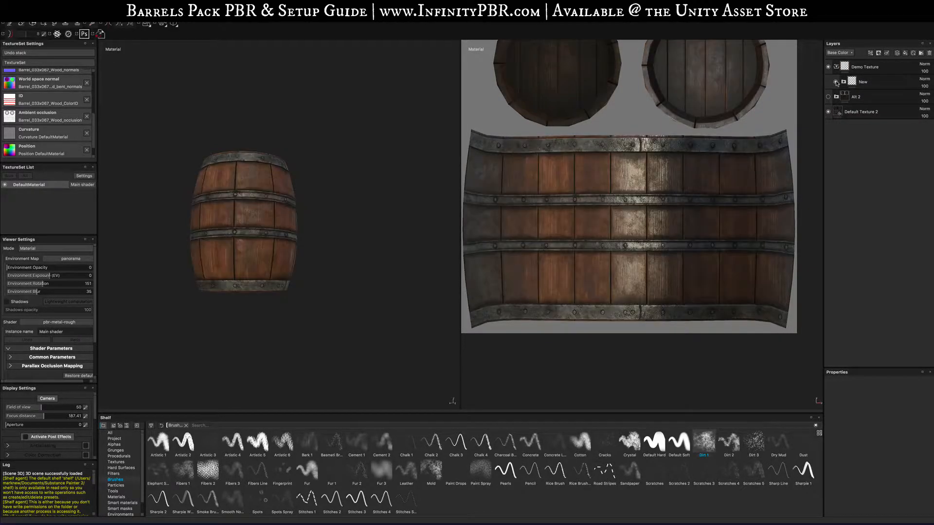
- Duplicate the New folder and rename the copy Old
{"action": "left_click_drag", "start_coordinate": [350, 213], "coordinate": [420, 221], "text": "alt"}
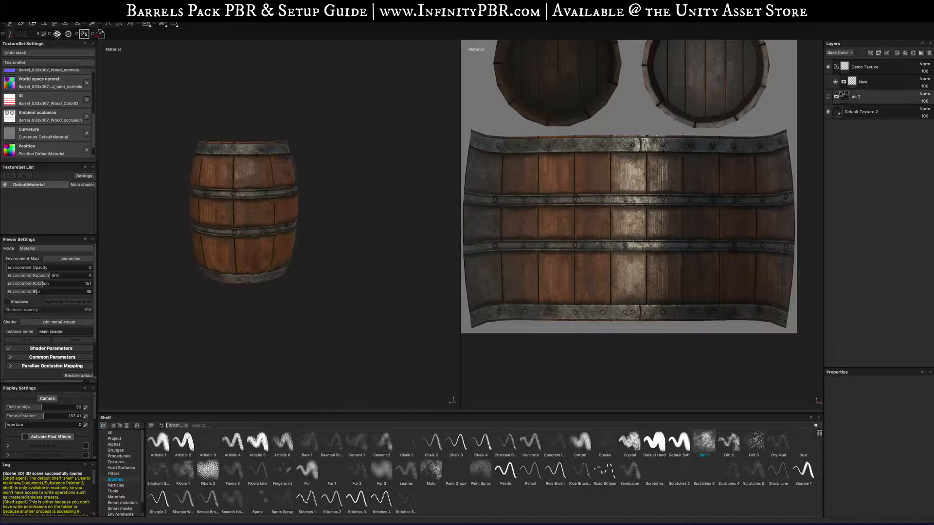
{"action": "left_click", "coordinate": [899, 83]}
{"action": "key", "text": "ctrl+d"}
{"action": "double_click", "coordinate": [870, 82]}
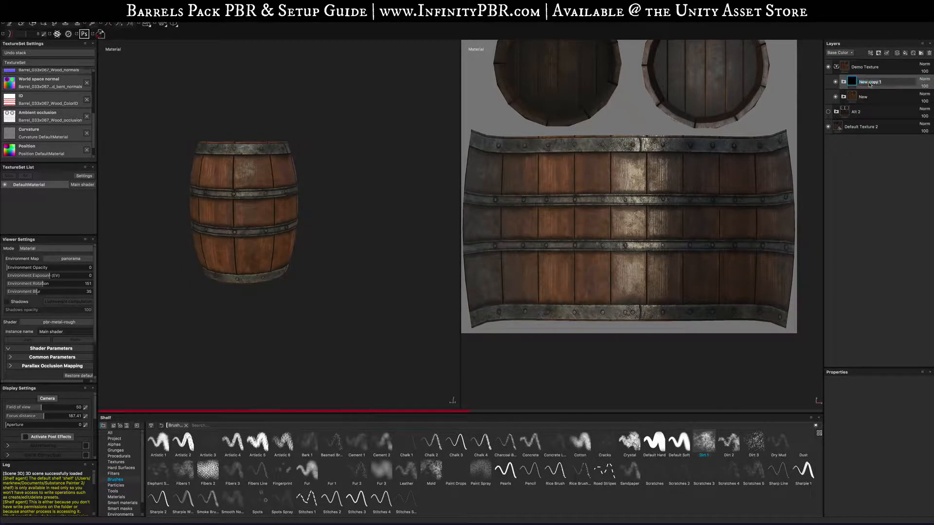
{"action": "type", "text": "Old"}
{"action": "key", "text": "Return"}
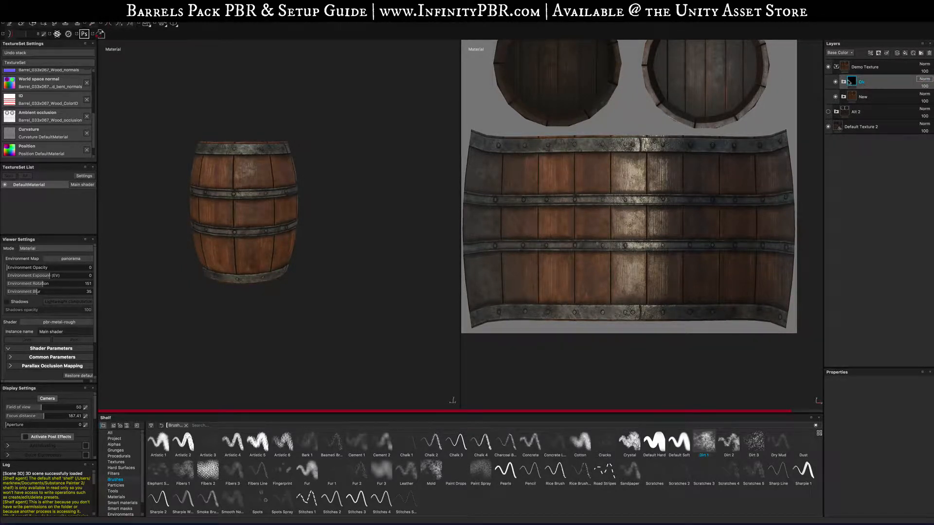
- Hide the New folder and add a layer named MEtal Rust above Dirt inside the Old folder
{"action": "left_click", "coordinate": [835, 97]}
{"action": "left_click", "coordinate": [844, 82]}
{"action": "left_click", "coordinate": [878, 97]}
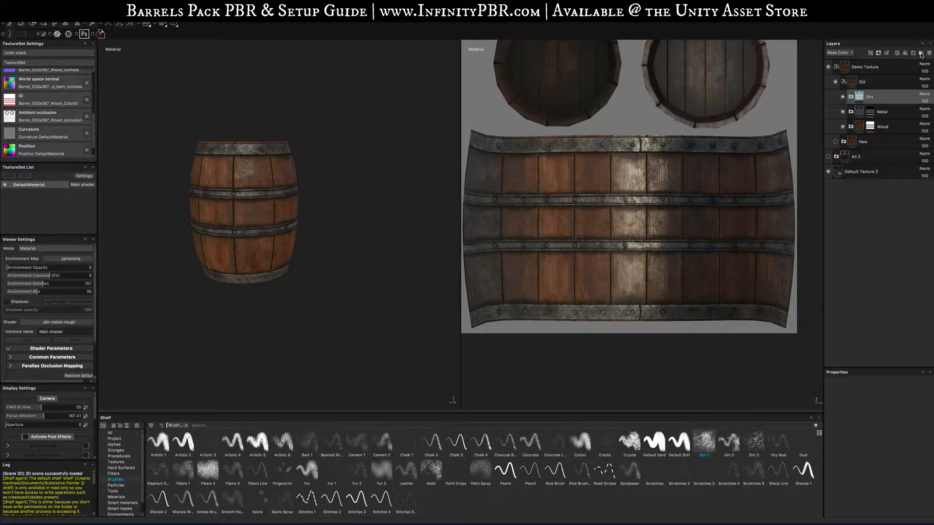
{"action": "left_click", "coordinate": [921, 54]}
{"action": "double_click", "coordinate": [874, 97]}
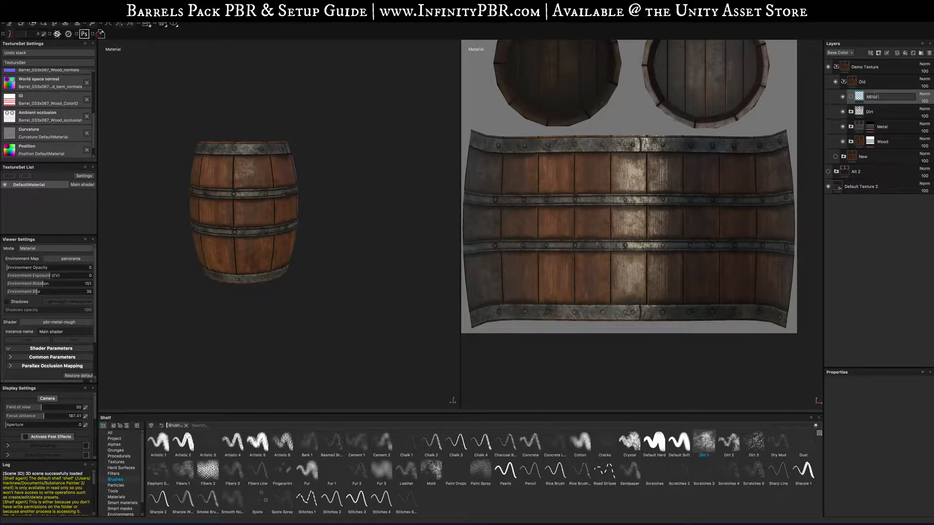
{"action": "key", "text": "Return"}
- Add a color selection mask to the MEtal Rust layer, picking the red band and green rivet ID colors
{"action": "right_click", "coordinate": [882, 97]}
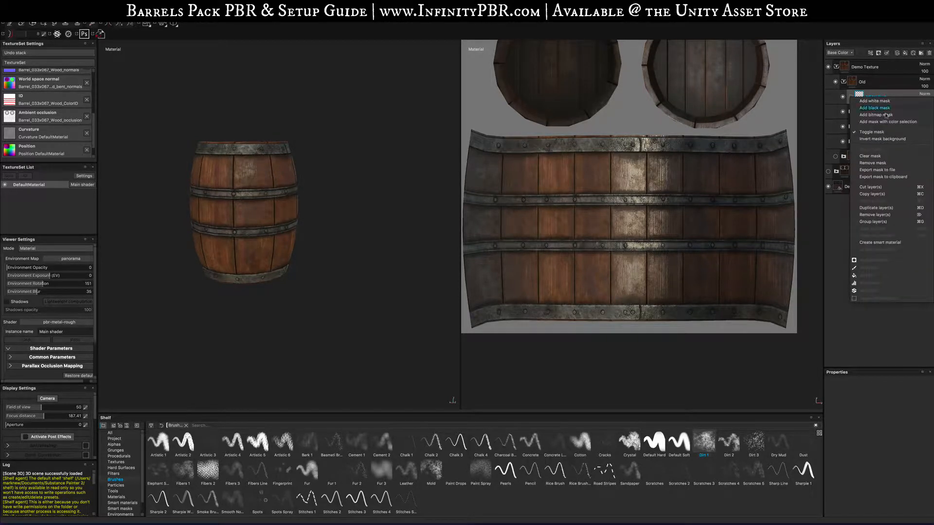
{"action": "left_click", "coordinate": [889, 122]}
{"action": "left_click", "coordinate": [915, 440]}
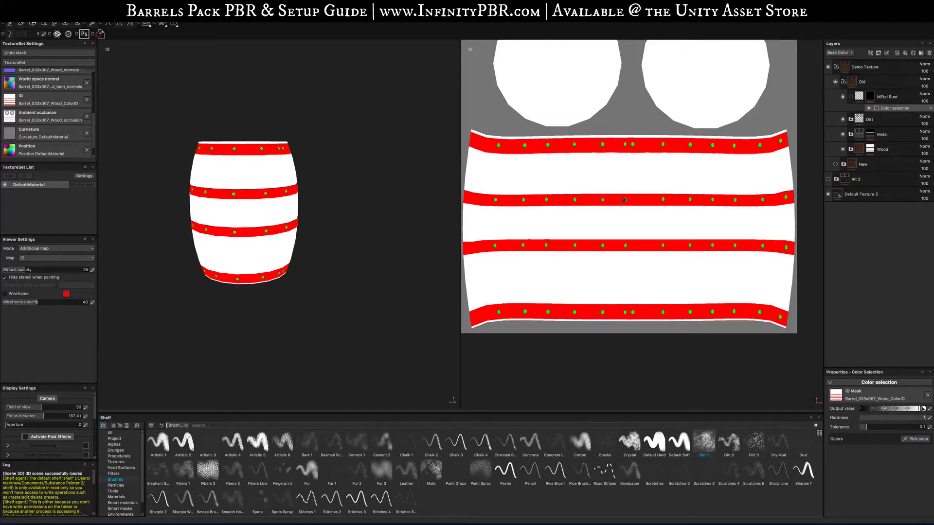
{"action": "left_click", "coordinate": [564, 244]}
{"action": "left_click", "coordinate": [911, 438]}
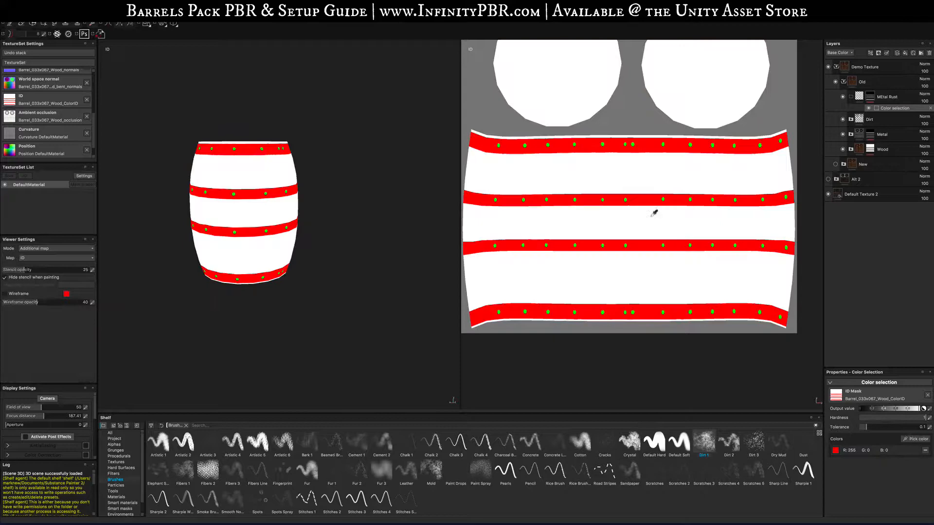
{"action": "left_click", "coordinate": [631, 197]}
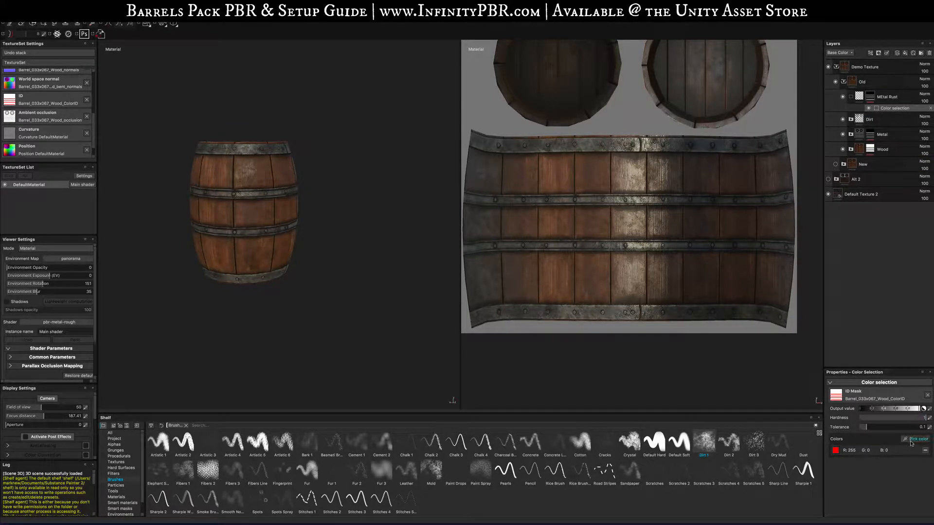
{"action": "left_click", "coordinate": [911, 440]}
{"action": "left_click", "coordinate": [235, 193]}
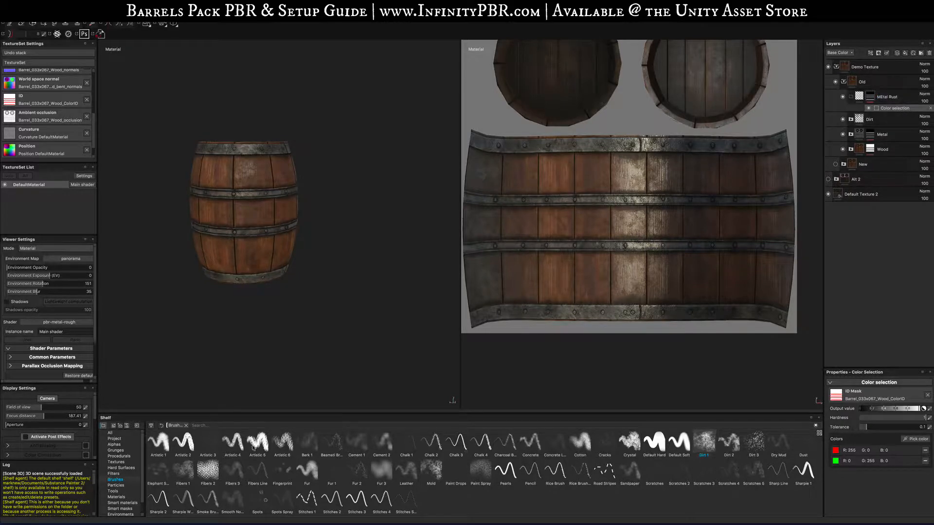
- Search the shelf for rust and drop the SFB_SimpleRust material into the MEtal Rust layer
{"action": "left_click", "coordinate": [186, 426]}
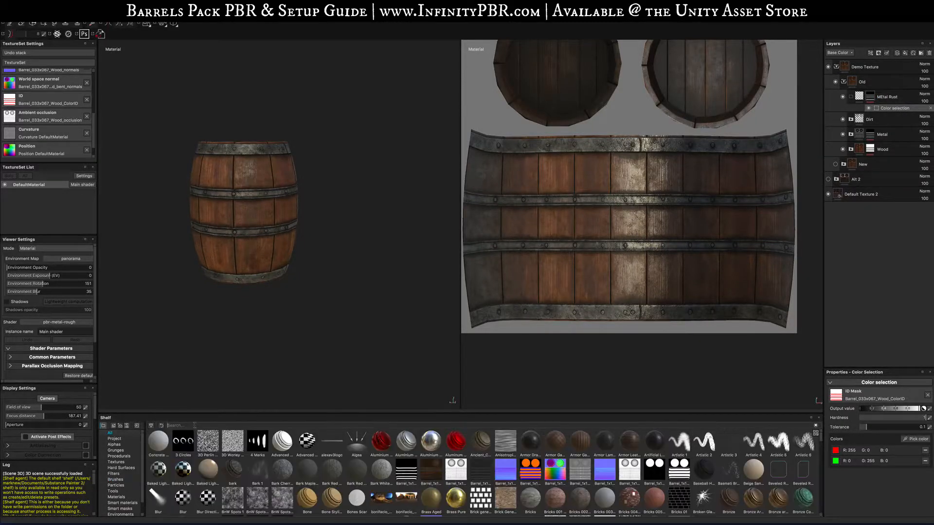
{"action": "type", "text": "sfb_ru"}
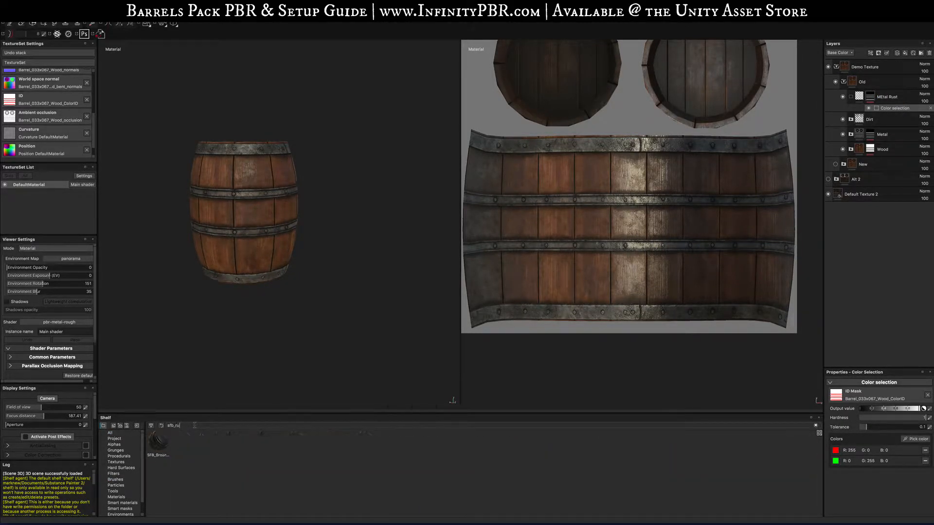
{"action": "key", "text": "BackSpace"}
{"action": "key", "text": "BackSpace"}
{"action": "key", "text": "BackSpace"}
{"action": "key", "text": "BackSpace"}
{"action": "key", "text": "BackSpace"}
{"action": "key", "text": "BackSpace"}
{"action": "type", "text": "rust"}
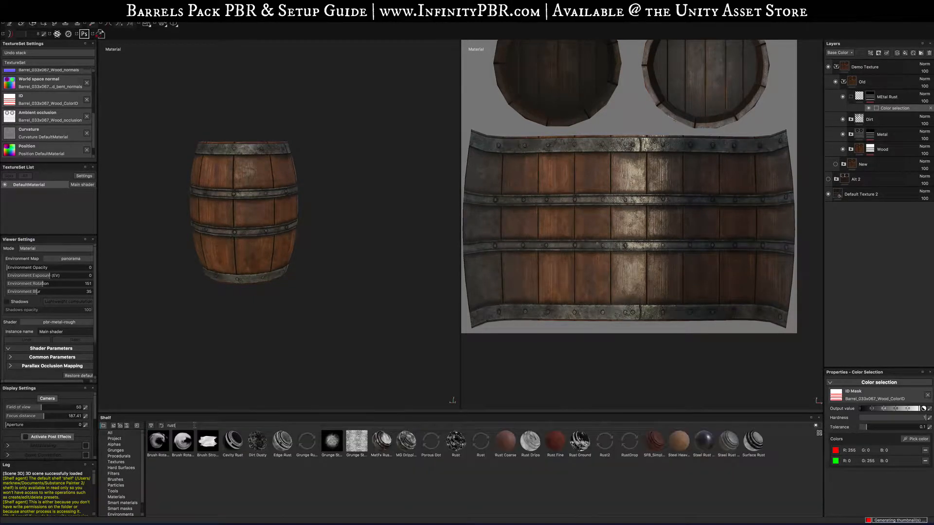
{"action": "left_click_drag", "start_coordinate": [654, 440], "coordinate": [899, 102]}
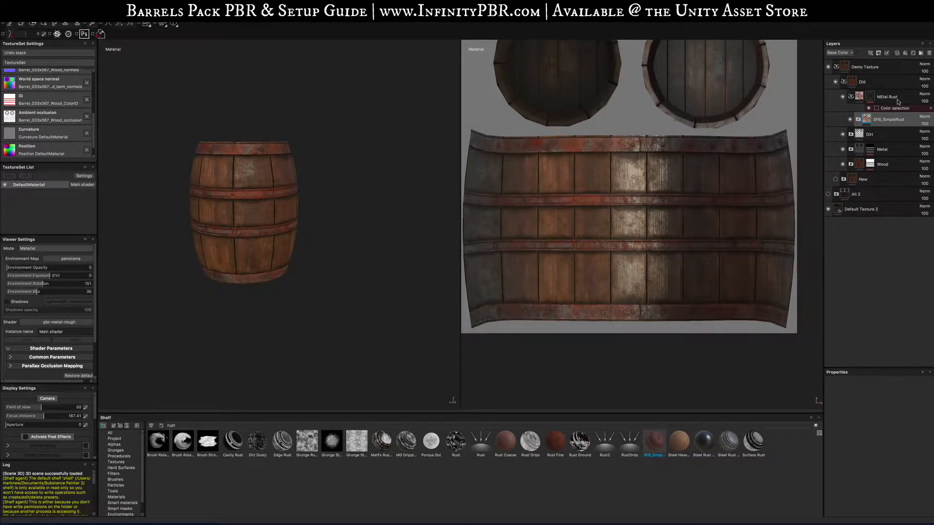
{"action": "left_click", "coordinate": [924, 124]}
{"action": "mouse_move", "coordinate": [924, 130]}
{"action": "left_mouse_down"}
{"action": "mouse_move", "coordinate": [909, 132]}
{"action": "mouse_move", "coordinate": [932, 127]}
{"action": "left_mouse_up"}
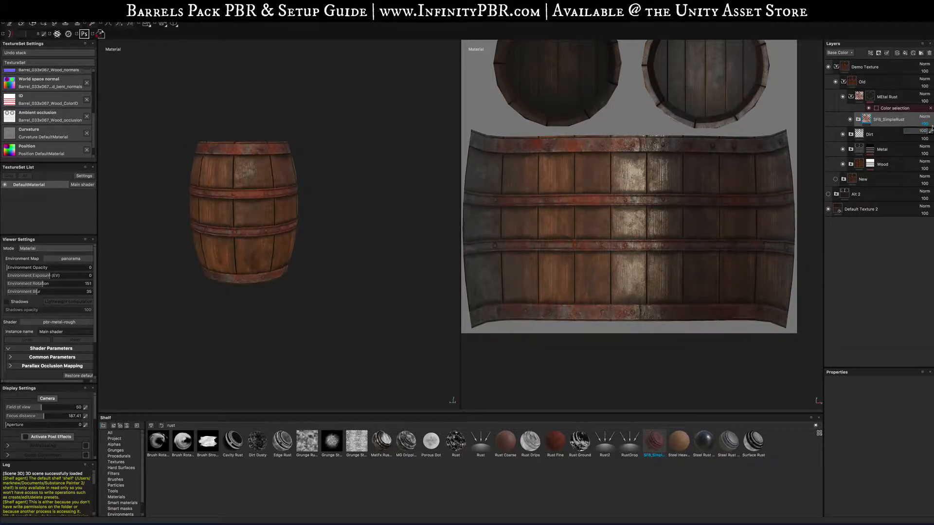
{"action": "left_click", "coordinate": [892, 99]}
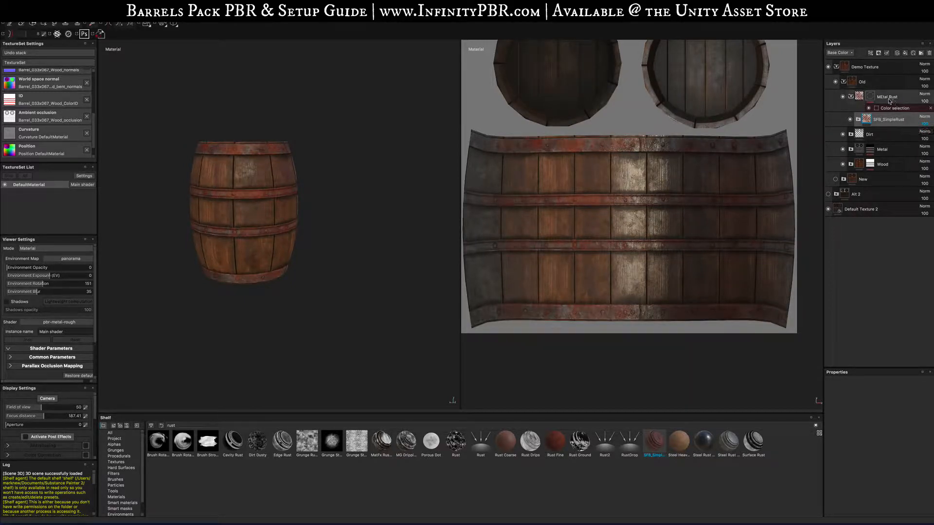
- Add a new layer in the Old folder named Painted Rust
{"action": "left_click", "coordinate": [921, 54]}
{"action": "double_click", "coordinate": [879, 97]}
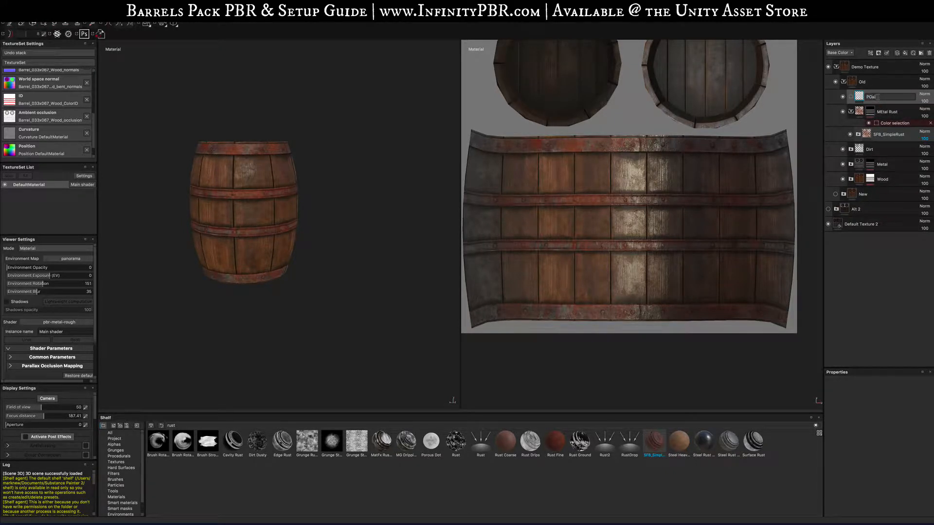
{"action": "type", "text": "Painted Rust"}
{"action": "key", "text": "Return"}
- Fill the Painted Rust layer with the Rust Fine material and give it a black mask
{"action": "left_click_drag", "start_coordinate": [556, 447], "coordinate": [890, 98]}
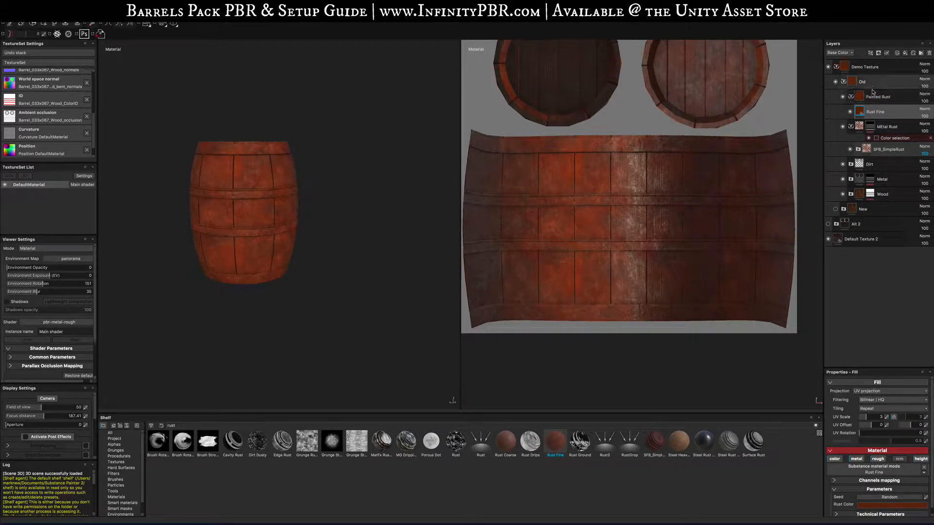
{"action": "right_click", "coordinate": [853, 96]}
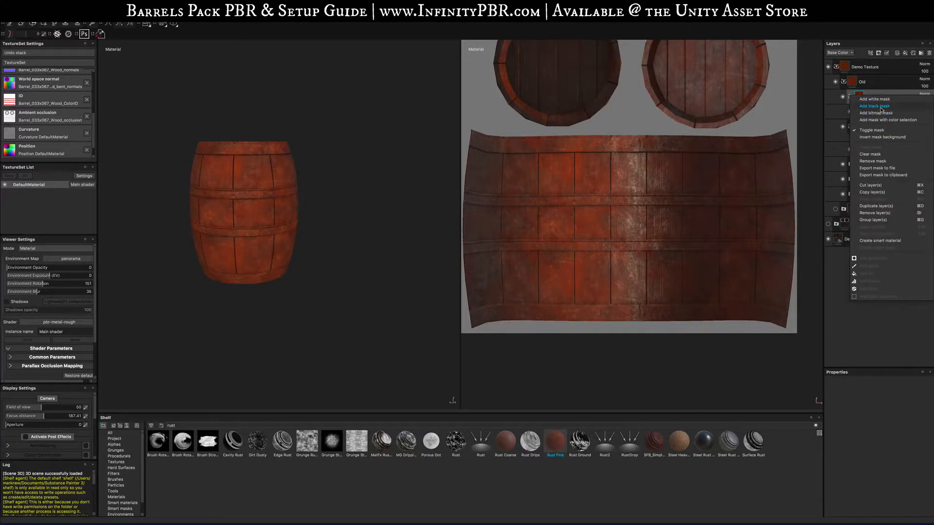
{"action": "left_click", "coordinate": [874, 106]}
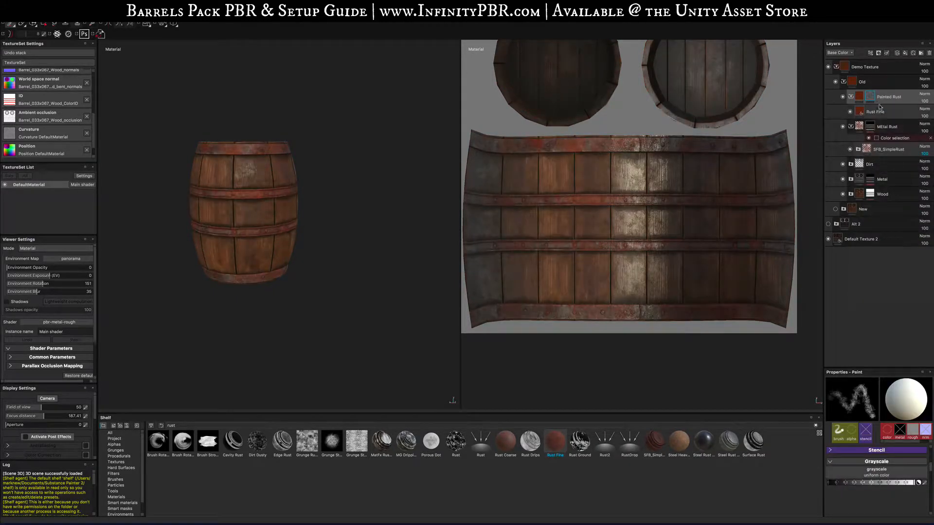
- Choose the Leaks particle brush and paint rust leaks along the barrel's middle iron band
{"action": "left_click", "coordinate": [116, 485]}
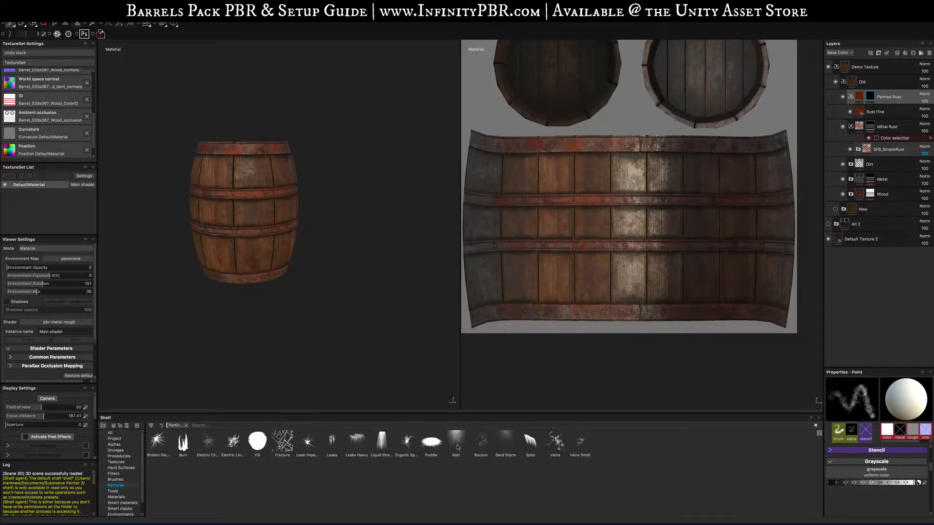
{"action": "left_click", "coordinate": [335, 443]}
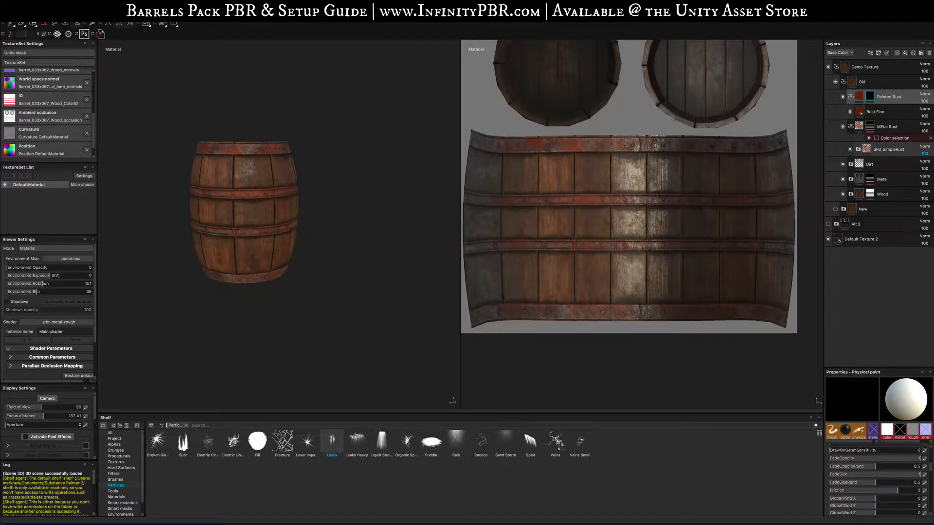
{"action": "scroll", "coordinate": [252, 204], "scroll_direction": "up", "scroll_amount": 8}
{"action": "left_click_drag", "start_coordinate": [277, 243], "coordinate": [244, 218], "text": "alt"}
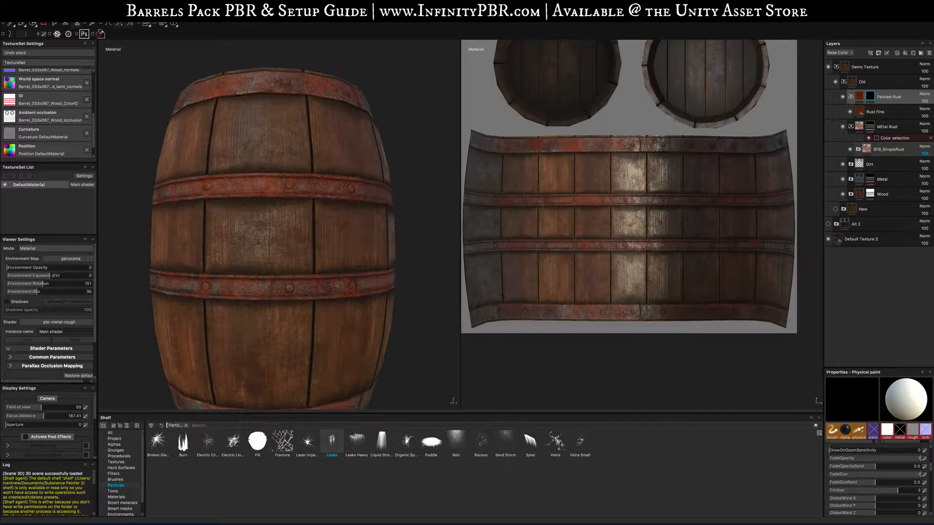
{"action": "left_click_drag", "start_coordinate": [155, 204], "coordinate": [395, 205]}
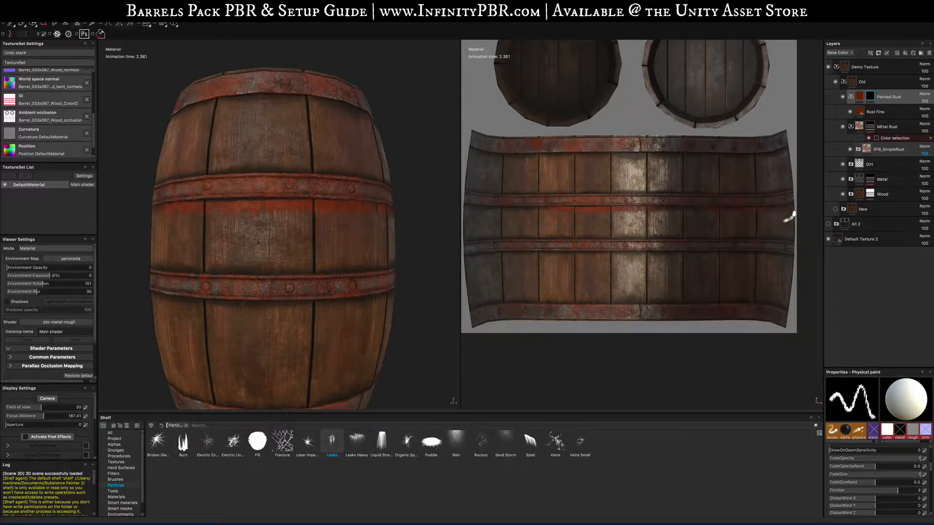
- Paint more rust leaks along the barrel's upper iron band in the 2D view
{"action": "left_click_drag", "start_coordinate": [699, 209], "coordinate": [668, 209]}
{"action": "left_click_drag", "start_coordinate": [544, 209], "coordinate": [523, 207]}
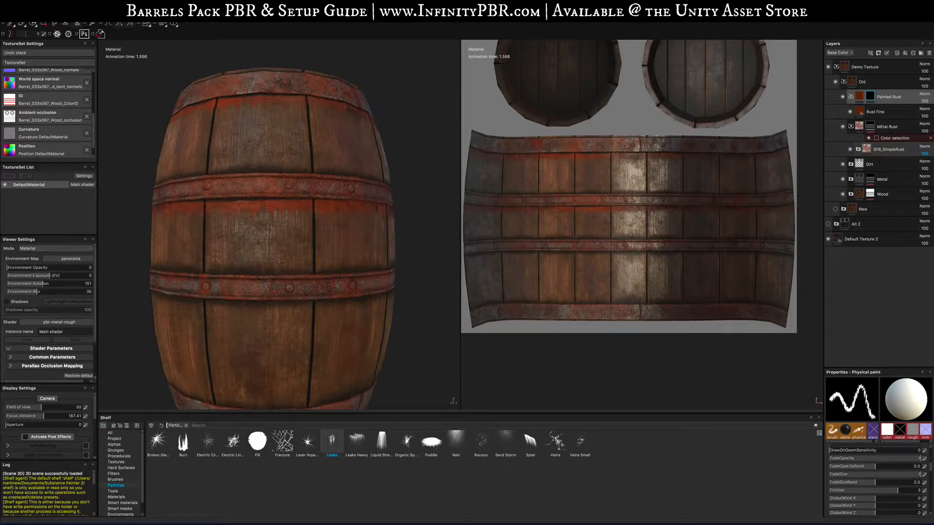
- Paint rust leaks along the barrel's lower iron band in the 2D view
{"action": "mouse_move", "coordinate": [735, 158]}
{"action": "right_mouse_down", "text": "alt"}
{"action": "mouse_move", "coordinate": [756, 169]}
{"action": "mouse_move", "coordinate": [748, 170]}
{"action": "right_mouse_up", "text": "alt"}
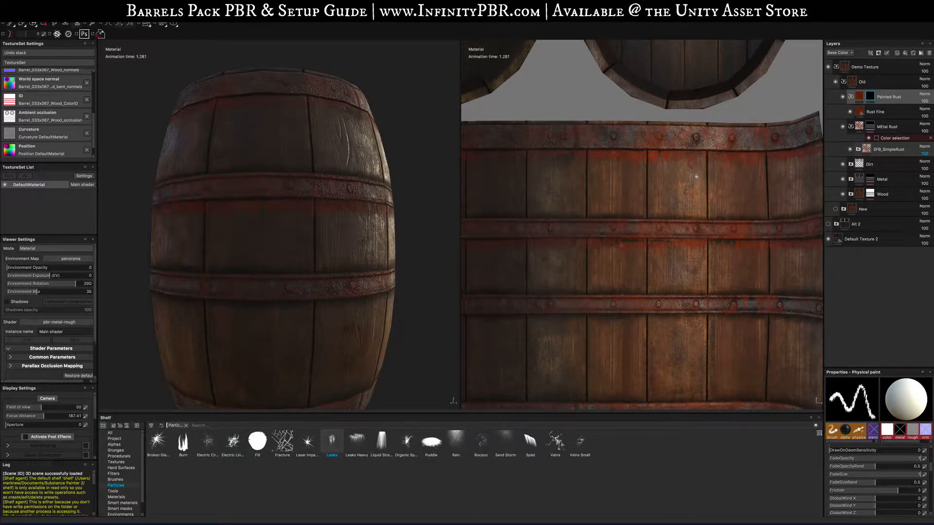
{"action": "scroll", "coordinate": [617, 296], "scroll_direction": "up", "scroll_amount": 4}
{"action": "scroll", "coordinate": [617, 297], "scroll_direction": "down", "scroll_amount": 10}
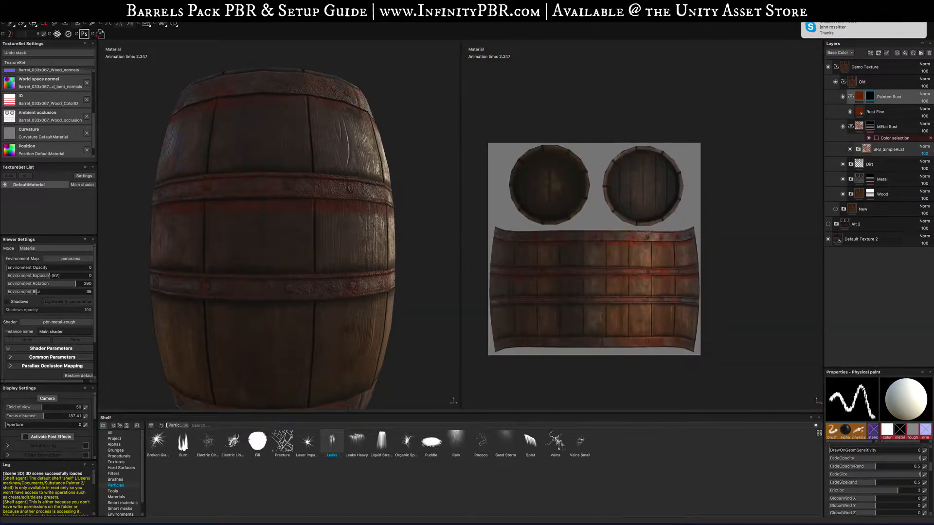
{"action": "scroll", "coordinate": [564, 351], "scroll_direction": "up", "scroll_amount": 4}
{"action": "scroll", "coordinate": [577, 336], "scroll_direction": "up", "scroll_amount": 2}
{"action": "scroll", "coordinate": [578, 337], "scroll_direction": "down", "scroll_amount": 2}
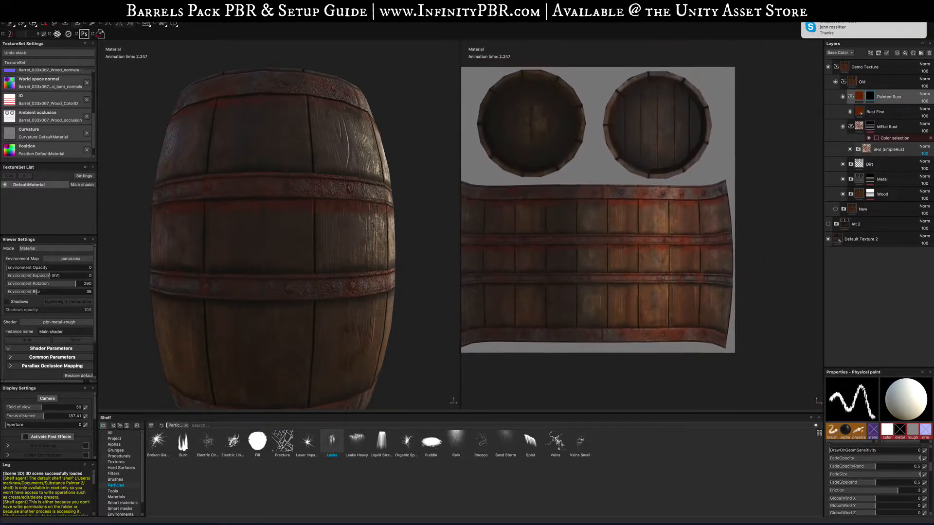
{"action": "key", "text": "f"}
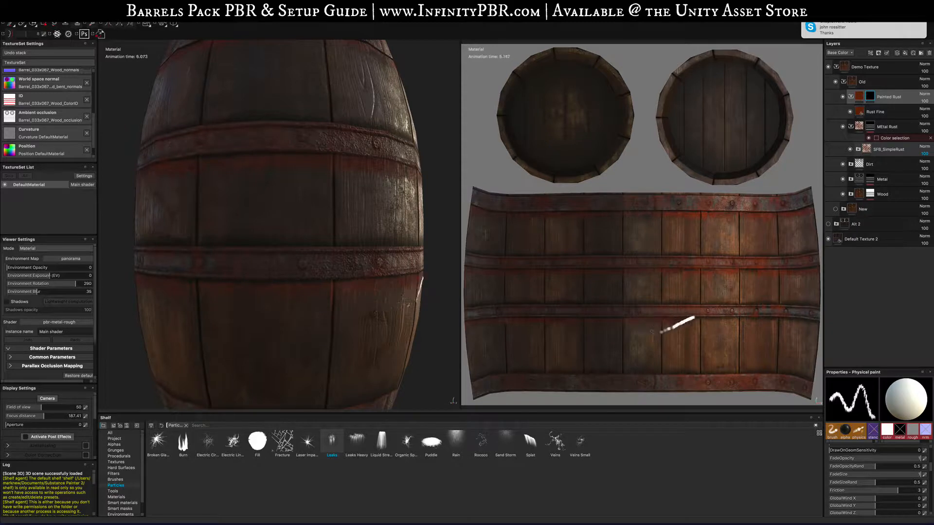
{"action": "left_click_drag", "start_coordinate": [702, 319], "coordinate": [775, 318]}
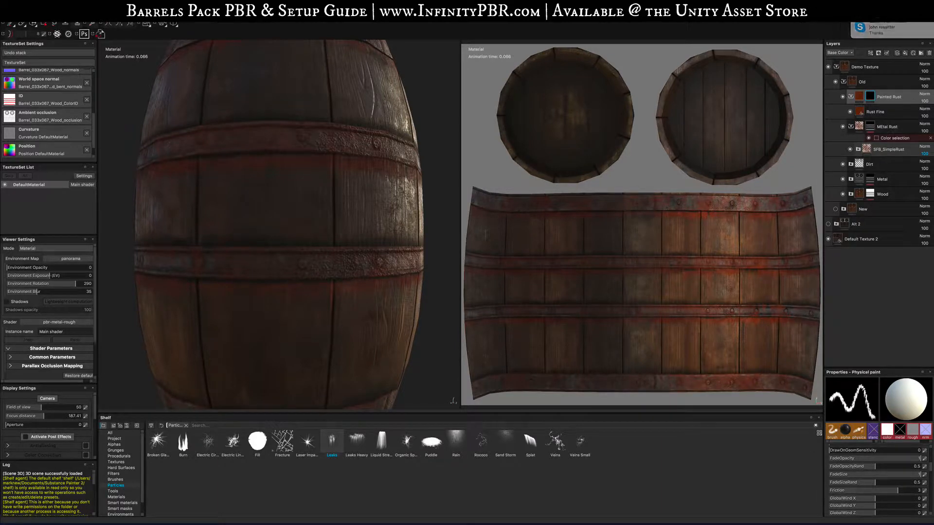
- Zoom and rotate the 3D view to examine the whole barrel
{"action": "scroll", "coordinate": [284, 191], "scroll_direction": "up", "scroll_amount": 2}
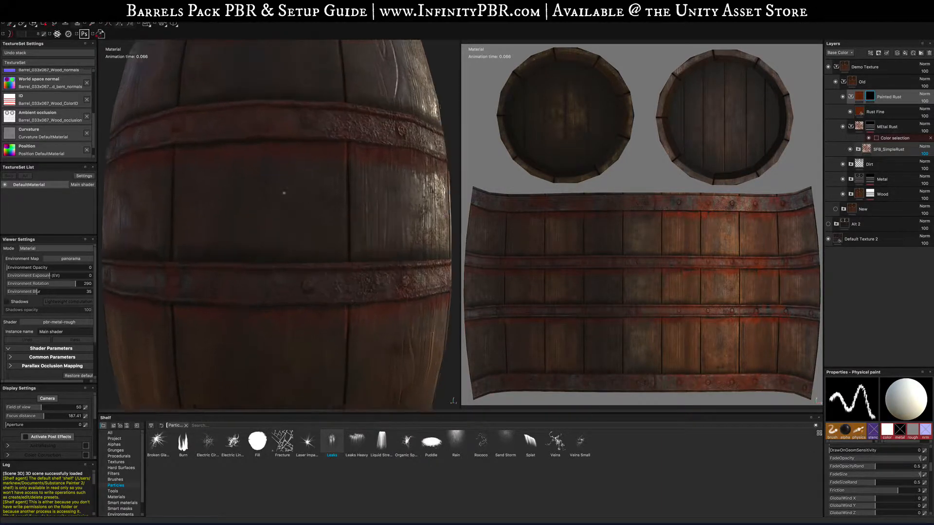
{"action": "scroll", "coordinate": [284, 192], "scroll_direction": "down", "scroll_amount": 8}
{"action": "left_click_drag", "start_coordinate": [281, 193], "coordinate": [287, 243], "text": "alt"}
{"action": "scroll", "coordinate": [282, 207], "scroll_direction": "down", "scroll_amount": 5}
{"action": "key", "text": "f"}
{"action": "scroll", "coordinate": [380, 253], "scroll_direction": "down", "scroll_amount": 8}
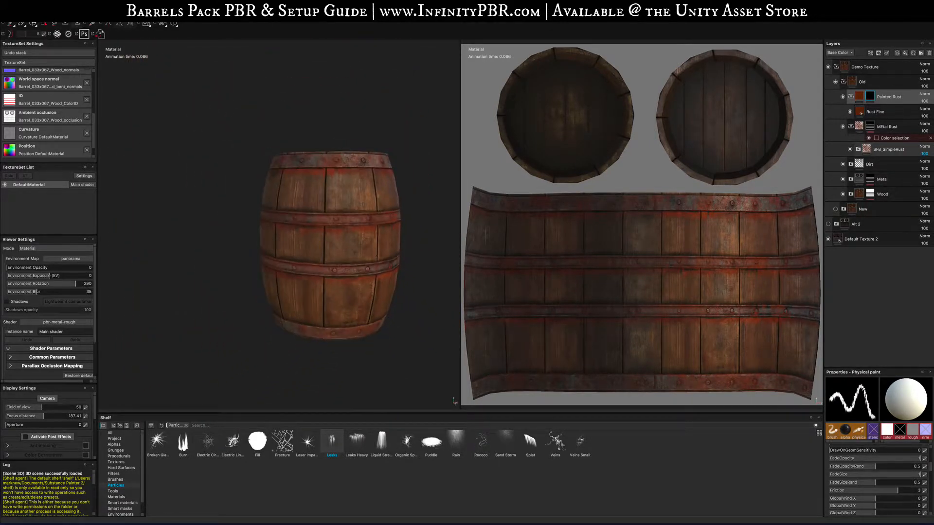
{"action": "left_click_drag", "start_coordinate": [379, 254], "coordinate": [358, 252], "text": "alt"}
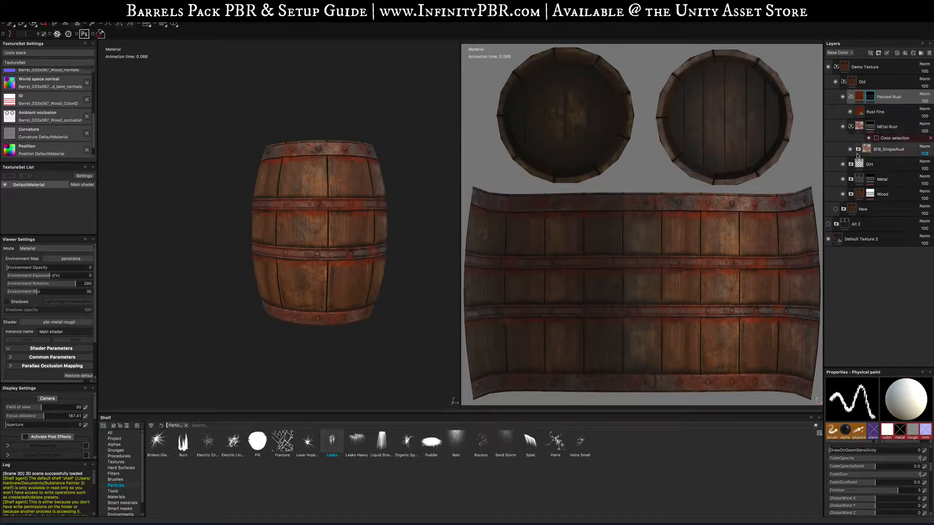
- Search the shelf for wood and drop the Wood aged smart material into the Wood folder
{"action": "left_click", "coordinate": [851, 97]}
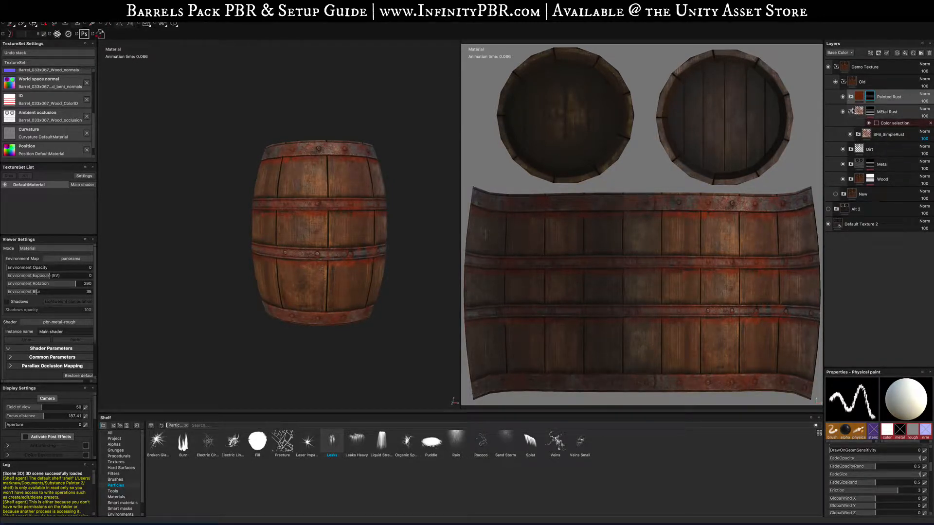
{"action": "left_click", "coordinate": [851, 111]}
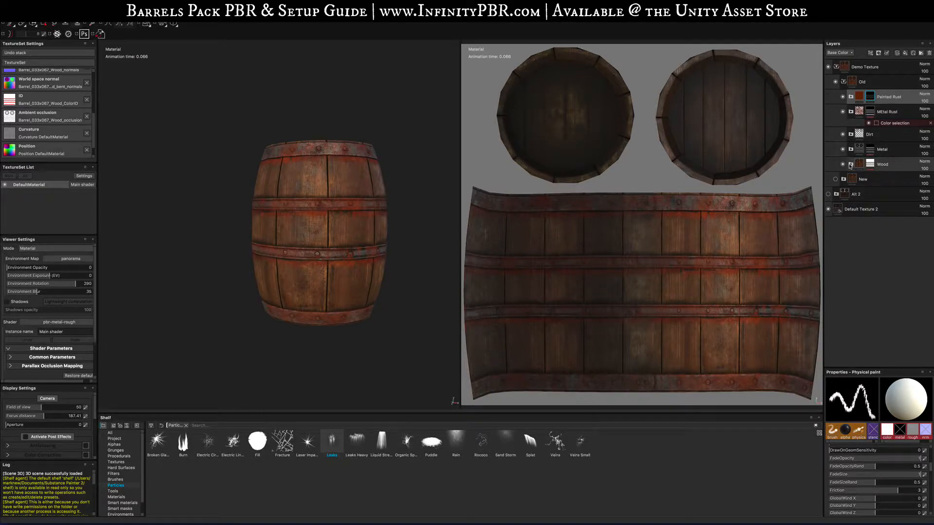
{"action": "left_click", "coordinate": [851, 164]}
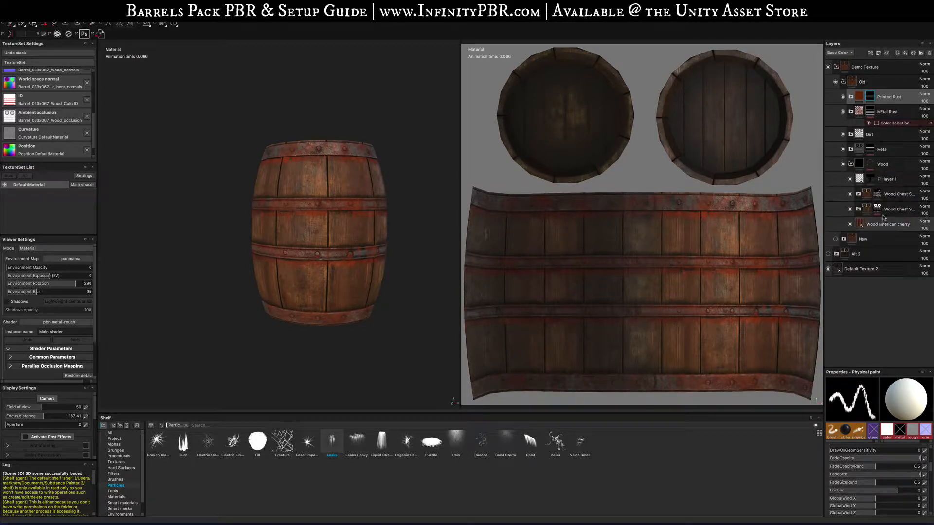
{"action": "left_click", "coordinate": [186, 426]}
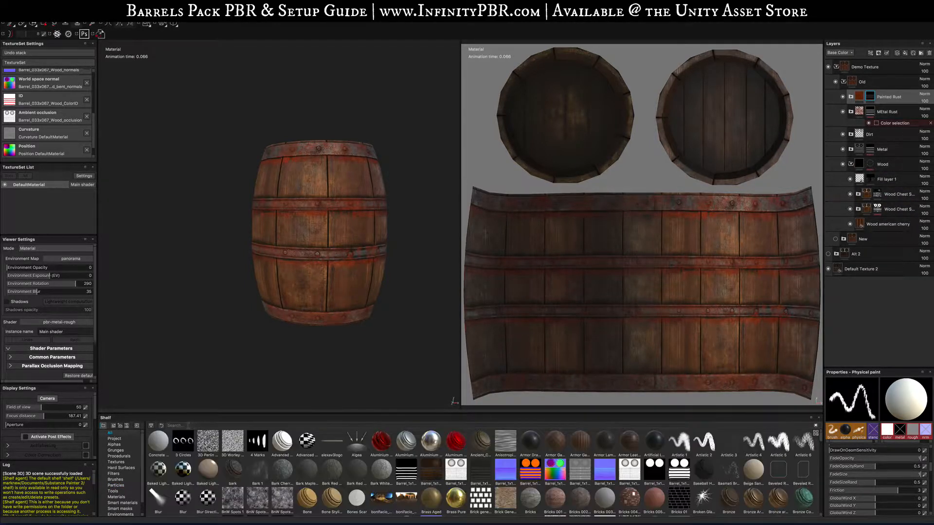
{"action": "type", "text": "wood"}
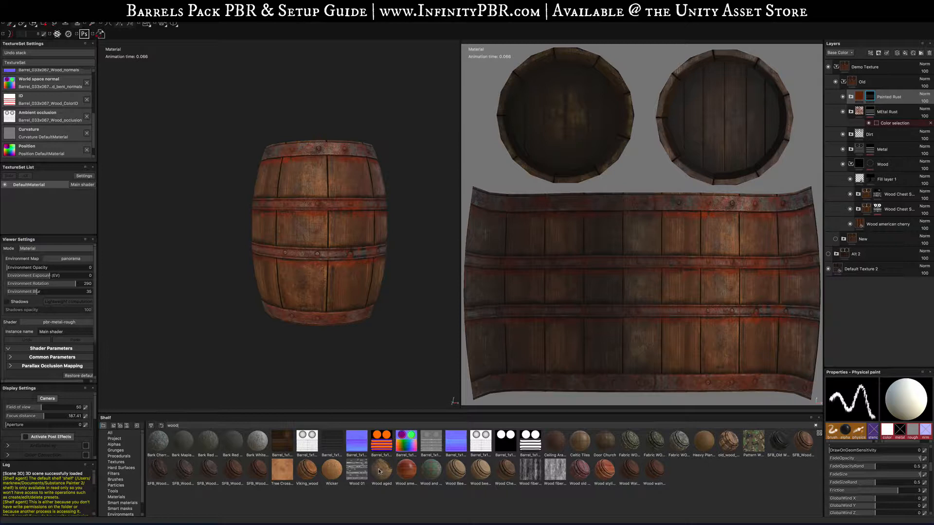
{"action": "mouse_move", "coordinate": [379, 471]}
{"action": "left_mouse_down"}
{"action": "mouse_move", "coordinate": [900, 111]}
{"action": "mouse_move", "coordinate": [900, 175]}
{"action": "mouse_move", "coordinate": [885, 177]}
{"action": "left_mouse_up"}
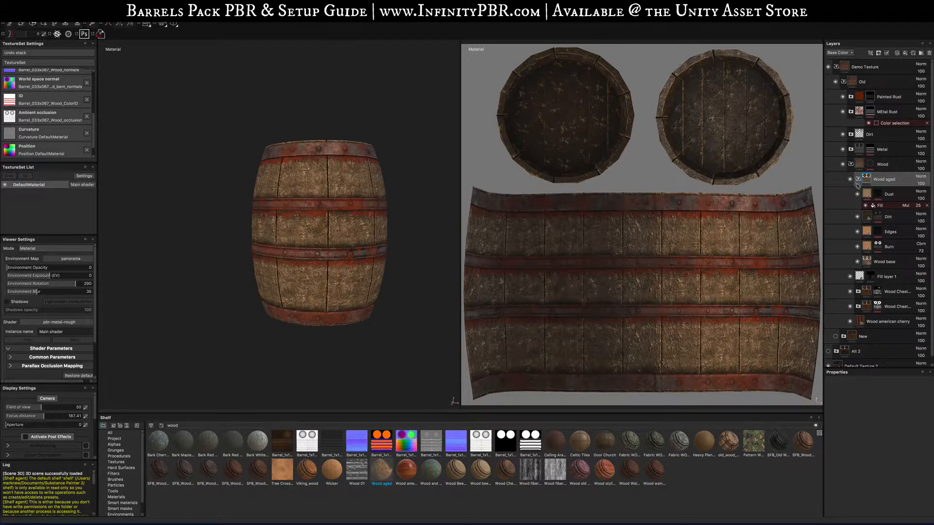
- Add a black mask to the Wood aged layer
{"action": "left_click", "coordinate": [858, 179]}
{"action": "right_click", "coordinate": [885, 180]}
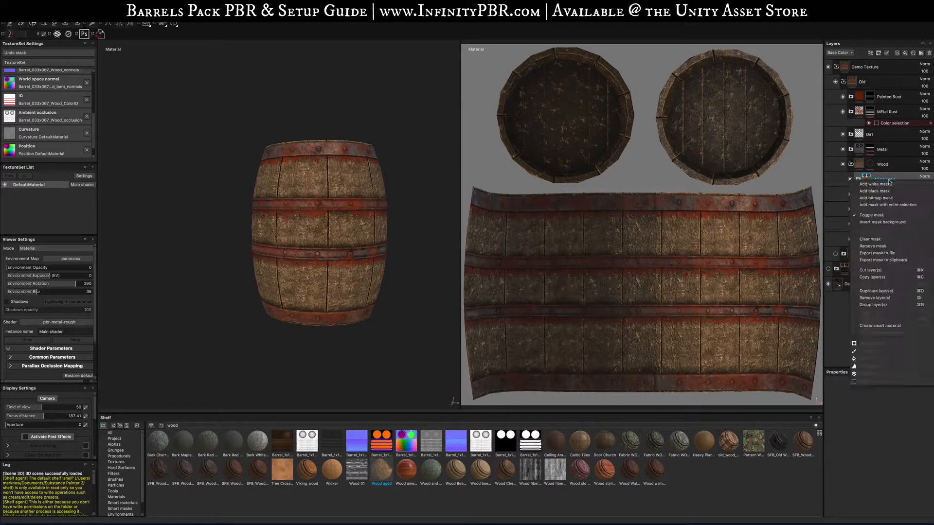
{"action": "left_click", "coordinate": [882, 194]}
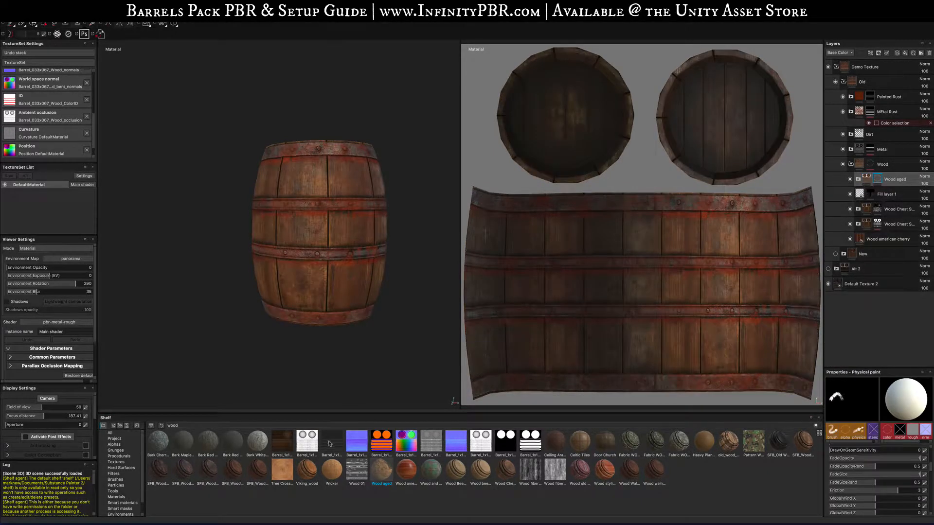
- Drop several smart masks, including Edges Rust, from the shelf onto the Wood aged layer
{"action": "left_click", "coordinate": [116, 485]}
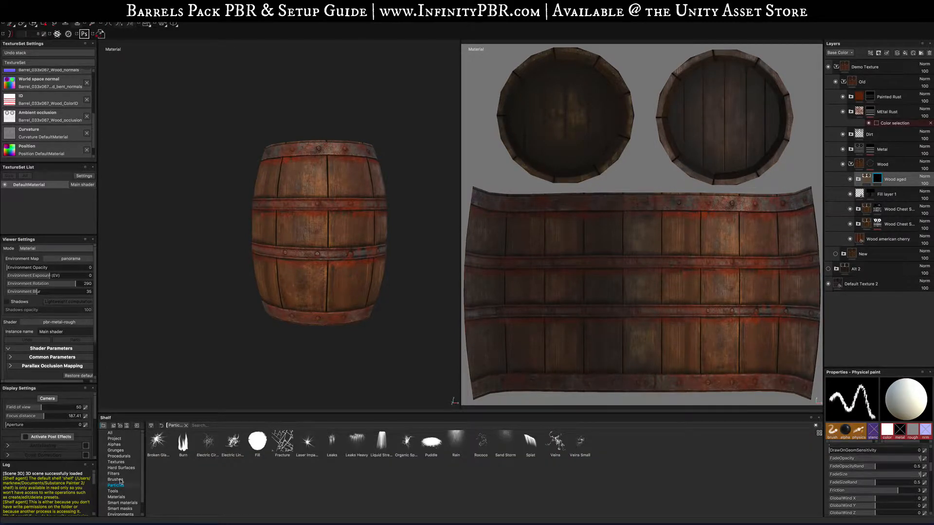
{"action": "left_click", "coordinate": [120, 509]}
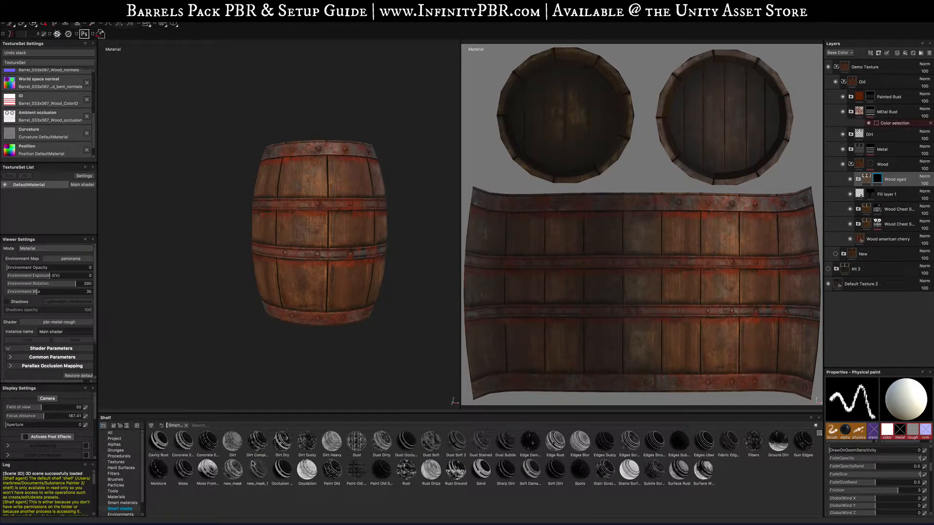
{"action": "left_click_drag", "start_coordinate": [171, 444], "coordinate": [898, 180]}
{"action": "left_click_drag", "start_coordinate": [381, 443], "coordinate": [898, 183]}
{"action": "left_click_drag", "start_coordinate": [459, 445], "coordinate": [902, 181]}
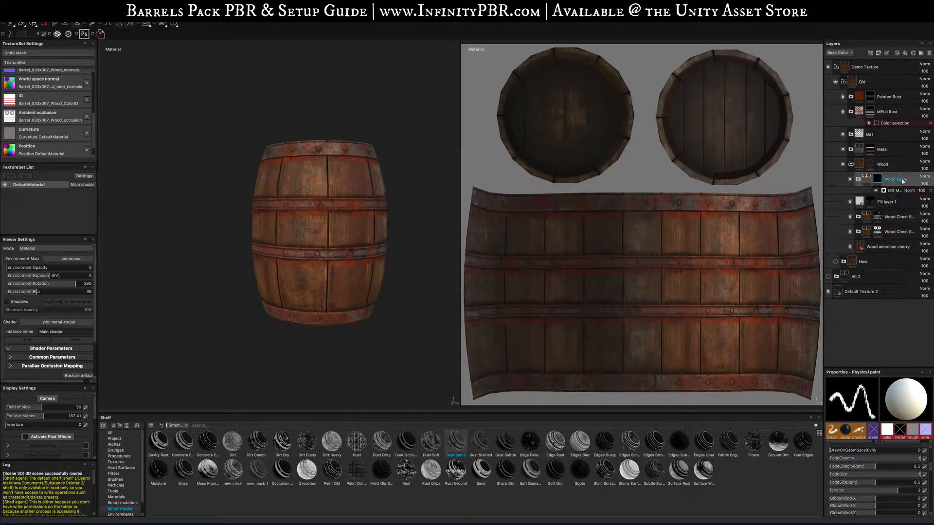
{"action": "left_click_drag", "start_coordinate": [555, 441], "coordinate": [897, 181]}
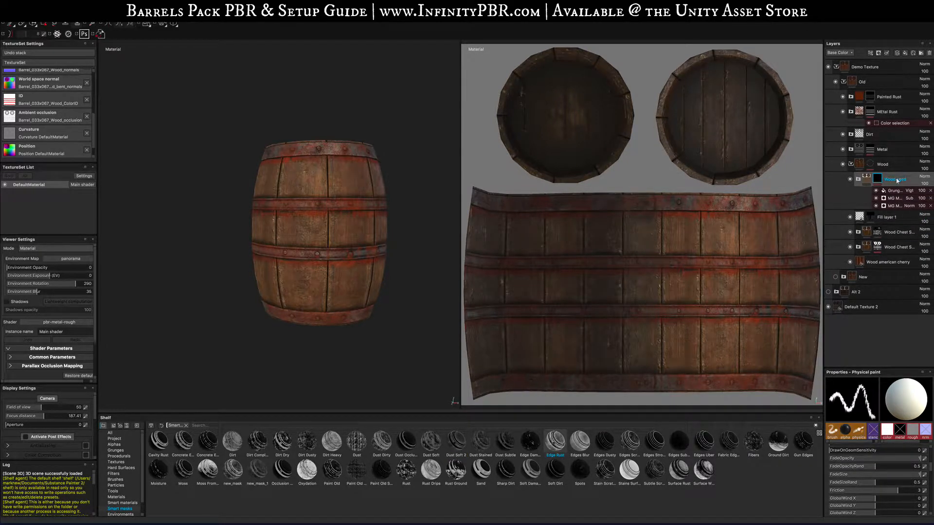
- Adjust the base color of the Burn sublayer inside the Wood aged group
{"action": "scroll", "coordinate": [348, 214], "scroll_direction": "up", "scroll_amount": 6}
{"action": "left_click_drag", "start_coordinate": [355, 216], "coordinate": [335, 252], "text": "alt"}
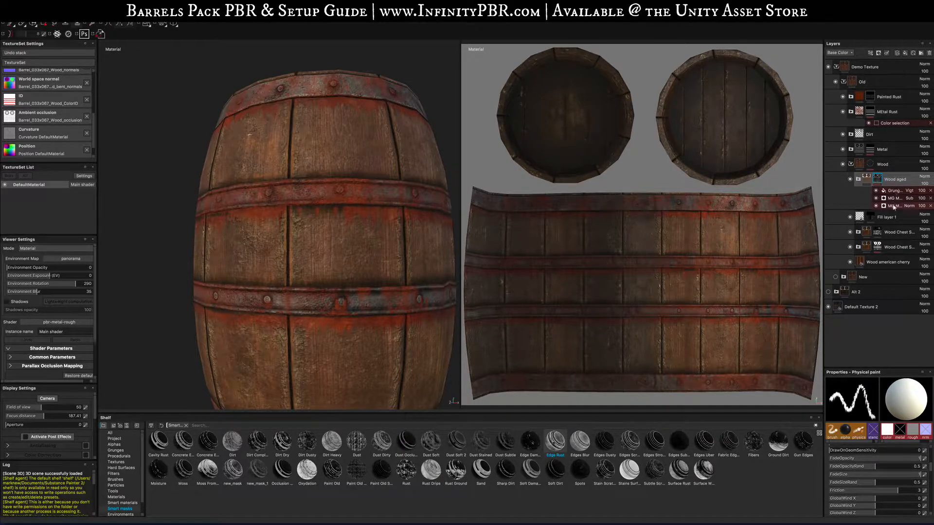
{"action": "left_click", "coordinate": [866, 181]}
{"action": "left_click", "coordinate": [858, 179]}
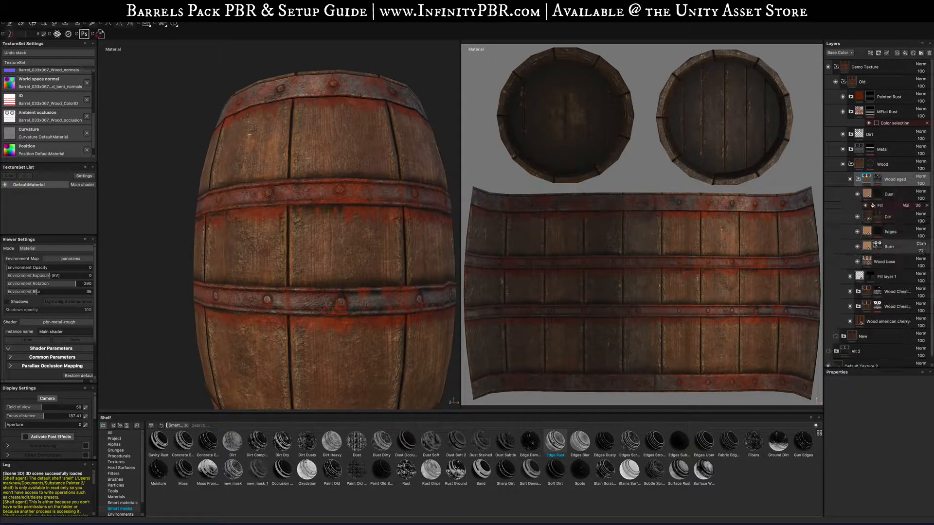
{"action": "left_click", "coordinate": [870, 262]}
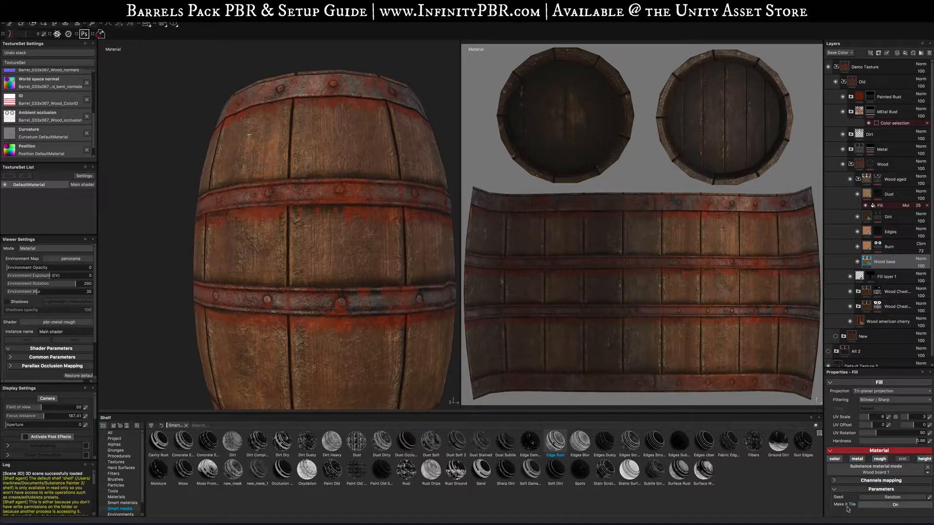
{"action": "left_click", "coordinate": [868, 247]}
{"action": "left_click", "coordinate": [862, 498]}
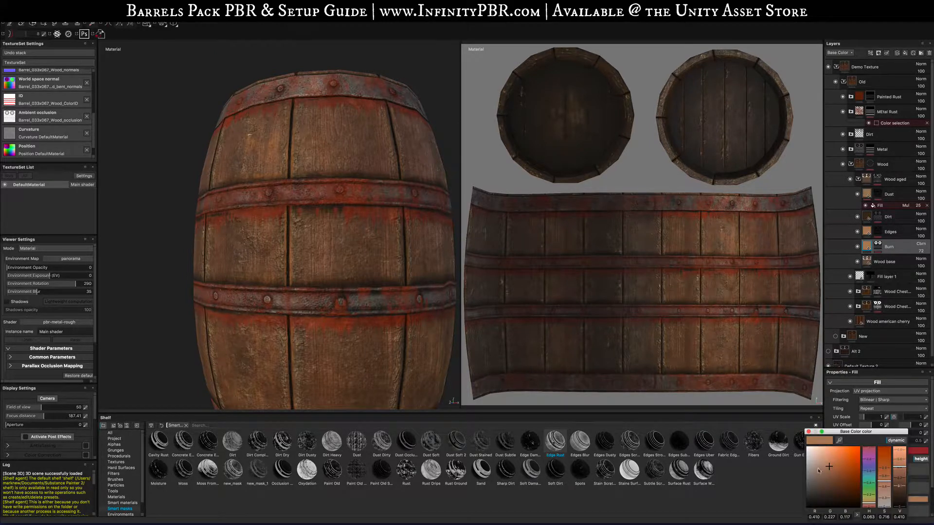
{"action": "mouse_move", "coordinate": [831, 489]}
{"action": "left_mouse_down"}
{"action": "mouse_move", "coordinate": [826, 479]}
{"action": "mouse_move", "coordinate": [822, 492]}
{"action": "left_mouse_up"}
{"action": "left_click", "coordinate": [808, 432]}
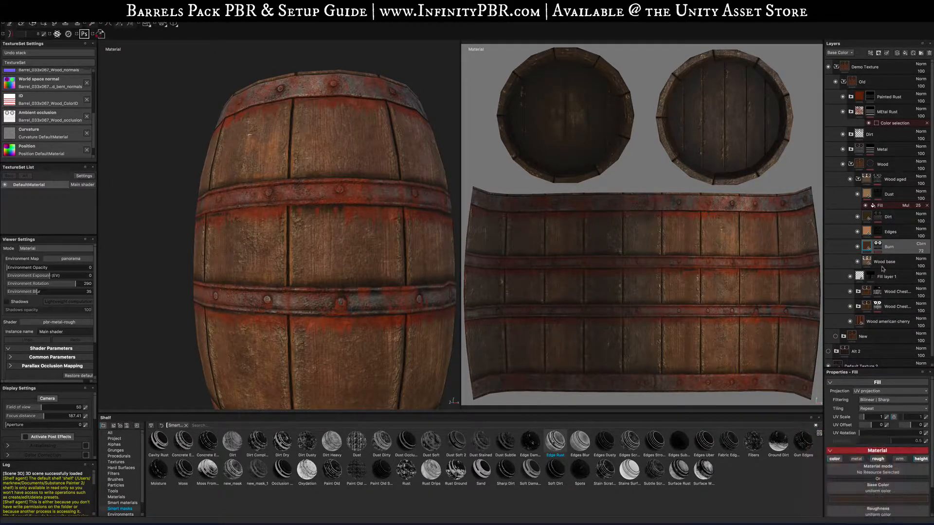
- Set the Edges sublayer's base color to nearly black
{"action": "left_click", "coordinate": [866, 231]}
{"action": "left_click", "coordinate": [865, 499]}
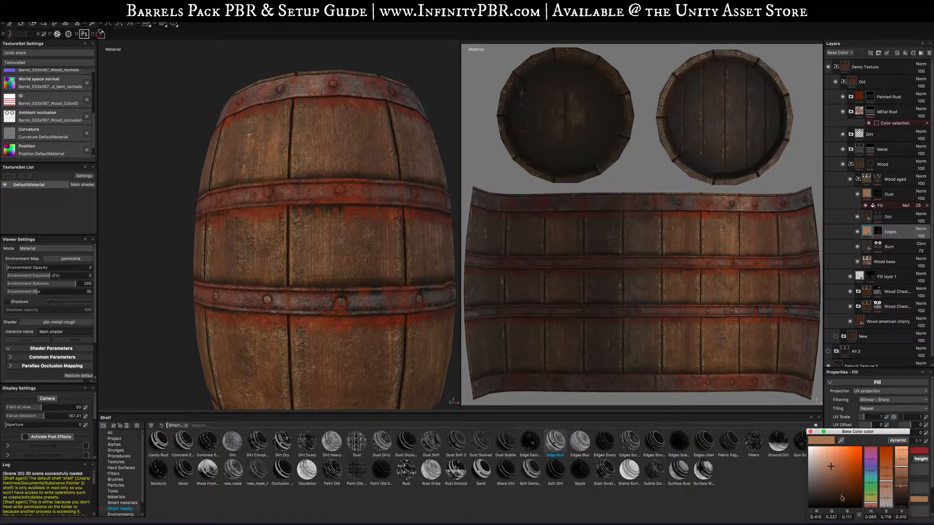
{"action": "left_click", "coordinate": [837, 502]}
{"action": "left_click", "coordinate": [810, 432]}
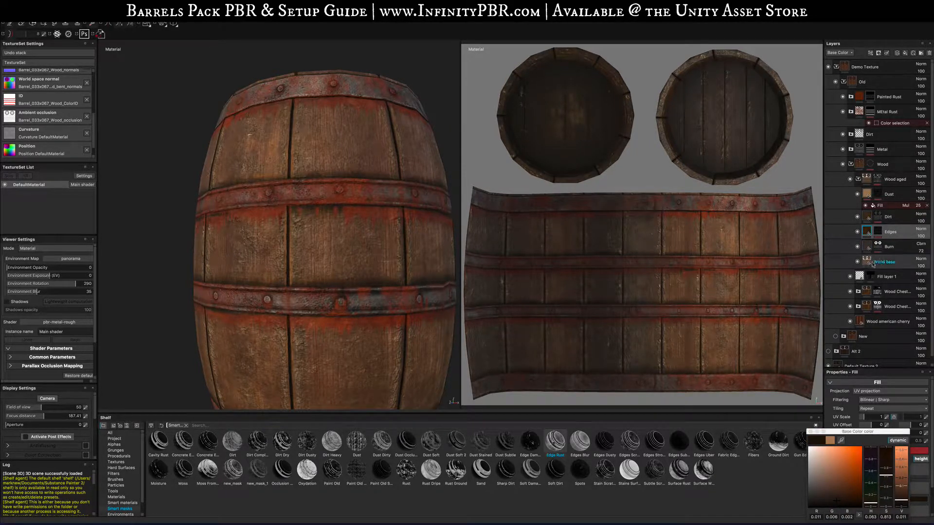
- Randomize the Wood base fill's seed and toggle its Make It Tile option
{"action": "left_click", "coordinate": [867, 261]}
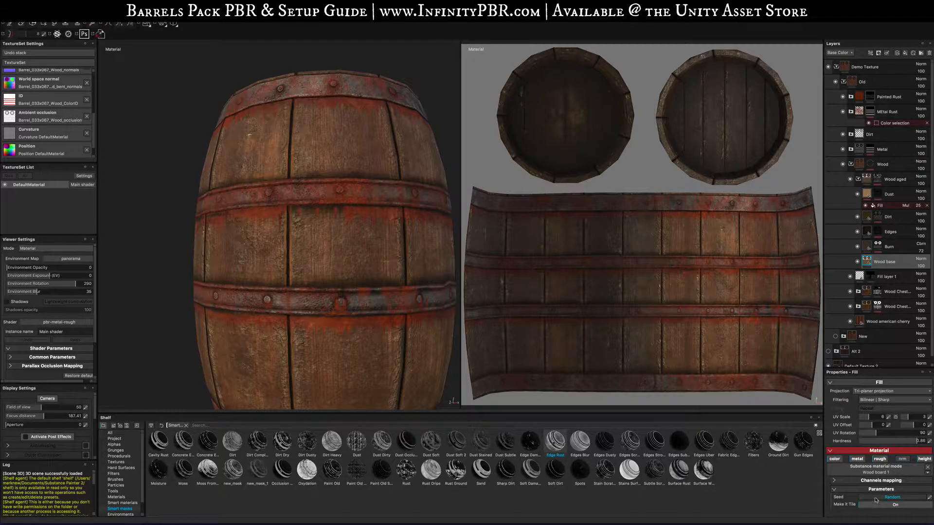
{"action": "left_click", "coordinate": [909, 504]}
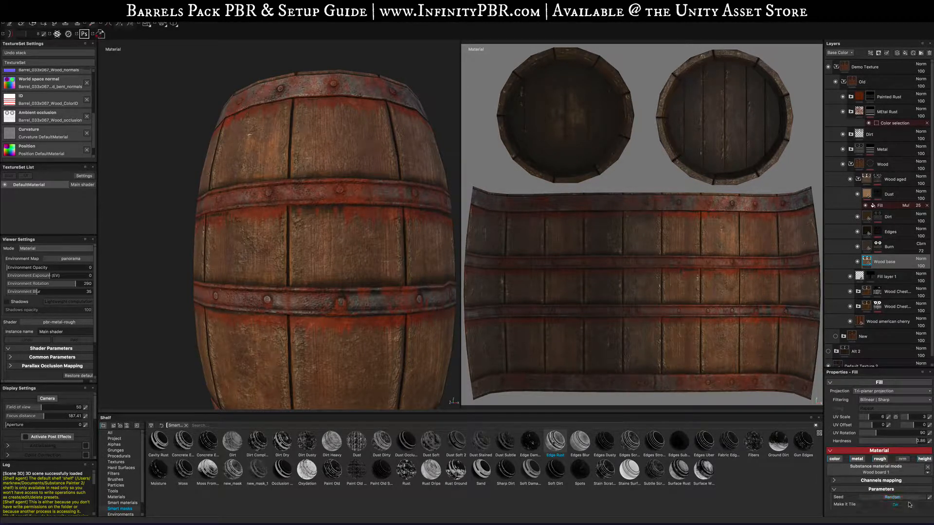
{"action": "left_click", "coordinate": [895, 505]}
{"action": "left_click", "coordinate": [894, 505]}
{"action": "left_click", "coordinate": [894, 505]}
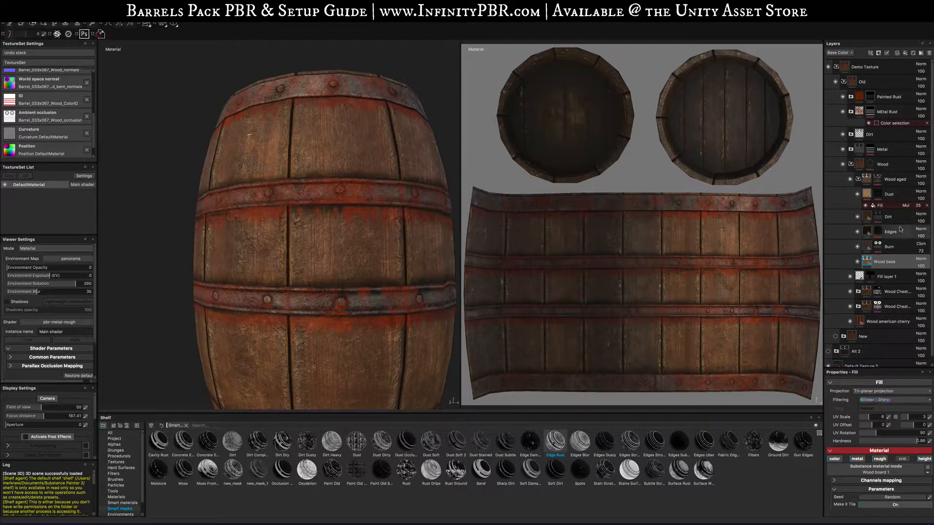
{"action": "left_click", "coordinate": [882, 470]}
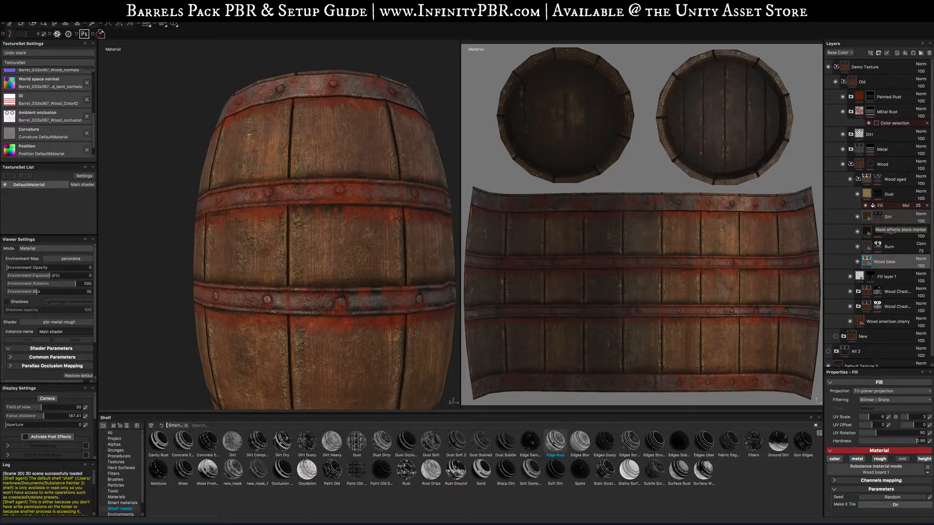
{"action": "left_click", "coordinate": [927, 468]}
{"action": "key", "text": "super+z"}
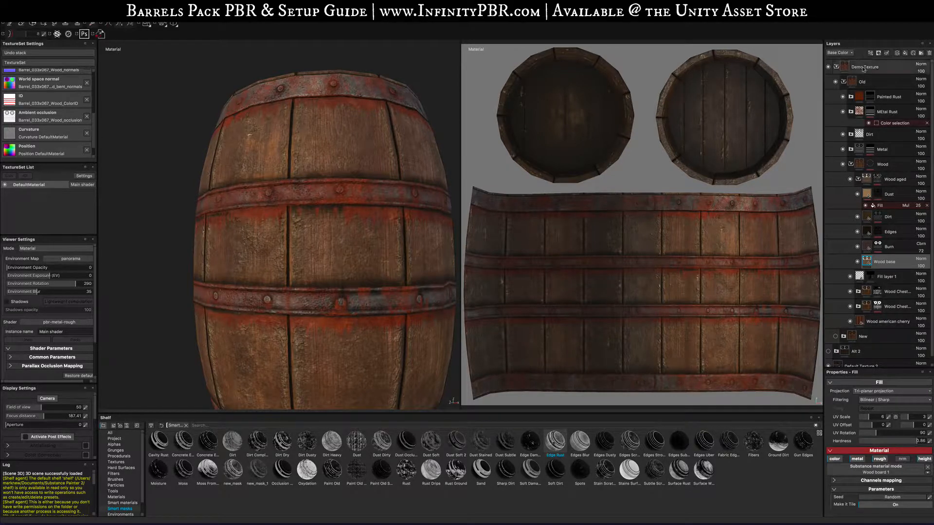
- Add a filter effect to the Wood base layer
{"action": "left_click", "coordinate": [871, 54]}
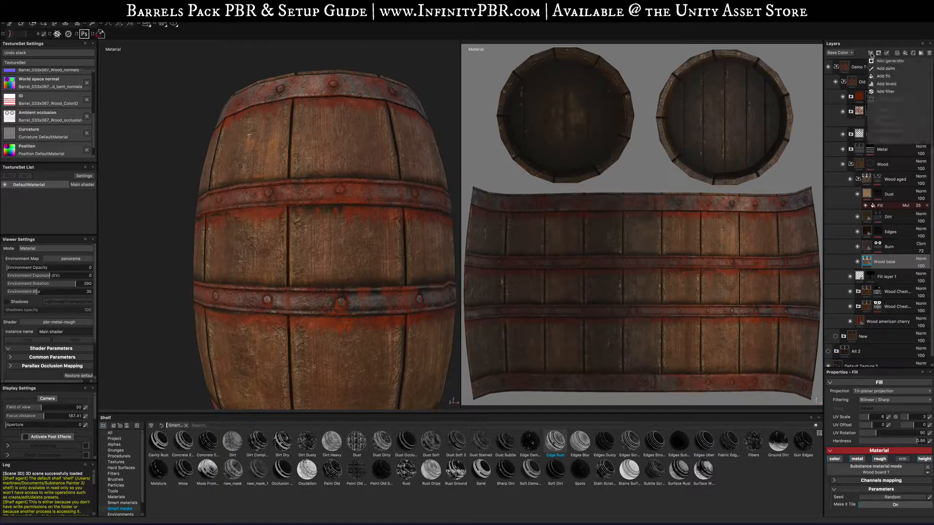
{"action": "left_click", "coordinate": [882, 92]}
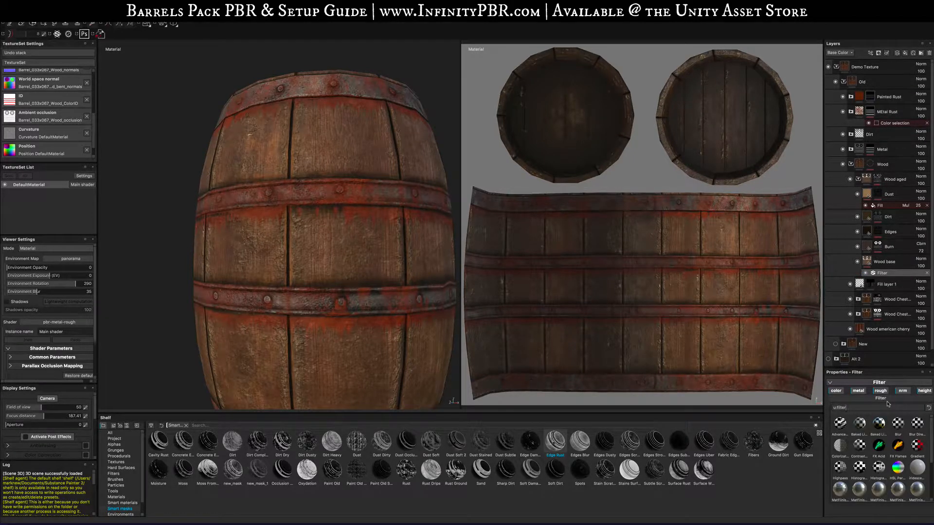
- Search the filters for hsl and apply the HSL Perceptive filter to the Wood base layer
{"action": "type", "text": "h"}
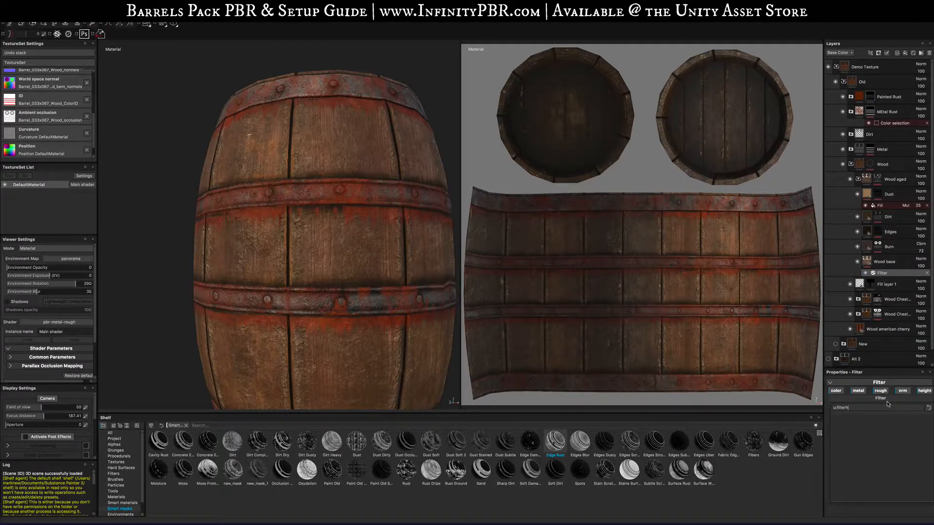
{"action": "key", "text": "BackSpace"}
{"action": "type", "text": "si"}
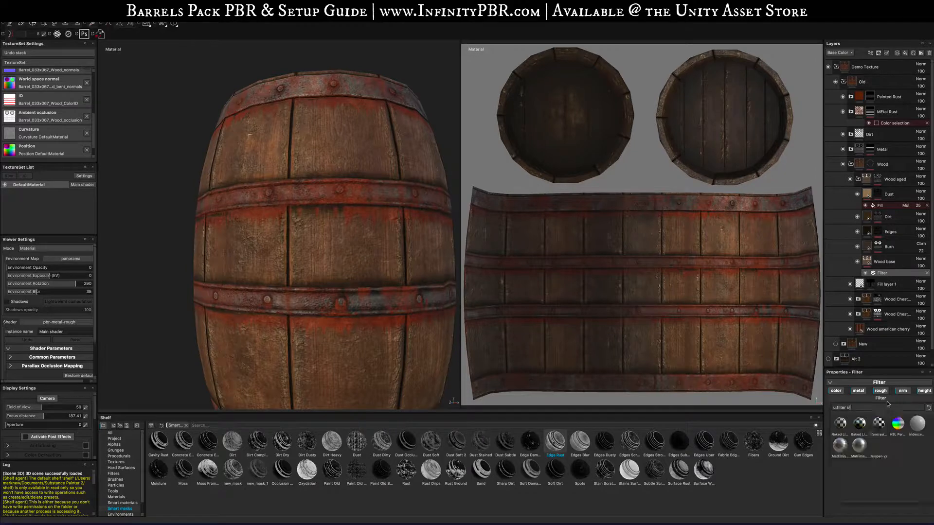
{"action": "key", "text": "BackSpace"}
{"action": "key", "text": "BackSpace"}
{"action": "type", "text": "hsl"}
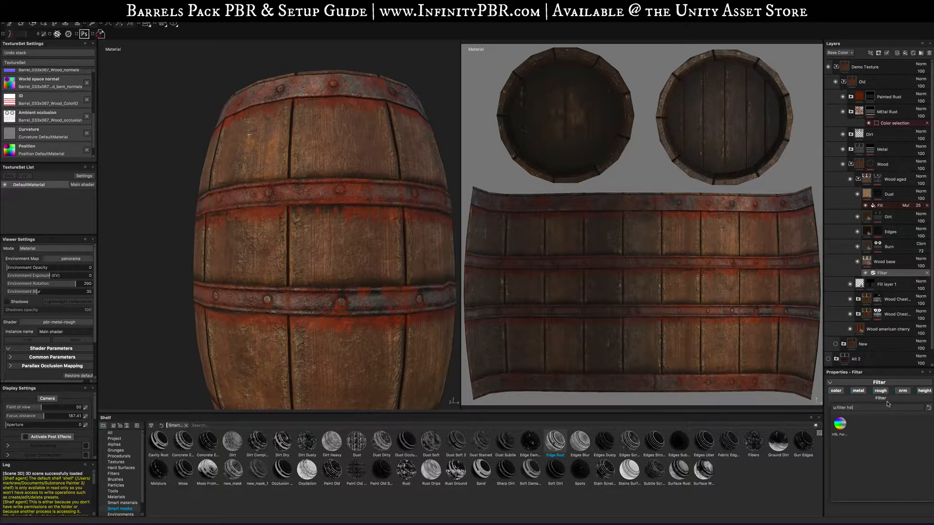
{"action": "left_click", "coordinate": [849, 428]}
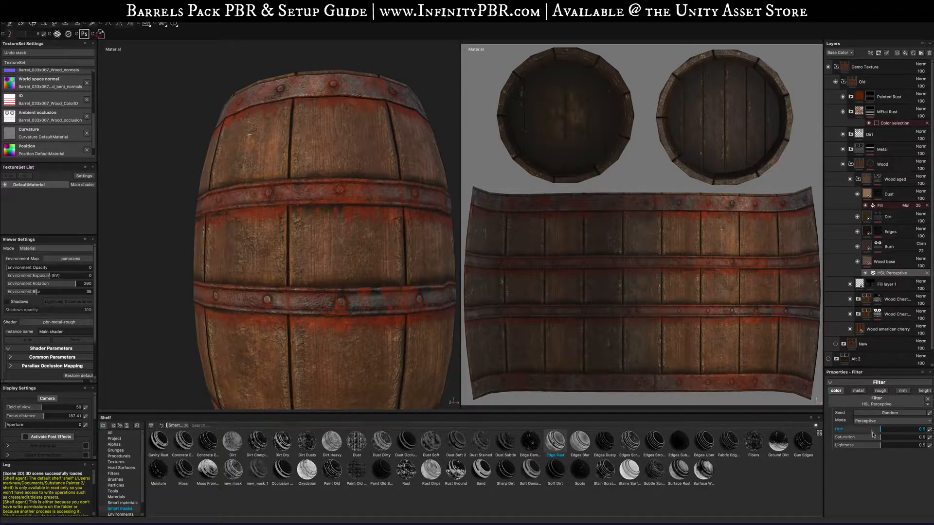
- Lower the HSL Perceptive filter's saturation and lightness to 0.4 each
{"action": "mouse_move", "coordinate": [872, 439]}
{"action": "left_mouse_down"}
{"action": "mouse_move", "coordinate": [858, 448]}
{"action": "mouse_move", "coordinate": [870, 447]}
{"action": "left_mouse_up"}
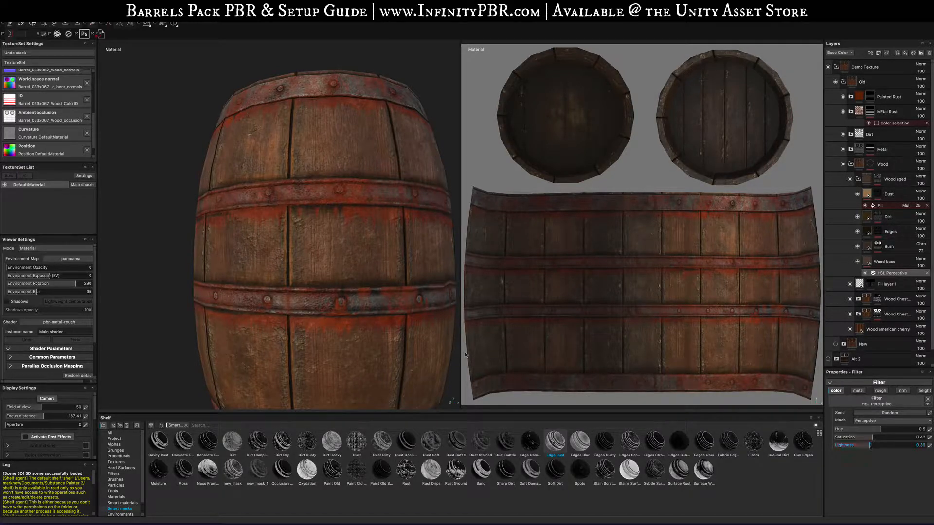
{"action": "scroll", "coordinate": [318, 309], "scroll_direction": "up", "scroll_amount": 2}
{"action": "scroll", "coordinate": [318, 310], "scroll_direction": "down", "scroll_amount": 6}
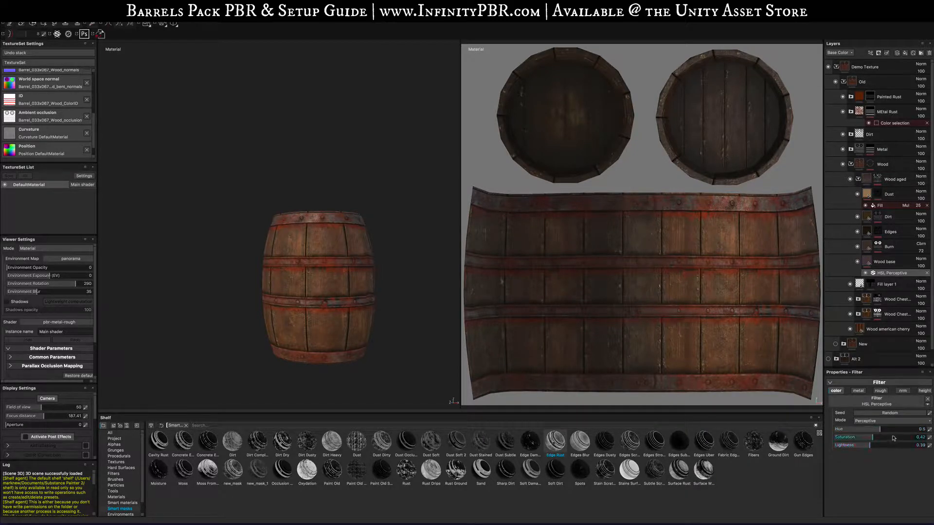
{"action": "mouse_move", "coordinate": [898, 440]}
{"action": "left_mouse_down"}
{"action": "mouse_move", "coordinate": [910, 440]}
{"action": "mouse_move", "coordinate": [876, 446]}
{"action": "mouse_move", "coordinate": [888, 439]}
{"action": "left_mouse_up"}
{"action": "left_click_drag", "start_coordinate": [871, 445], "coordinate": [869, 445]}
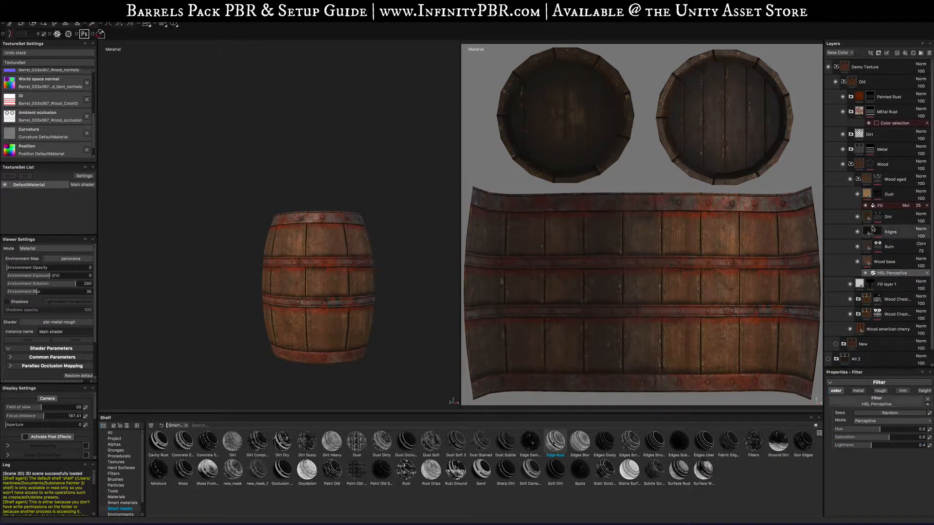
- Toggle the HSL Perceptive filter on and off while zooming the barrel to compare the wood
{"action": "left_click", "coordinate": [865, 273]}
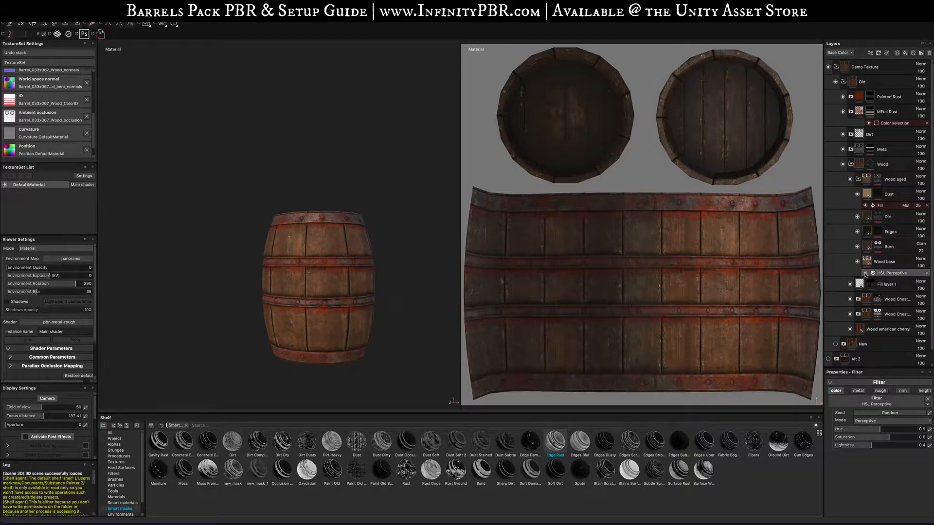
{"action": "left_click", "coordinate": [865, 273]}
{"action": "scroll", "coordinate": [354, 336], "scroll_direction": "down", "scroll_amount": 2}
{"action": "scroll", "coordinate": [355, 339], "scroll_direction": "up", "scroll_amount": 10}
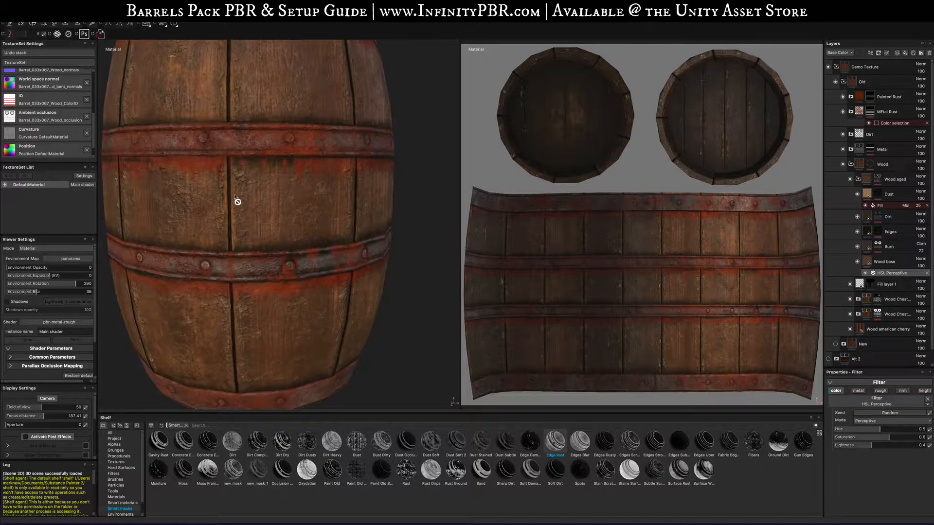
{"action": "left_click", "coordinate": [865, 274]}
{"action": "left_click", "coordinate": [865, 273]}
{"action": "left_click", "coordinate": [865, 273]}
{"action": "middle_click_drag", "start_coordinate": [333, 286], "coordinate": [370, 321], "text": "alt"}
{"action": "scroll", "coordinate": [371, 318], "scroll_direction": "up", "scroll_amount": 2}
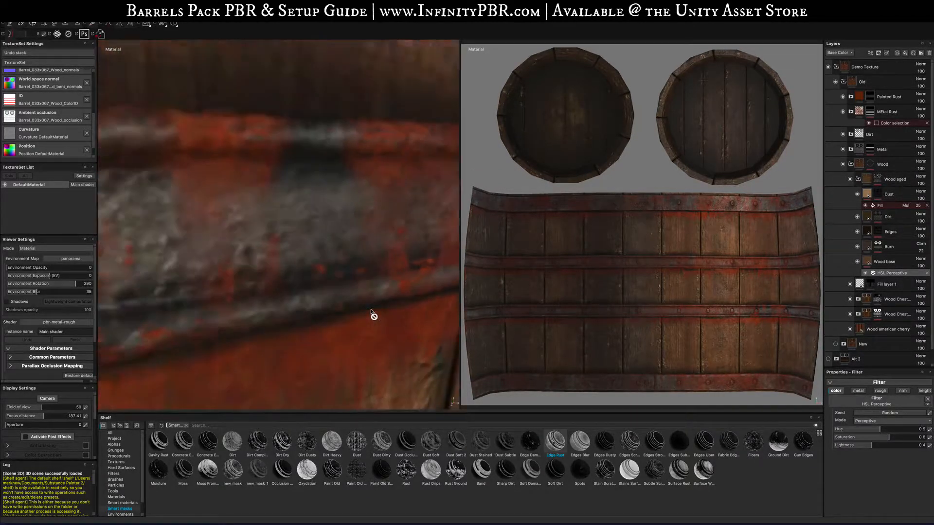
{"action": "scroll", "coordinate": [375, 317], "scroll_direction": "down", "scroll_amount": 12}
{"action": "scroll", "coordinate": [382, 319], "scroll_direction": "up", "scroll_amount": 10}
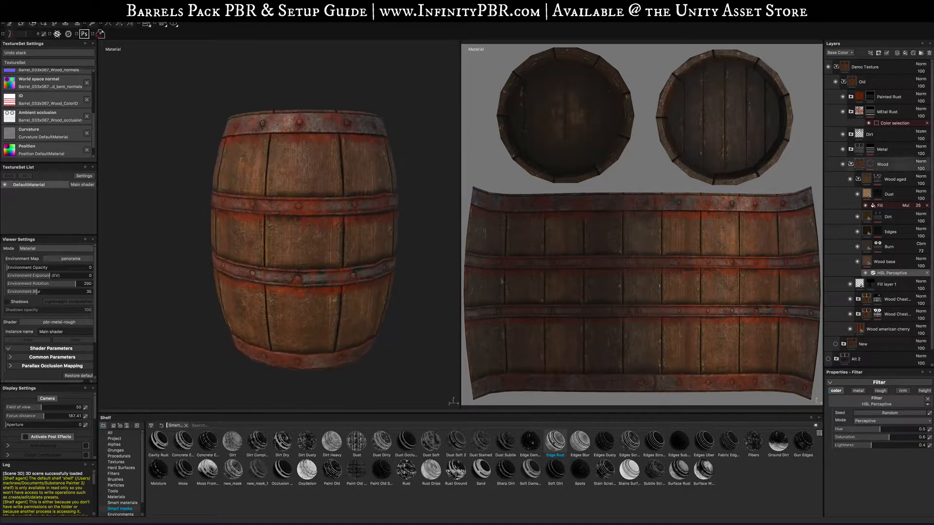
- Collapse the Old folder, hide it, and make the New folder visible
{"action": "left_click", "coordinate": [843, 83]}
{"action": "left_click", "coordinate": [836, 82]}
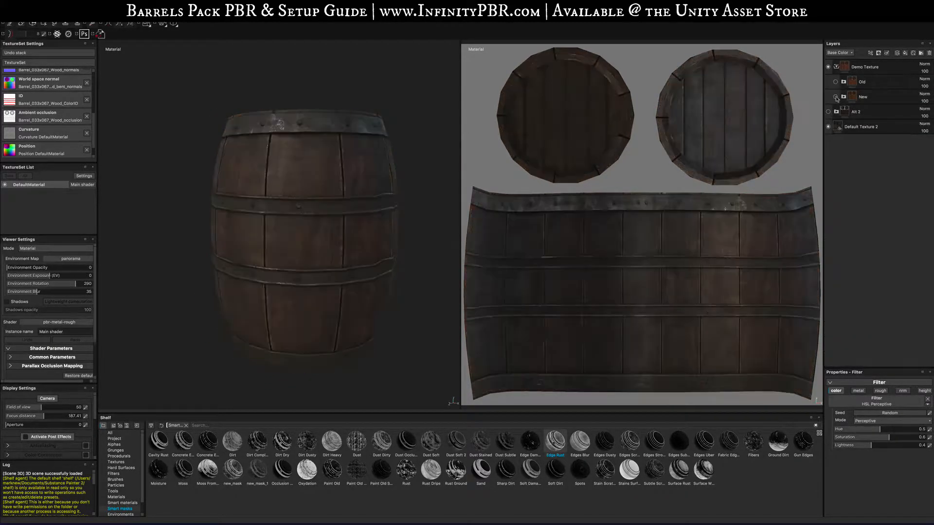
{"action": "left_click", "coordinate": [835, 97]}
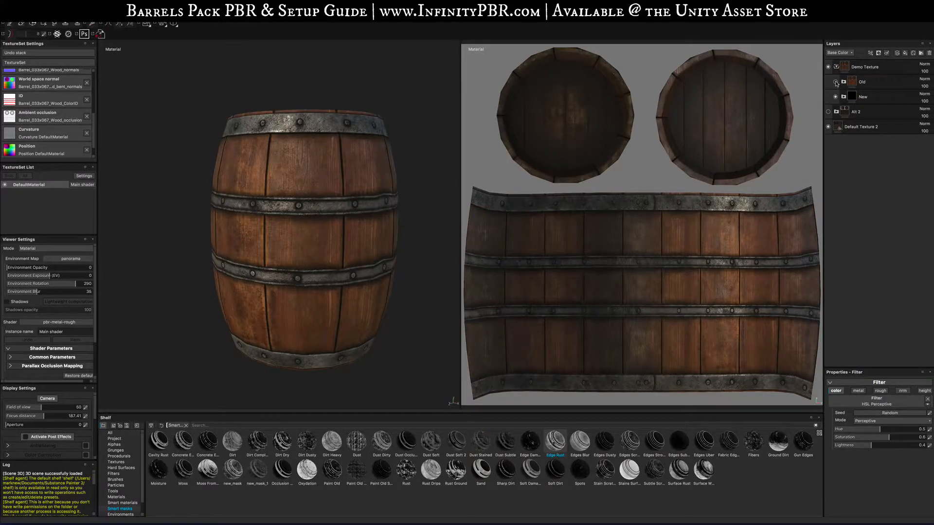
- Toggle the Old folder's visibility repeatedly to compare the old and new barrel textures
{"action": "left_click", "coordinate": [835, 82]}
{"action": "left_click", "coordinate": [836, 82]}
{"action": "left_click", "coordinate": [836, 82]}
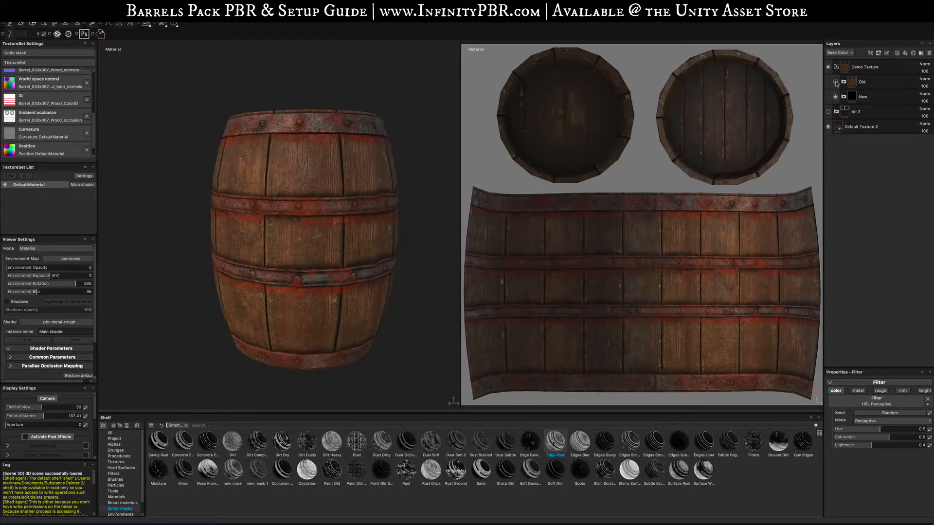
{"action": "left_click", "coordinate": [836, 82]}
{"action": "left_click", "coordinate": [835, 82]}
{"action": "left_click", "coordinate": [836, 82]}
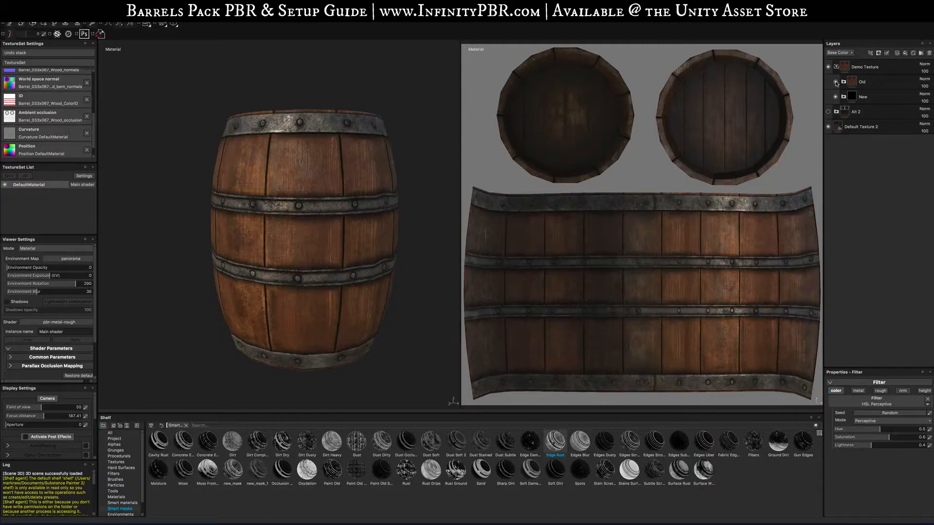
{"action": "left_click", "coordinate": [835, 82]}
{"action": "left_click", "coordinate": [835, 82]}
{"action": "left_click", "coordinate": [836, 83]}
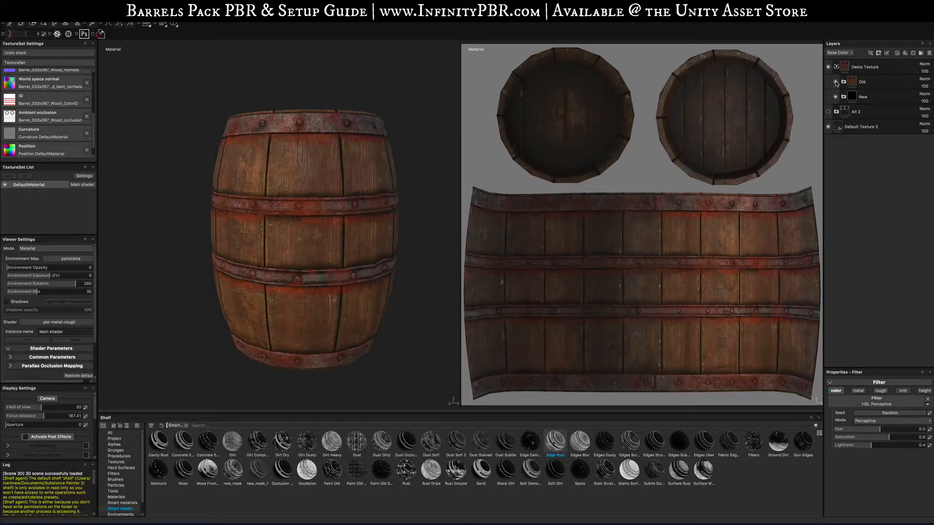
{"action": "left_click", "coordinate": [835, 82]}
{"action": "left_click", "coordinate": [835, 82]}
{"action": "left_click", "coordinate": [835, 82]}
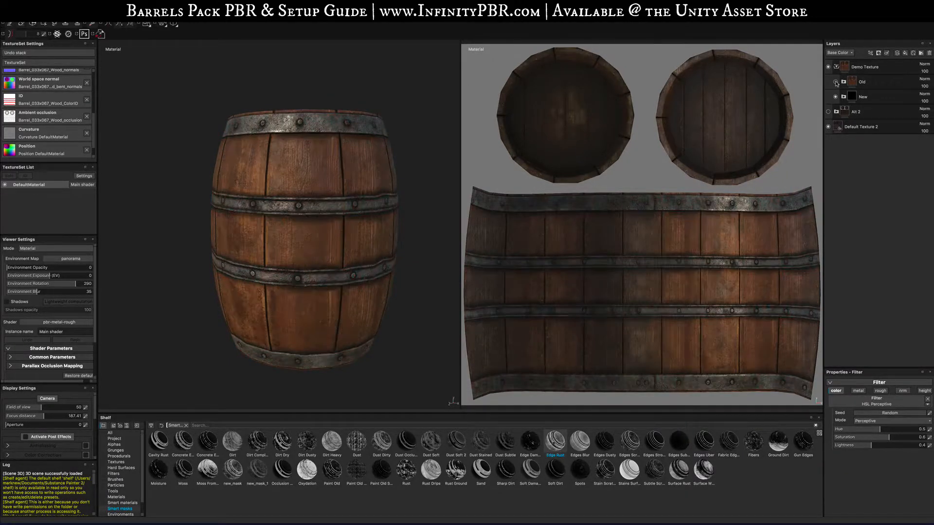
{"action": "left_click", "coordinate": [836, 83]}
{"action": "left_click", "coordinate": [836, 82]}
{"action": "left_click", "coordinate": [836, 82]}
{"action": "left_click", "coordinate": [835, 82]}
{"action": "left_click", "coordinate": [836, 82]}
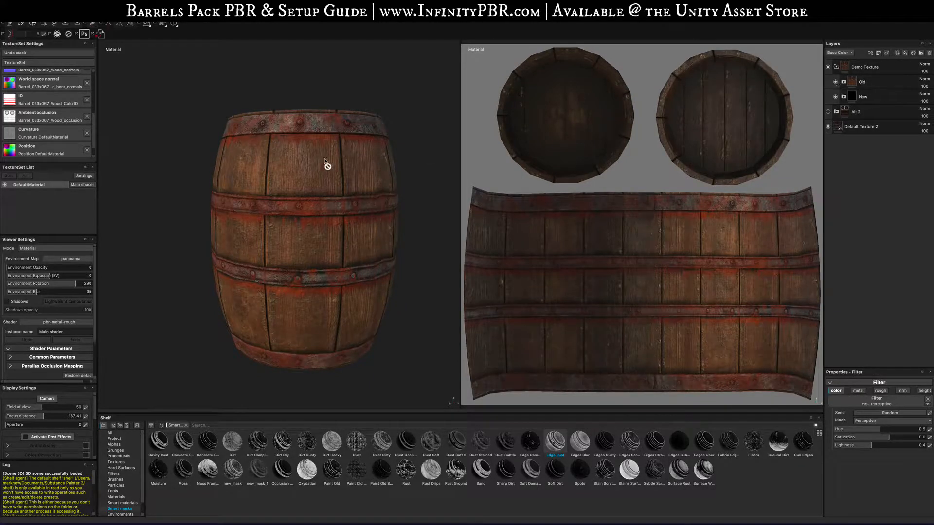
- Orbit the barrel and toggle the Demo Texture and Old folders to compare the textures from above
{"action": "left_click_drag", "start_coordinate": [327, 165], "coordinate": [296, 240], "text": "alt"}
{"action": "middle_click_drag", "start_coordinate": [364, 100], "coordinate": [336, 172], "text": "alt"}
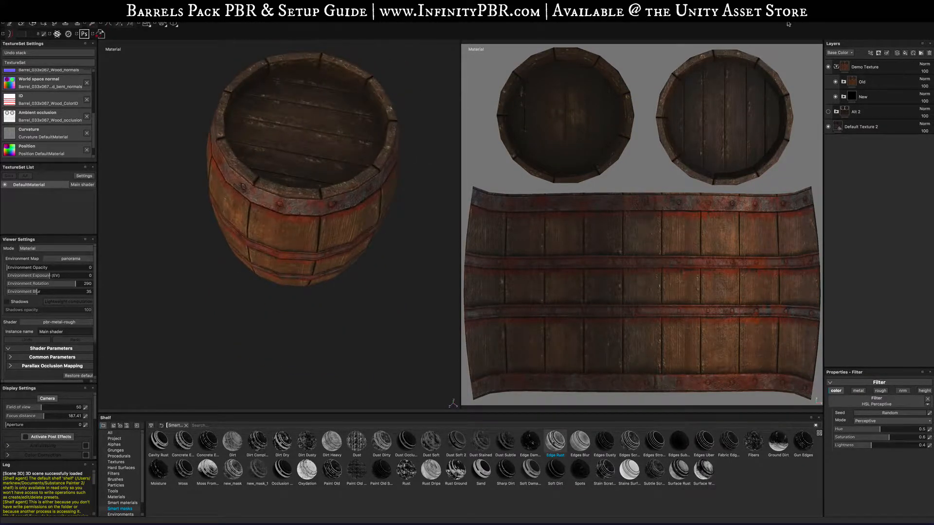
{"action": "left_click", "coordinate": [836, 68]}
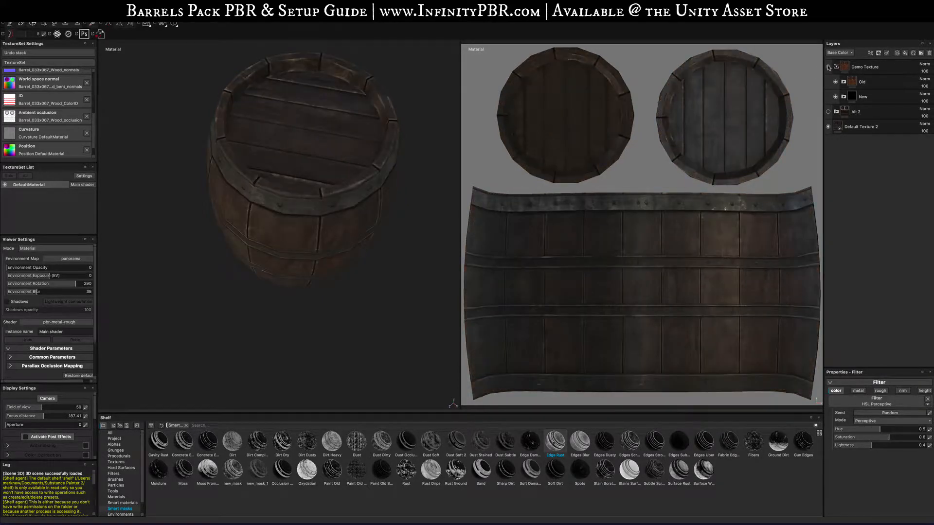
{"action": "left_click", "coordinate": [836, 67]}
{"action": "left_click", "coordinate": [836, 82]}
{"action": "left_click", "coordinate": [836, 82]}
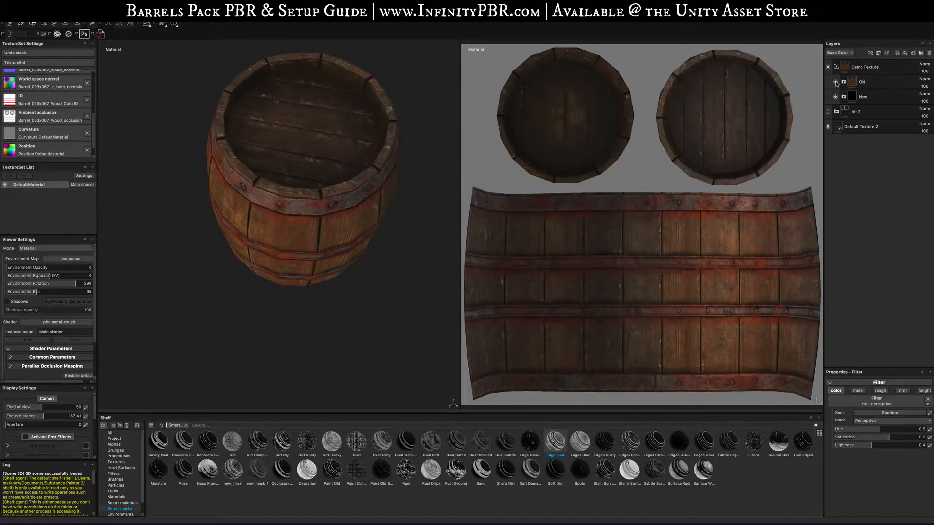
{"action": "left_click_drag", "start_coordinate": [298, 258], "coordinate": [396, 215], "text": "alt"}
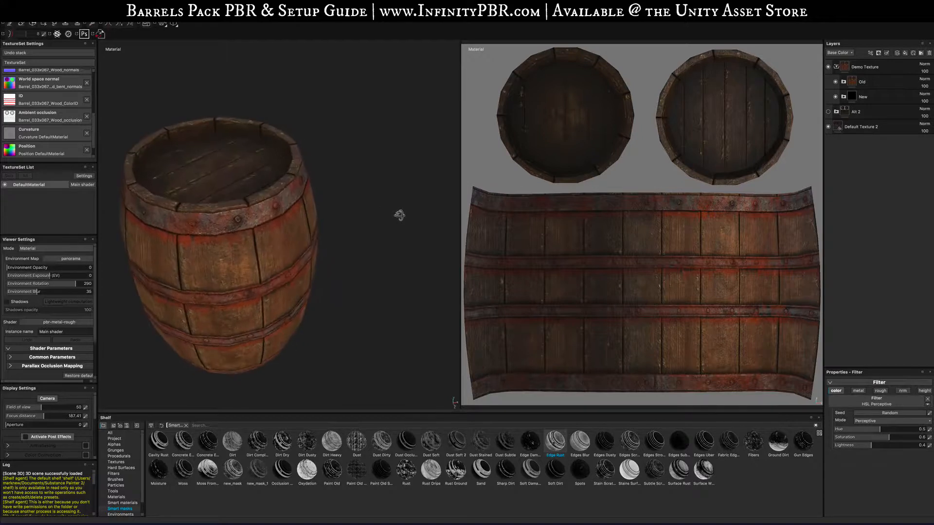
- Expand the Old folder and add a new fill layer above the Wood base layer
{"action": "left_click", "coordinate": [843, 82]}
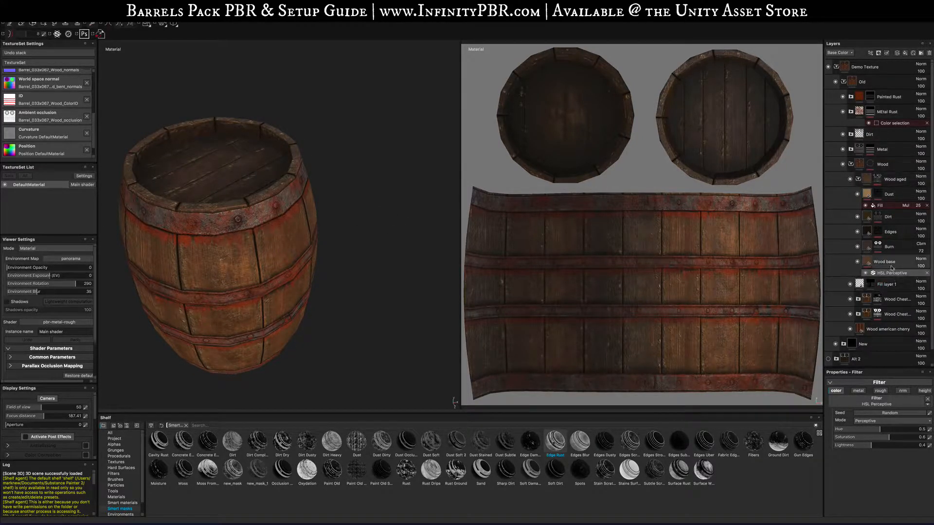
{"action": "left_click", "coordinate": [868, 262]}
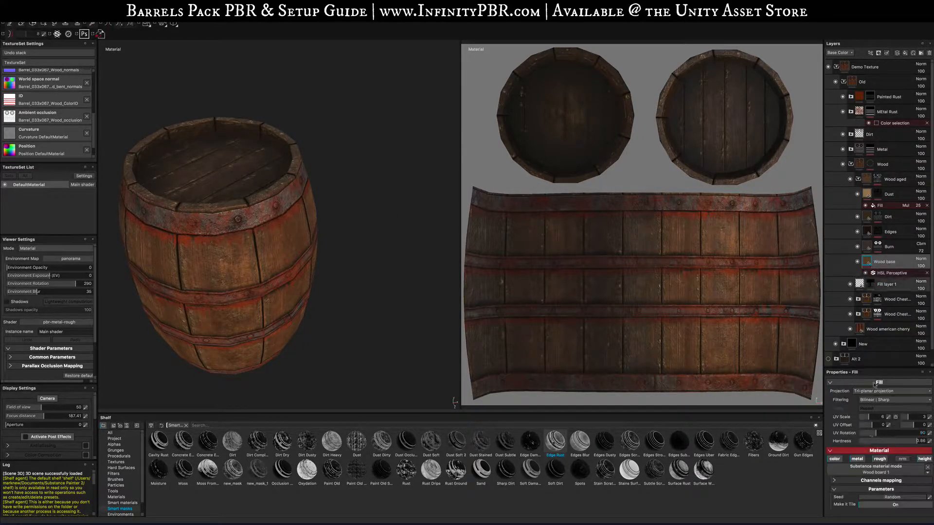
{"action": "left_click", "coordinate": [924, 459]}
{"action": "left_click", "coordinate": [904, 53]}
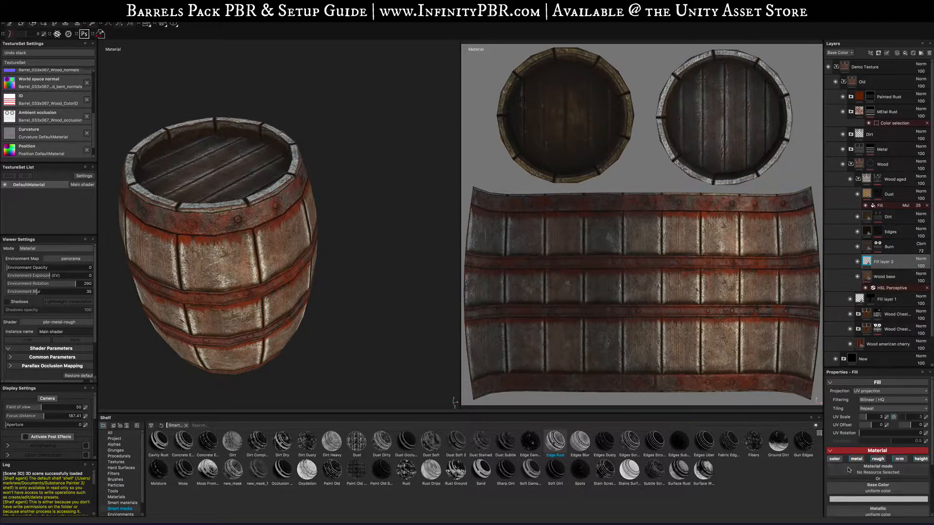
- Disable the fill layer's color, metal, rough and normal channels and lower its height value
{"action": "left_click", "coordinate": [835, 460]}
{"action": "left_click", "coordinate": [857, 459]}
{"action": "left_click", "coordinate": [878, 459]}
{"action": "left_click", "coordinate": [900, 460]}
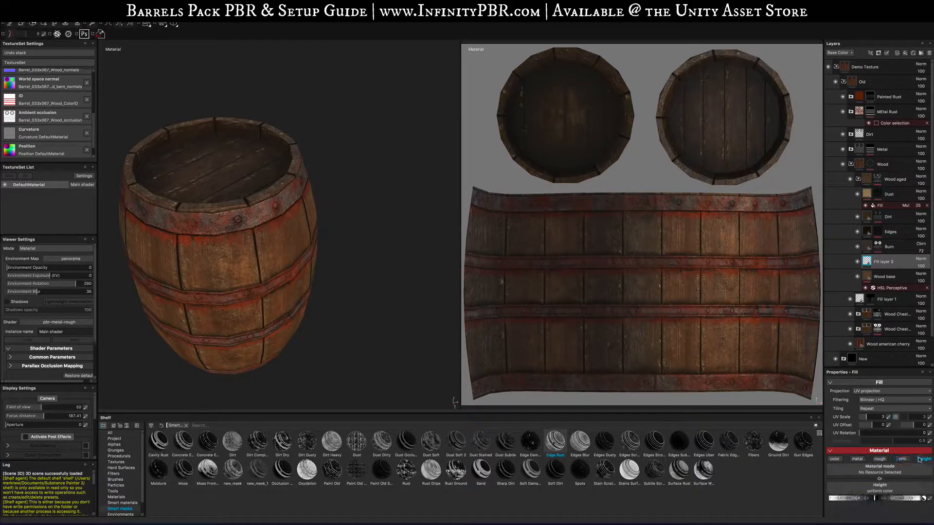
{"action": "left_click_drag", "start_coordinate": [874, 498], "coordinate": [830, 498]}
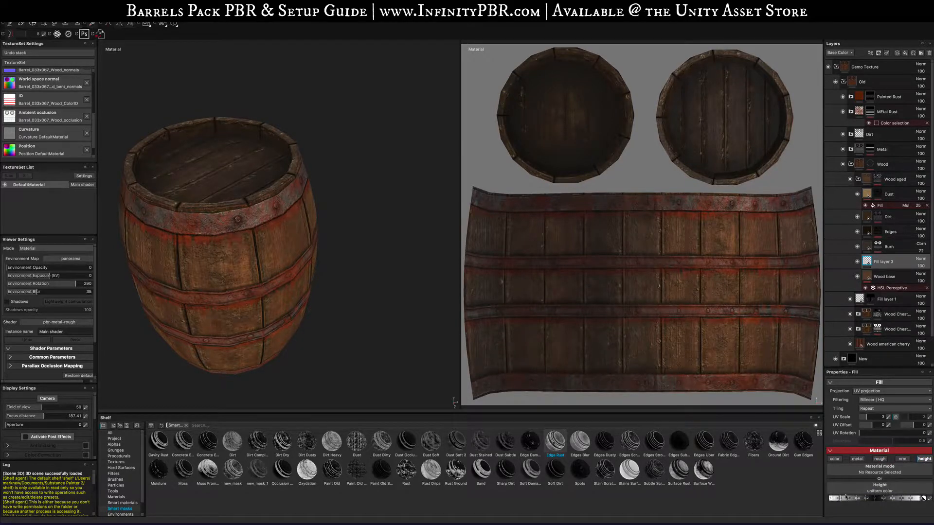
- Raise the fill layer's height value while inspecting the barrel surface up close
{"action": "left_click_drag", "start_coordinate": [266, 323], "coordinate": [303, 253], "text": "alt"}
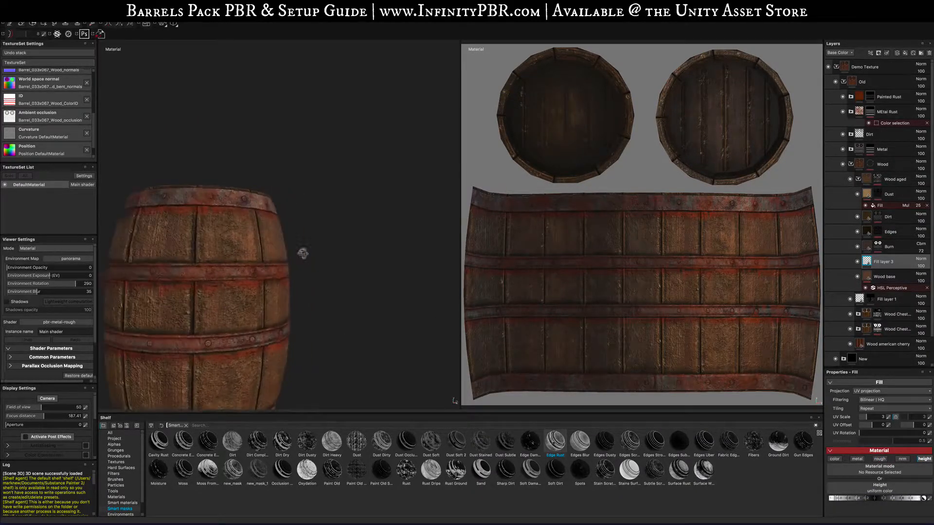
{"action": "right_click_drag", "start_coordinate": [302, 254], "coordinate": [288, 317], "text": "alt"}
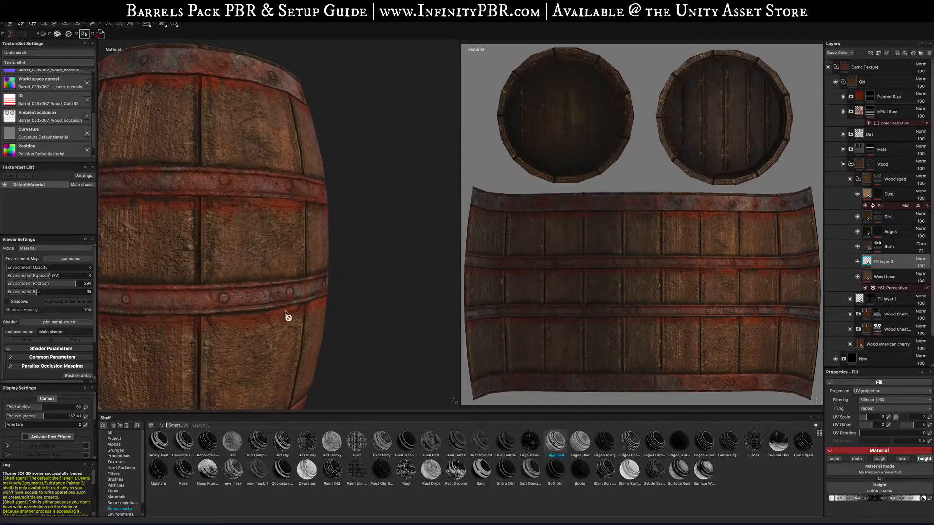
{"action": "left_click_drag", "start_coordinate": [831, 498], "coordinate": [883, 491]}
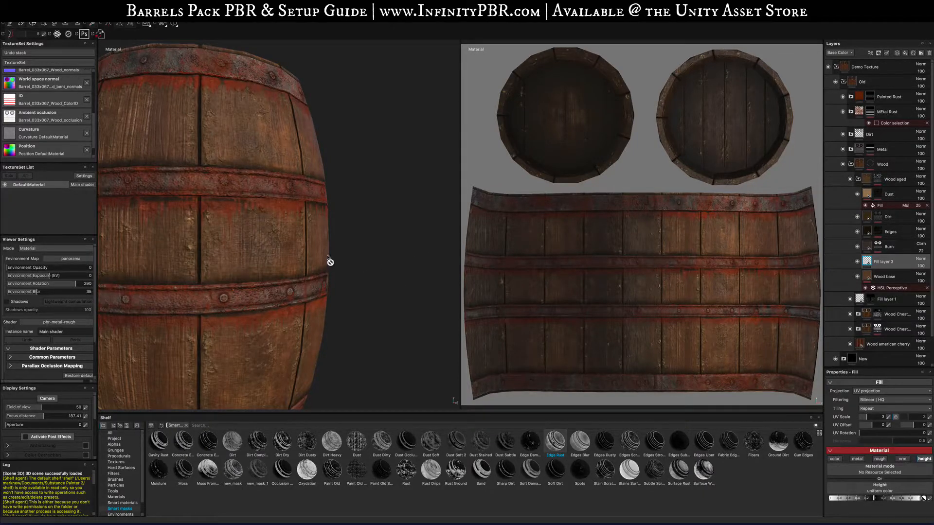
{"action": "left_click_drag", "start_coordinate": [329, 258], "coordinate": [316, 286], "text": "alt"}
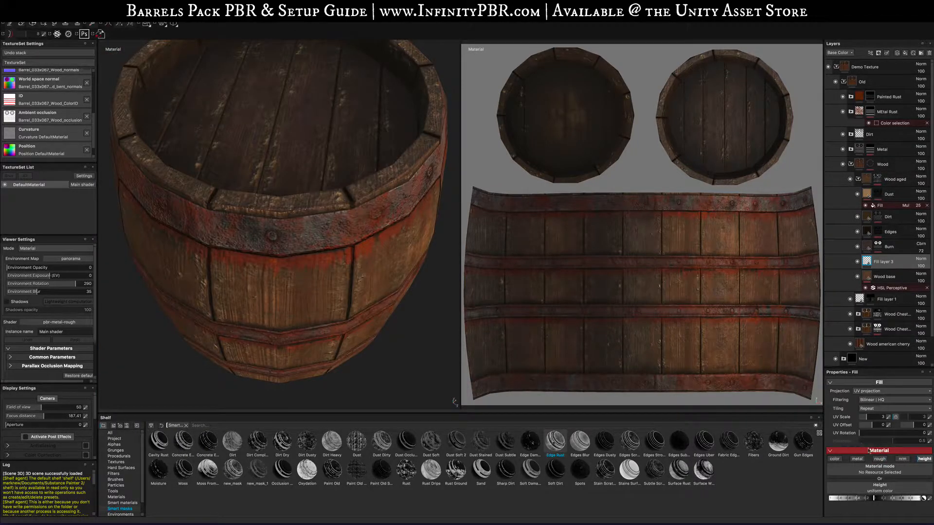
{"action": "mouse_move", "coordinate": [869, 500]}
{"action": "left_mouse_down"}
{"action": "mouse_move", "coordinate": [843, 500]}
{"action": "mouse_move", "coordinate": [903, 496]}
{"action": "mouse_move", "coordinate": [859, 496]}
{"action": "mouse_move", "coordinate": [877, 500]}
{"action": "left_mouse_up"}
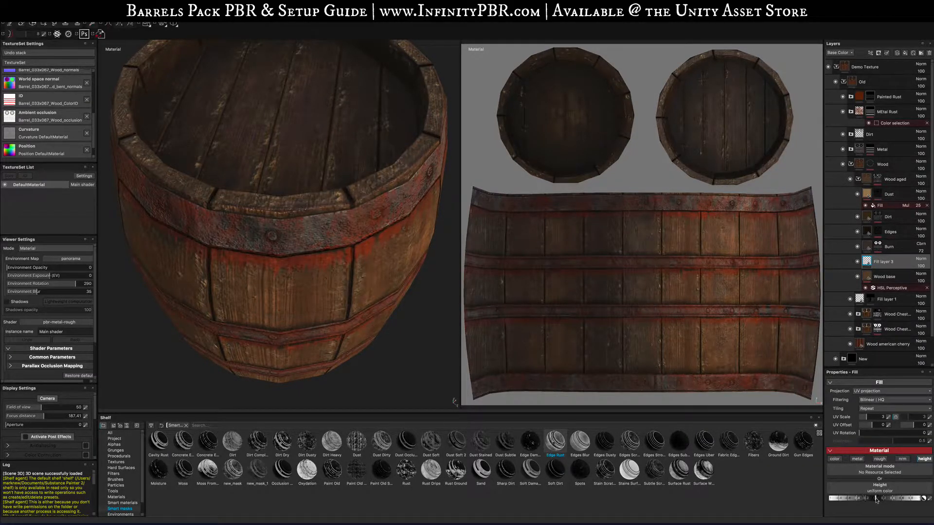
- Hide the height fill layer and collapse the Old folder
{"action": "left_click", "coordinate": [858, 262]}
{"action": "left_click", "coordinate": [889, 287]}
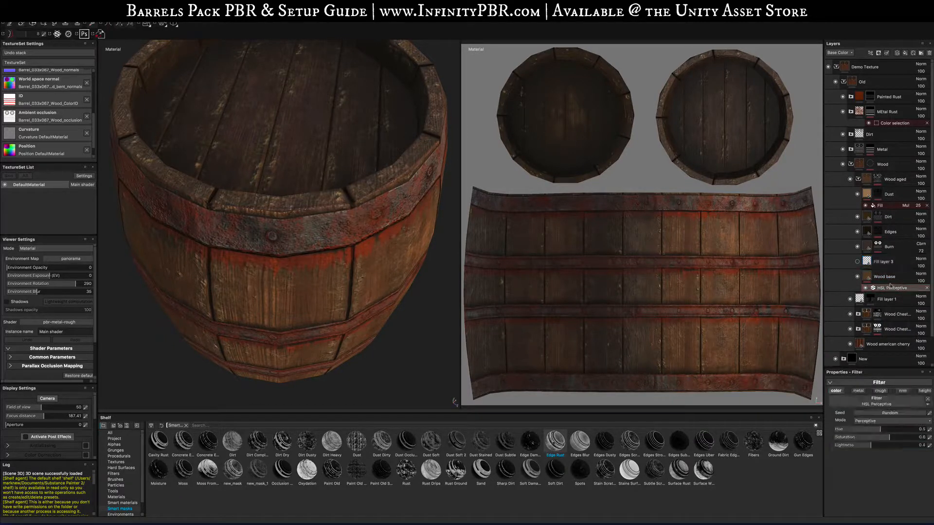
{"action": "left_click", "coordinate": [866, 277]}
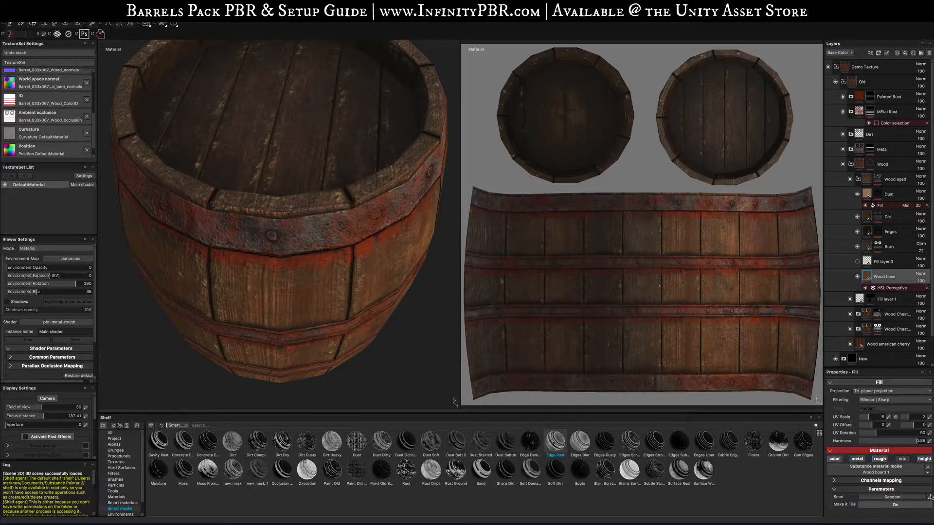
{"action": "left_click", "coordinate": [840, 82]}
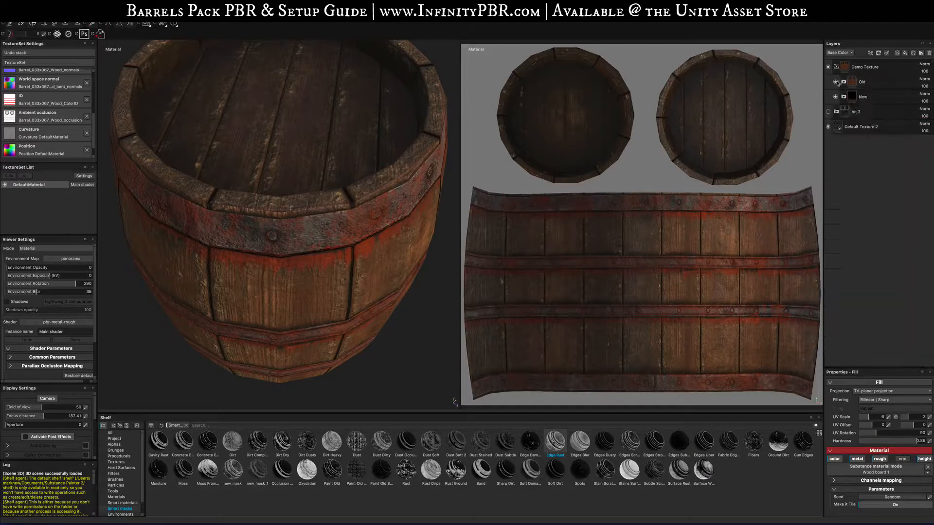
{"action": "left_click_drag", "start_coordinate": [292, 199], "coordinate": [274, 144], "text": "alt"}
{"action": "scroll", "coordinate": [274, 144], "scroll_direction": "down", "scroll_amount": 5}
{"action": "scroll", "coordinate": [317, 279], "scroll_direction": "up", "scroll_amount": 5}
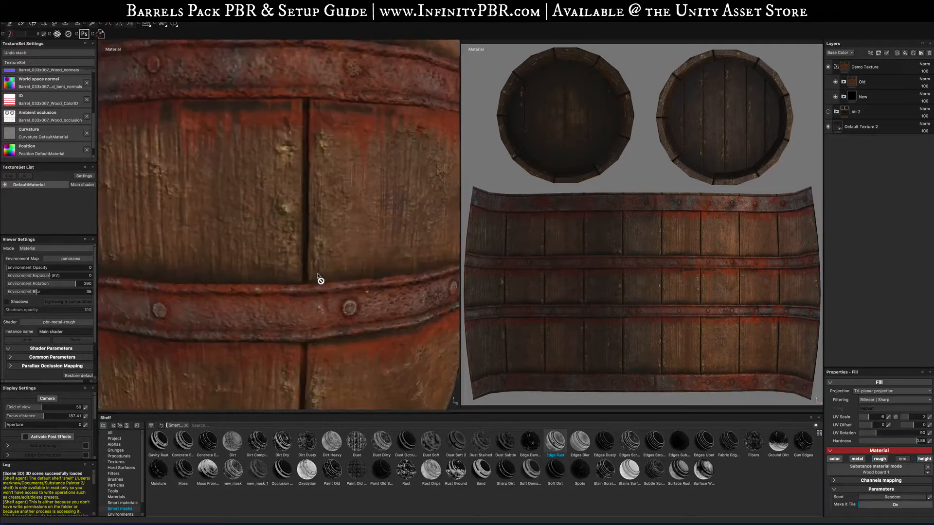
- Hide the New folder and select the Old folder in the layer stack
{"action": "scroll", "coordinate": [319, 279], "scroll_direction": "down", "scroll_amount": 10}
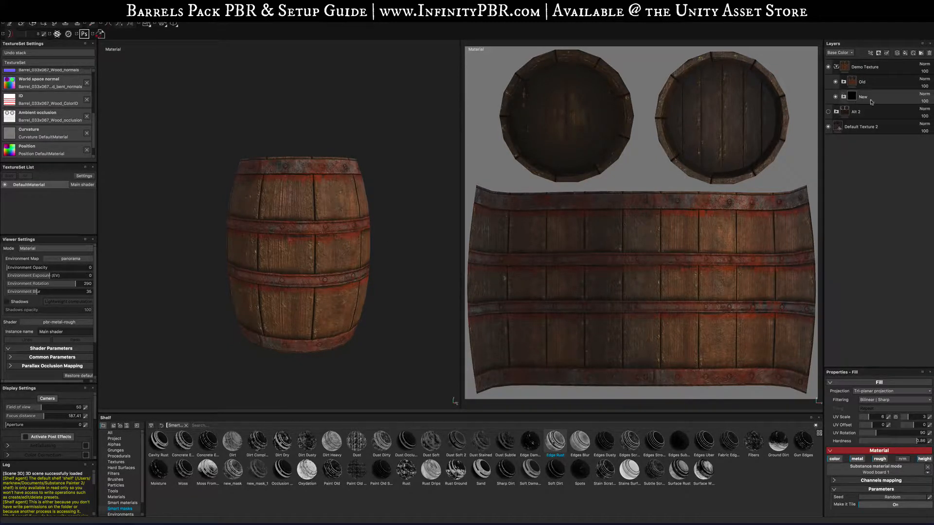
{"action": "left_click", "coordinate": [835, 96]}
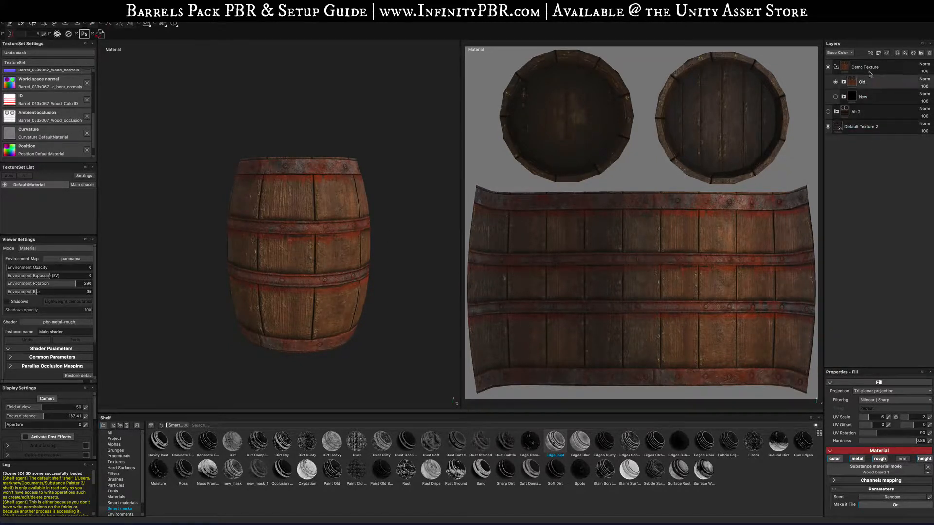
{"action": "left_click", "coordinate": [869, 81]}
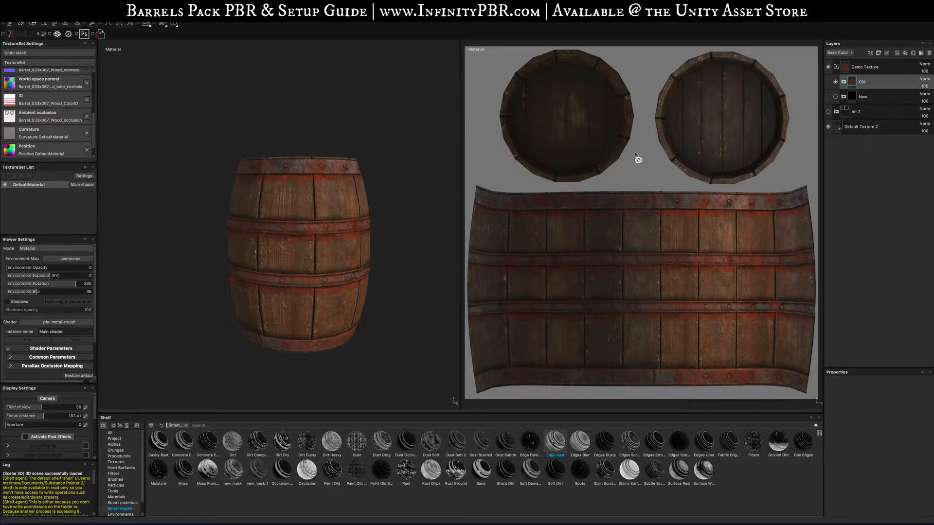
- Open the texture export and set the destination to a new folder named Barrel2 Demo Old inside Exported Textures
{"action": "key", "text": "shift+super+e"}
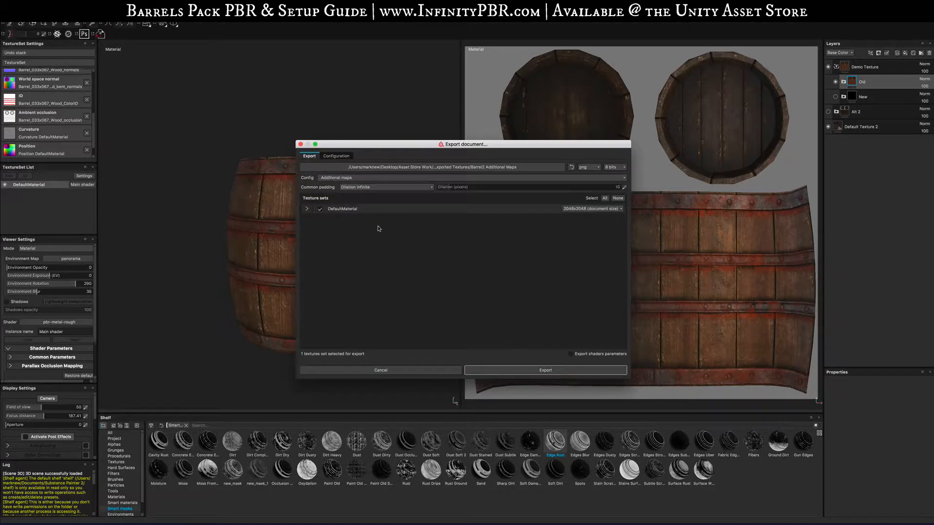
{"action": "left_click", "coordinate": [482, 167]}
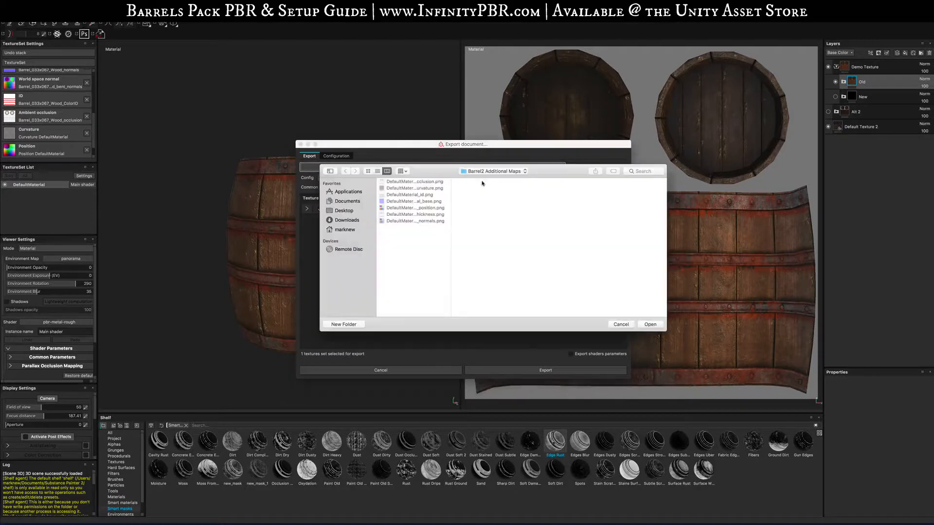
{"action": "left_click", "coordinate": [483, 171]}
{"action": "left_click", "coordinate": [484, 179]}
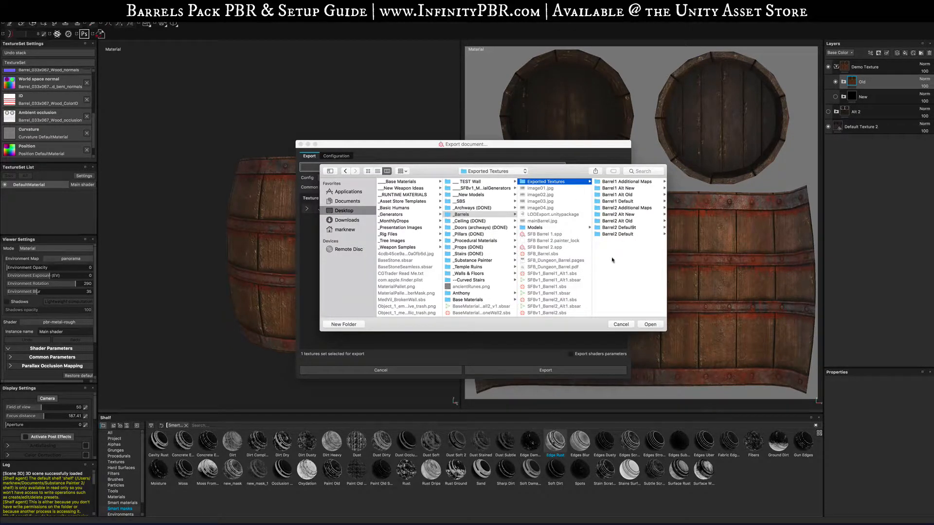
{"action": "left_click", "coordinate": [344, 324]}
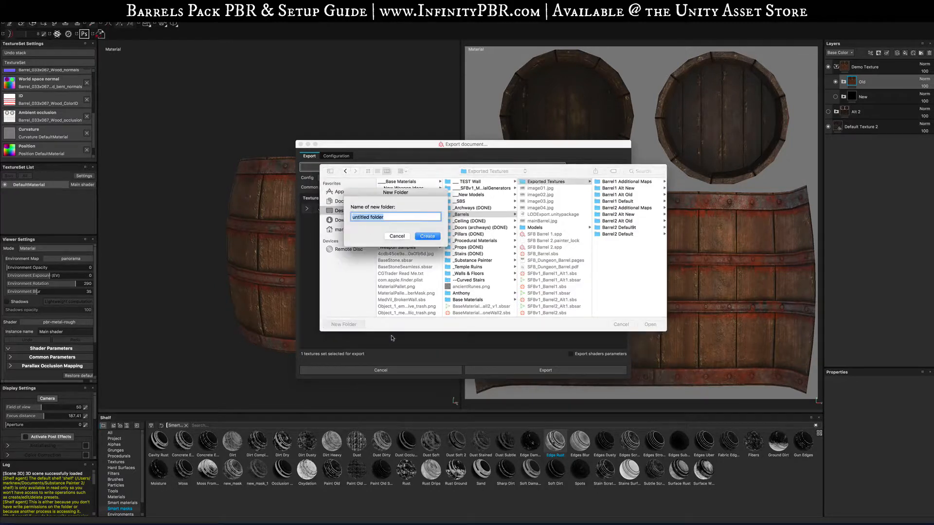
{"action": "type", "text": "Barrel2 Demo Old"}
{"action": "key", "text": "Return"}
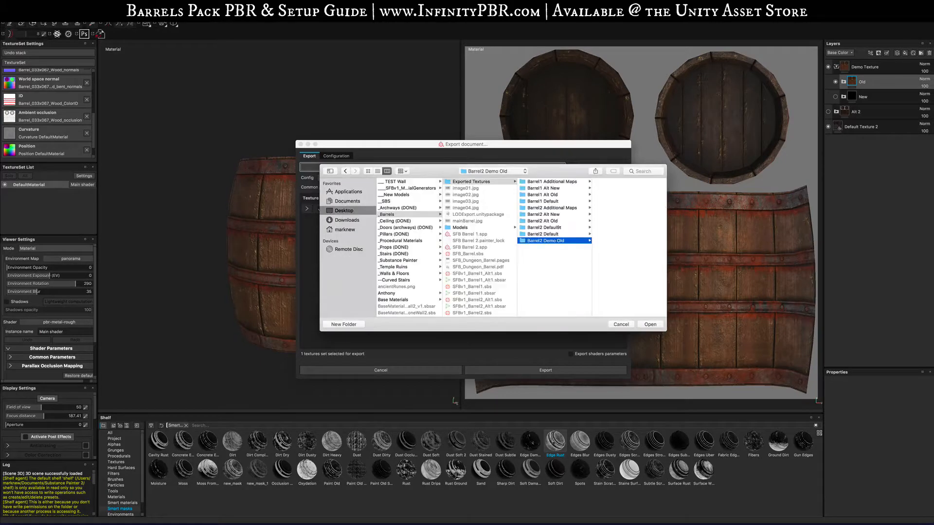
{"action": "left_click", "coordinate": [650, 325]}
- Choose the Document channels + Normal + AO (No Alpha) config and export the Old version's textures
{"action": "left_click", "coordinate": [336, 177]}
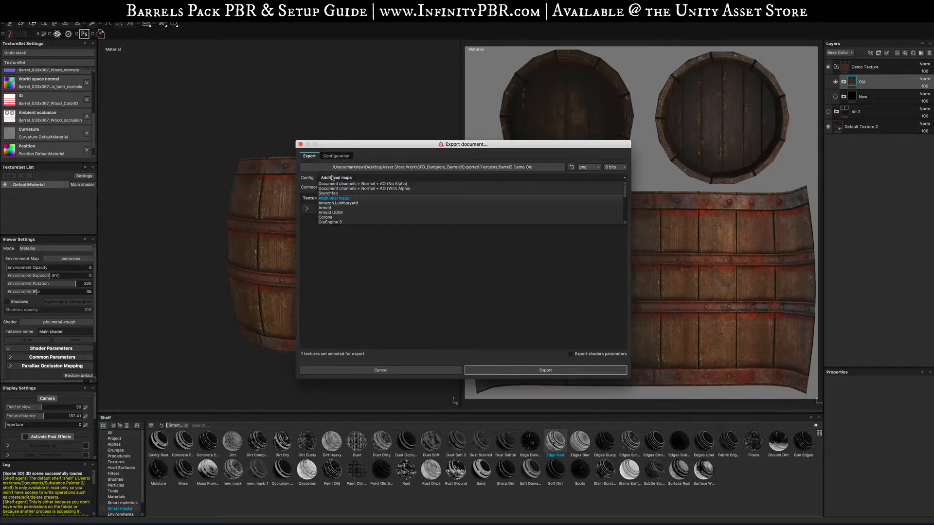
{"action": "left_click", "coordinate": [349, 183]}
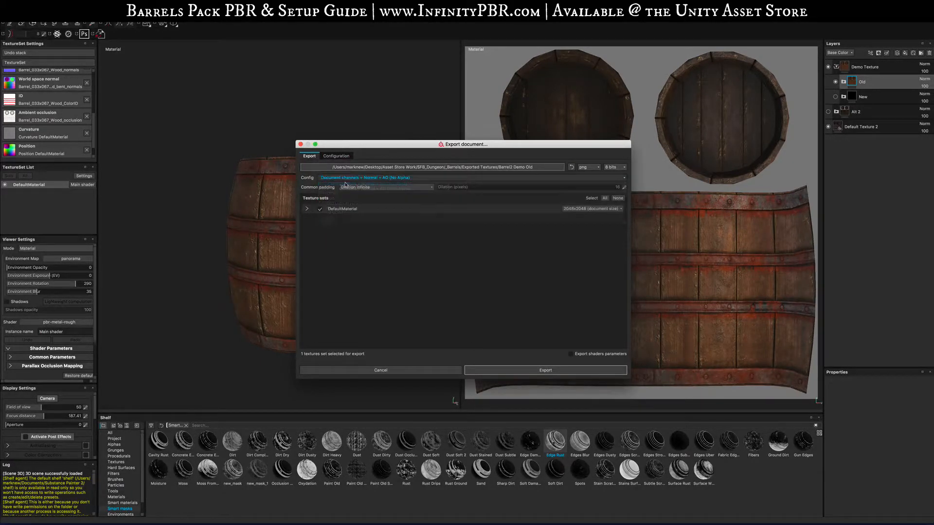
{"action": "left_click", "coordinate": [525, 375]}
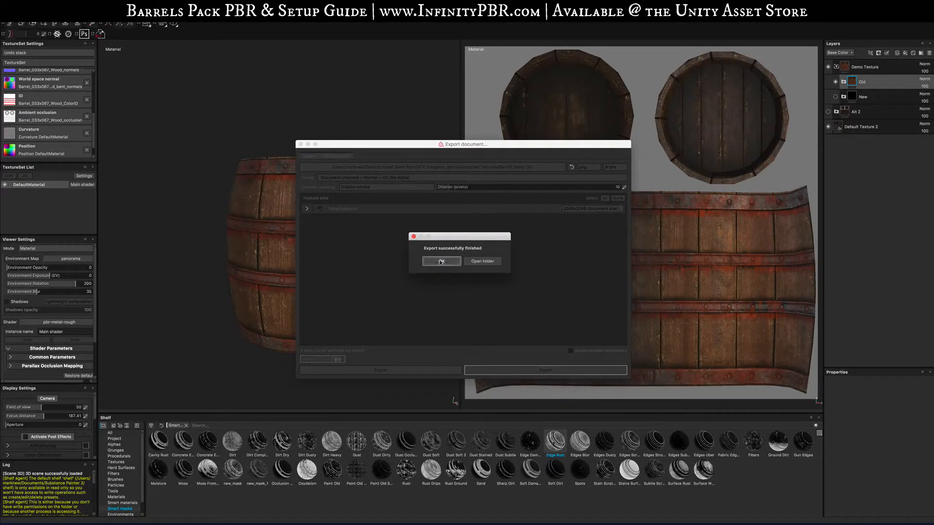
{"action": "left_click", "coordinate": [441, 260]}
- Hide the Old folder, show the New folder and select it
{"action": "left_click", "coordinate": [836, 82]}
{"action": "left_click", "coordinate": [836, 96]}
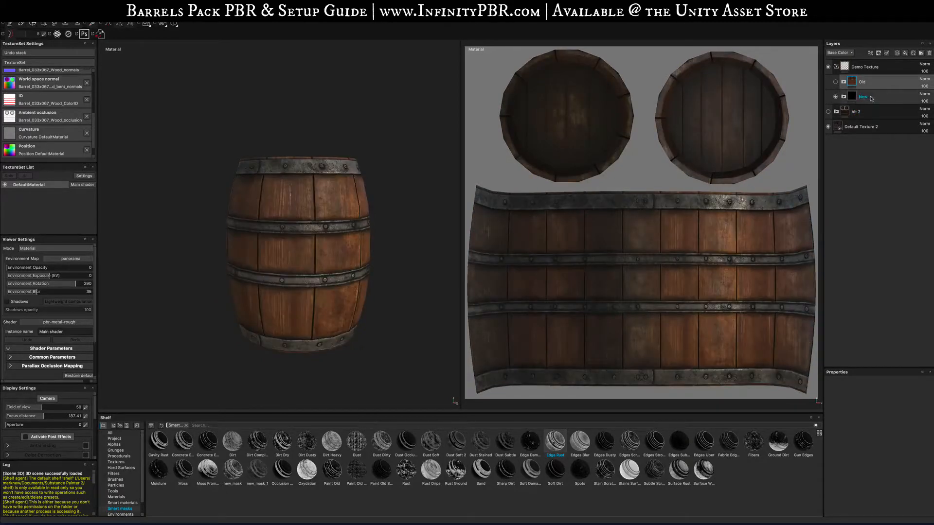
{"action": "left_click", "coordinate": [868, 99]}
- Export the New version's textures into a new folder named Barrel2 Demo New inside Exported Textures
{"action": "key", "text": "super+shift+e"}
{"action": "left_click", "coordinate": [446, 166]}
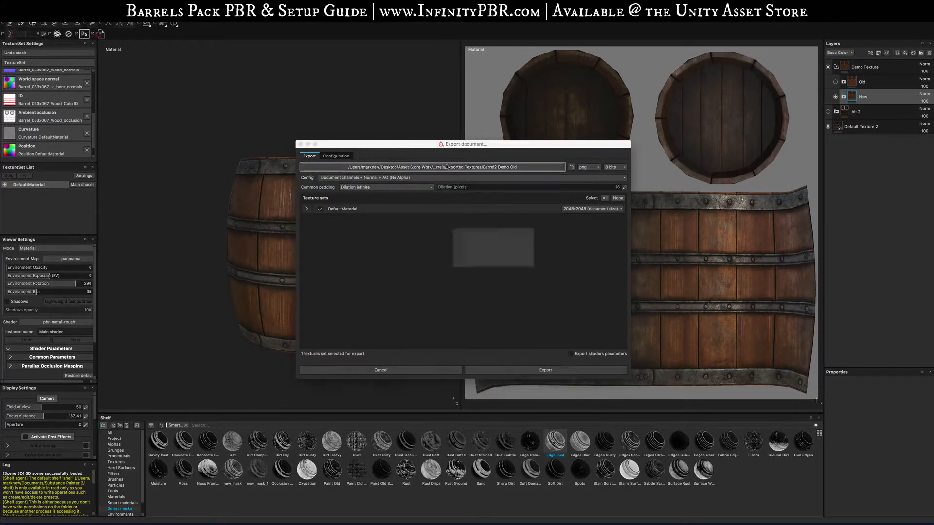
{"action": "left_click", "coordinate": [488, 173]}
{"action": "left_click", "coordinate": [509, 180]}
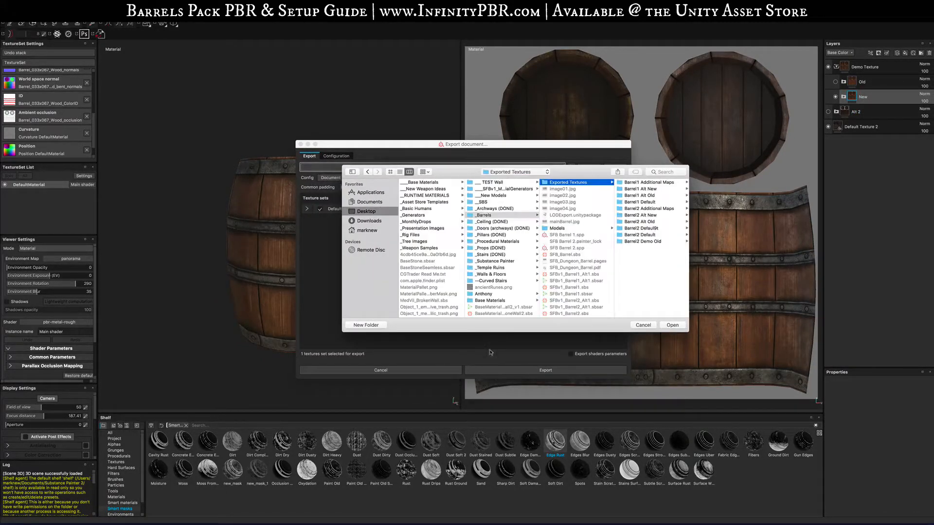
{"action": "left_click", "coordinate": [384, 325]}
{"action": "type", "text": "Barrel"}
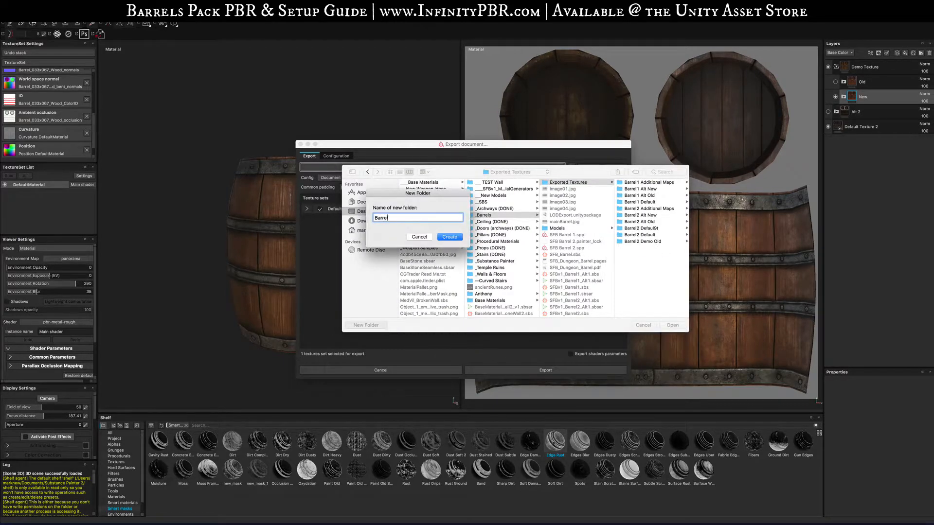
{"action": "type", "text": "2 Demo New"}
{"action": "key", "text": "Return"}
{"action": "left_click", "coordinate": [673, 324]}
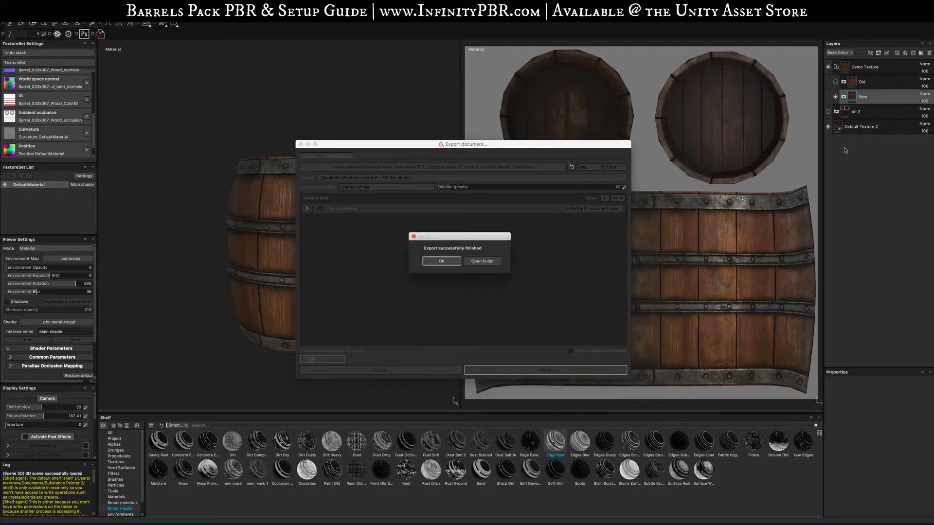
{"action": "left_click", "coordinate": [443, 262]}
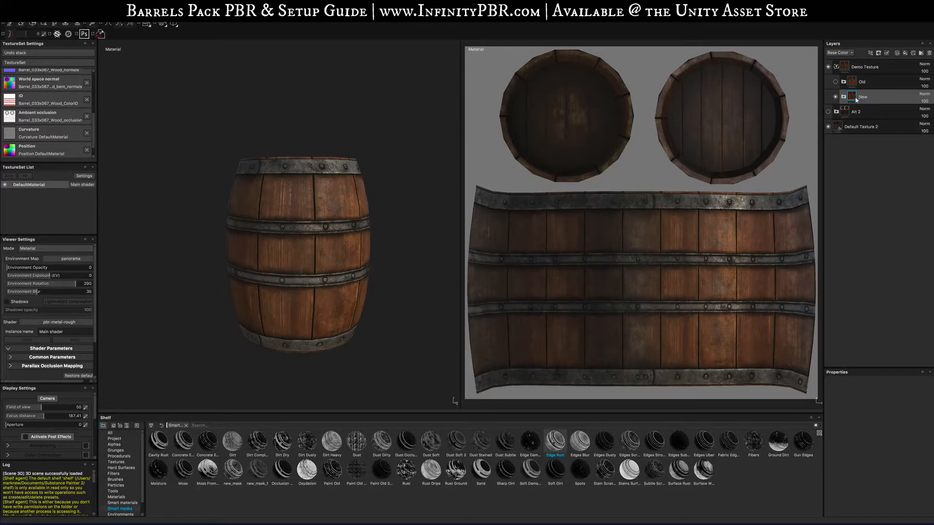
{"action": "key", "text": "super+shift+e"}
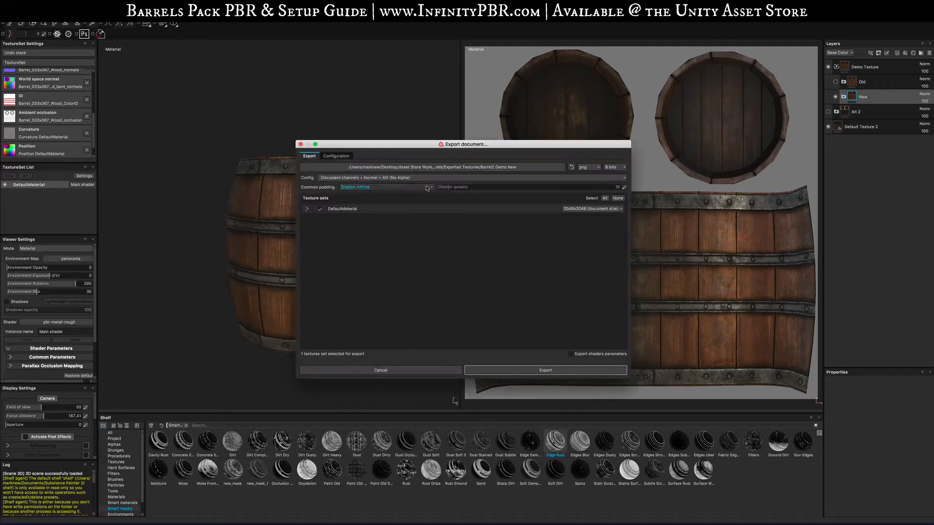
{"action": "left_click", "coordinate": [459, 168]}
{"action": "left_click", "coordinate": [504, 171]}
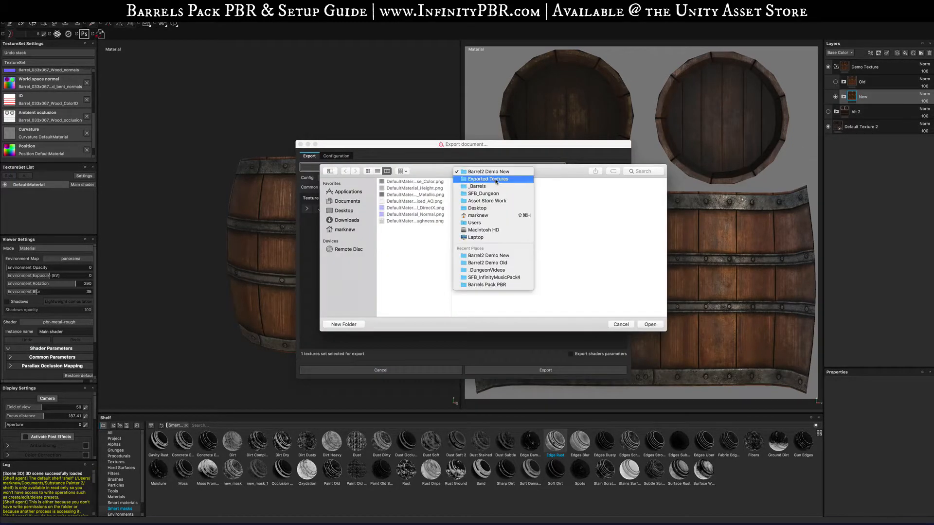
{"action": "left_click", "coordinate": [487, 180]}
{"action": "left_click", "coordinate": [627, 182]}
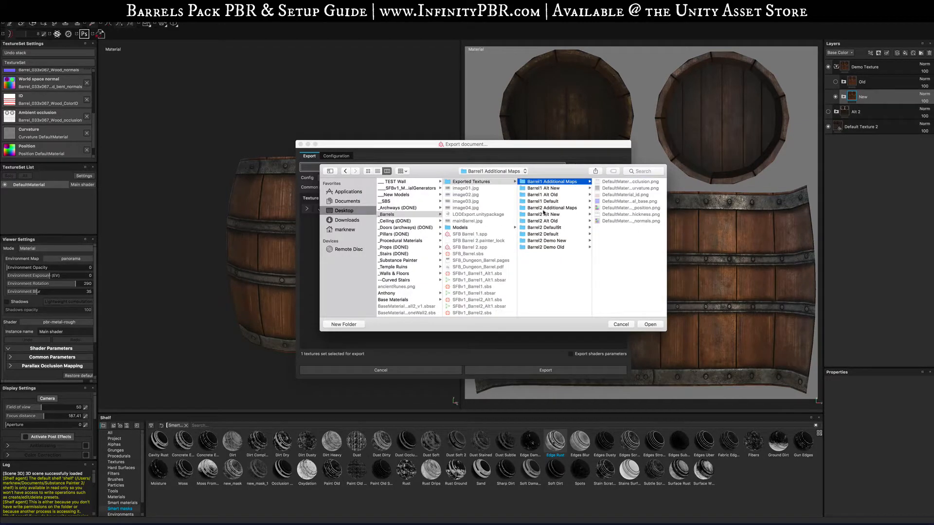
{"action": "left_click", "coordinate": [547, 209]}
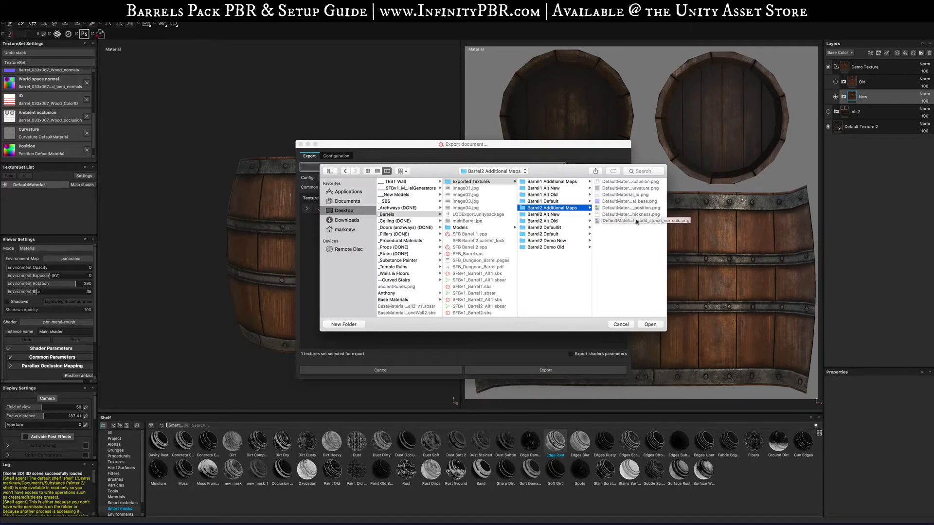
{"action": "left_click", "coordinate": [619, 325]}
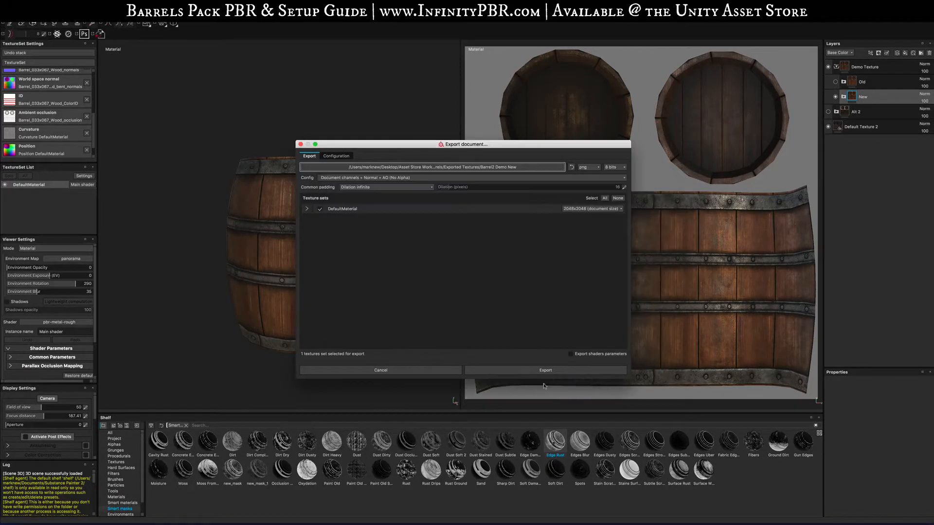
{"action": "left_click", "coordinate": [329, 180]}
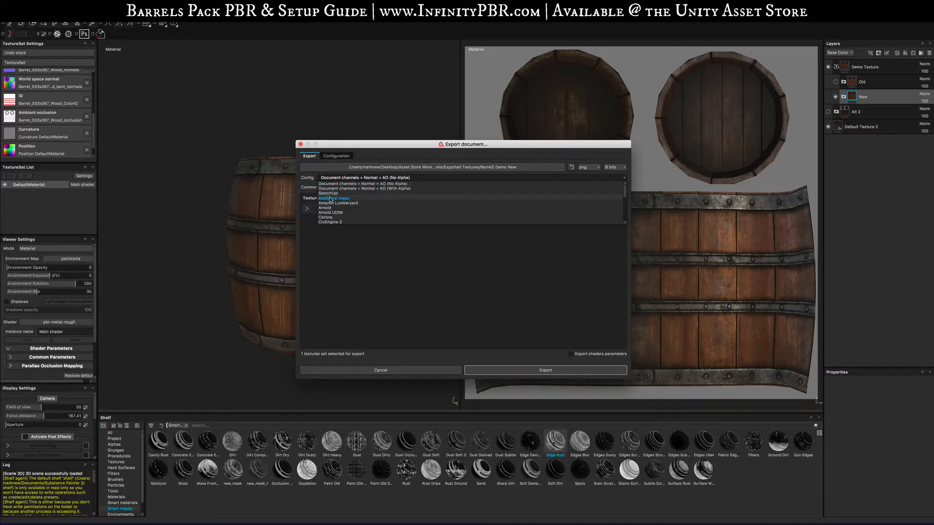
{"action": "left_click", "coordinate": [330, 198]}
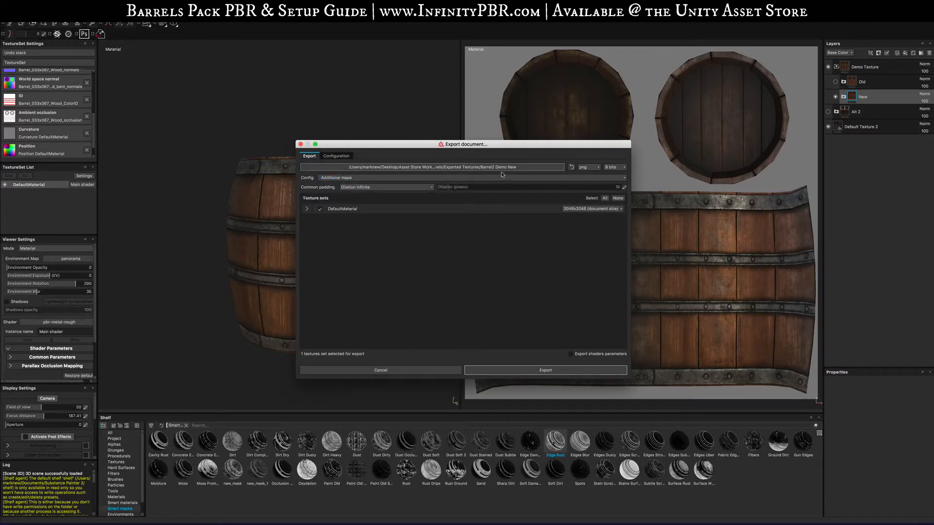
{"action": "left_click", "coordinate": [440, 371]}
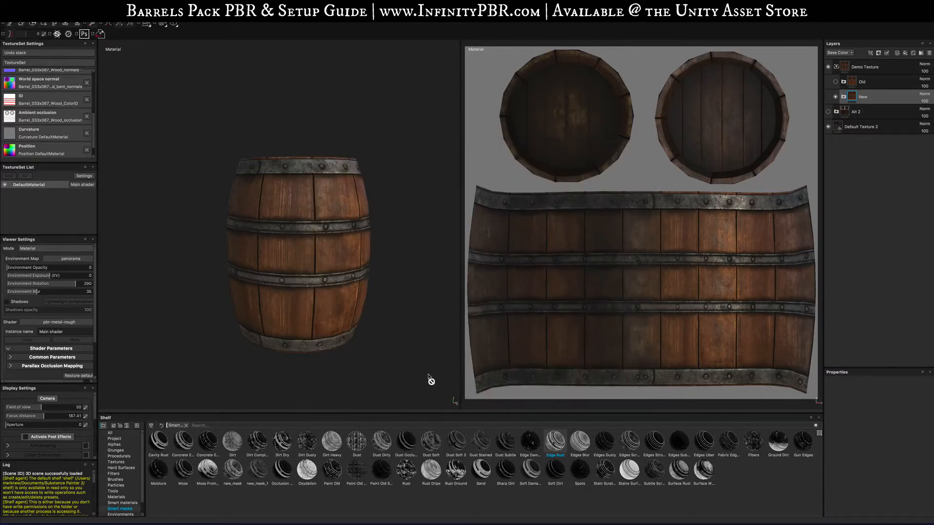
- Save the project
{"action": "key", "text": "ctrl+s"}
{"action": "left_click_drag", "start_coordinate": [361, 283], "coordinate": [415, 392], "text": "alt"}
{"action": "mouse_move", "coordinate": [456, 521]}
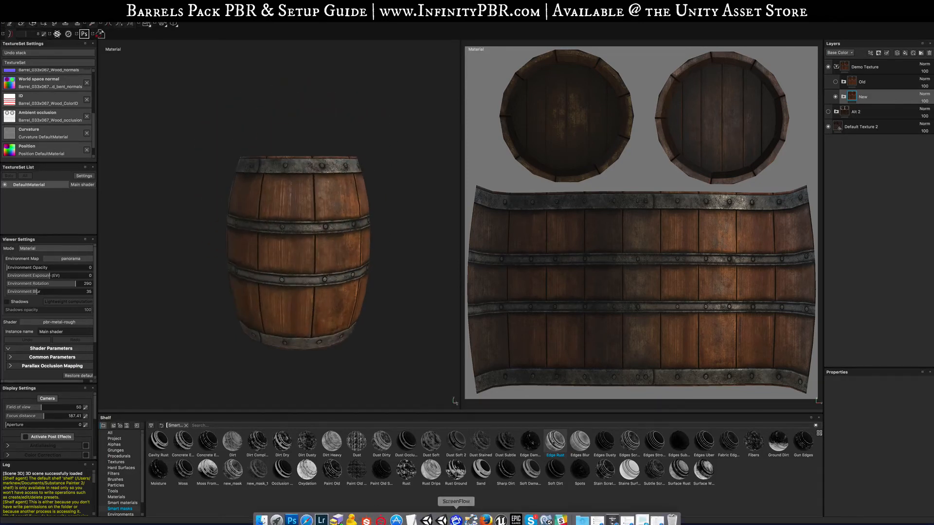